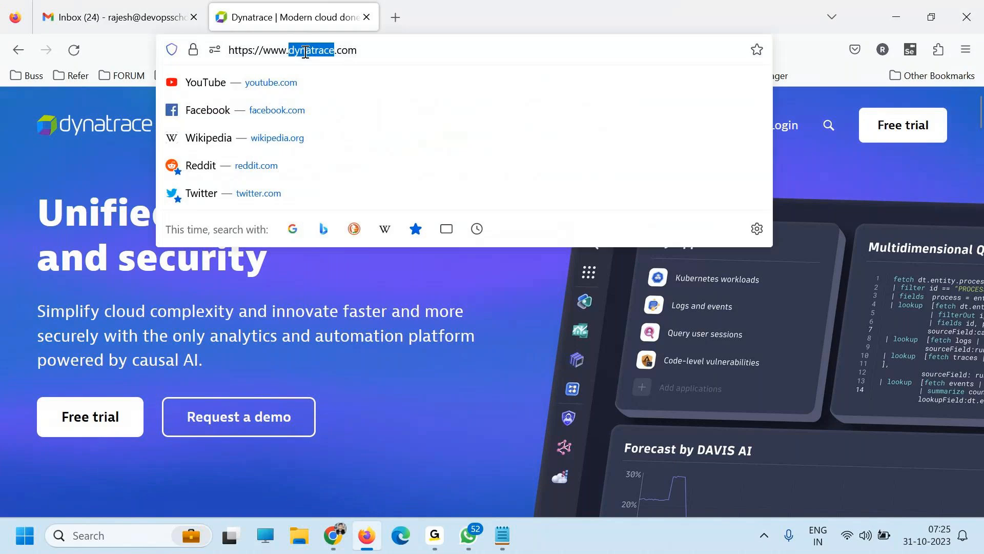
- Write 'What is dynatrace?' as the first line of the Notepad note
click(503, 535)
text(What is)
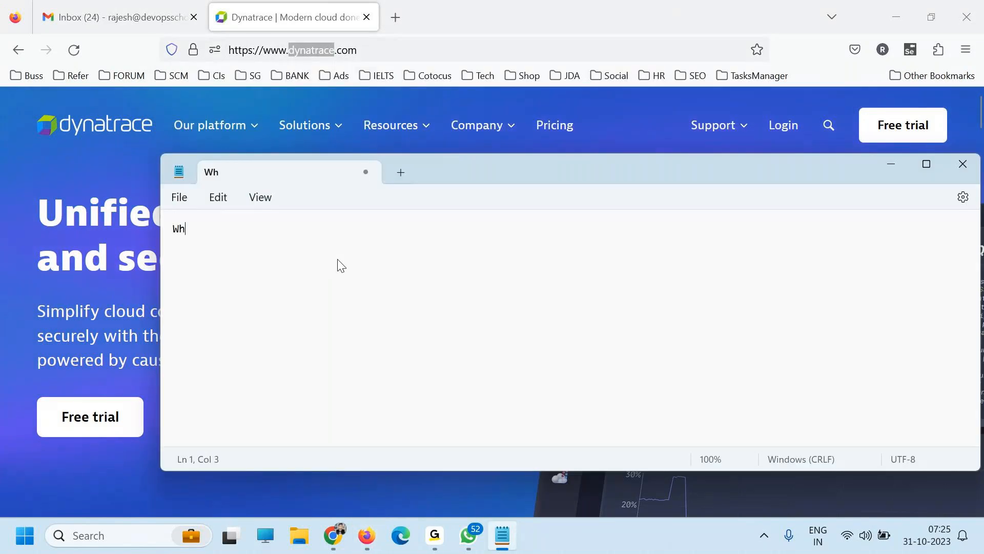
text(dynatrace)
text(?)
scroll(295, 264, up, 6)
- Copy the page headline 'Unified observability and security' into the note's second line
key(alt+Tab)
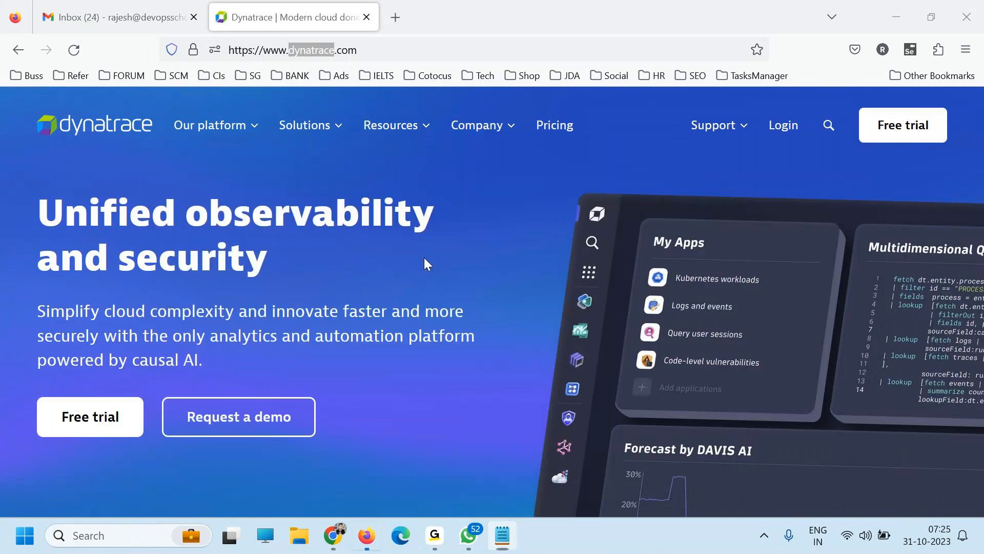
click(42, 210)
drag(42, 209, 381, 250)
key(ctrl+c)
key(alt+Tab)
key(ctrl+v)
click(174, 255)
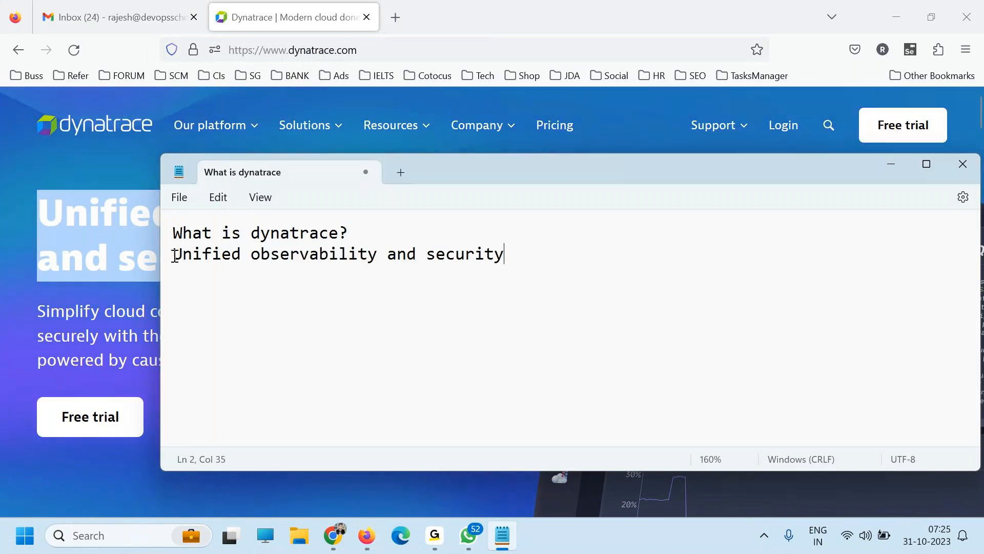
- Indent the tagline and add the heading 'What is observability?' below it
key(Tab)
double_click(353, 250)
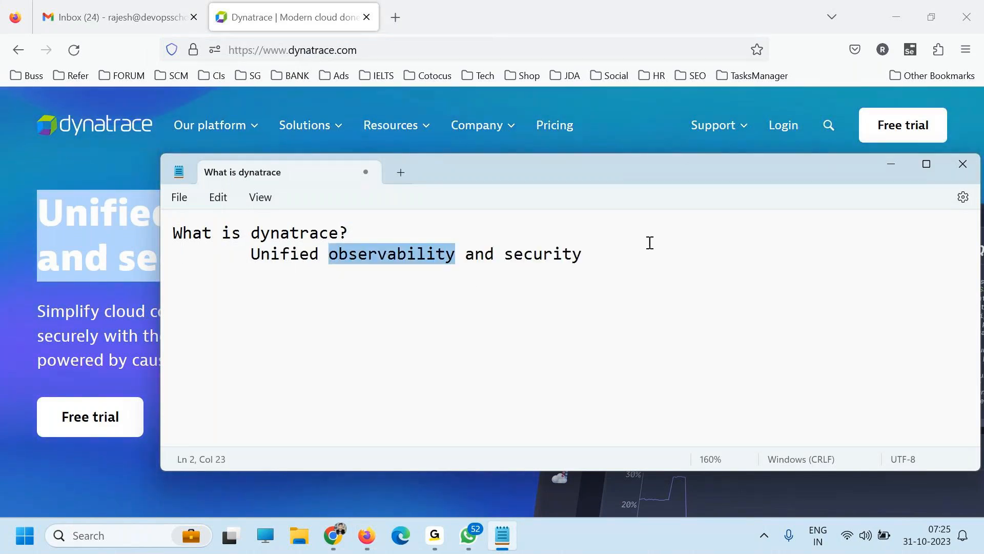
click(629, 251)
key(Return)
key(Return)
text(What is observability?)
key(Return)
- Underline the heading with a row of '=' and add 'Metrices + Trace + Logs'
text(=======================================)
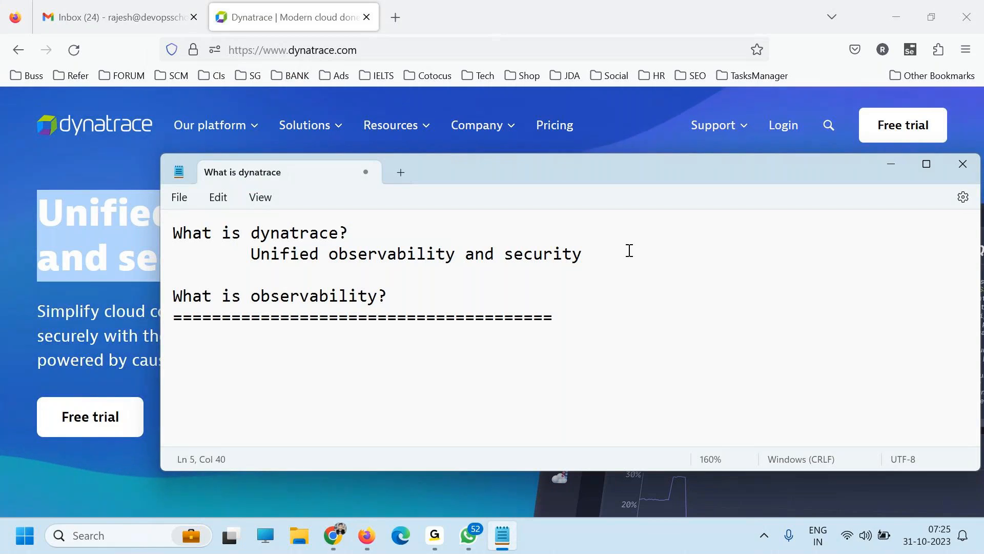
key(Return)
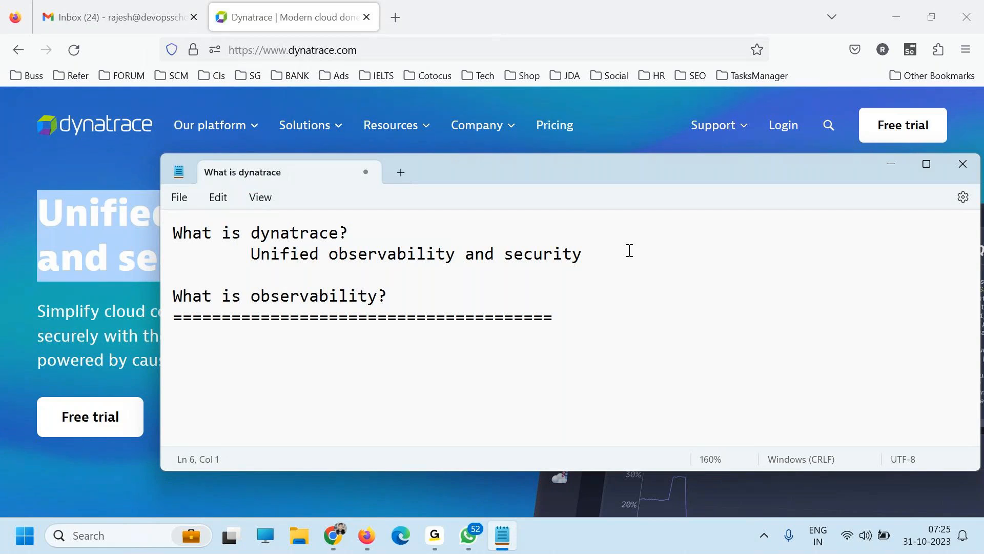
text(Metrices  )
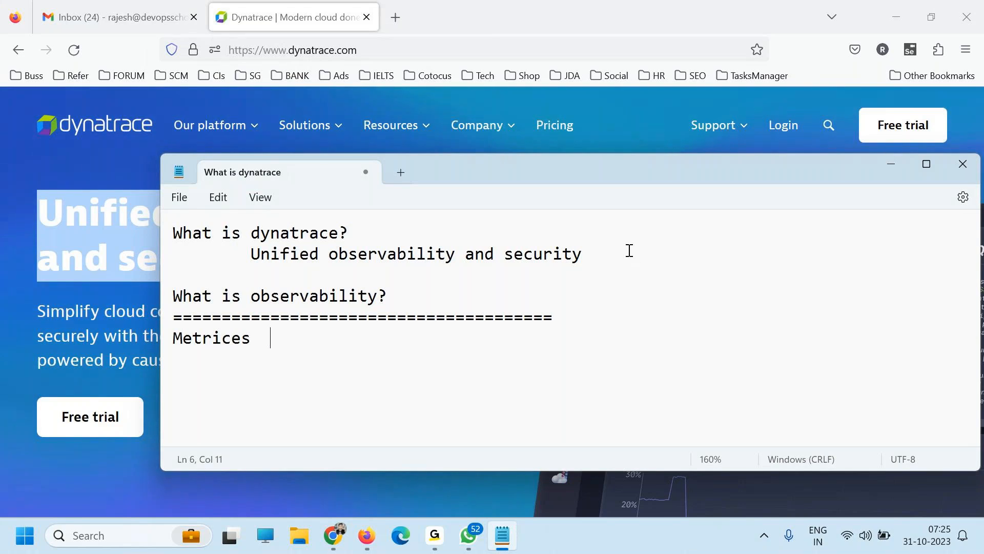
text(+  Tra)
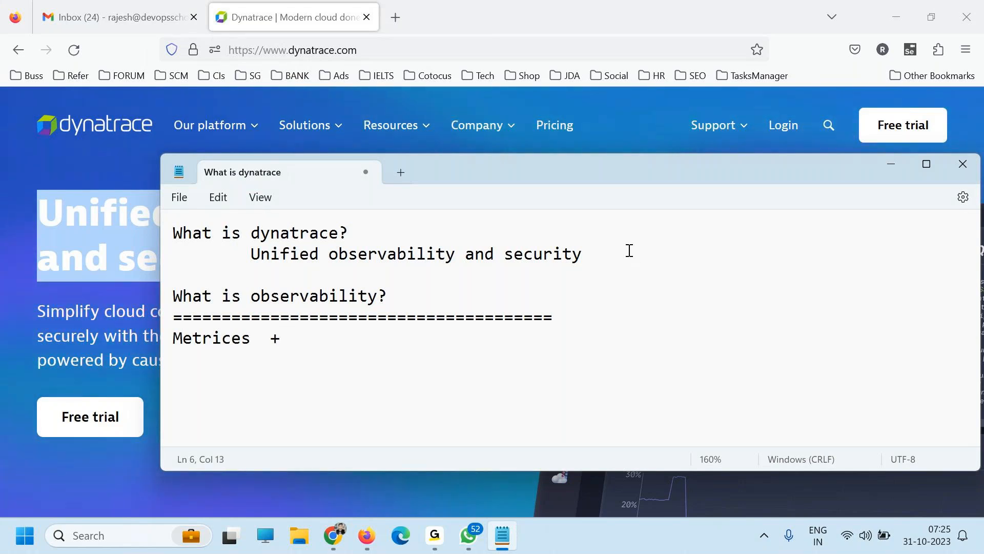
text(ce)
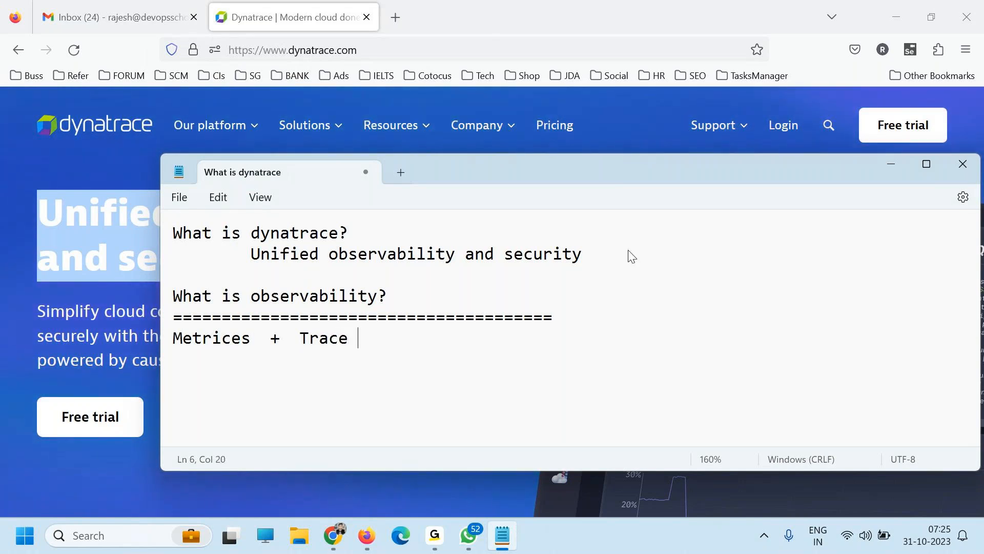
text(  + )
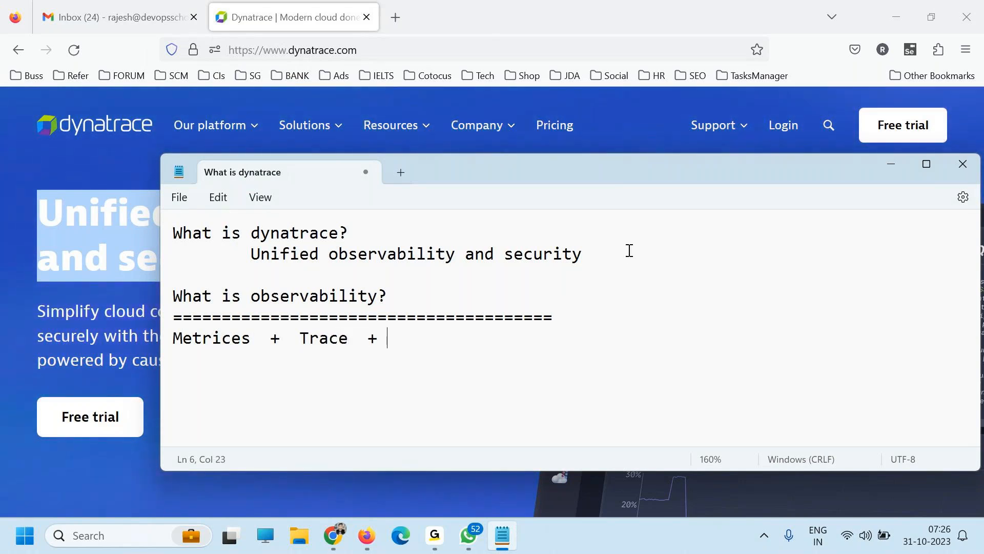
text(Logs)
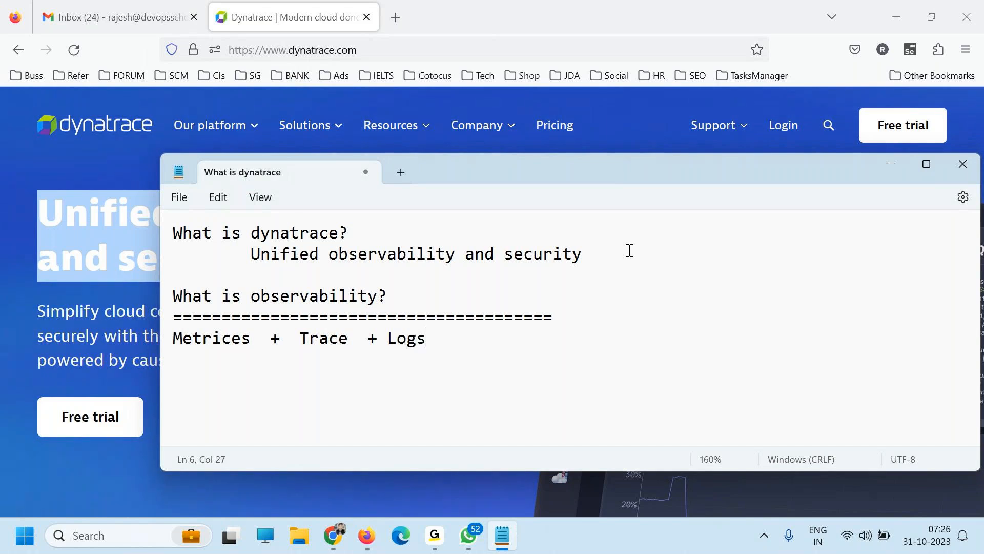
click(387, 341)
click(454, 336)
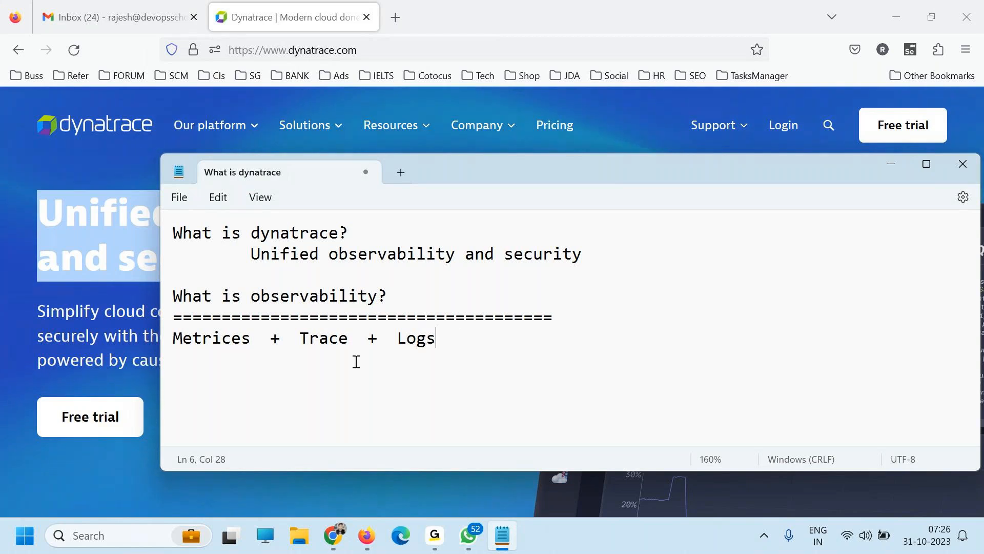
- Add another row of '=' separators below the Metrices line
key(Return)
text(===============================)
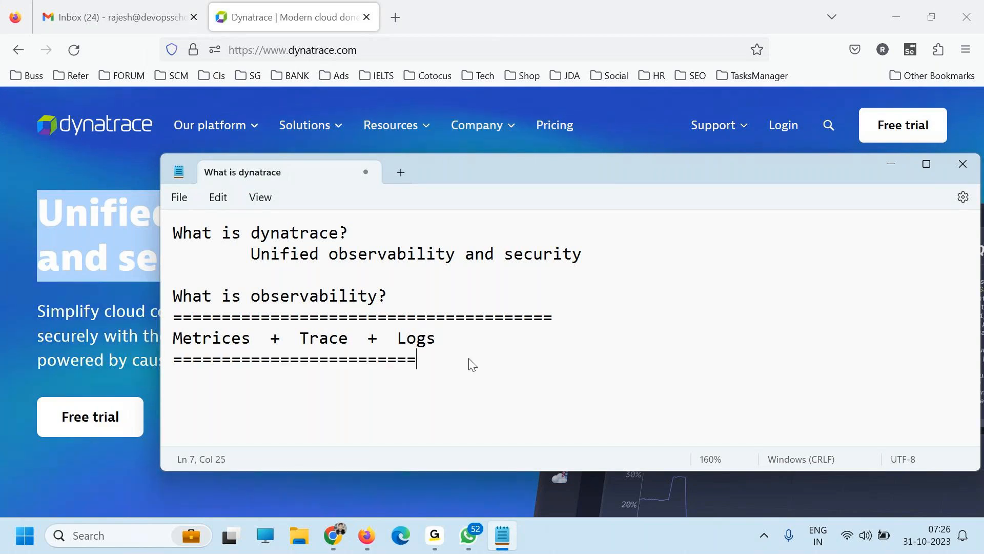
key(BackSpace)
key(BackSpace)
key(Return)
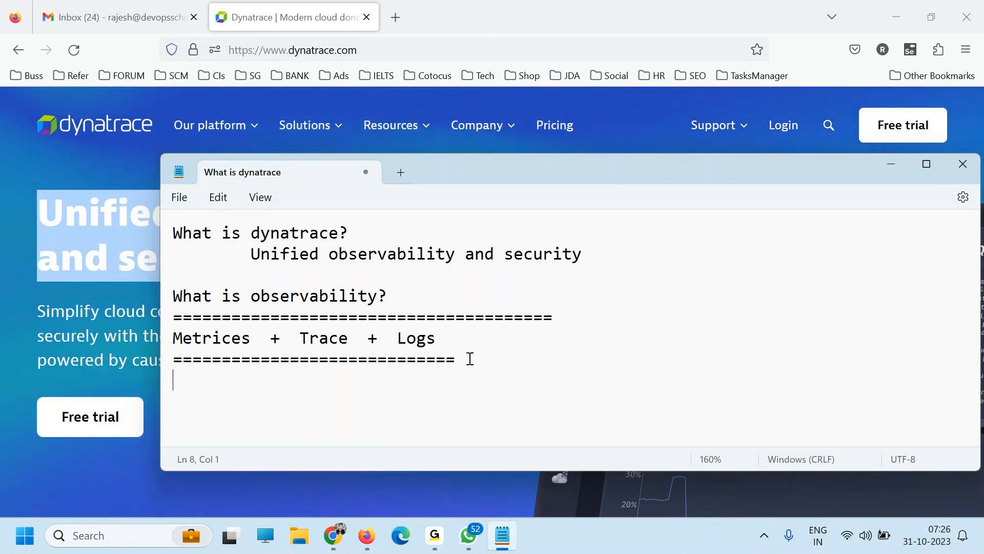
- Type the line 'Infra + APM + SYN+RUM + Logs', with a tab after Infra
text(Infra)
key(Tab)
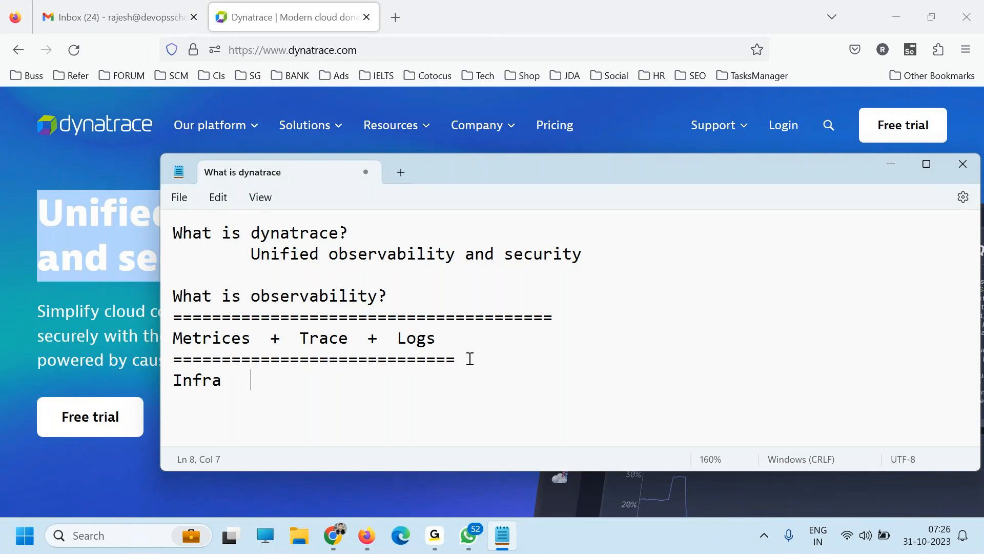
text(+ APM )
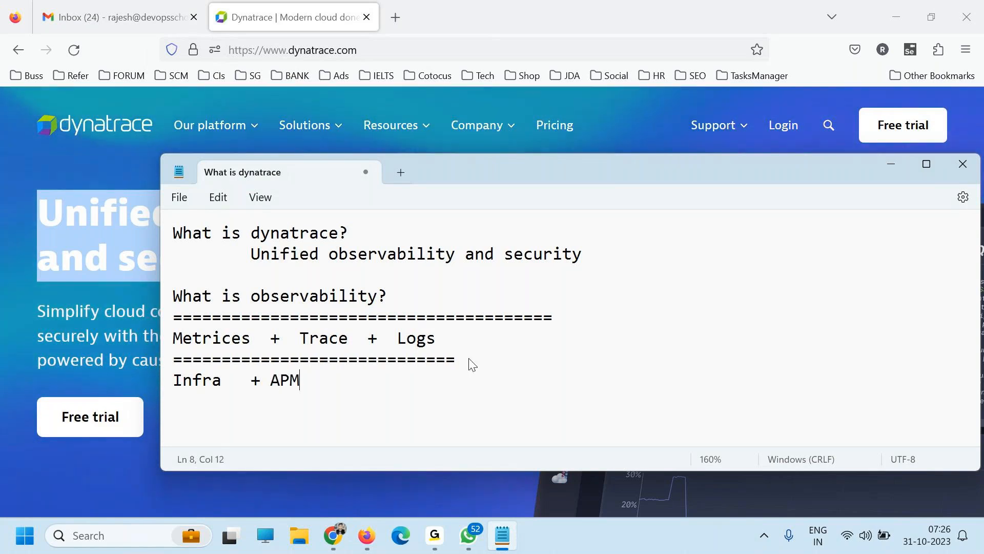
text(SYn)
key(BackSpace)
key(BackSpace)
key(BackSpace)
text(+ SYn +)
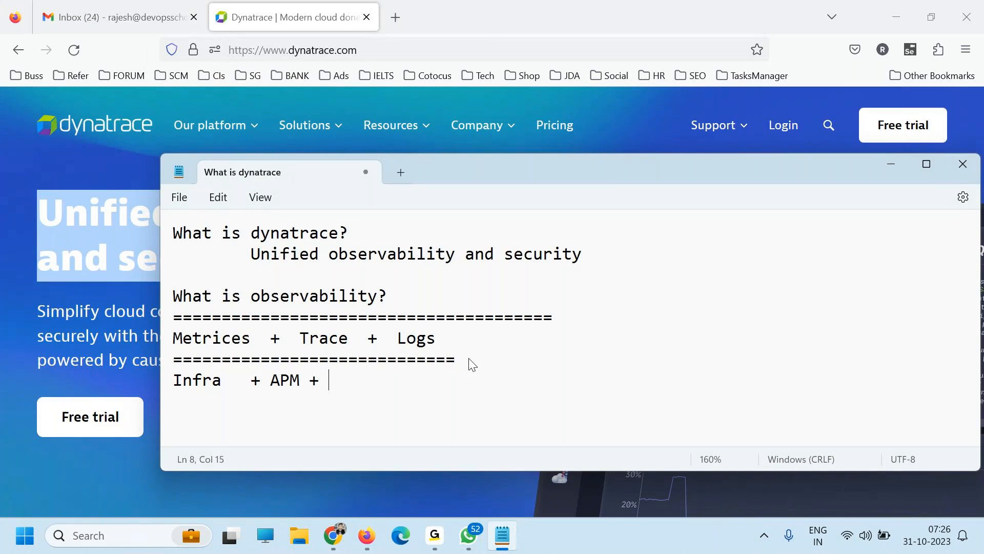
key(BackSpace)
key(BackSpace)
key(BackSpace)
key(BackSpace)
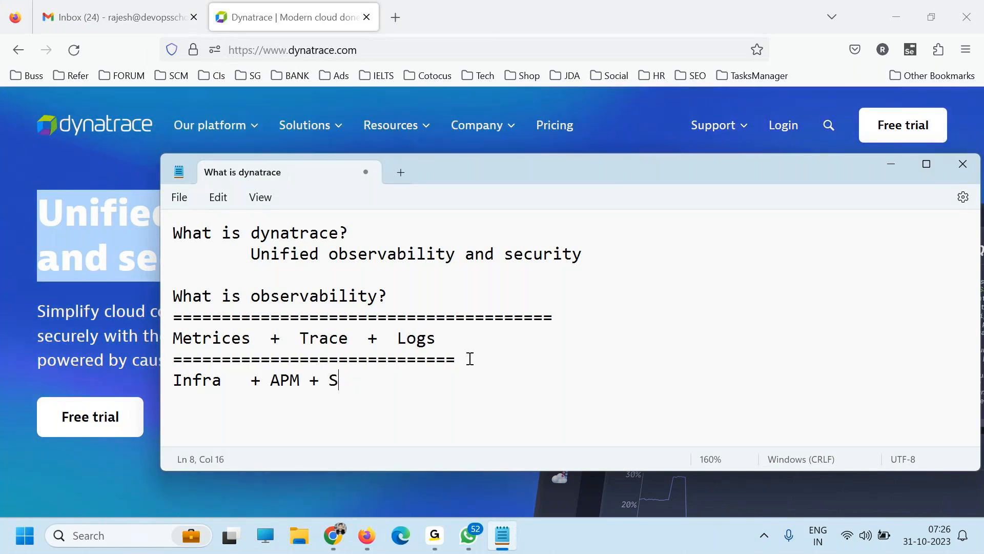
text(YN+ )
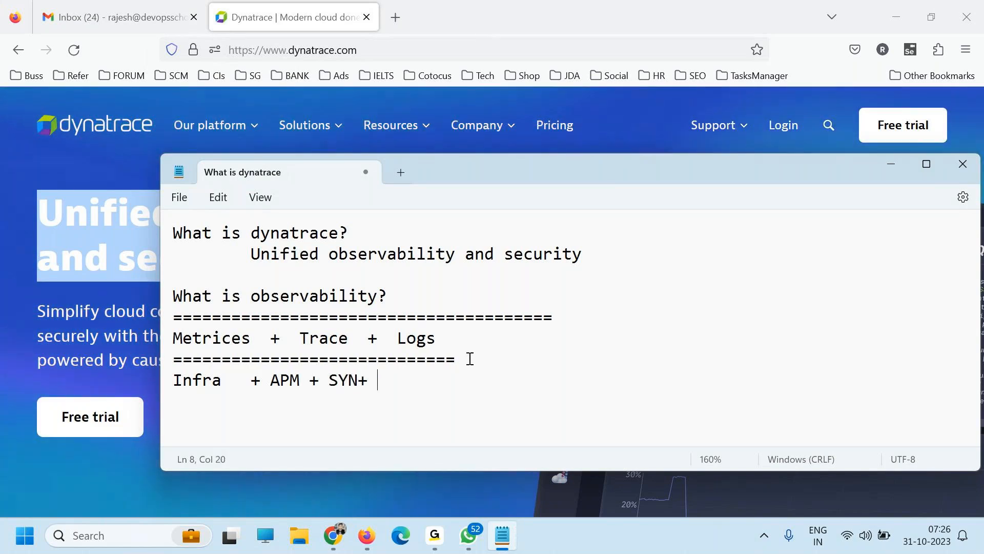
text(R)
key(BackSpace)
key(BackSpace)
text(RUM  + )
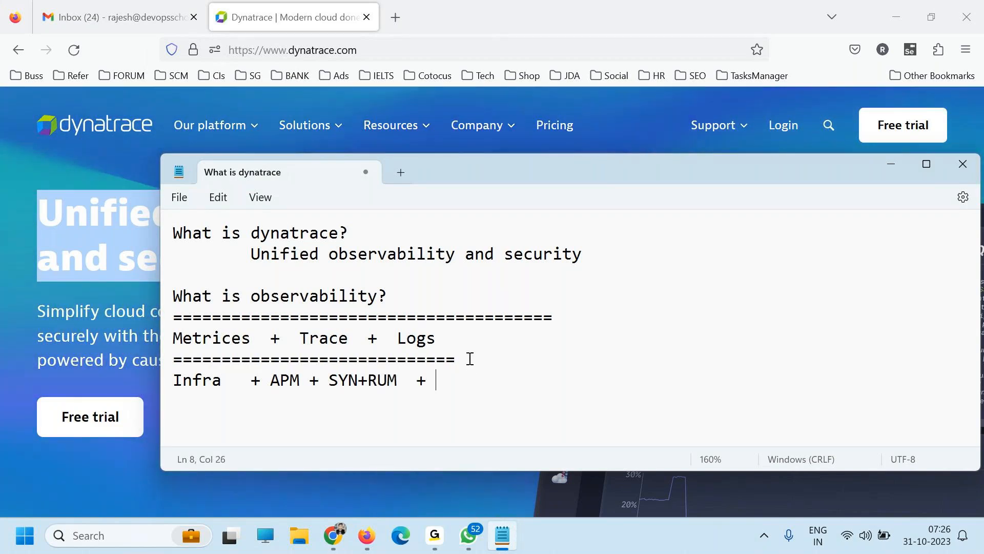
text(Logs)
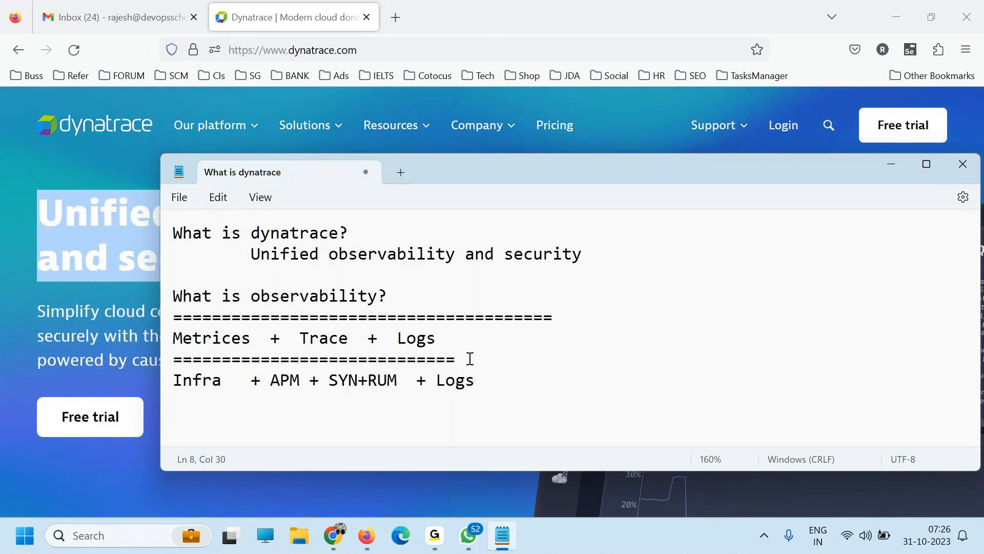
double_click(485, 172)
- Highlight the key terms observability, Metrices, Trace, Logs, Infra and APM + SYN+RUM
click(99, 137)
drag(99, 136, 251, 134)
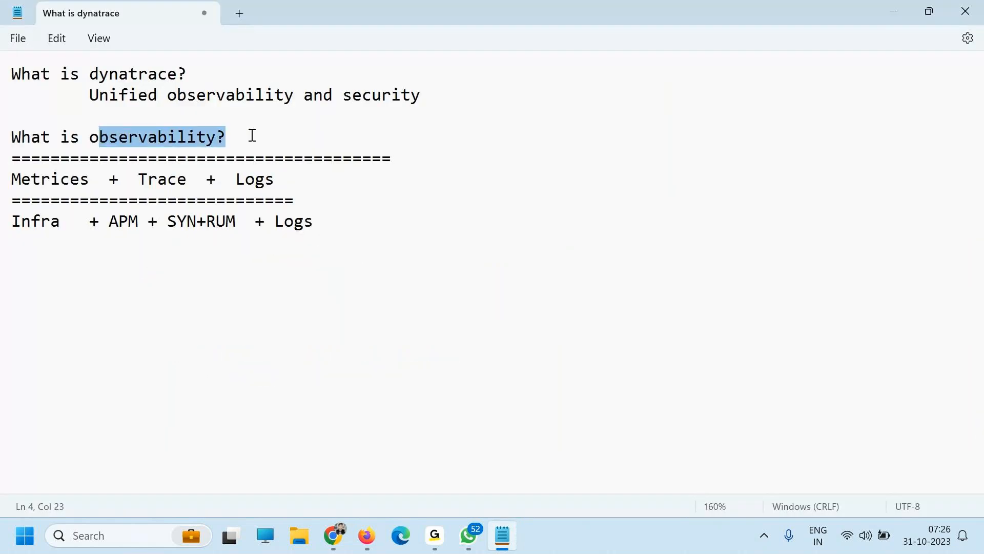
drag(105, 178, 3, 178)
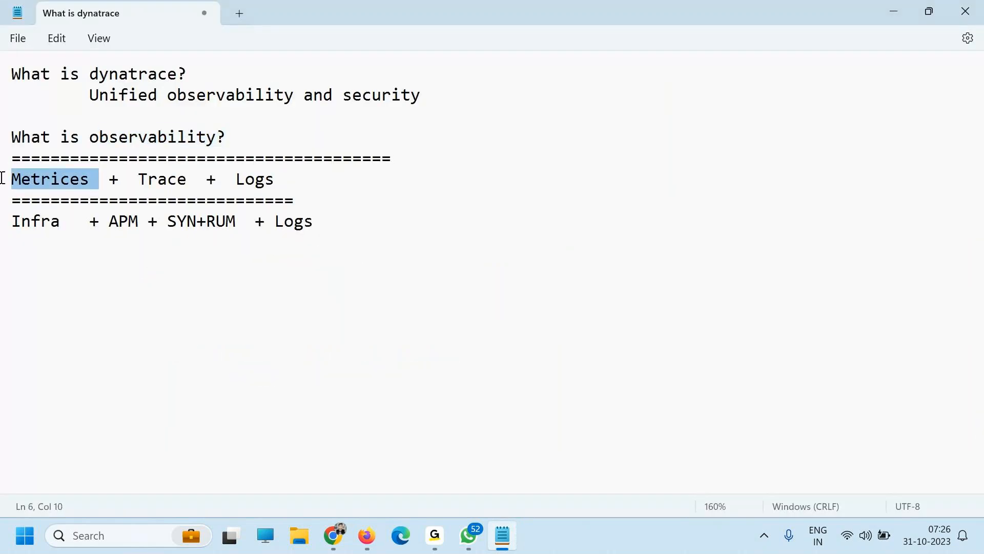
drag(197, 179, 140, 170)
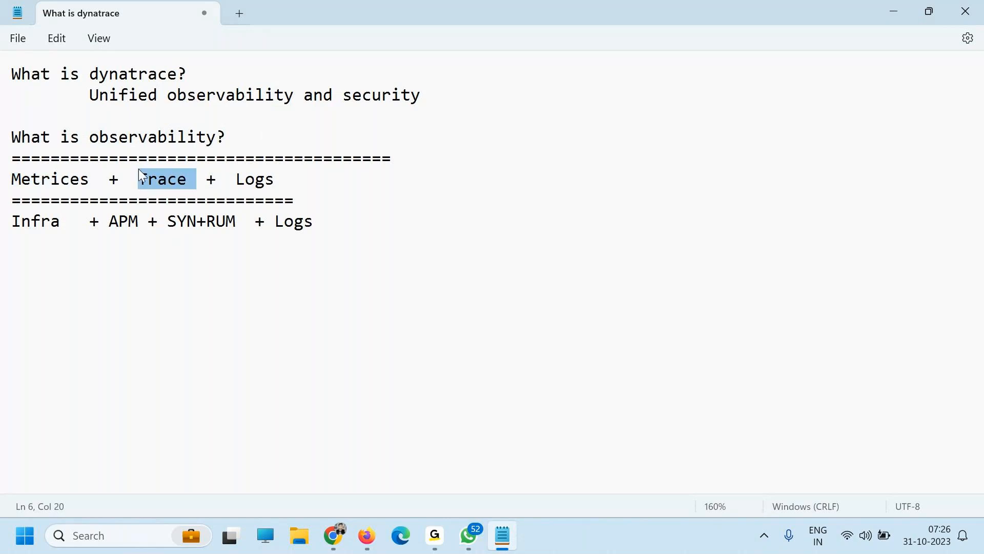
drag(280, 179, 236, 174)
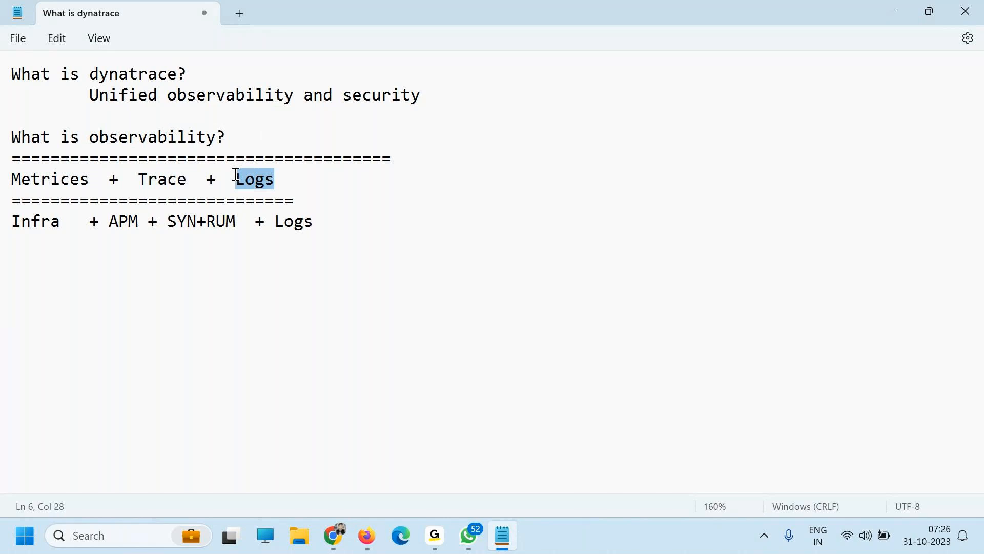
drag(83, 178, 41, 178)
click(60, 221)
drag(60, 222, 3, 216)
click(177, 180)
click(109, 221)
drag(109, 221, 235, 222)
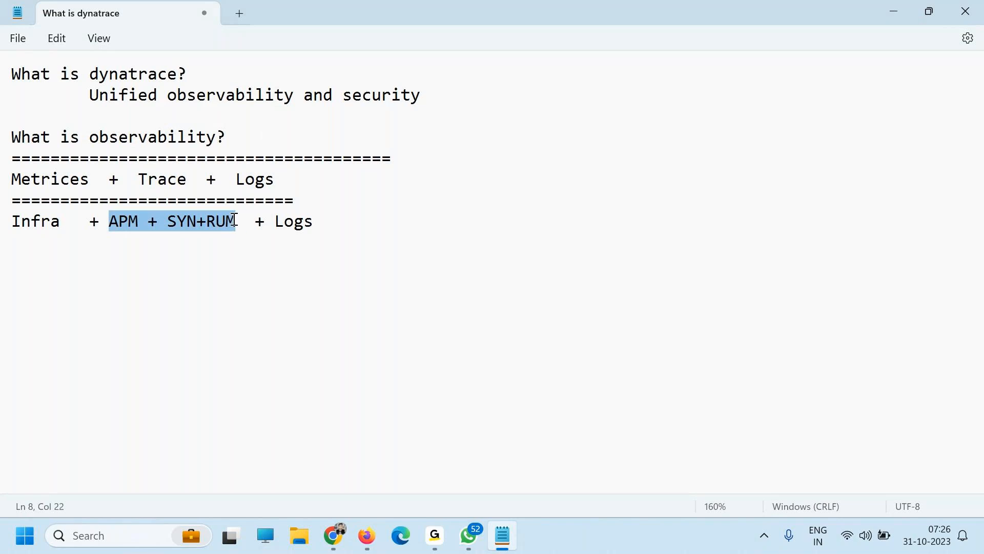
double_click(242, 177)
- Add a third '=' row and an indented 'Alerting+Dashboard' line after the Infra line
click(318, 232)
text(=)
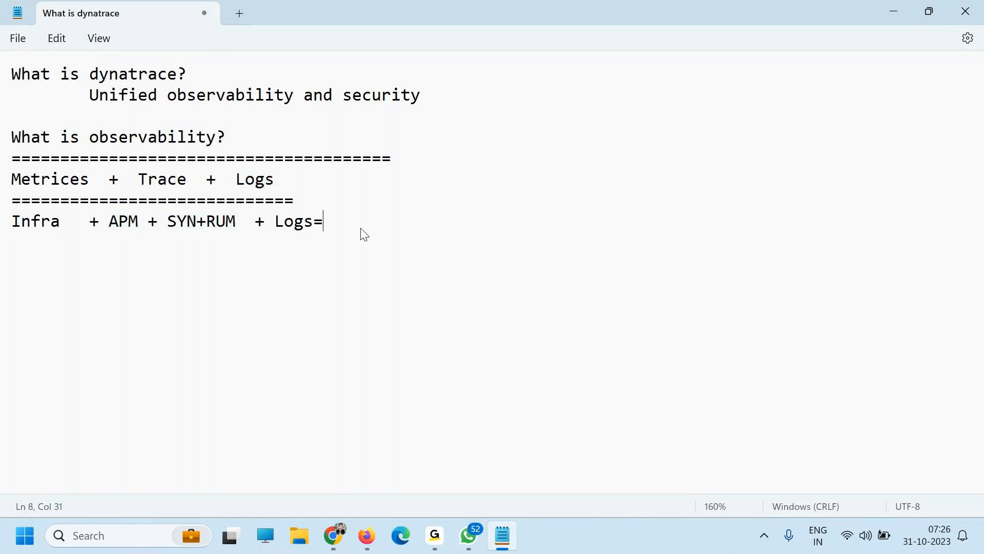
key(BackSpace)
key(BackSpace)
text(s)
key(Return)
text(=================================)
key(Return)
key(Tab)
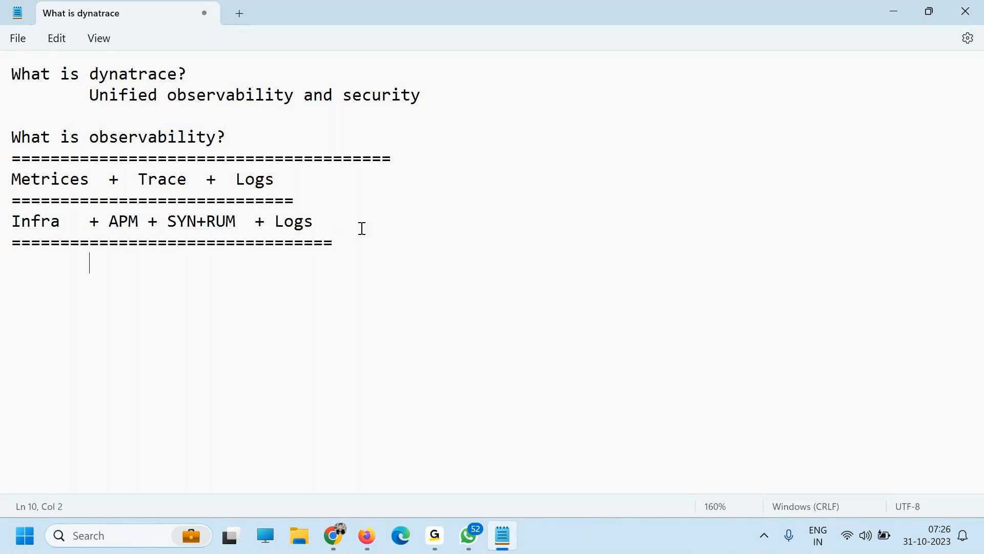
text(Alerting+Dashboard)
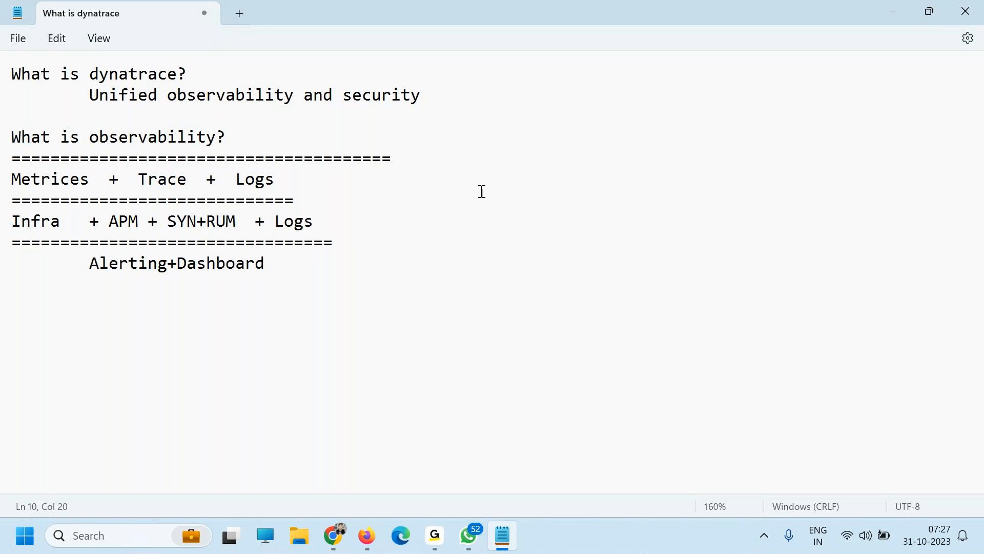
- Remove the indent before 'Alerting+Dashboard' and maximize the notes window
double_click(488, 15)
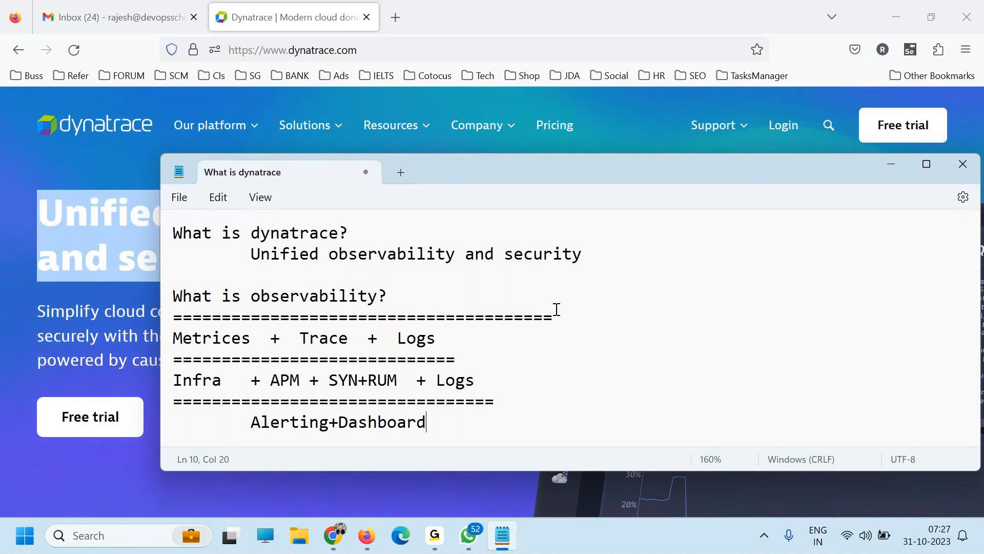
click(249, 422)
key(BackSpace)
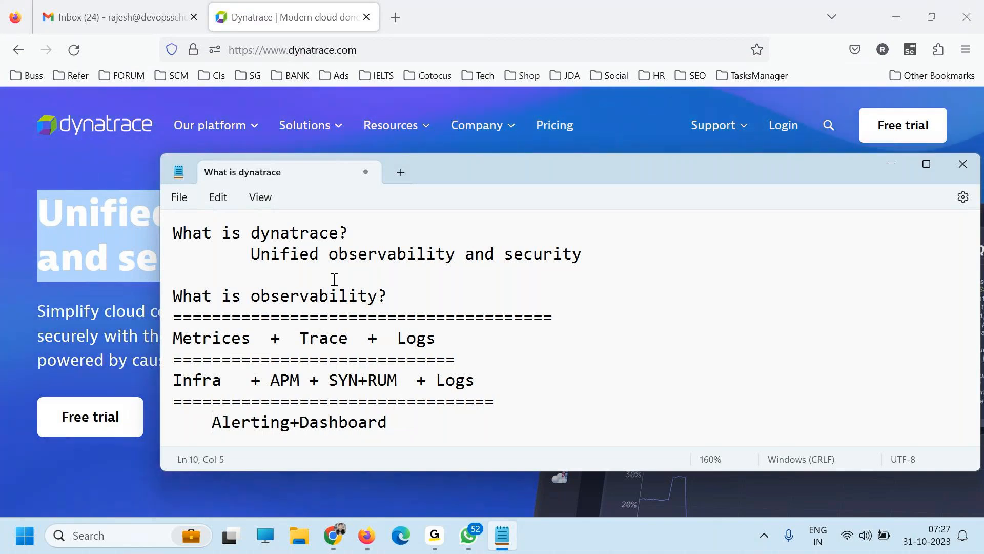
double_click(459, 164)
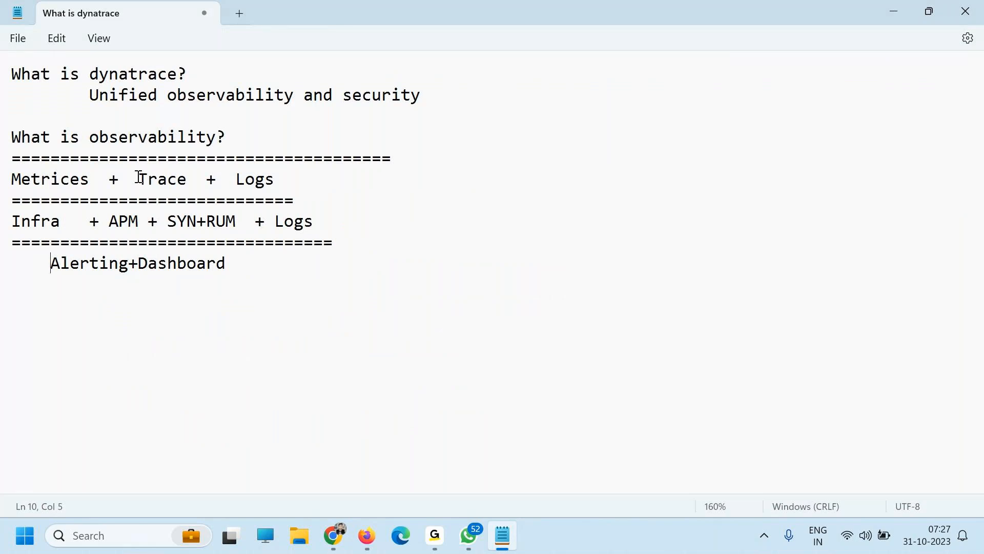
- Highlight each line of the observability outline in turn, then clear the selection
drag(88, 137, 229, 136)
drag(301, 171, 3, 174)
drag(12, 221, 321, 220)
drag(226, 264, 2, 121)
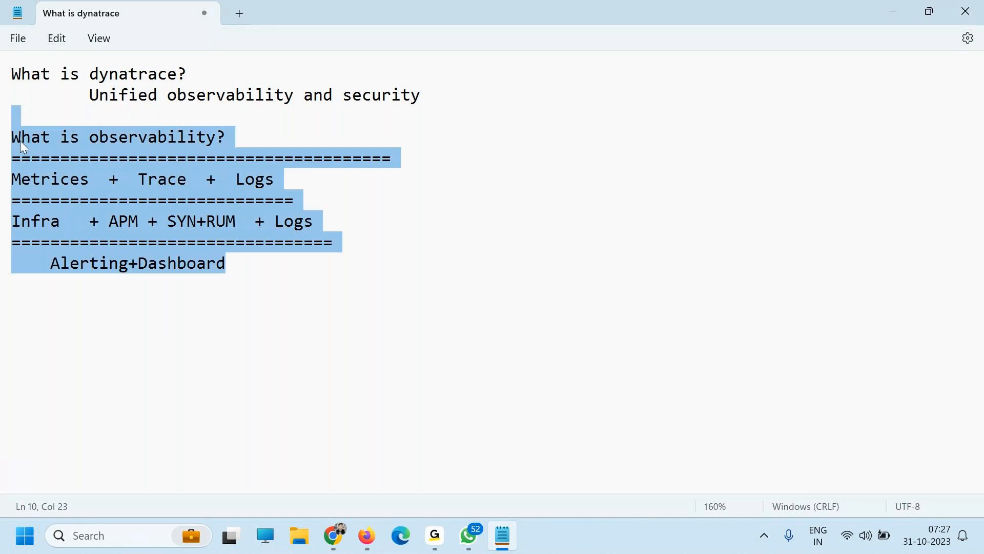
click(303, 282)
key(alt+Tab)
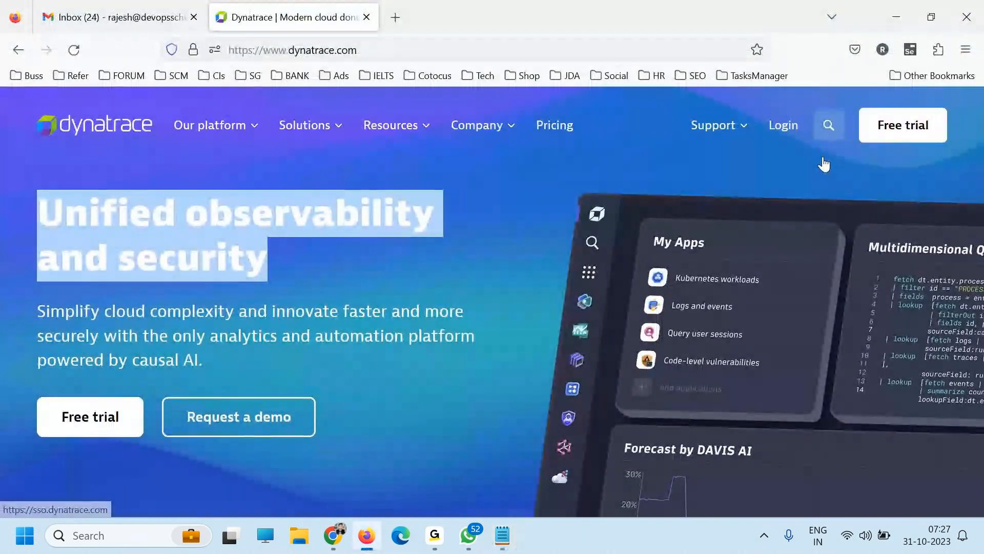
- Open the Dynatrace free trial signup and submit the business email address
click(829, 126)
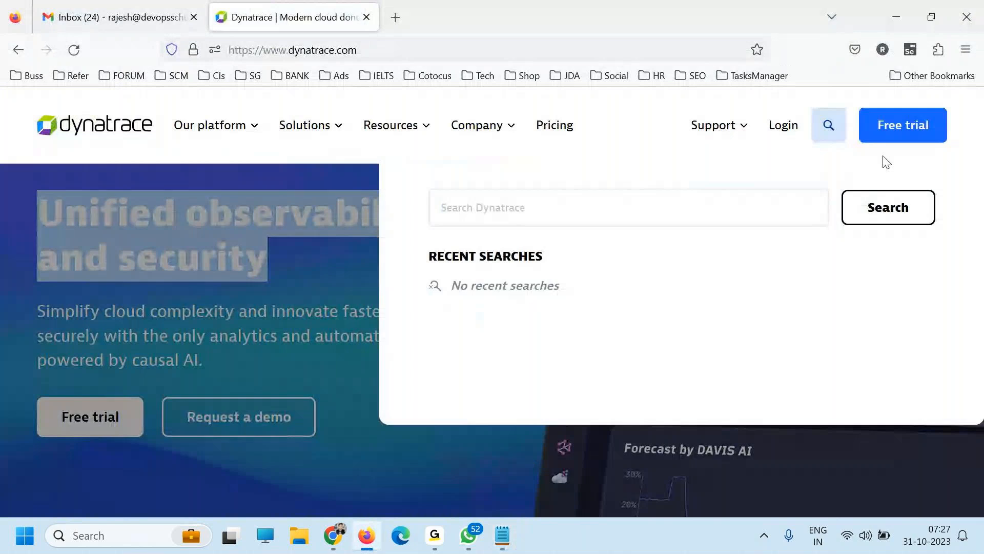
click(277, 152)
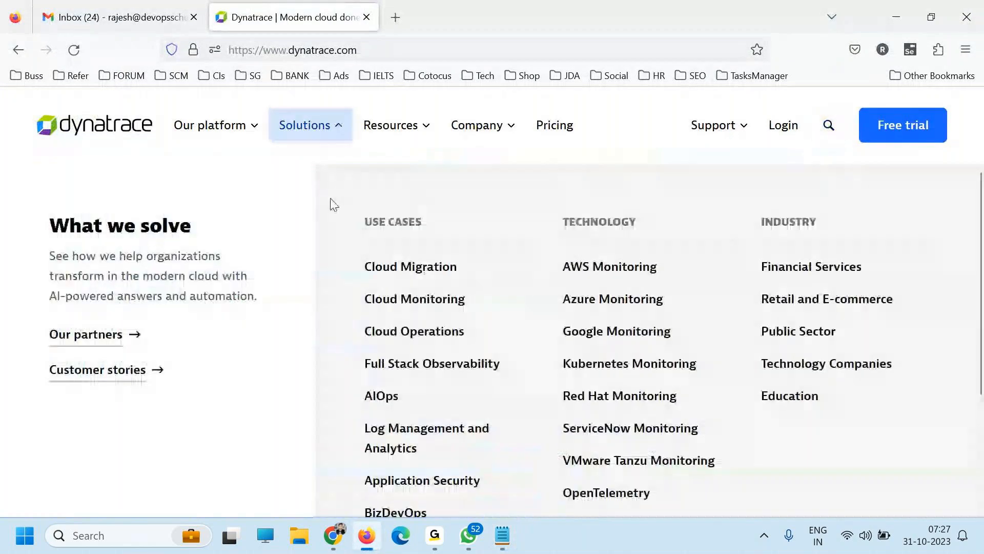
click(901, 125)
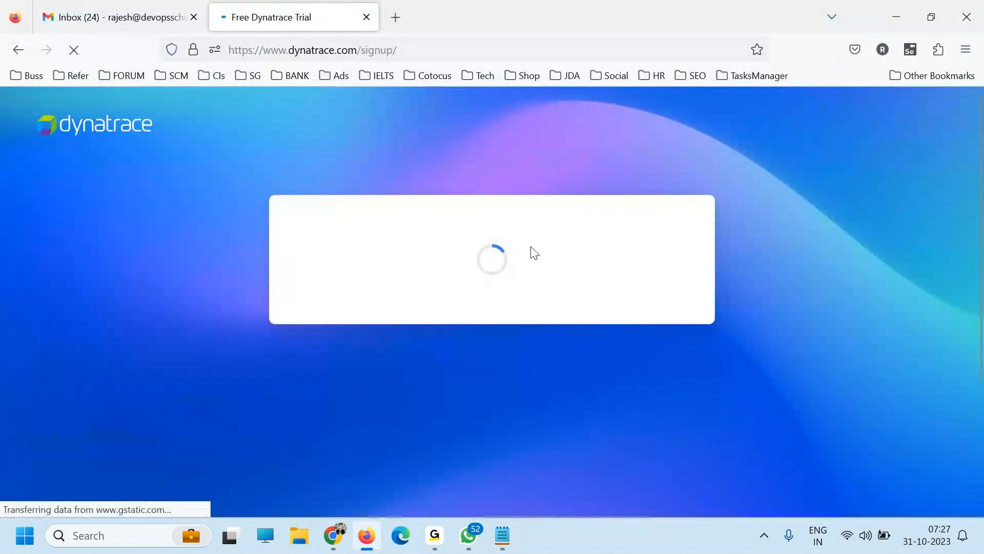
scroll(523, 259, down, 3)
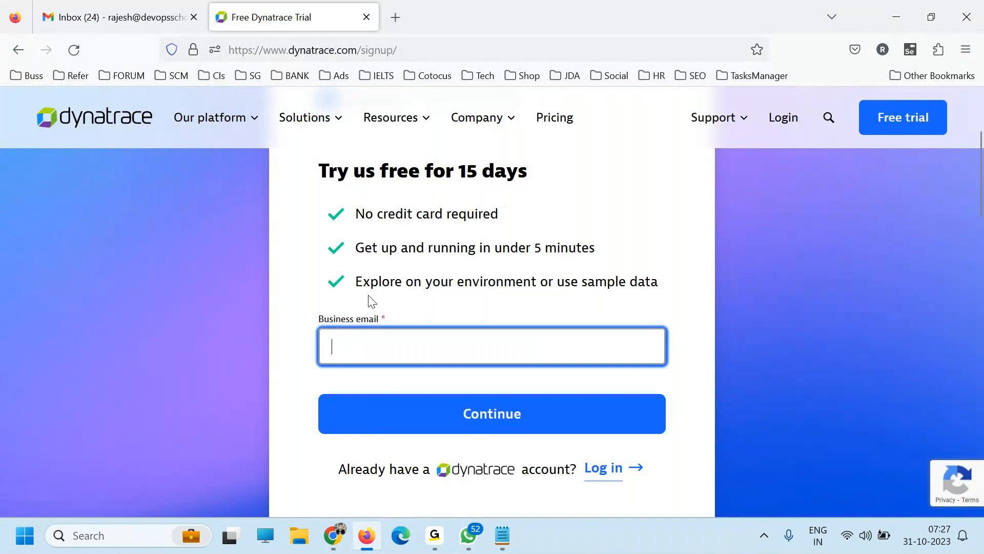
click(380, 349)
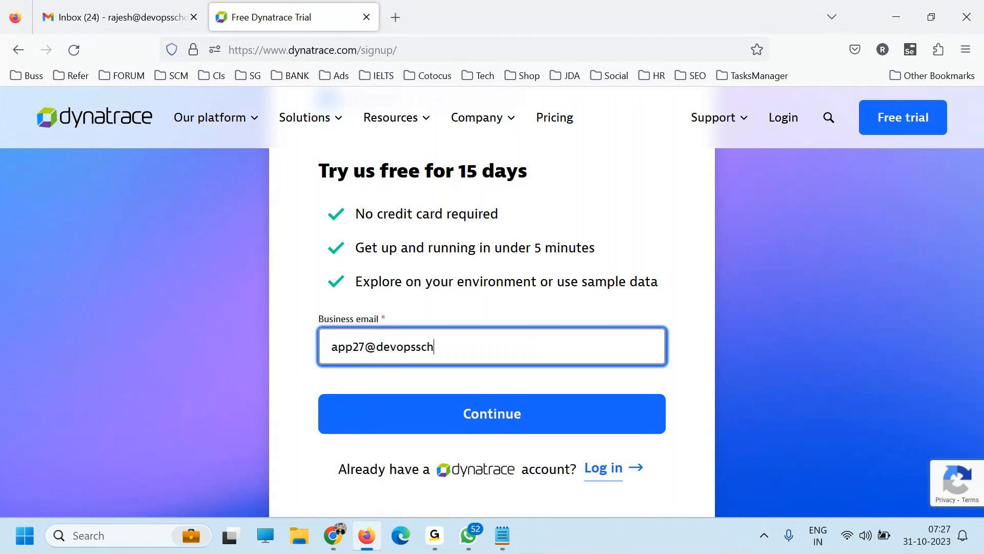
key(ctrl+a)
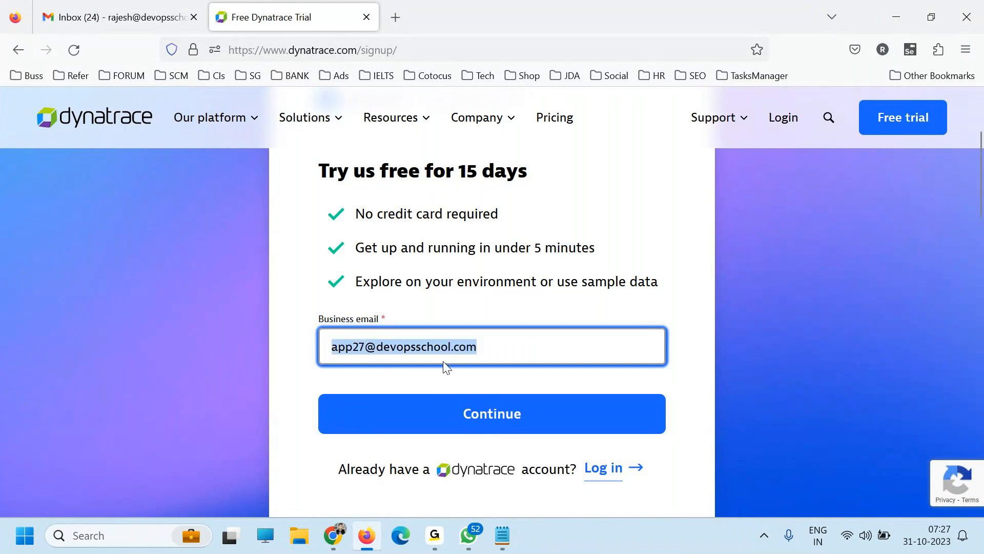
drag(465, 170, 529, 175)
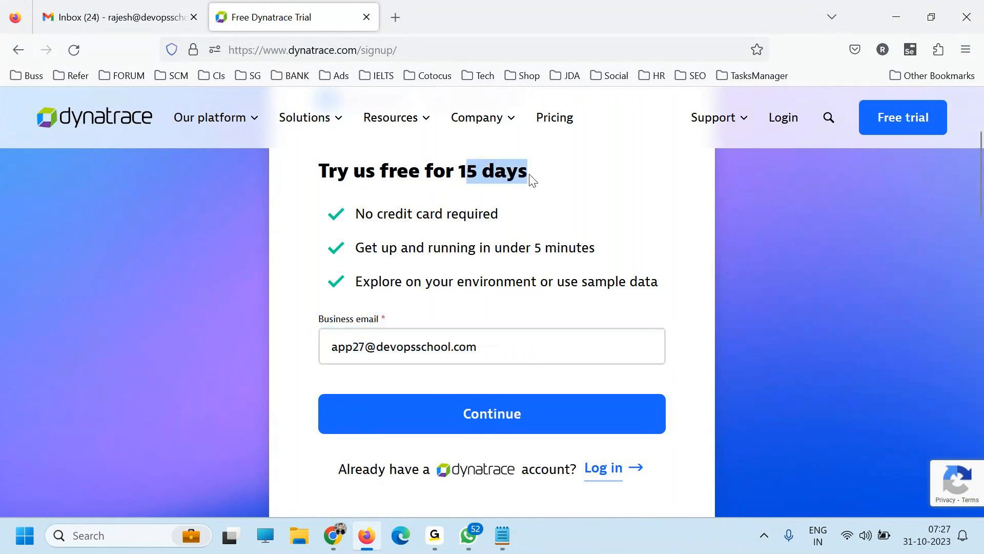
click(470, 410)
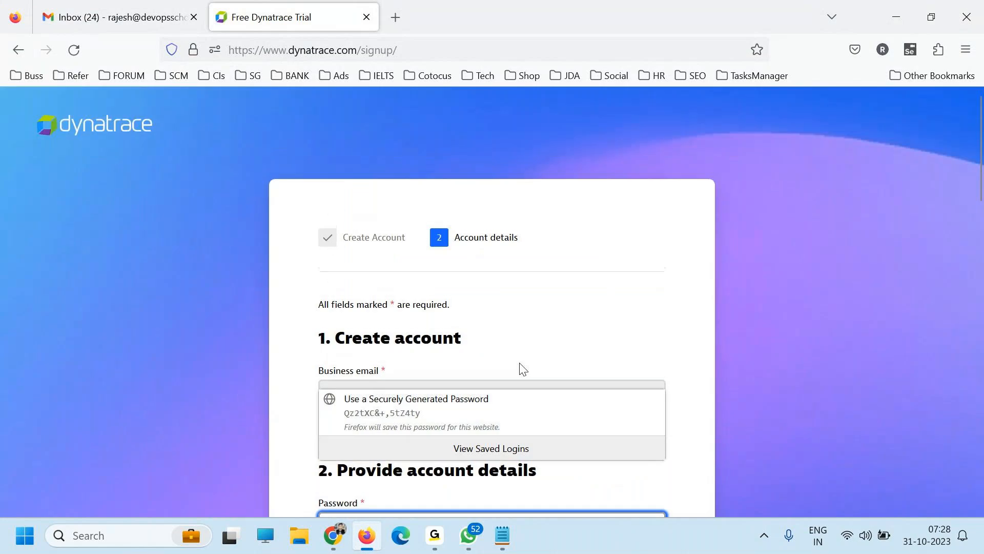
- Fill in the account password, first and last name, and company DevOpsSchool
scroll(595, 298, down, 3)
click(394, 384)
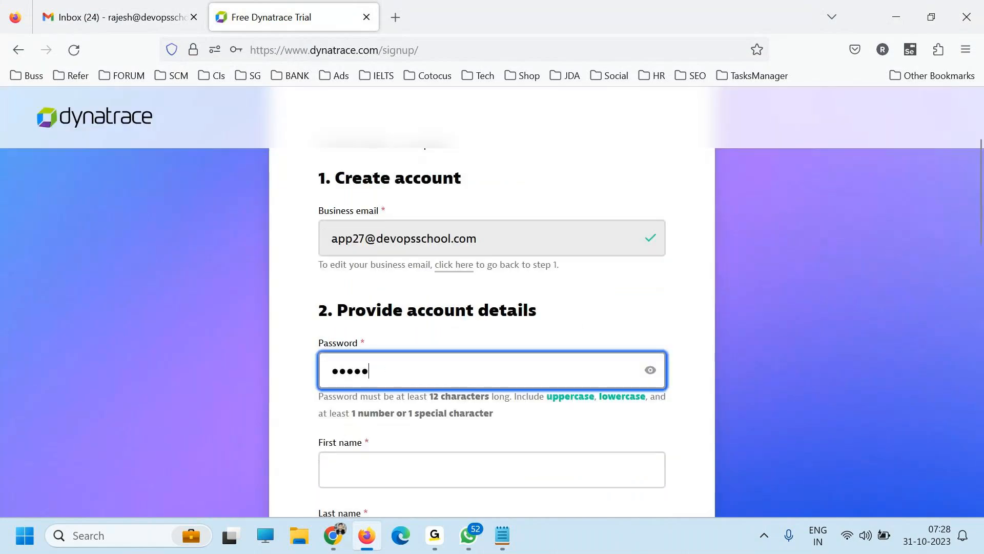
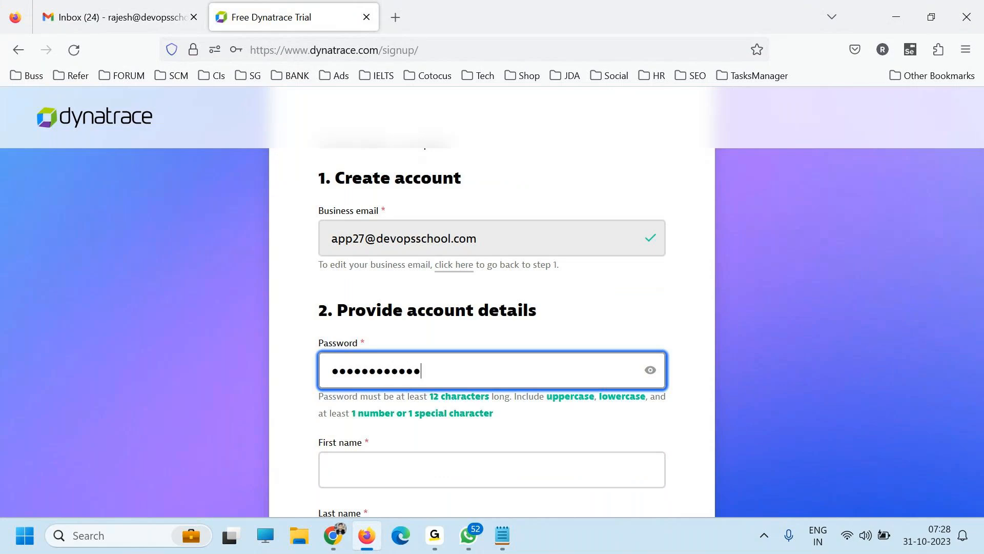
scroll(393, 369, down, 3)
click(409, 323)
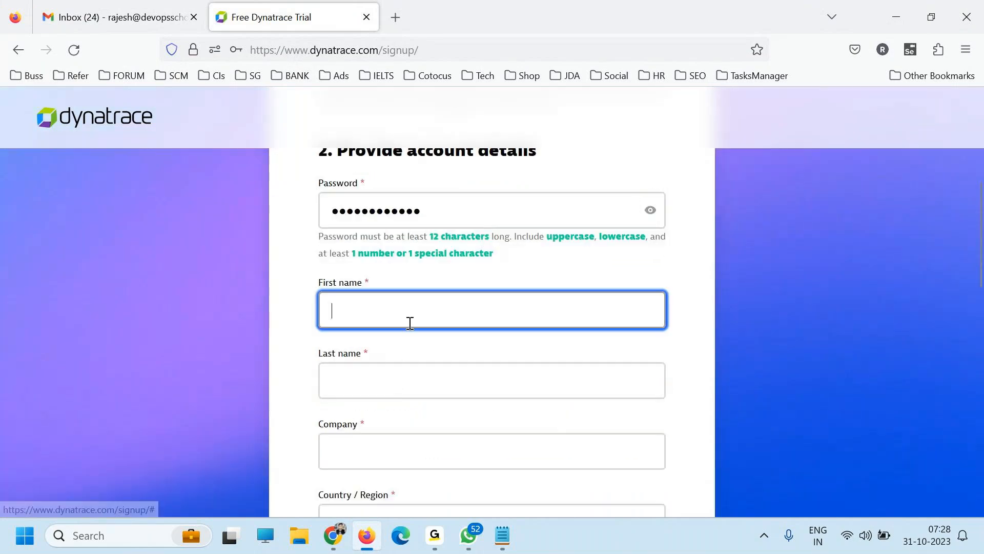
key(Tab)
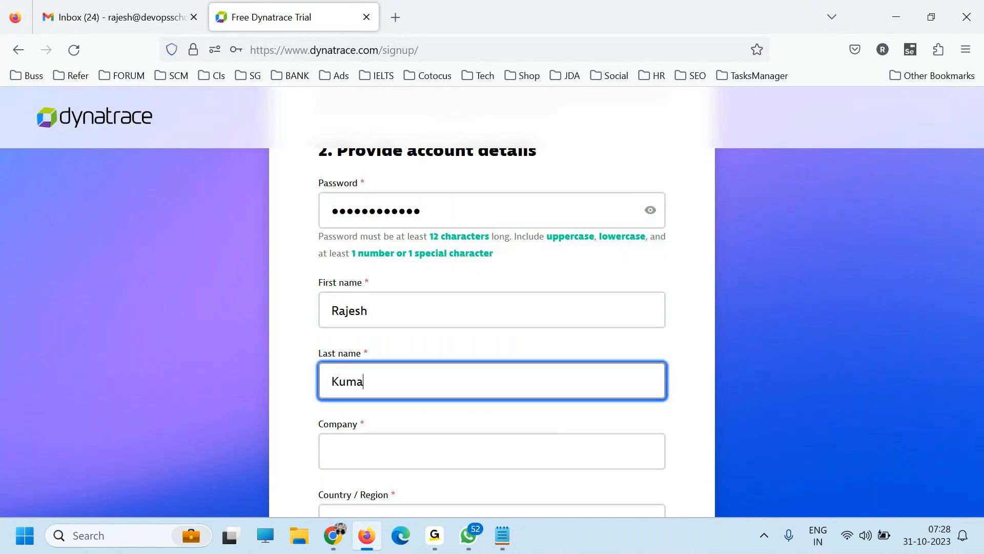
key(Tab)
text(DevOps)
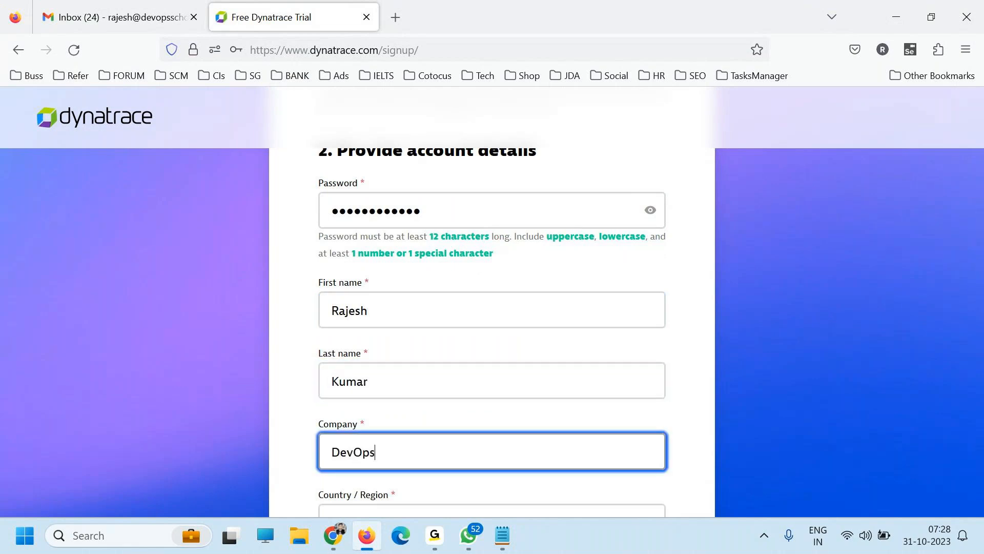
text(School)
- Choose US West Oregon as the deploy region
scroll(409, 323, down, 3)
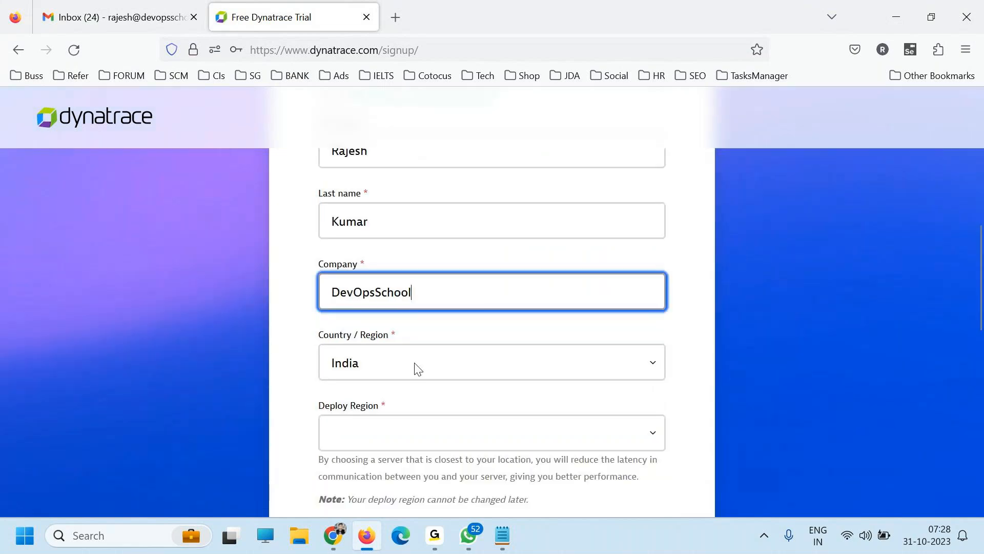
click(374, 431)
scroll(378, 430, down, 3)
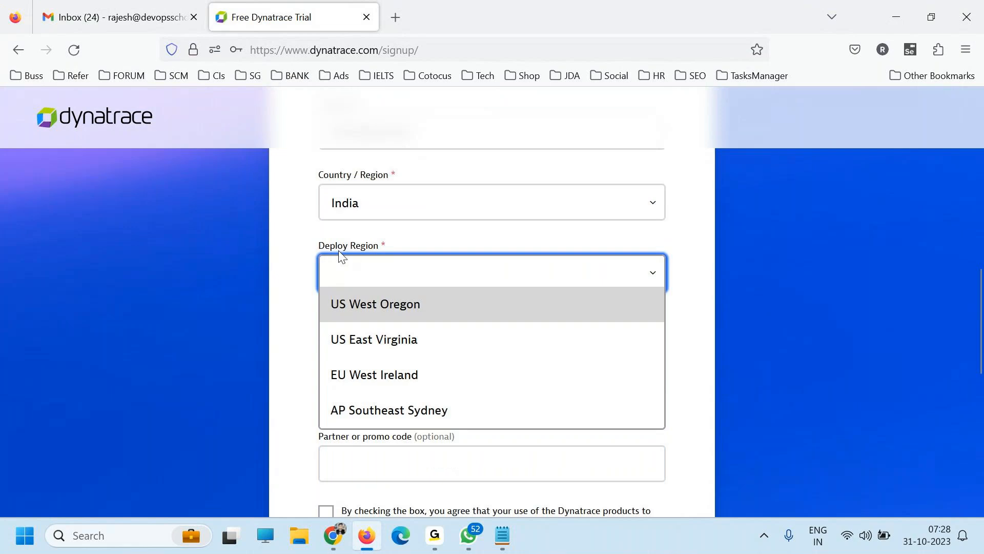
drag(326, 245, 379, 246)
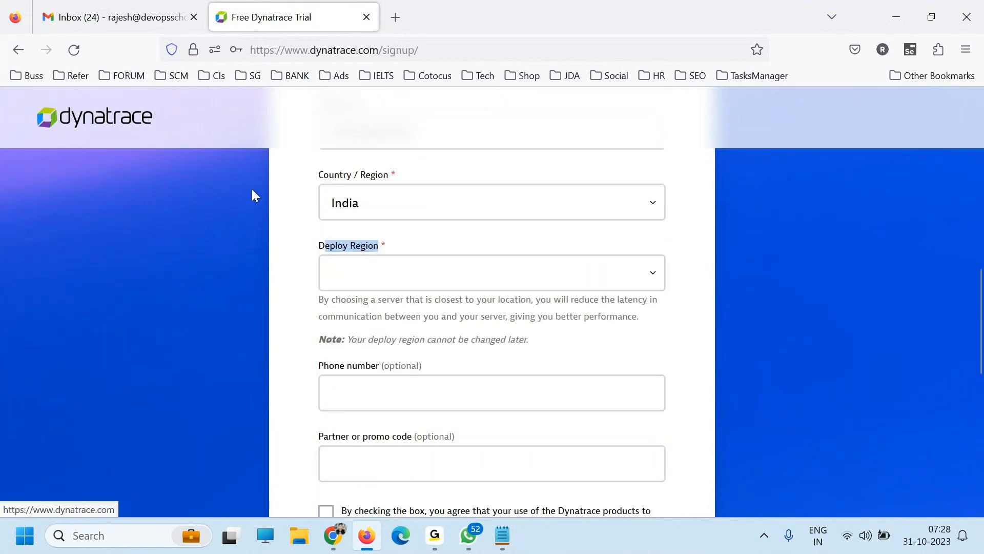
click(352, 277)
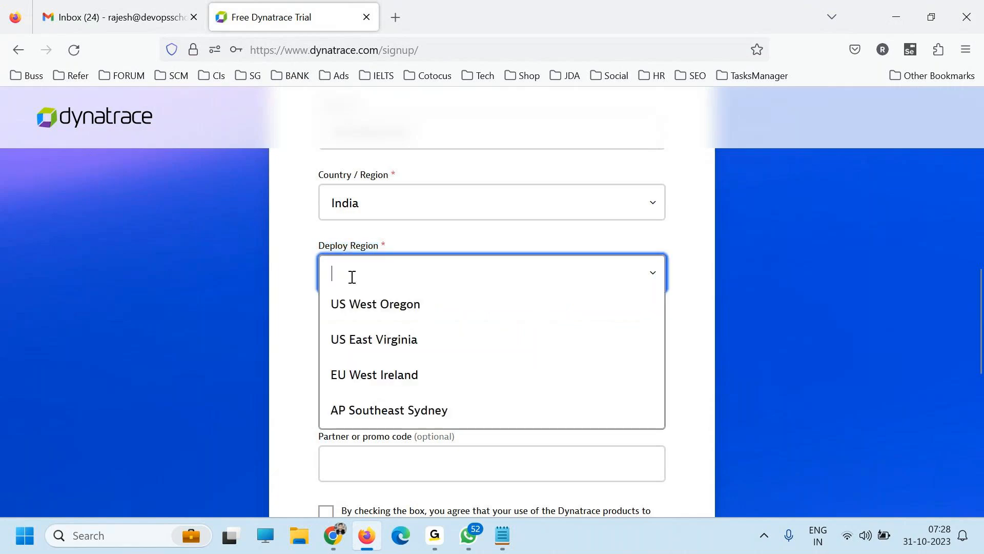
click(385, 306)
scroll(517, 344, down, 5)
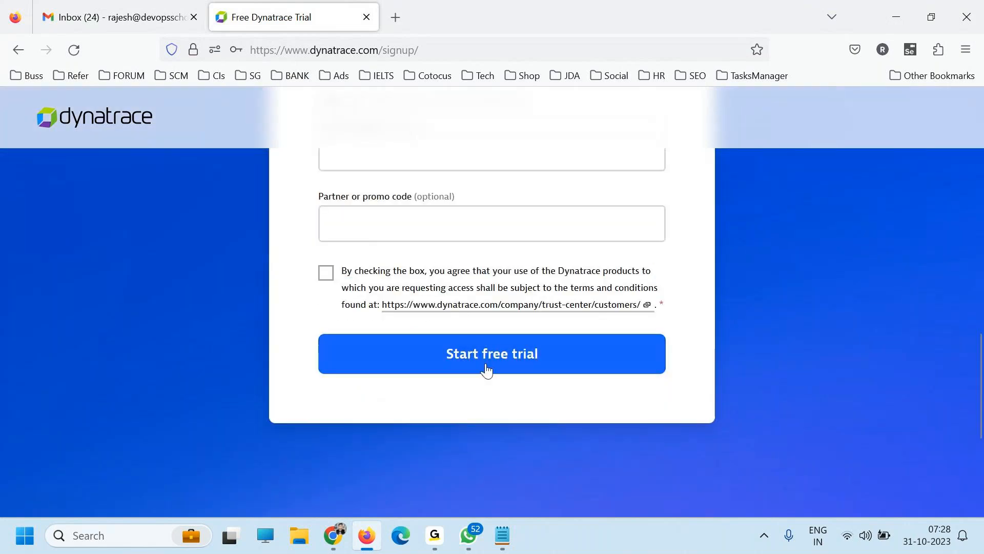
- Accept the trial terms, start the free trial, and wait at 80% zoom for setup
click(326, 272)
click(474, 356)
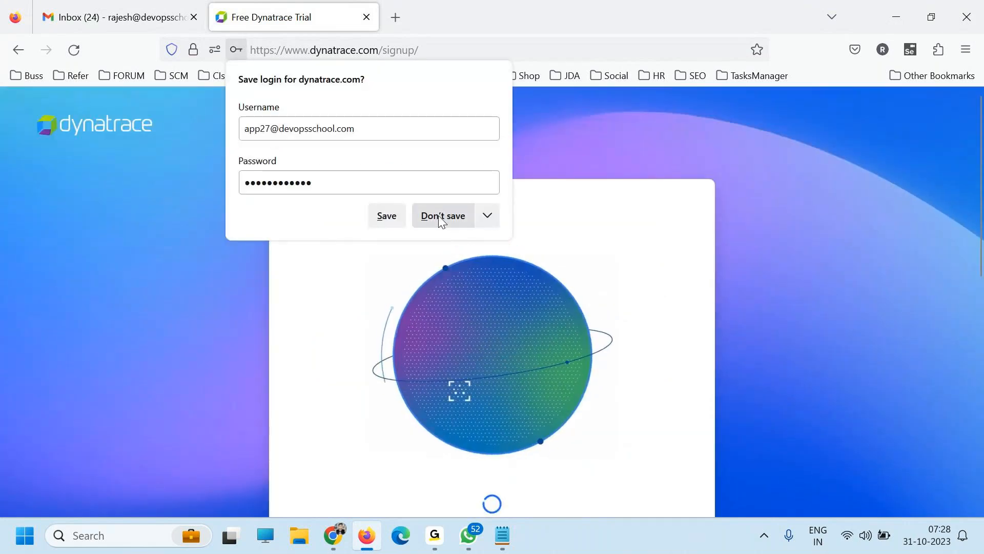
click(385, 220)
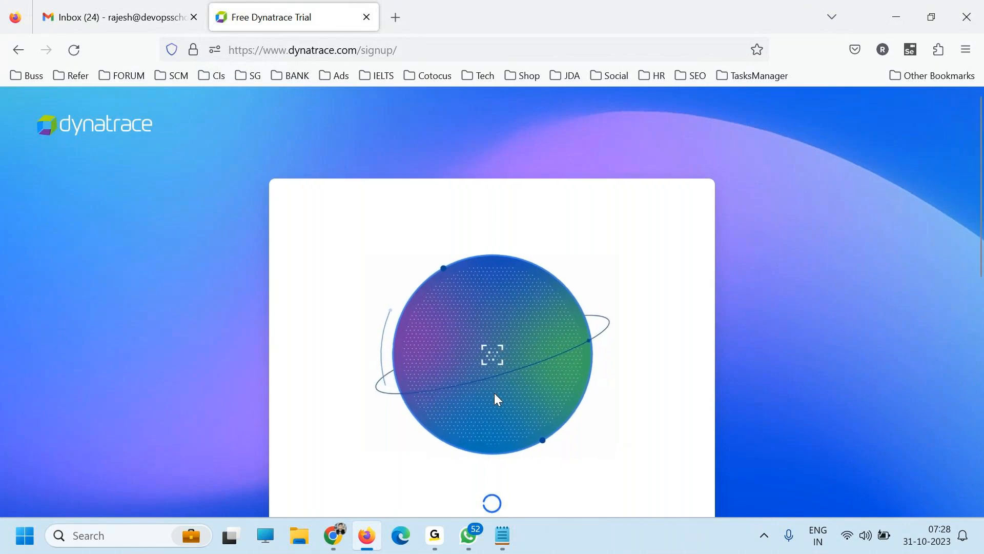
scroll(495, 394, down, 3)
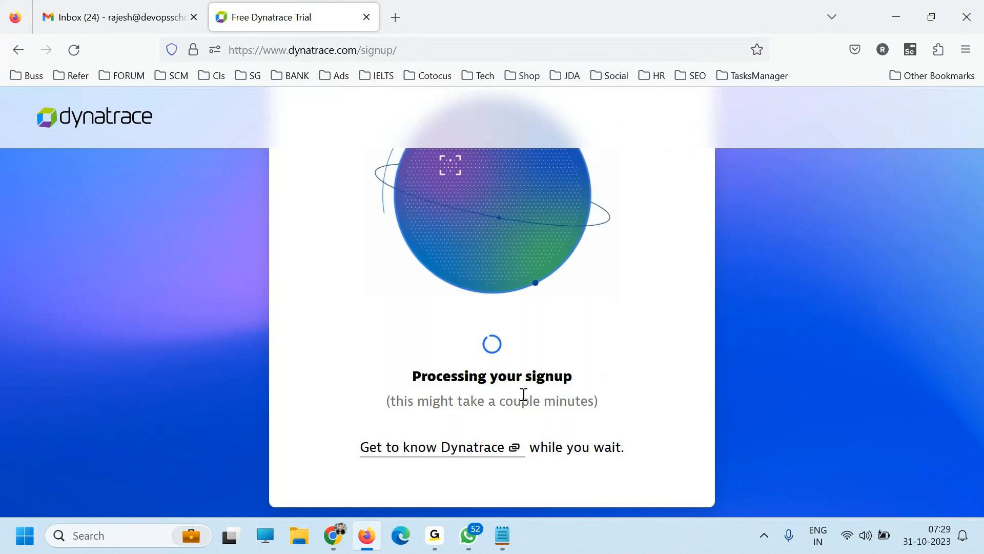
scroll(523, 396, up, 2)
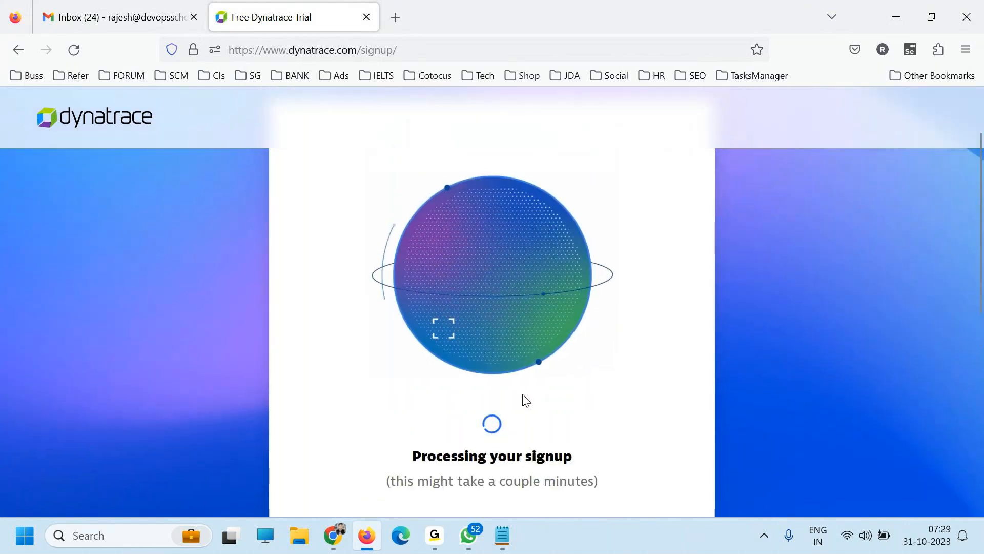
key(ctrl+minus)
key(ctrl+minus)
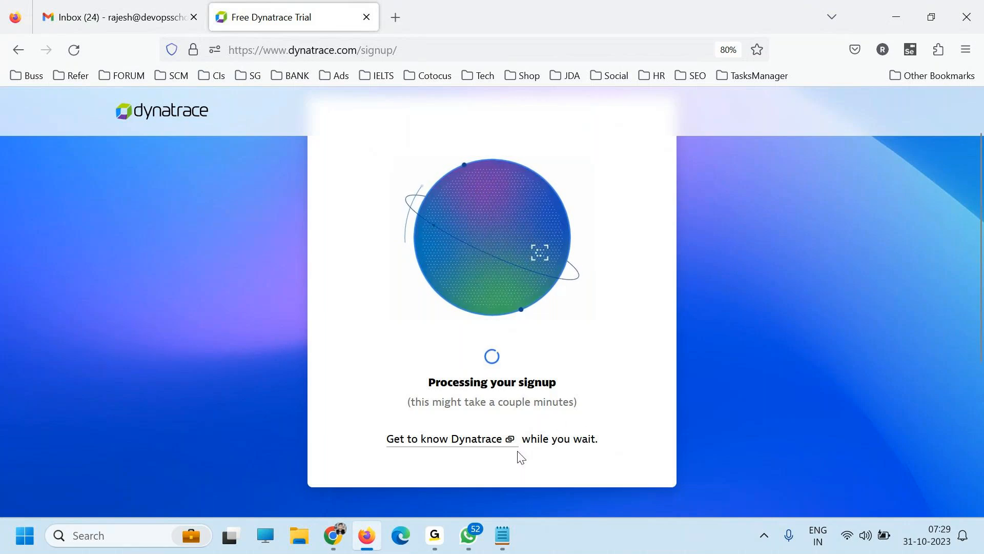
scroll(418, 439, up, 2)
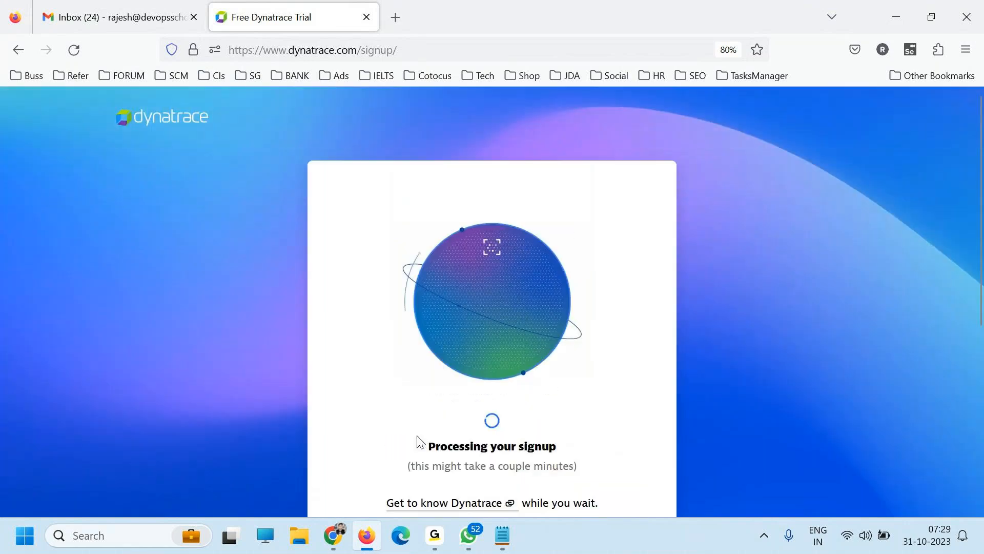
scroll(417, 442, down, 2)
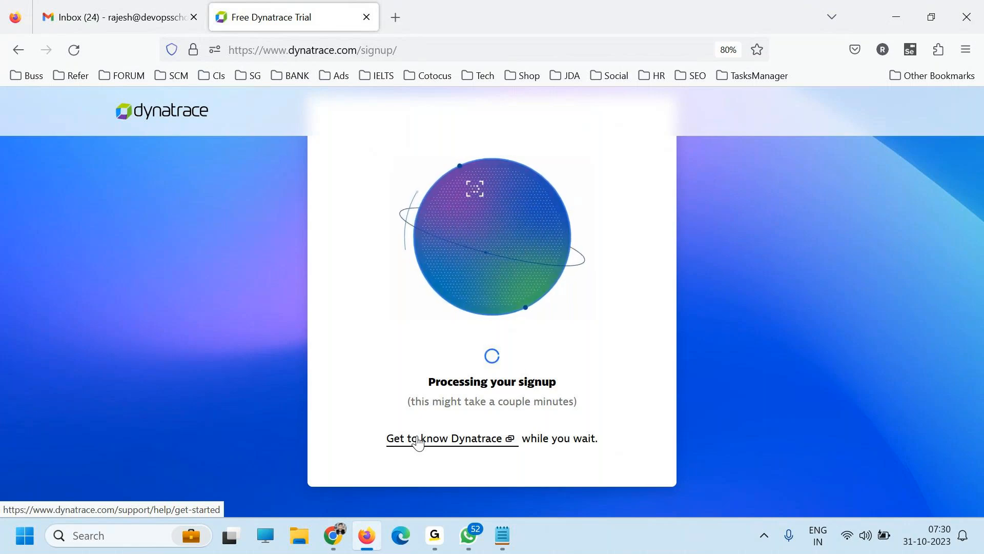
scroll(456, 364, up, 1)
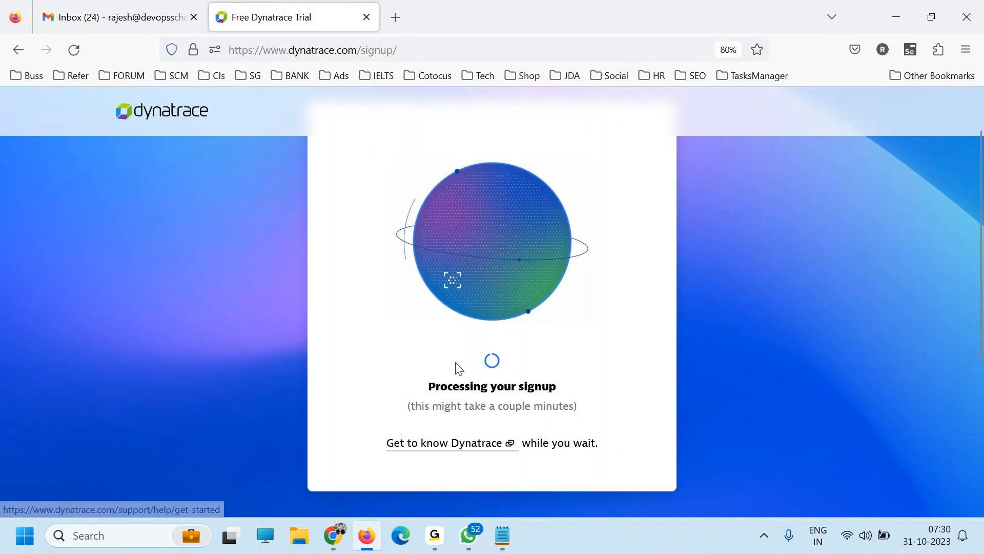
scroll(462, 362, down, 2)
drag(465, 337, 578, 337)
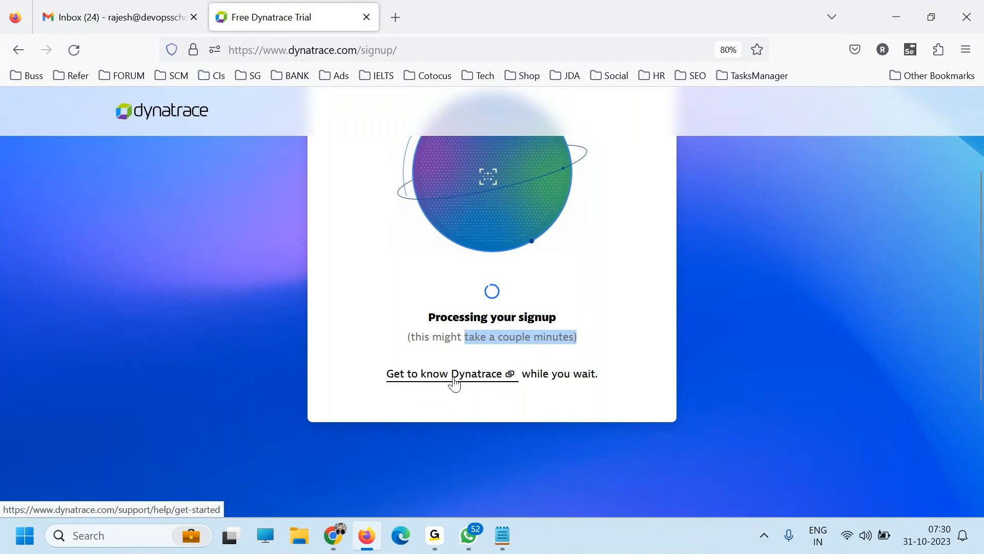
scroll(508, 379, up, 2)
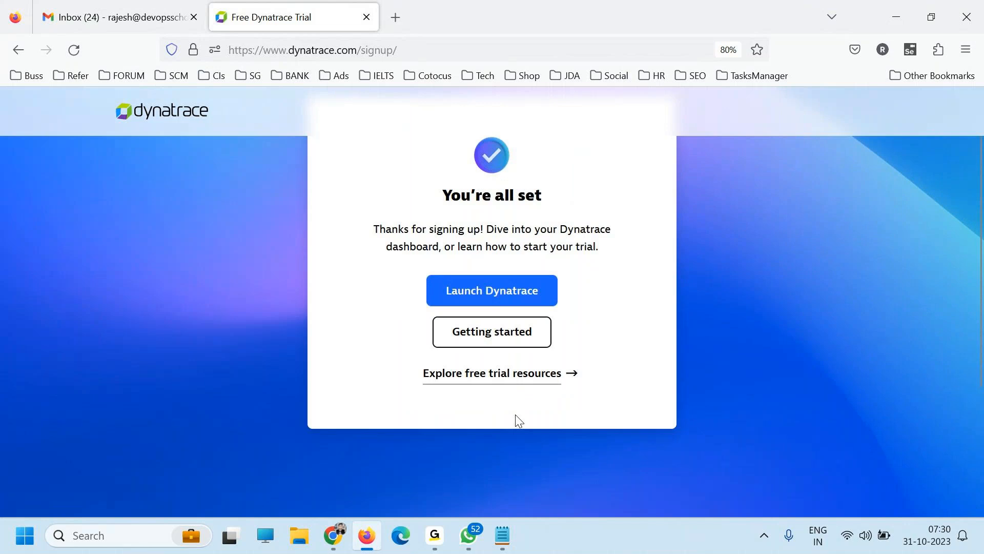
- Launch the new Dynatrace environment in a new tab and expand the side dock
click(490, 291)
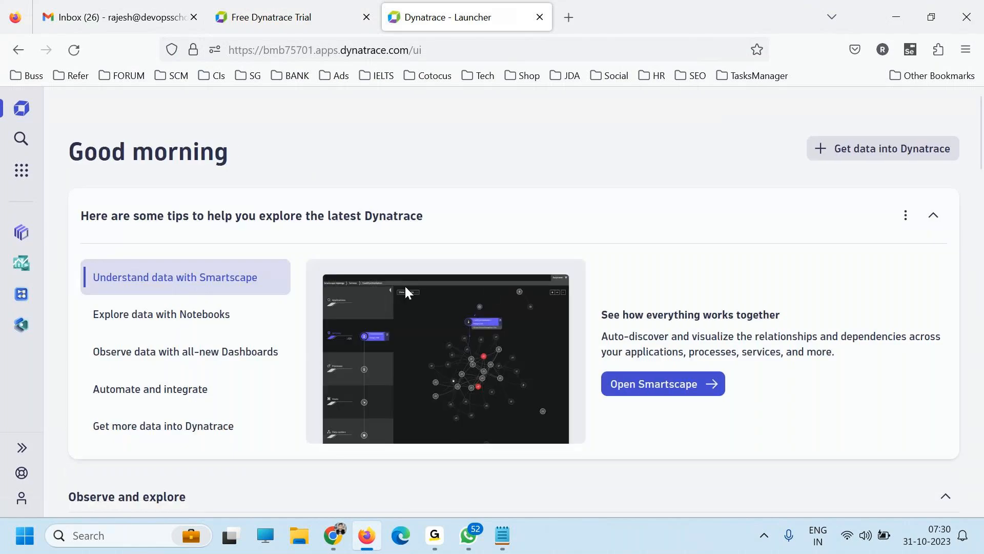
click(22, 450)
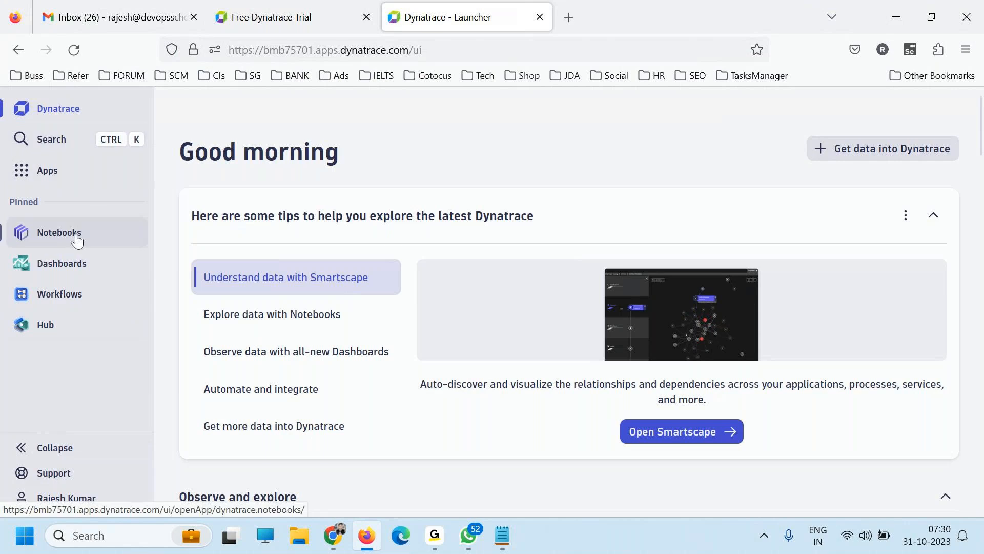
right_click(75, 264)
right_click(71, 291)
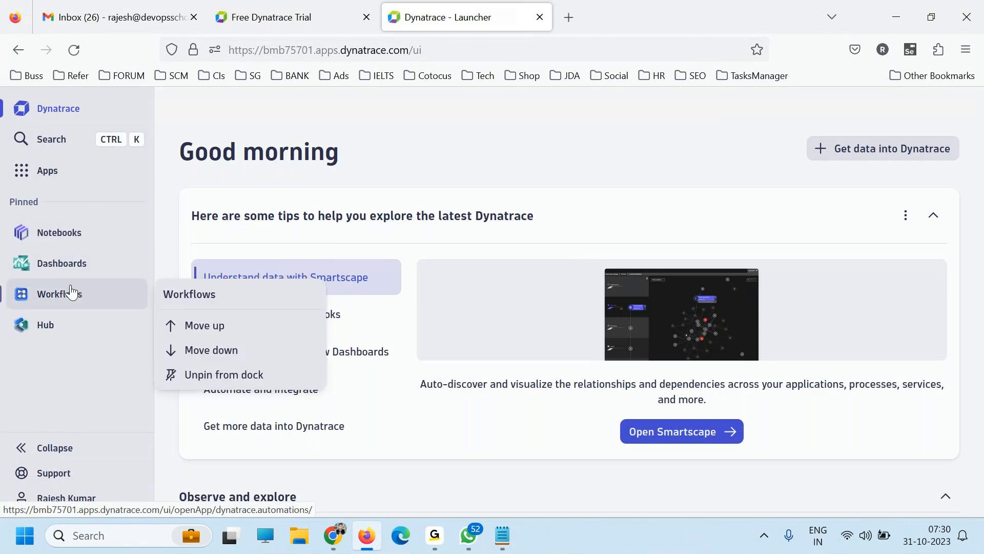
click(63, 502)
click(50, 359)
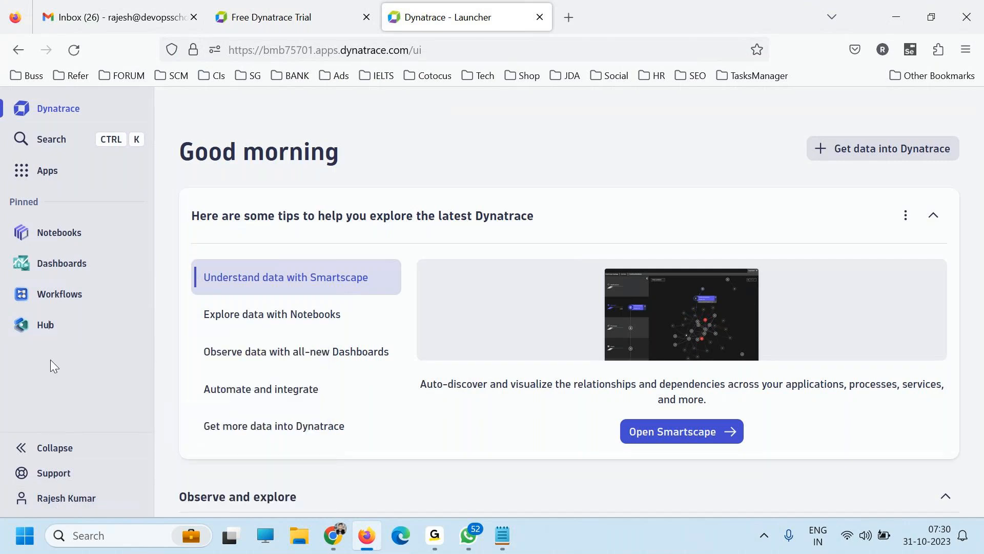
- Browse the overview of all Dynatrace apps, then close it
click(31, 181)
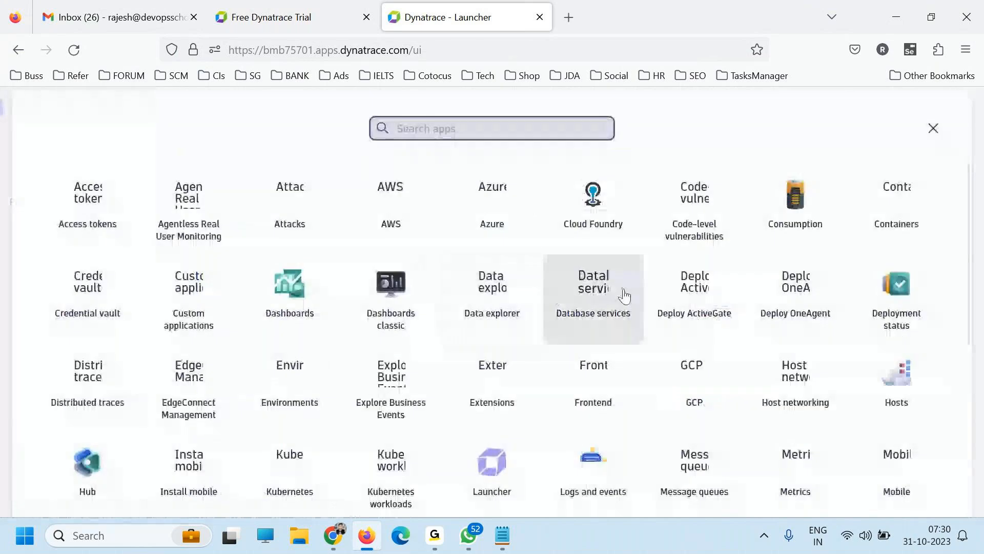
scroll(624, 296, down, 2)
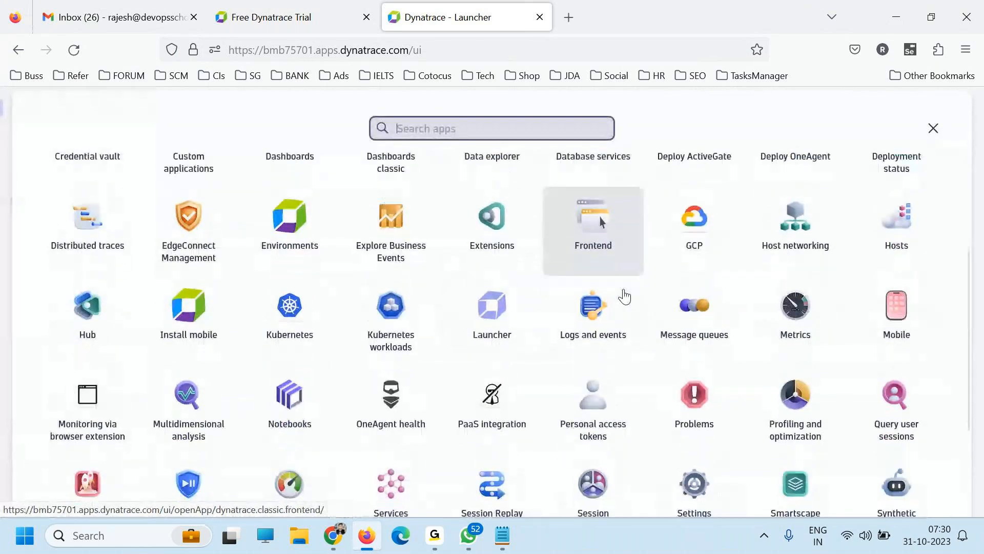
scroll(625, 297, down, 3)
scroll(624, 297, up, 5)
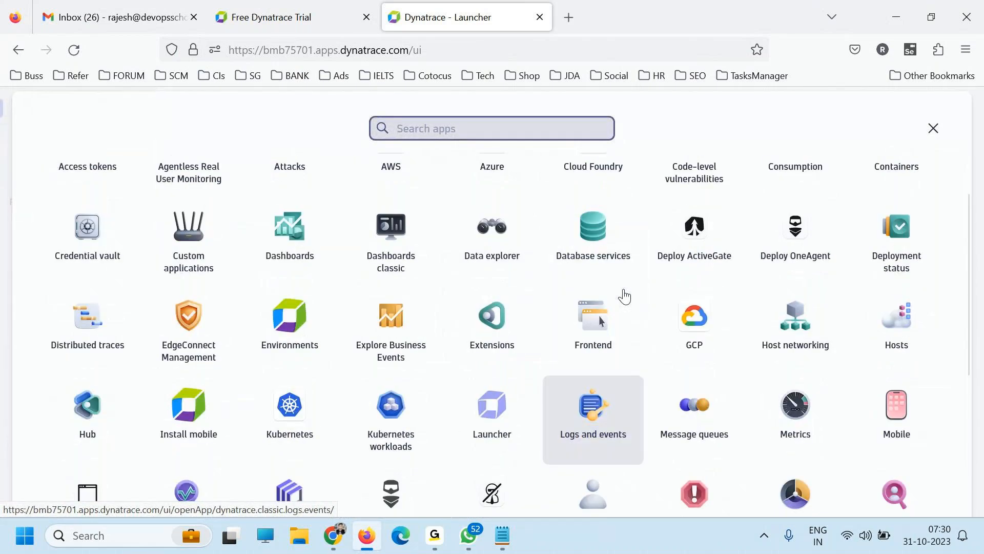
scroll(624, 296, down, 5)
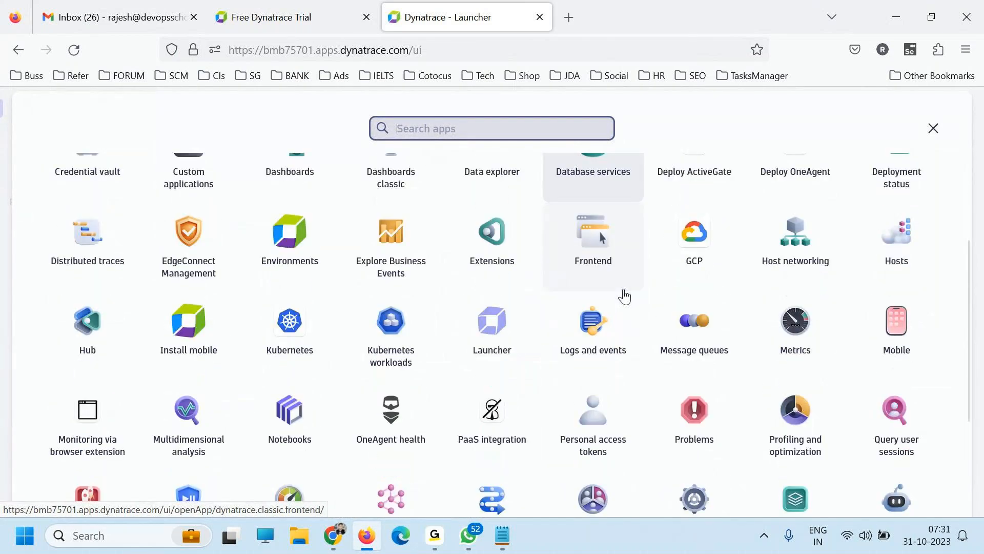
scroll(624, 296, up, 5)
click(933, 128)
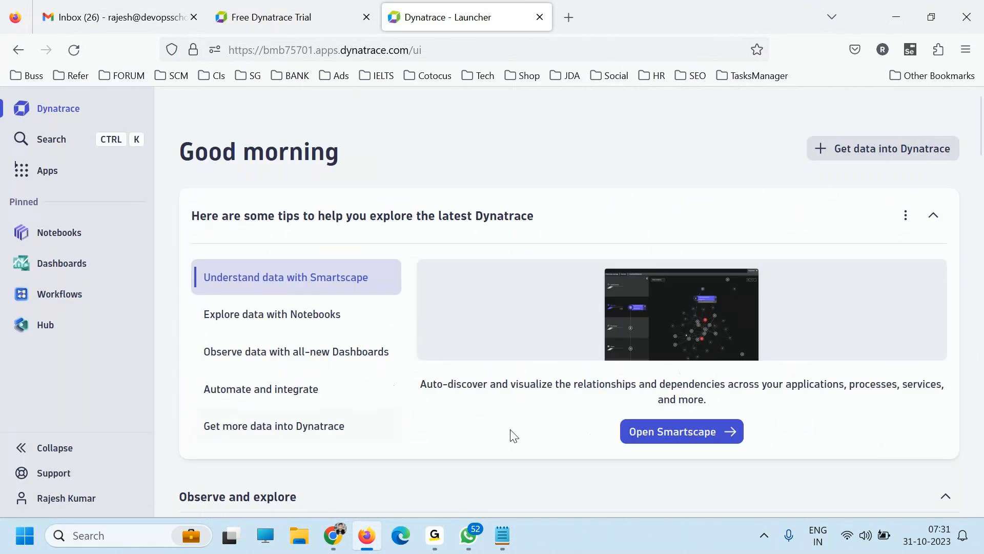
click(503, 535)
- Add two rows of '=' separators below 'Alerting+Dashboard'
key(Return)
text(=====================)
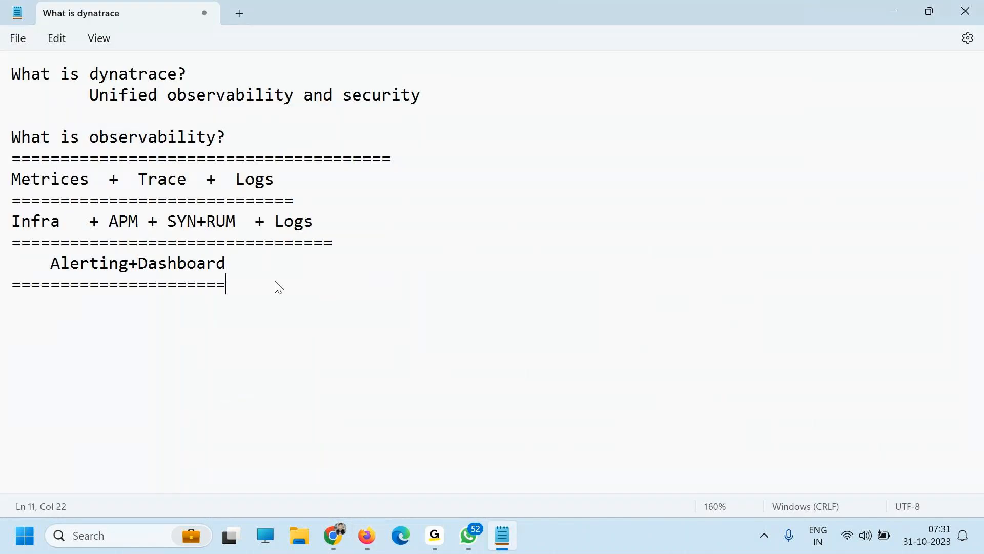
text(================================)
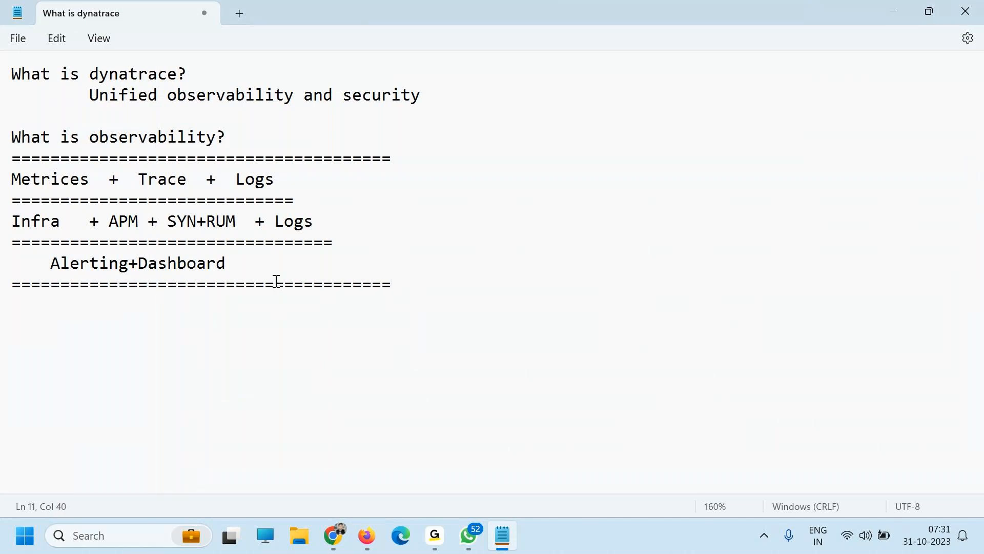
key(Return)
text(======================================)
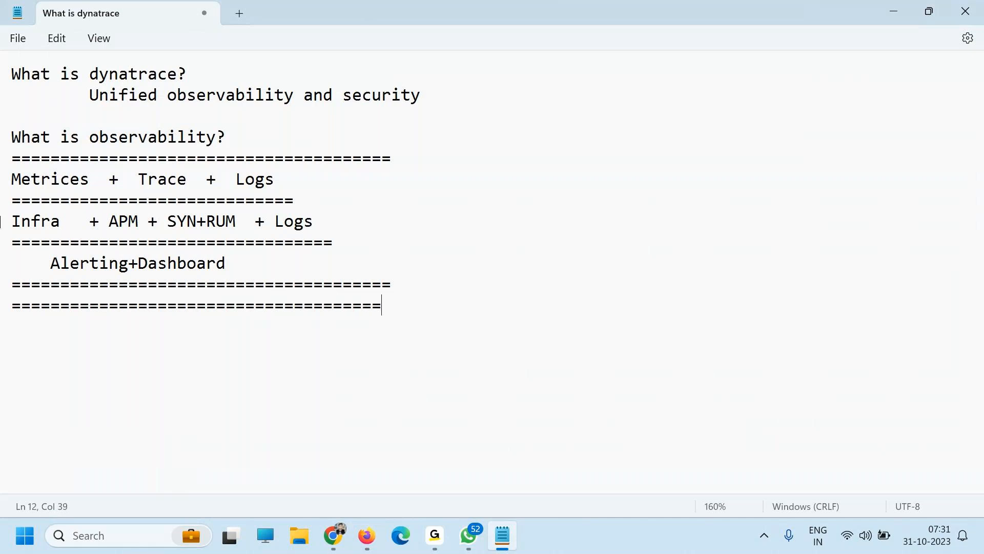
- Highlight dynatrace, observability, Metrices, Trace and Logs in the notes
double_click(127, 72)
click(220, 89)
double_click(221, 89)
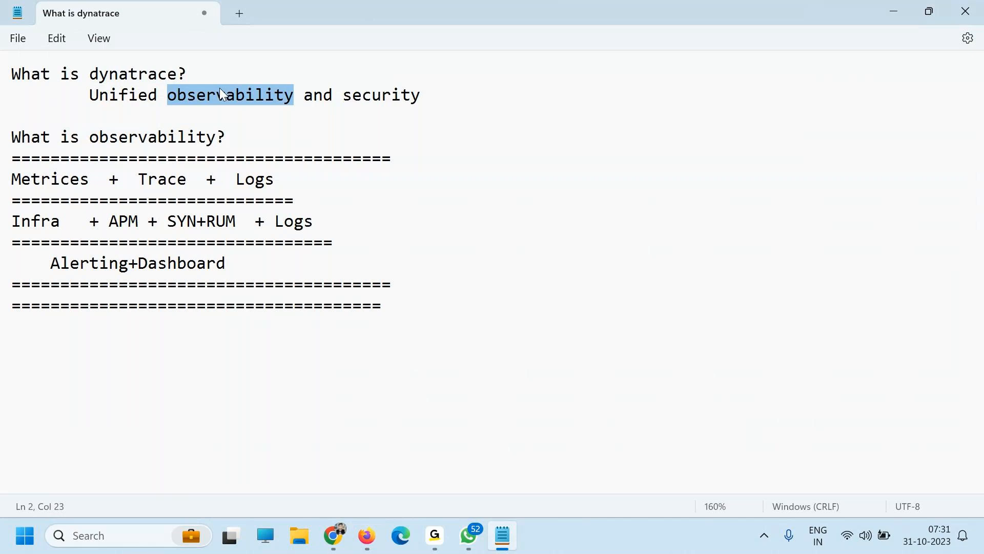
double_click(155, 135)
triple_click(156, 133)
double_click(56, 180)
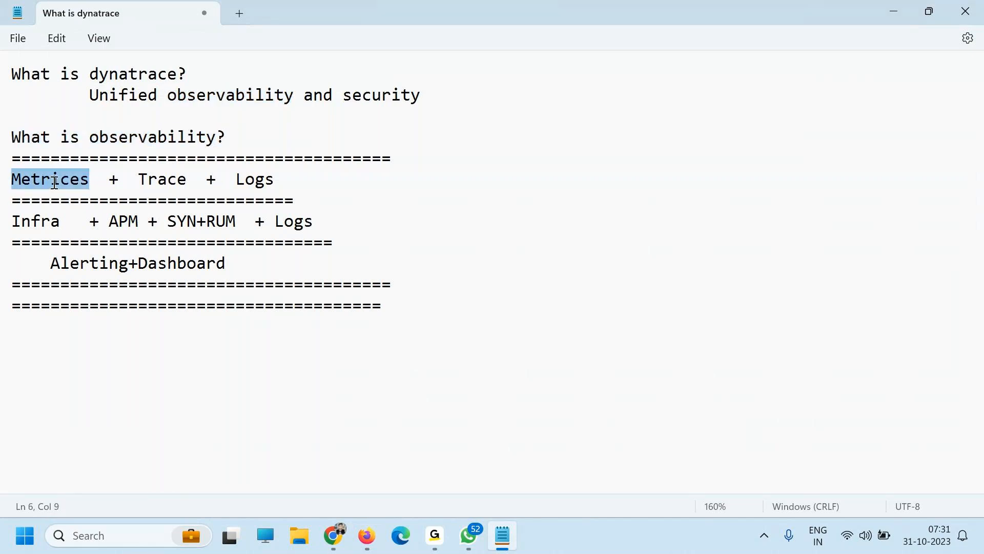
double_click(154, 177)
double_click(253, 179)
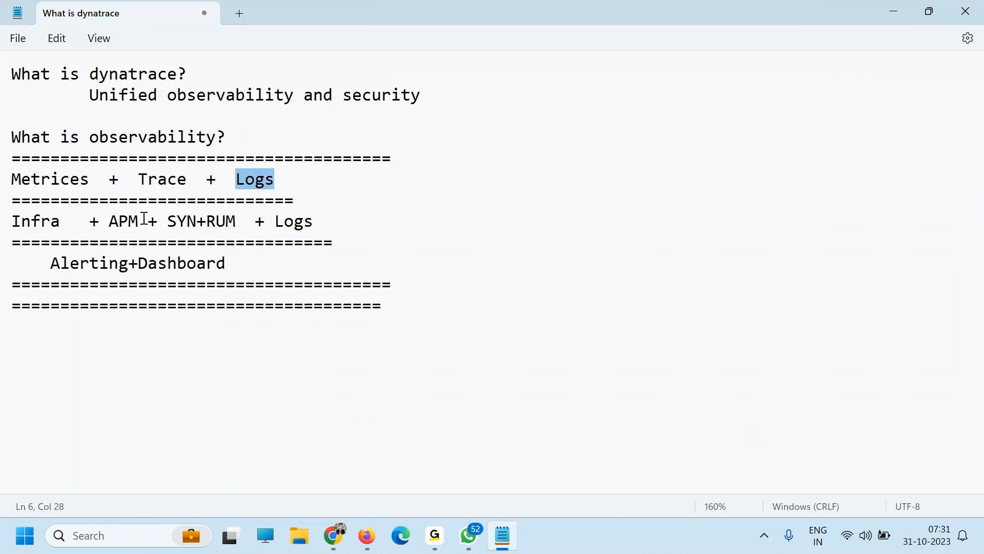
double_click(85, 182)
key(ctrl+c)
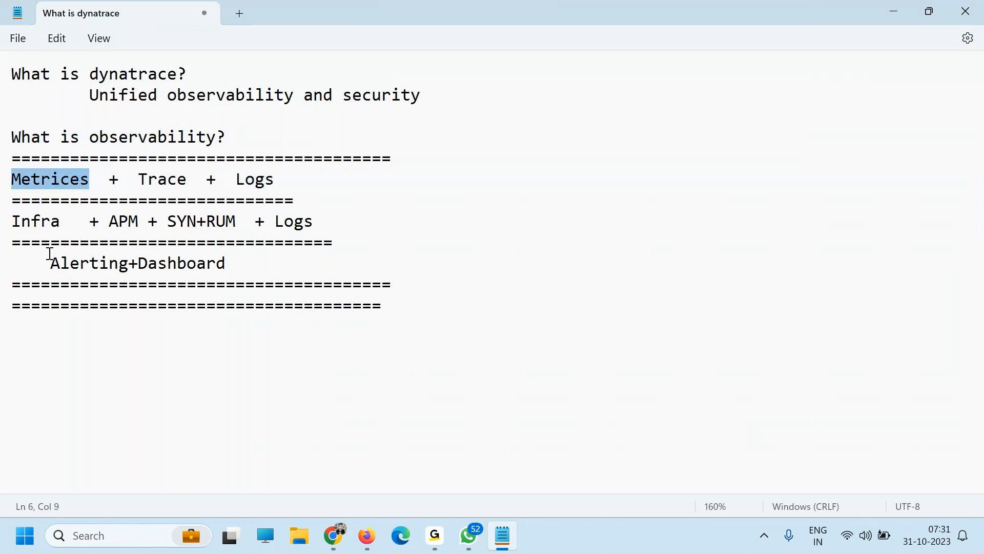
click(428, 304)
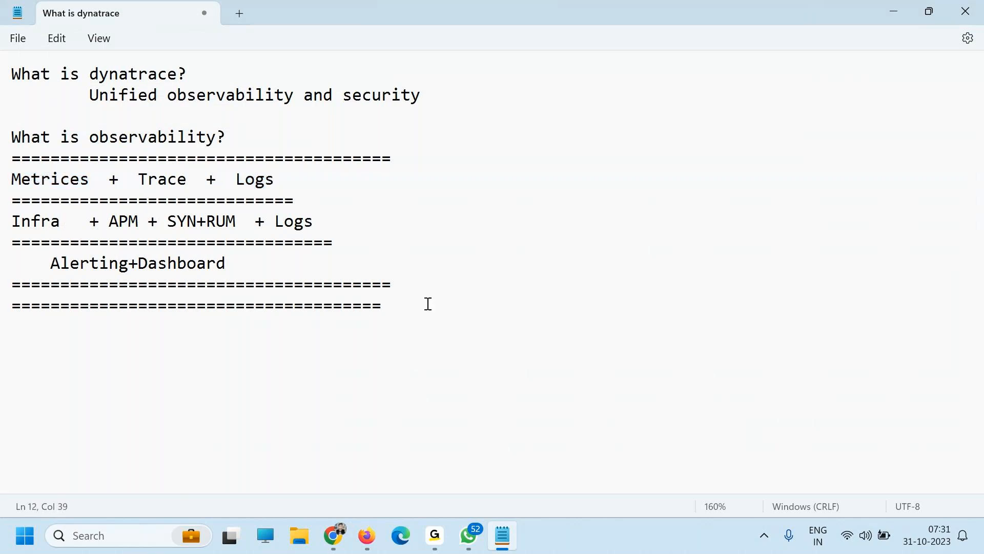
- Add a Metrices section with indented lines for Linux, Windows, Docker and Apache Tomcat
key(Return)
key(ctrl+v)
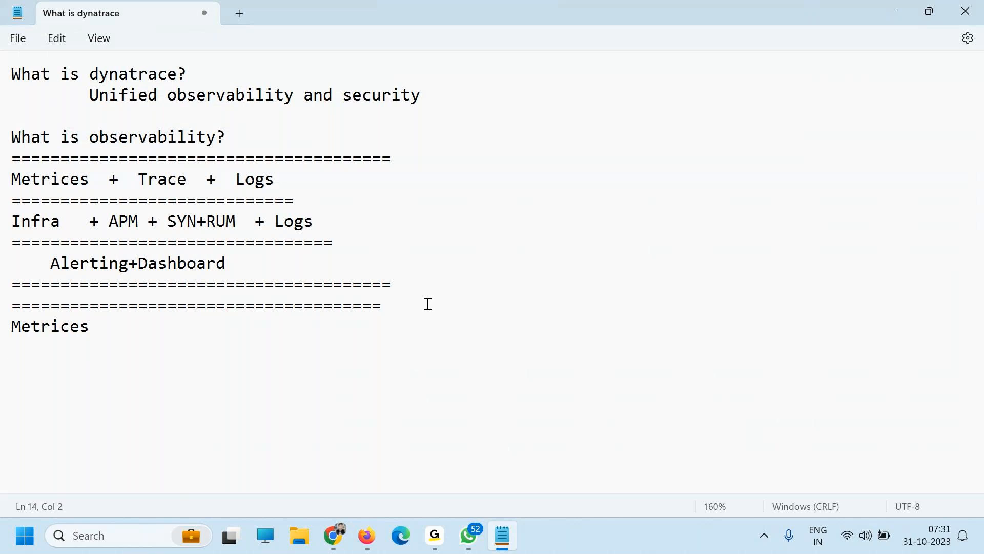
text(inux 	Windows)
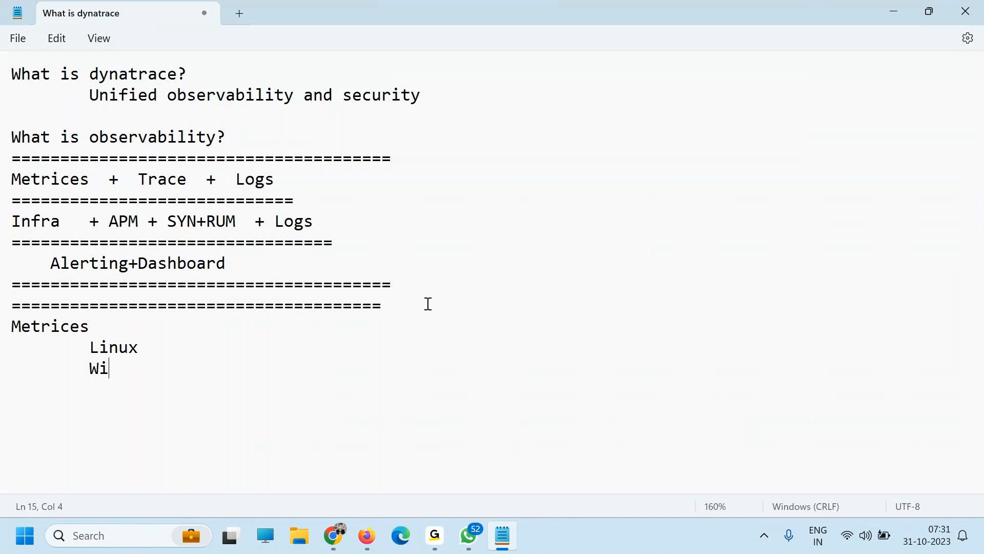
key(Return)
key(Tab)
text(Docker)
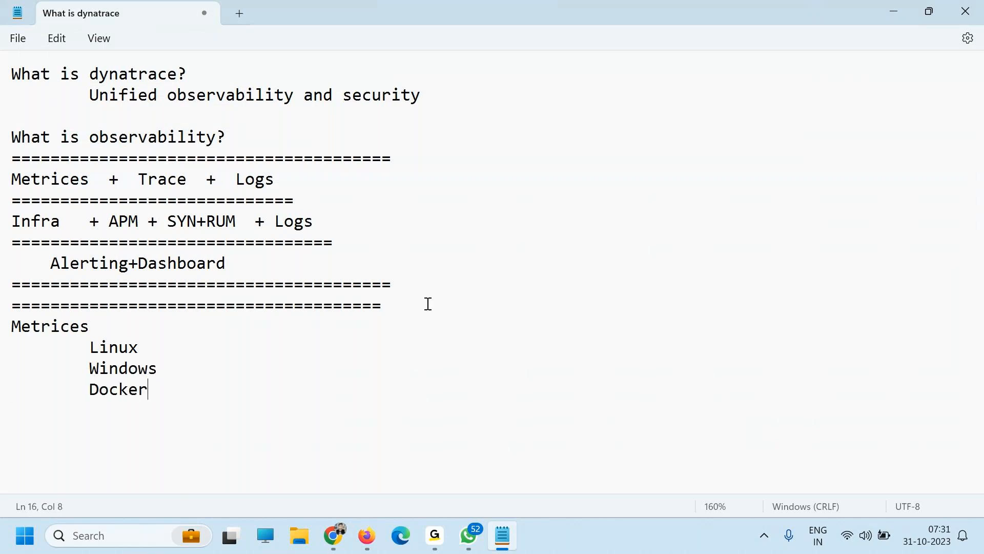
key(Return)
key(Tab)
text(Apache )
text(Tomcat)
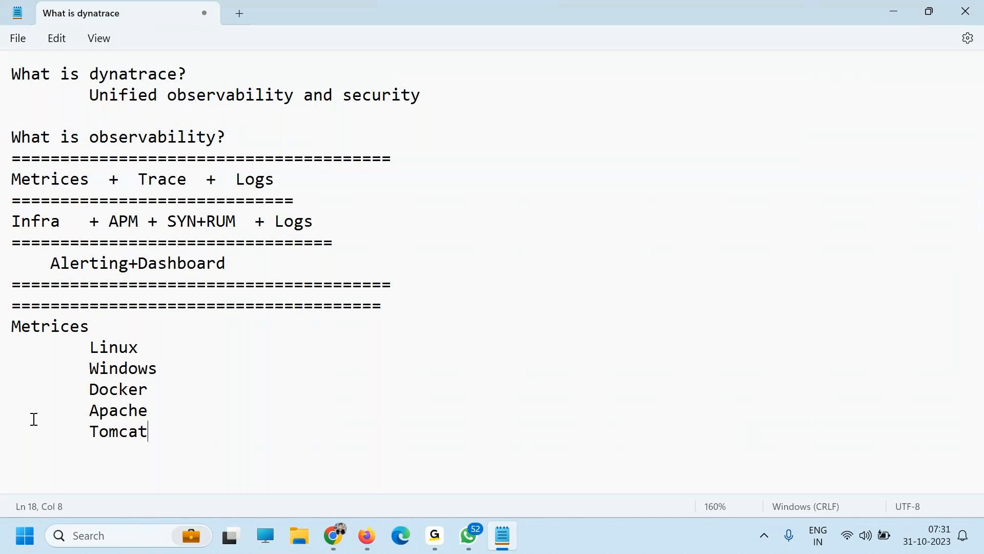
- Highlight the Linux, Windows, Apache and Tomcat entries, then add an indented Mysql line
scroll(34, 420, up, 1)
scroll(39, 400, down, 2)
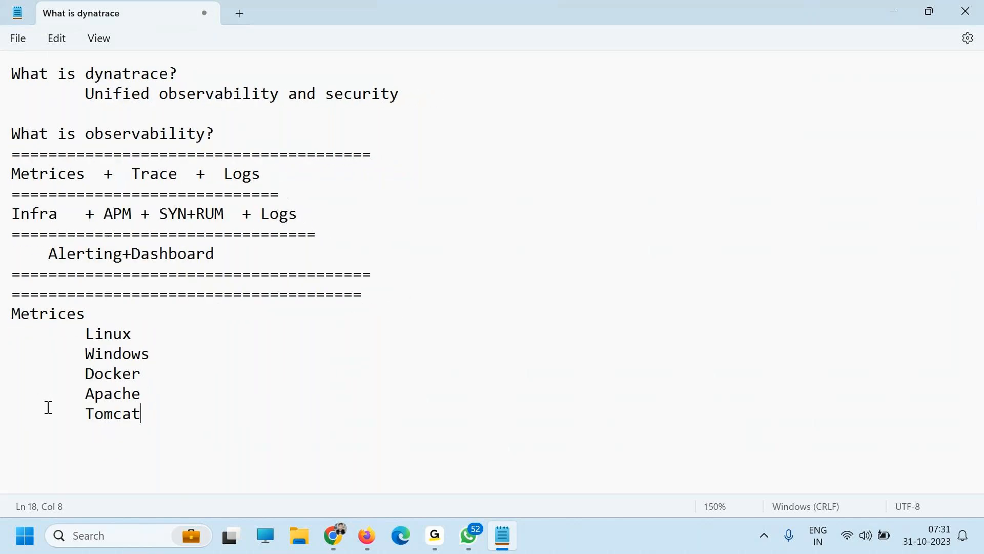
drag(130, 322, 76, 319)
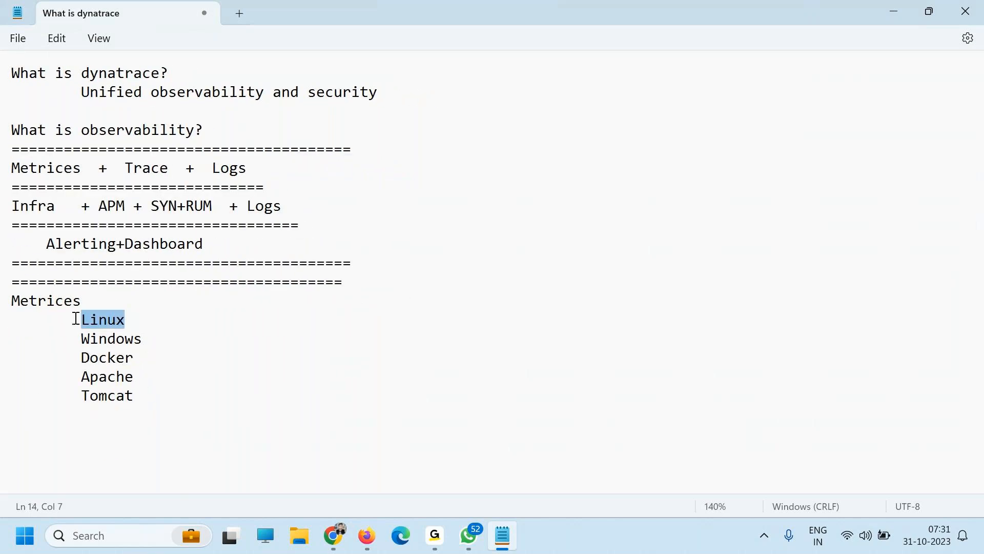
drag(140, 338, 78, 324)
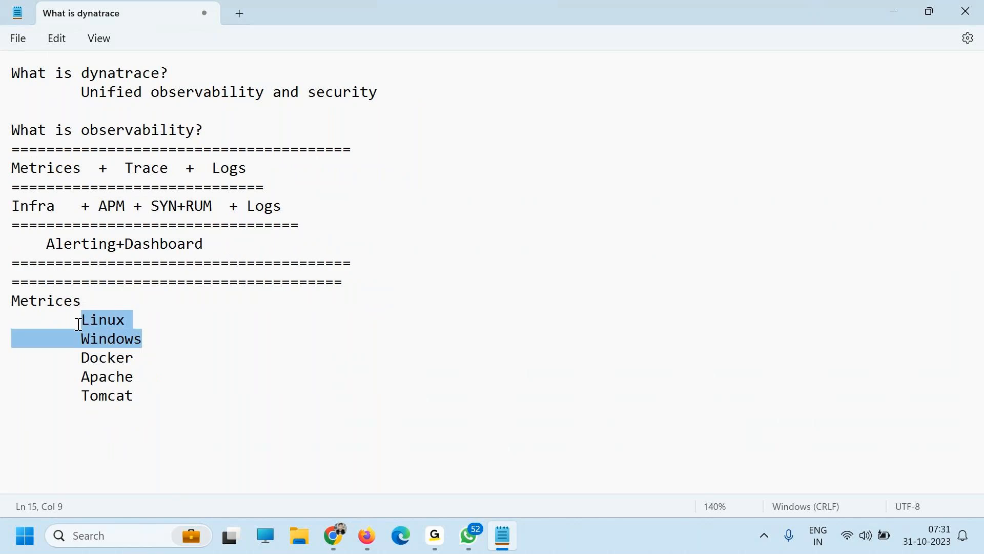
drag(149, 377, 82, 376)
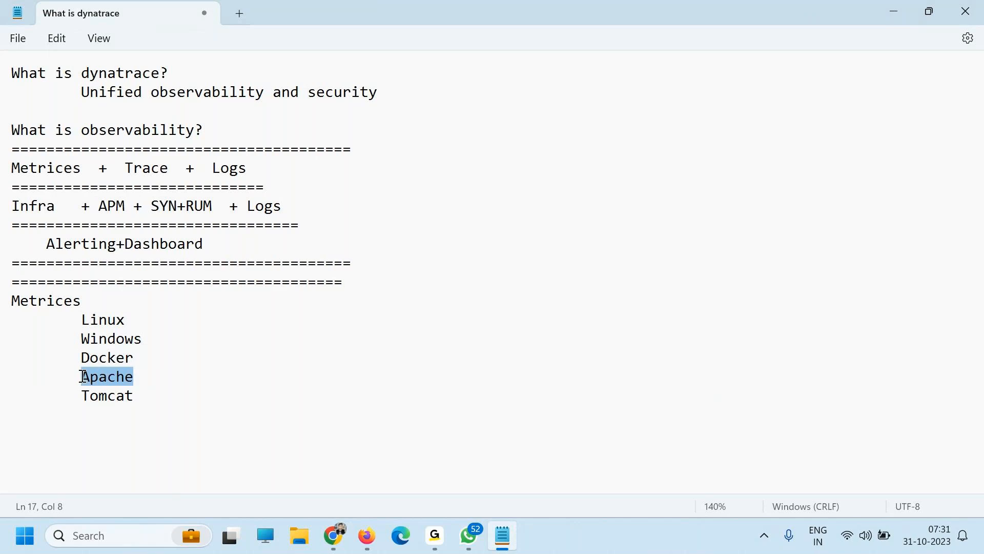
drag(154, 397, 80, 394)
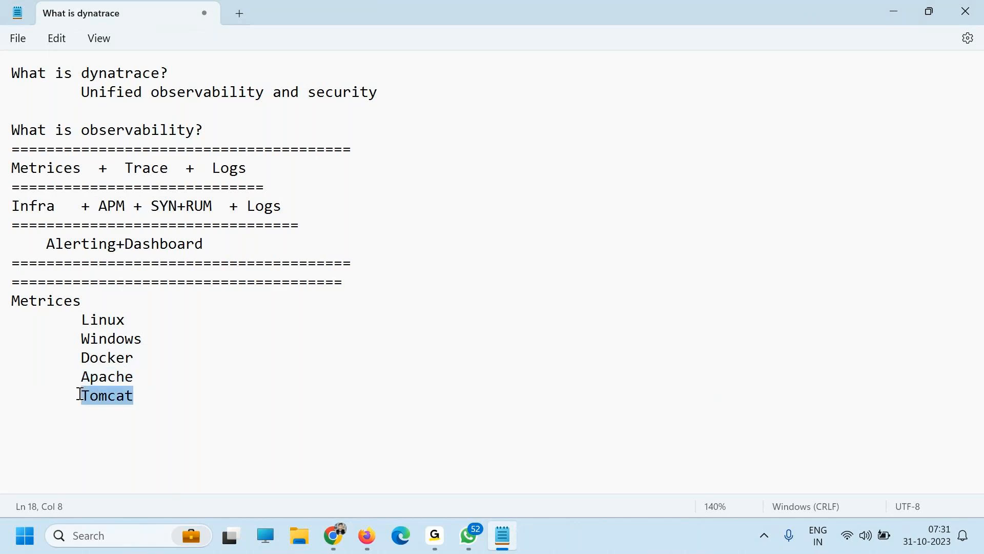
click(142, 406)
key(Return)
key(Tab)
text(Mysql)
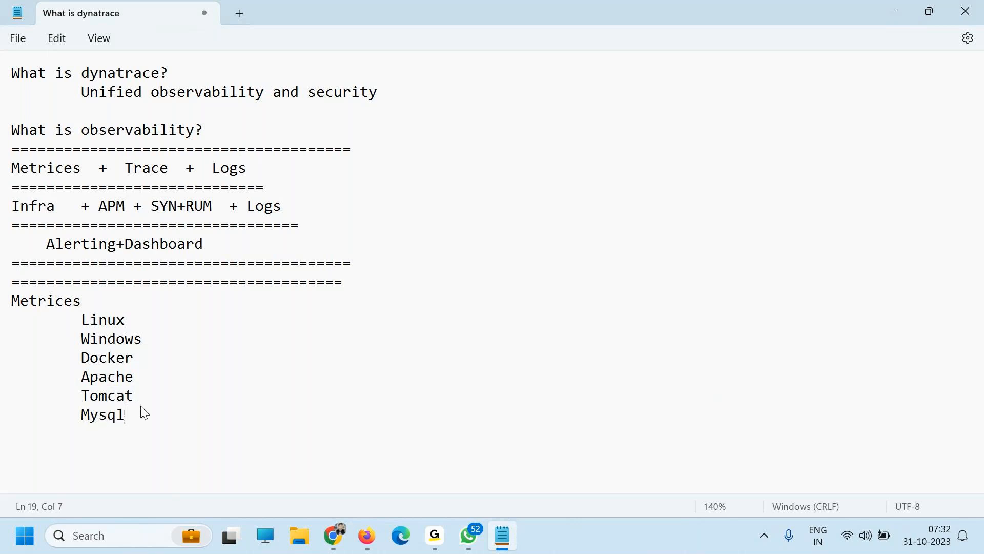
- Highlight the whole Metrices list from Linux to Mysql while explaining
drag(232, 445, 54, 321)
click(53, 320)
drag(146, 419, 3, 301)
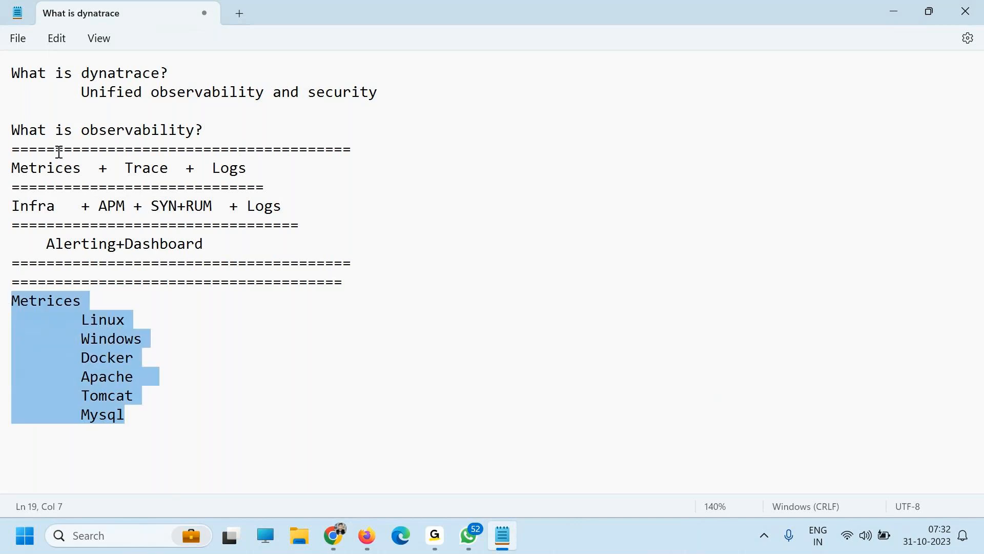
drag(73, 72, 172, 72)
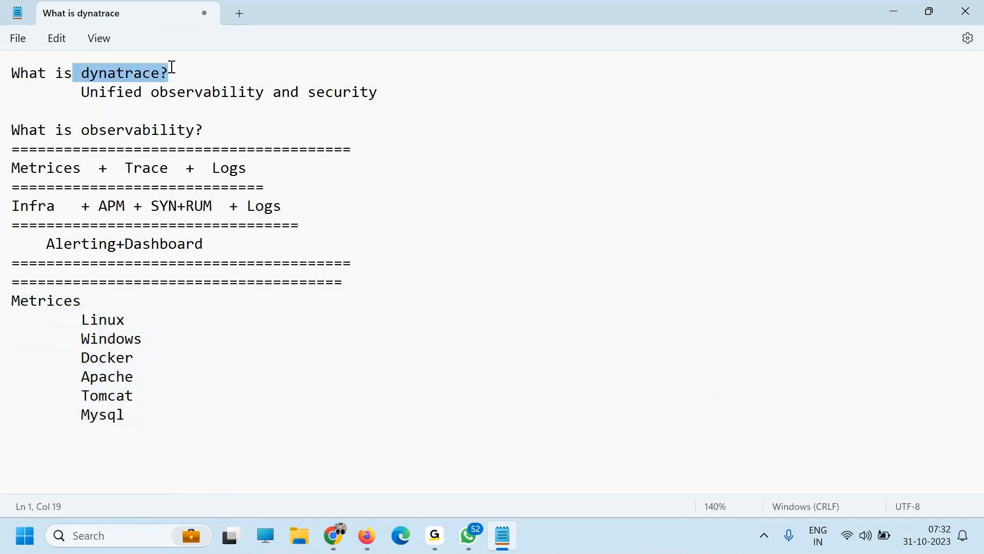
drag(138, 418, 8, 298)
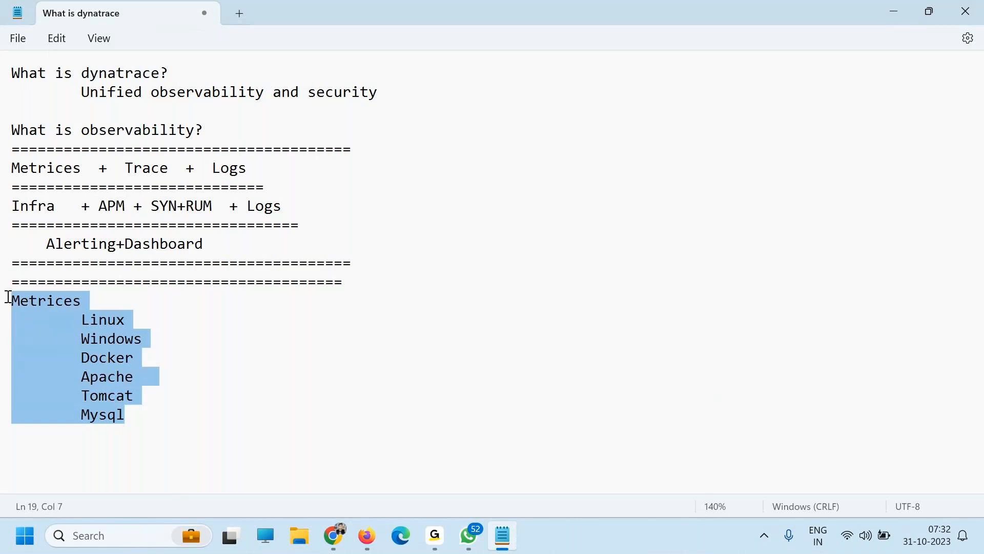
click(198, 384)
- Highlight Infra, APM, Trace, SYN+RUM and Logs, then the Metrices list again
double_click(49, 192)
double_click(57, 207)
double_click(51, 207)
click(99, 205)
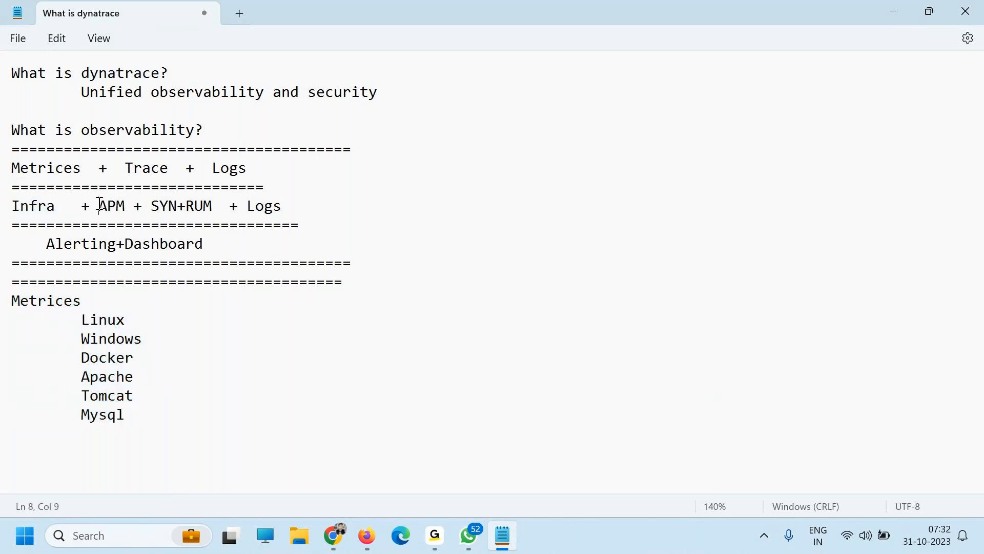
double_click(107, 206)
double_click(154, 167)
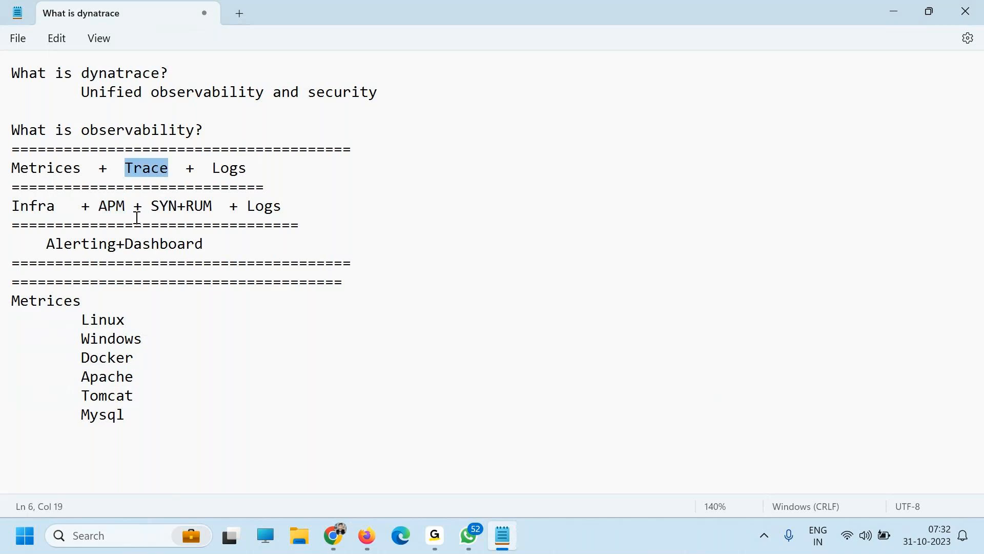
double_click(165, 207)
click(197, 208)
drag(213, 206, 100, 206)
click(247, 207)
drag(248, 208, 221, 169)
drag(175, 416, 1, 300)
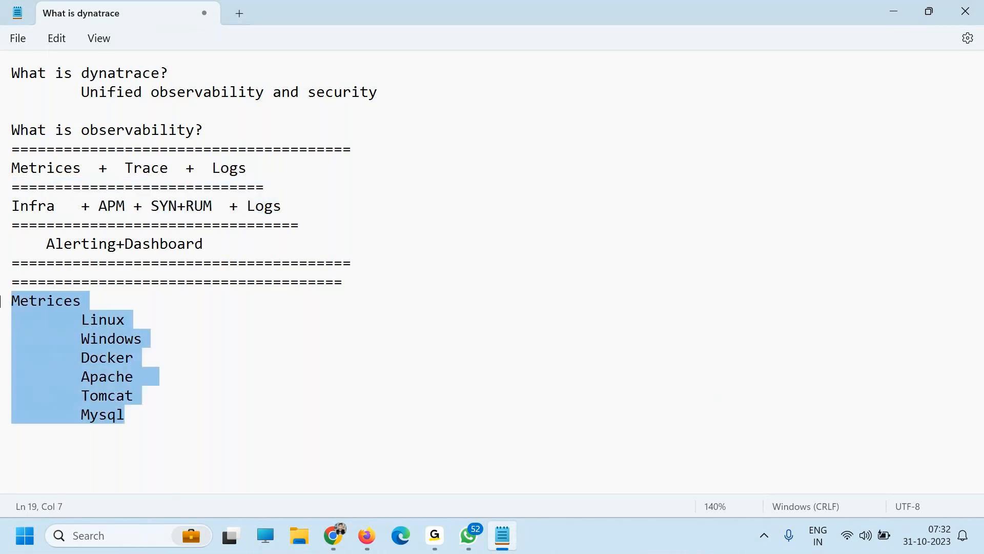
- Add the question How to collect "Metrices + Trace + Logs"? below the list
click(137, 437)
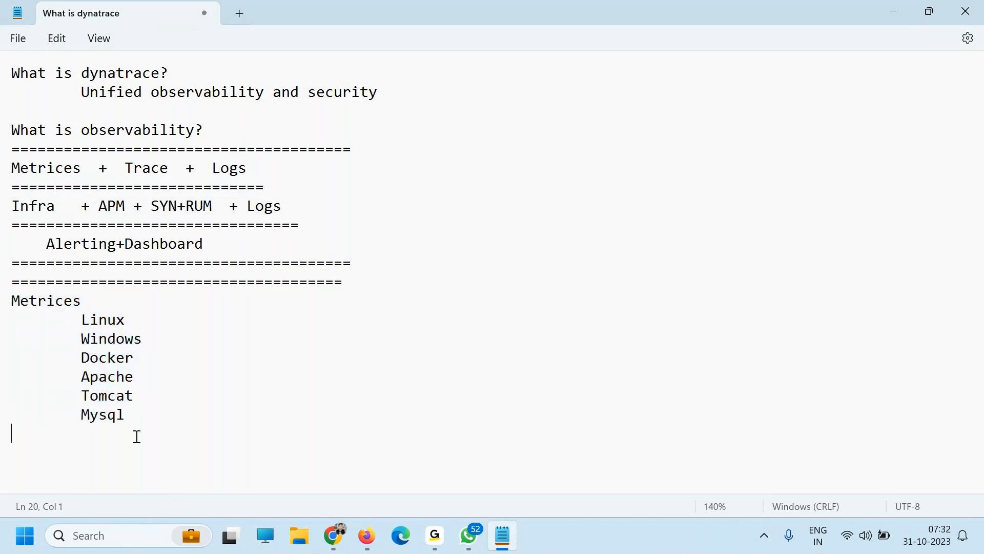
text(How to collect)
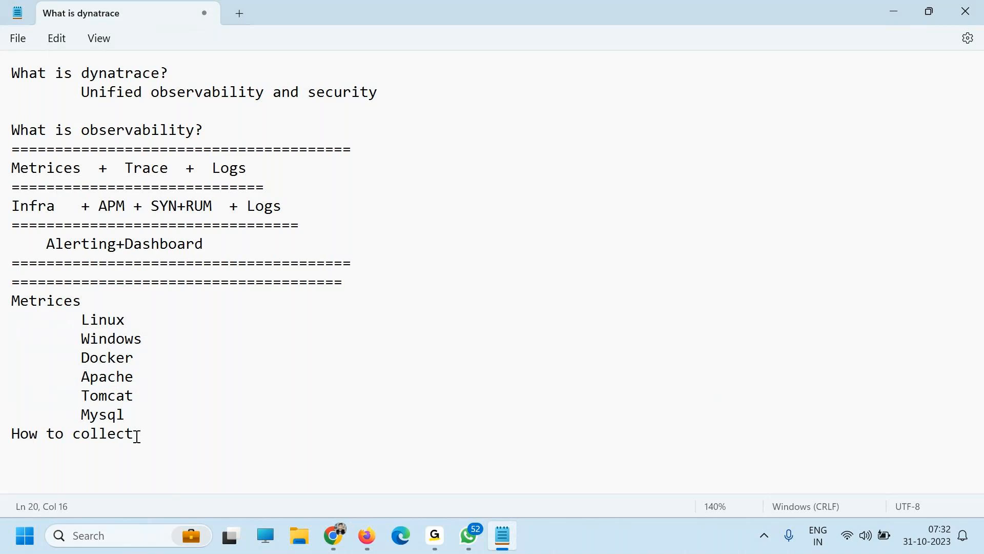
drag(253, 164, 5, 169)
key(ctrl+c)
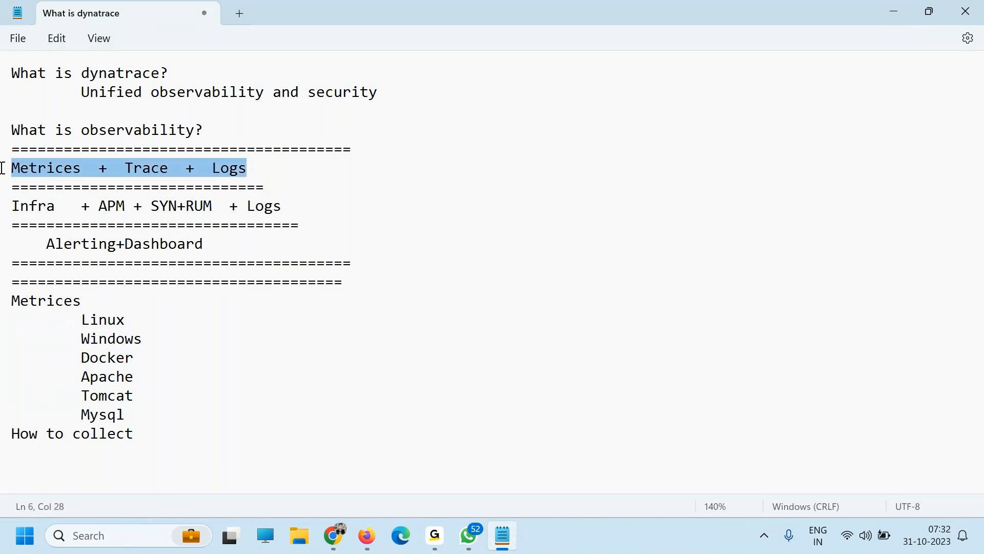
click(206, 447)
text(")
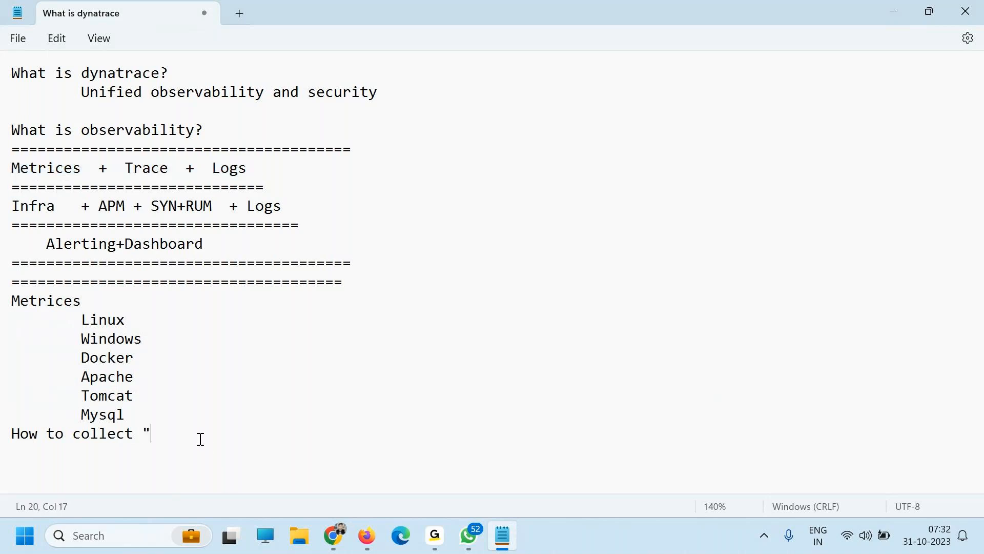
key(ctrl+v)
text(">)
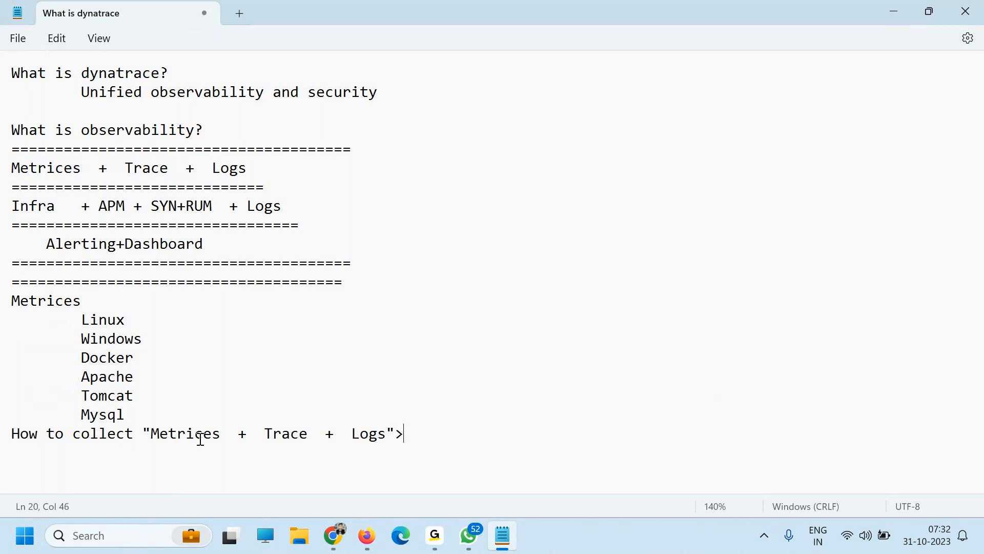
key(BackSpace)
text(?)
- Add a divider row of = signs and an indented ONE AGENT answer beneath it
key(Return)
text(==============================================)
key(Return)
key(Tab)
key(Tab)
text(ONE AGENT)
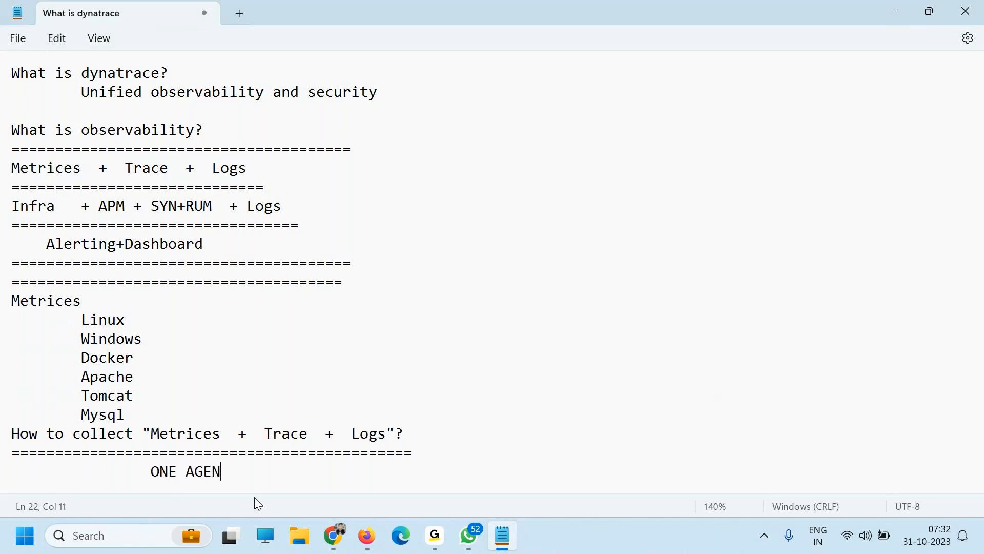
key(Return)
key(Return)
key(Return)
key(Return)
key(Return)
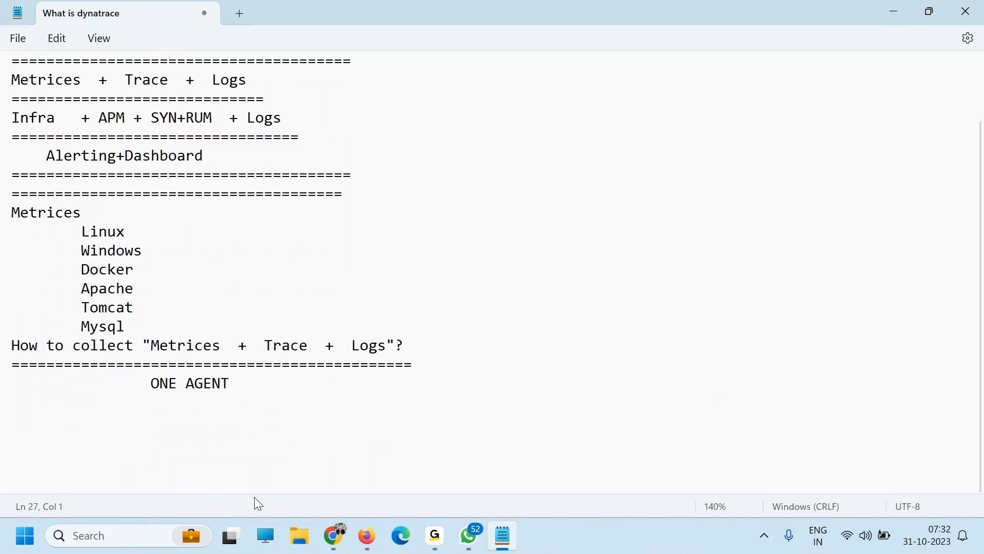
mouse_move(150, 364)
mouse_down()
mouse_move(248, 378)
mouse_move(153, 378)
mouse_up()
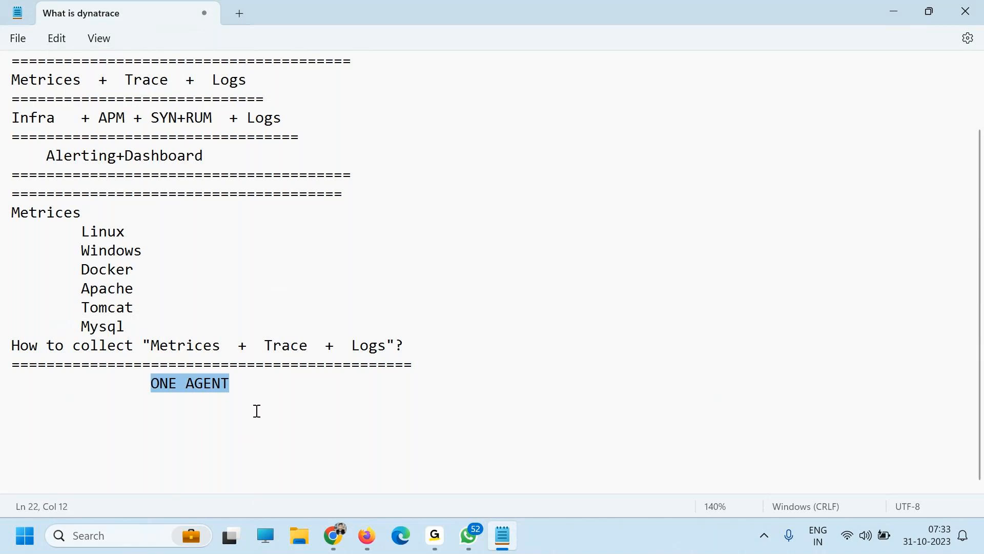
- Alternately highlight Metrices, Trace and Logs in the question and ONE AGENT while explaining
click(208, 380)
click(247, 378)
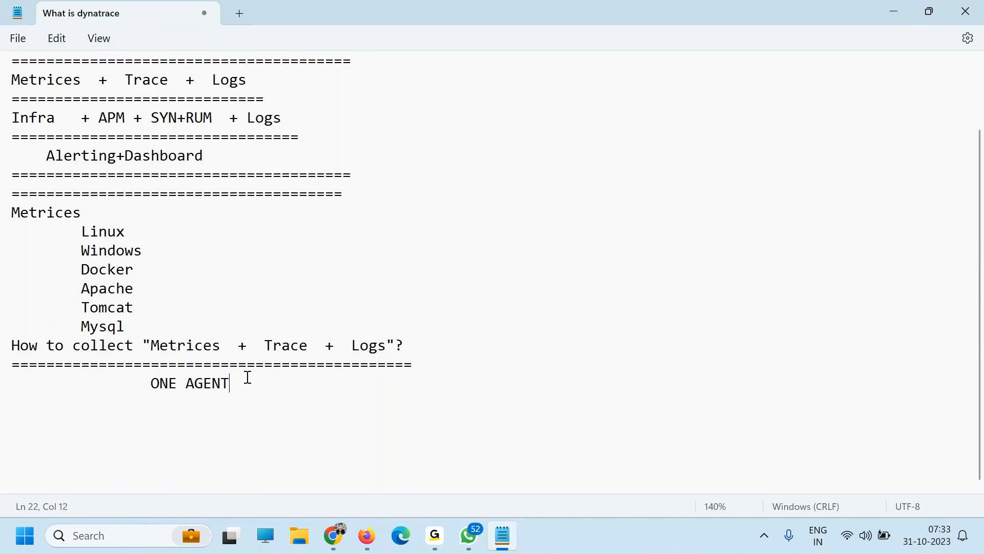
double_click(215, 346)
drag(231, 379, 143, 382)
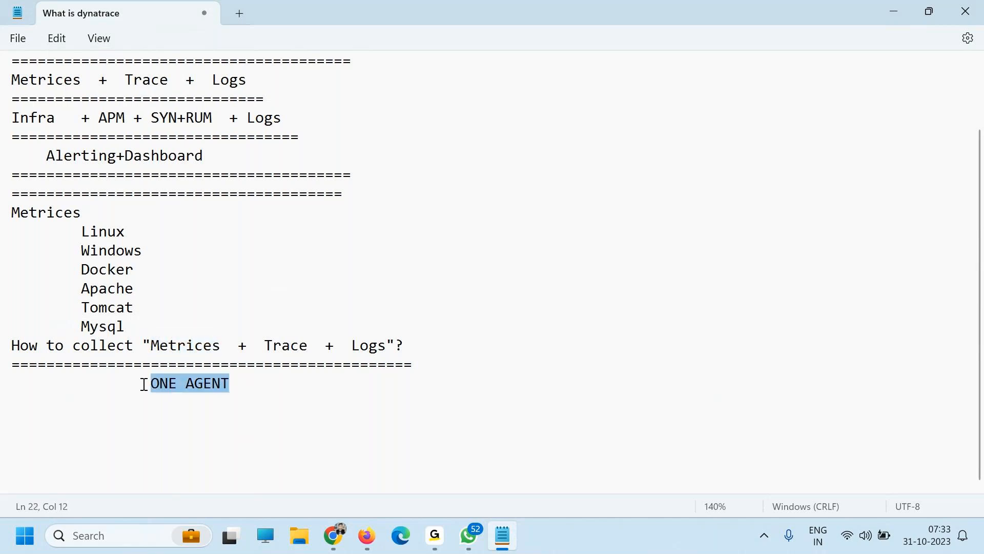
double_click(288, 344)
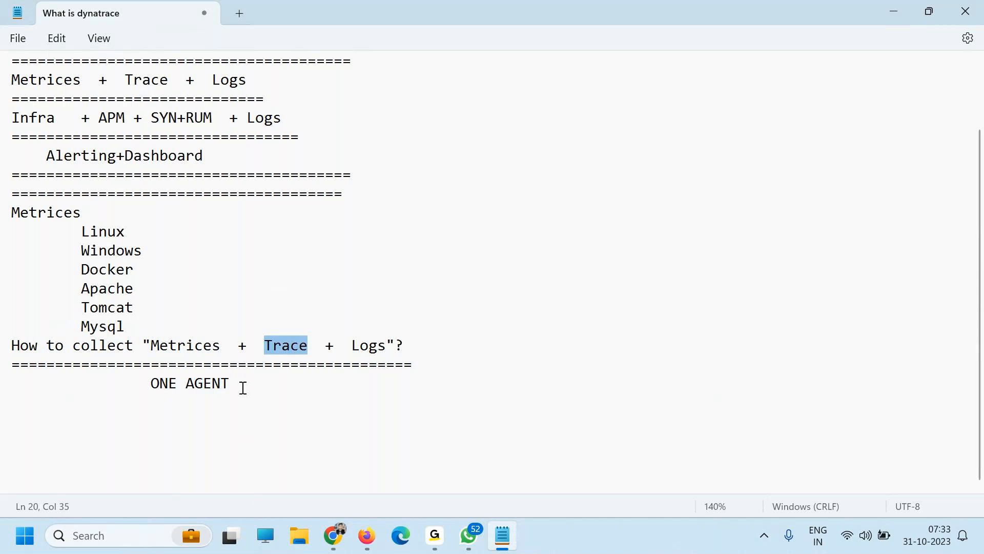
drag(242, 386, 149, 385)
double_click(363, 345)
drag(143, 344, 418, 339)
drag(221, 385, 149, 383)
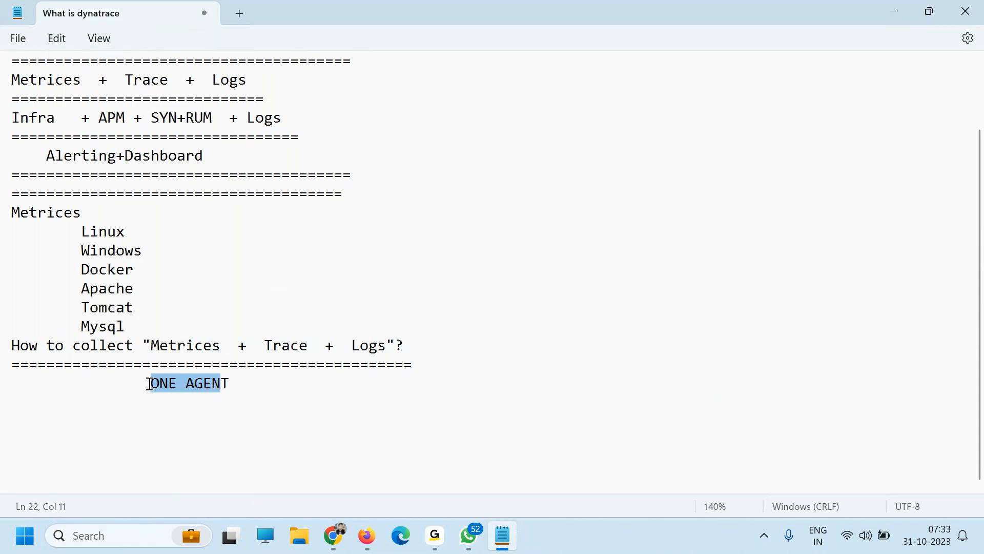
click(180, 391)
drag(241, 384, 152, 381)
- Highlight Linux and Windows in the list, then ONE AGENT, Metrices, Trace and Logs
double_click(95, 232)
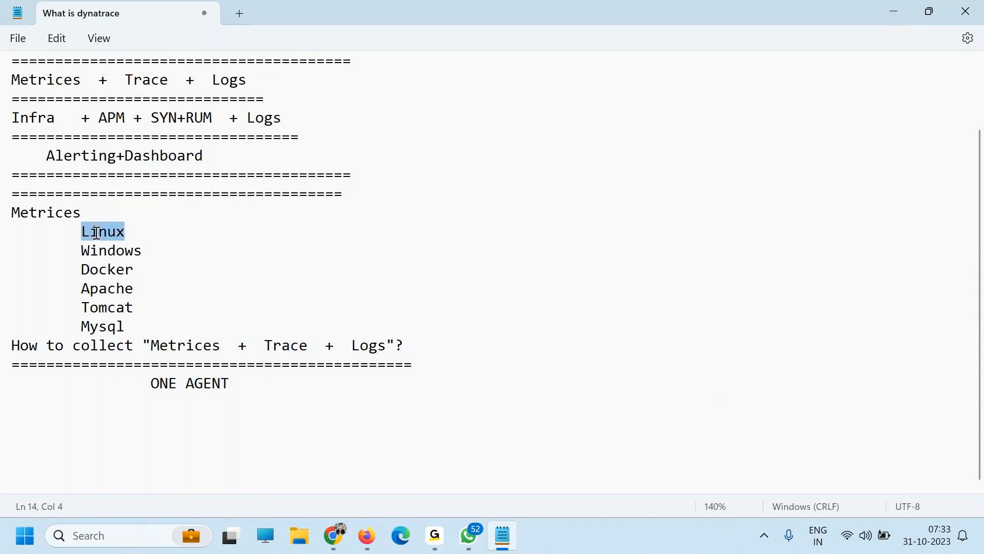
click(120, 252)
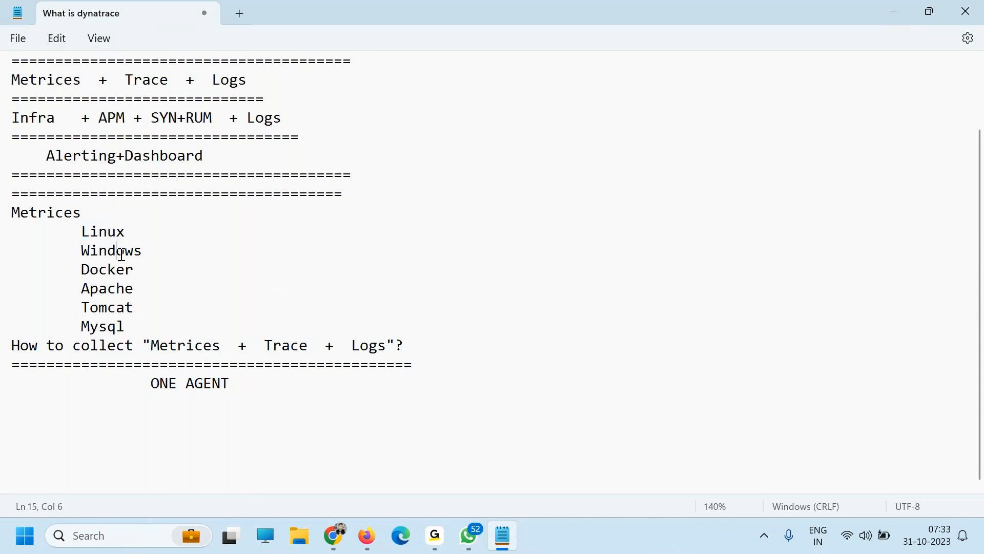
double_click(120, 252)
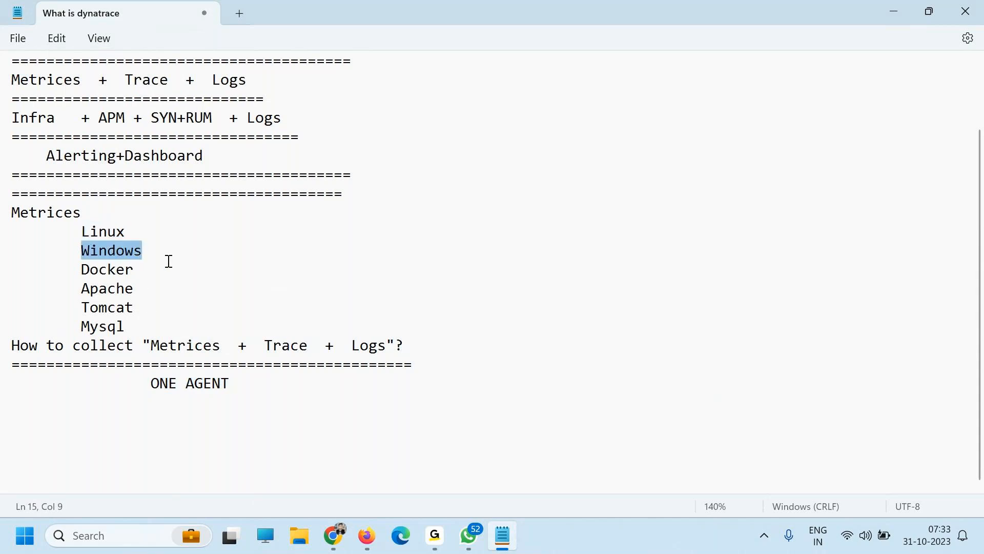
drag(231, 383, 154, 377)
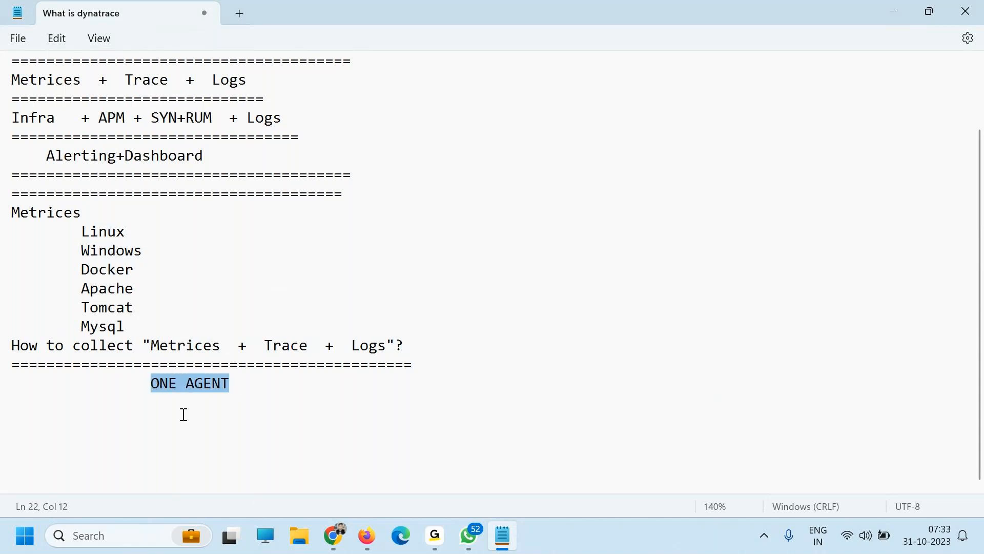
double_click(178, 383)
double_click(184, 343)
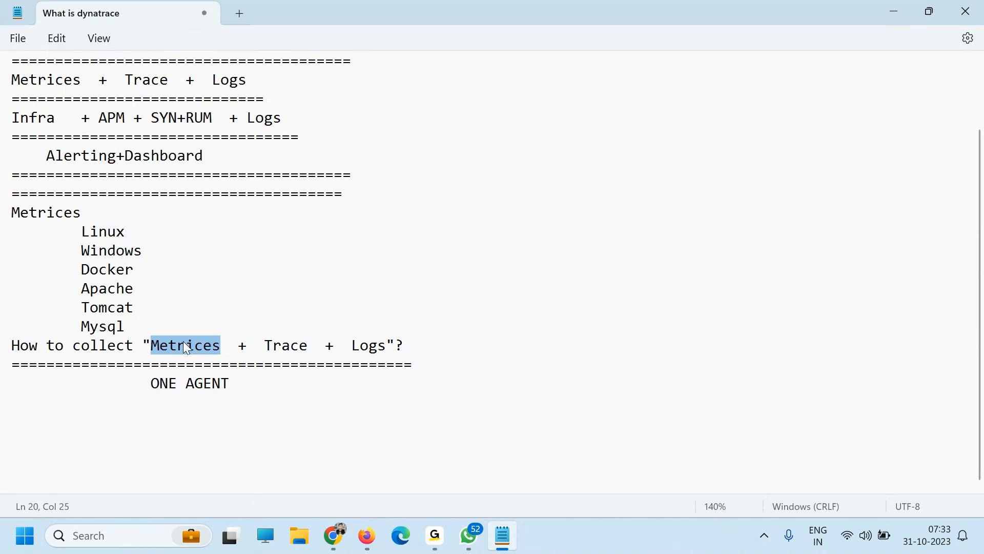
double_click(186, 377)
double_click(273, 344)
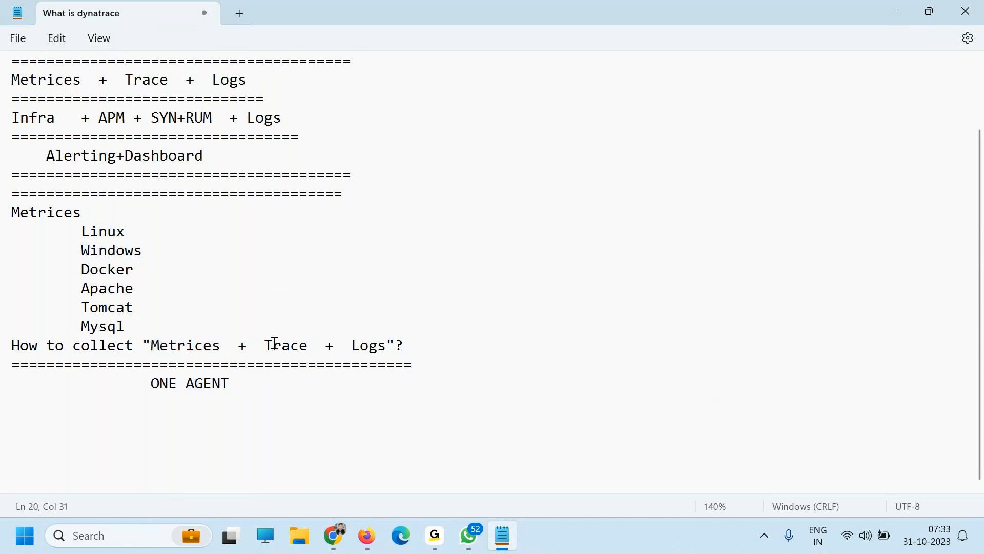
double_click(358, 345)
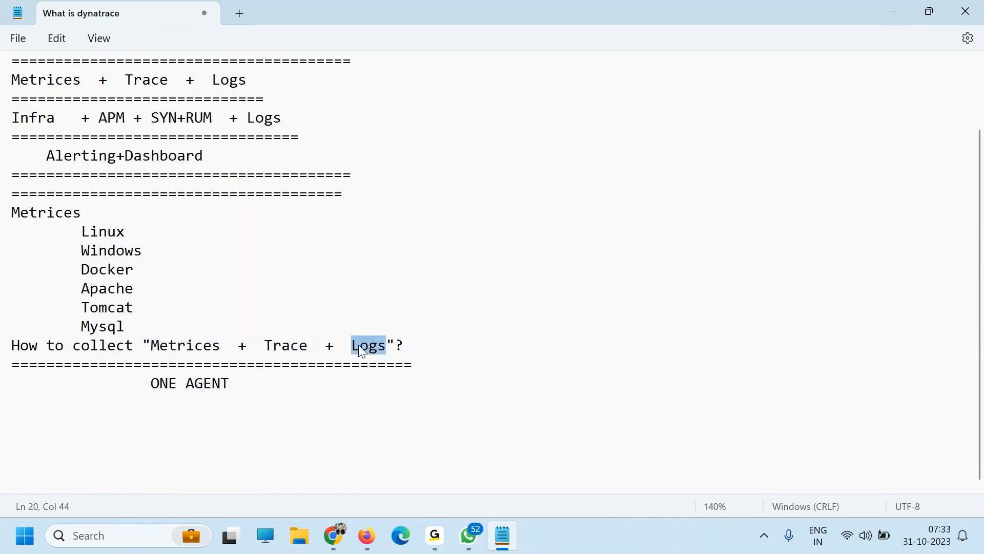
- Highlight the Metrices section, the Linux-to-Mysql entries and ONE AGENT once more
click(265, 372)
drag(265, 373, 3, 199)
drag(148, 327, 81, 232)
drag(151, 383, 235, 383)
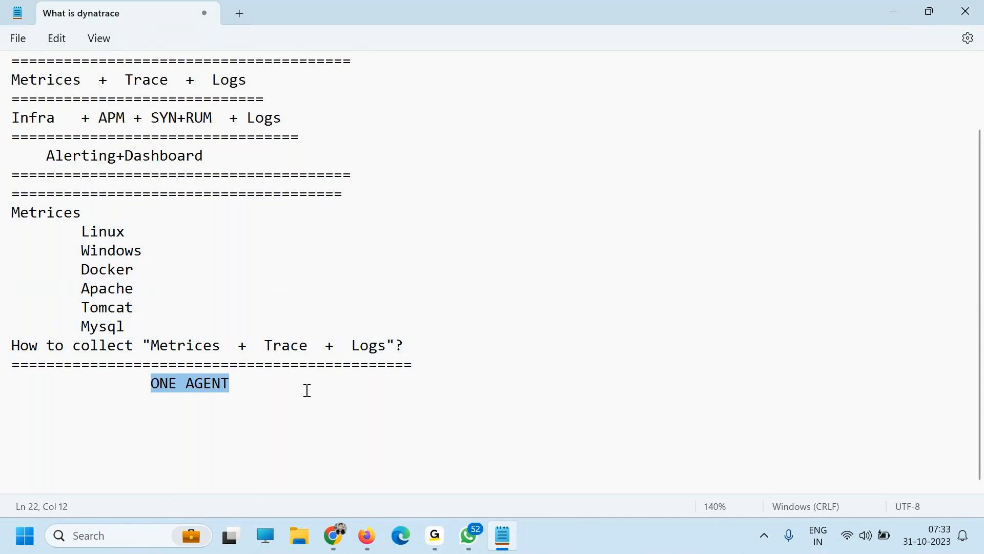
scroll(307, 391, up, 1)
- In a new Chrome tab, search 'aws console' and open the AWS Management Console page
click(332, 536)
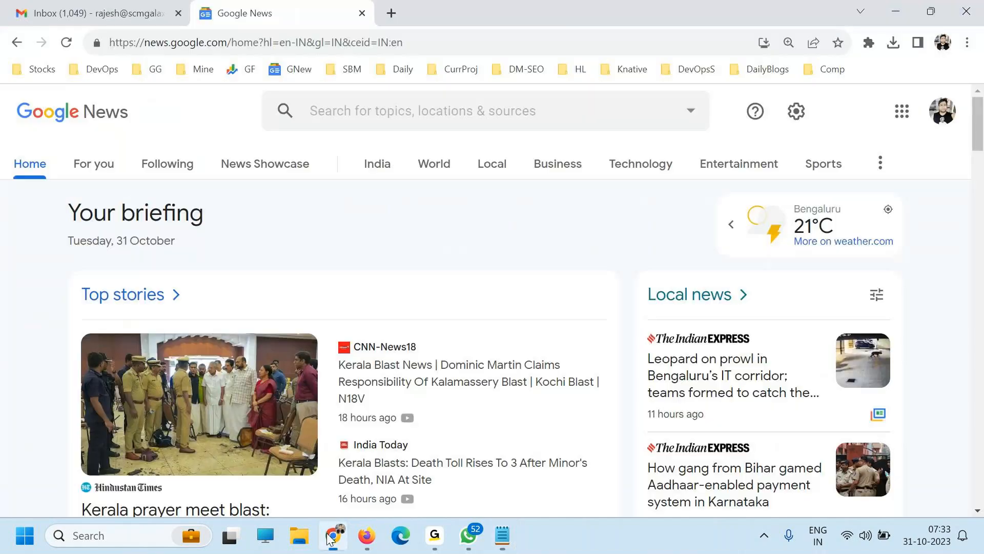
click(367, 535)
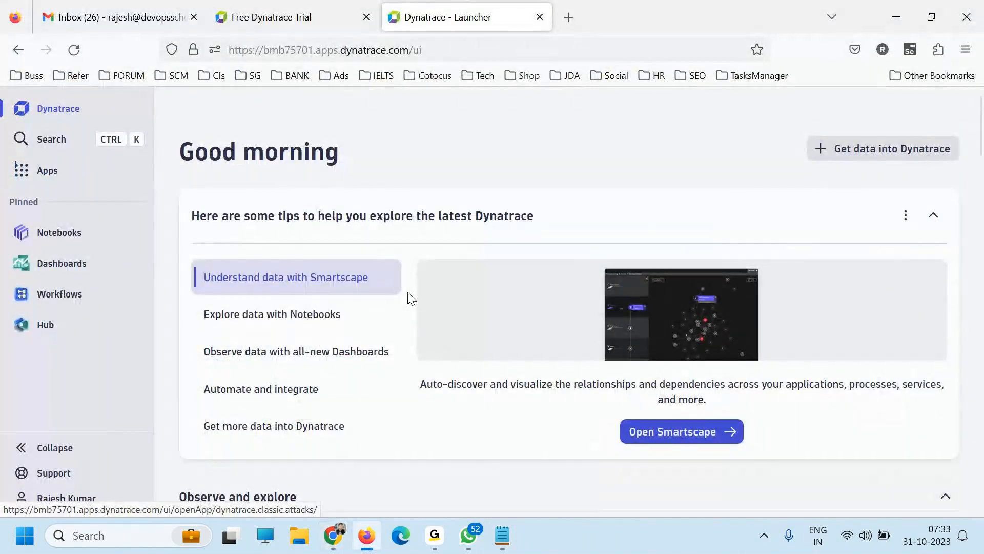
click(332, 536)
click(391, 13)
text(aw)
key(Return)
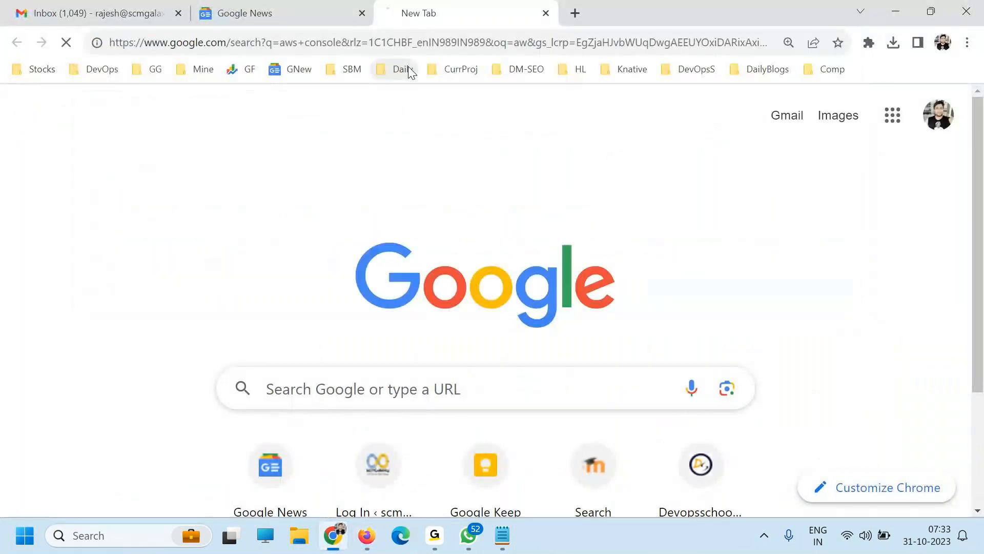
scroll(226, 297, down, 4)
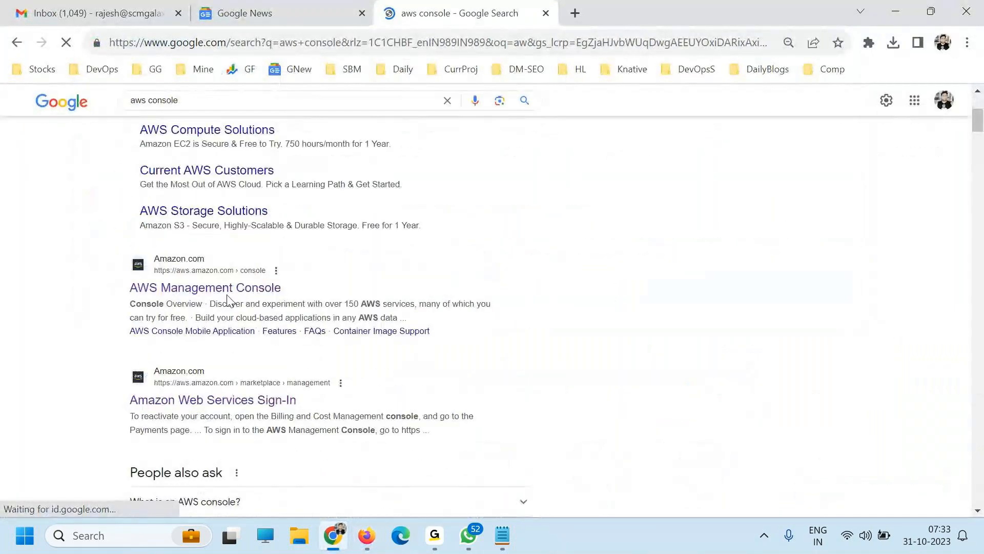
click(226, 288)
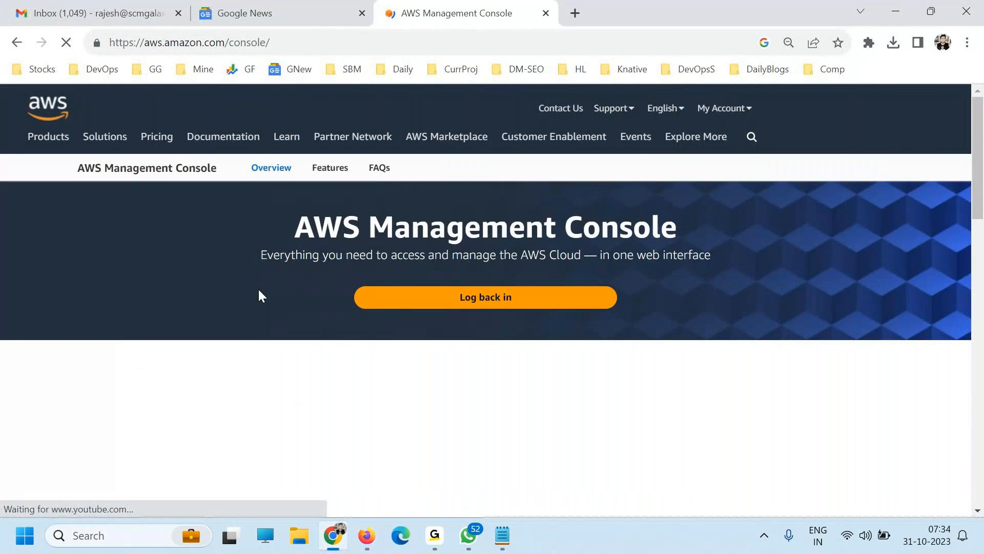
- Sign in to the AWS console as root user with the saved password
click(870, 97)
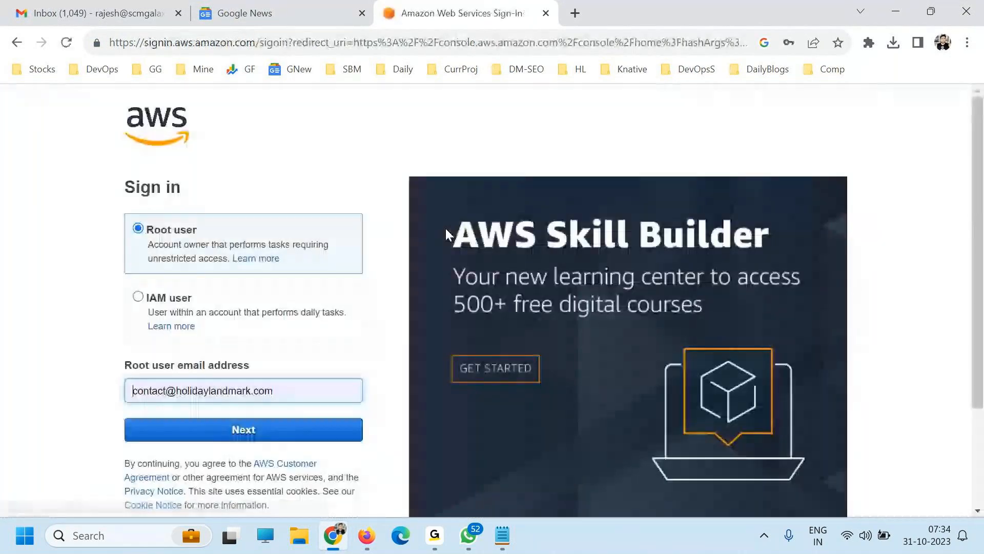
click(217, 433)
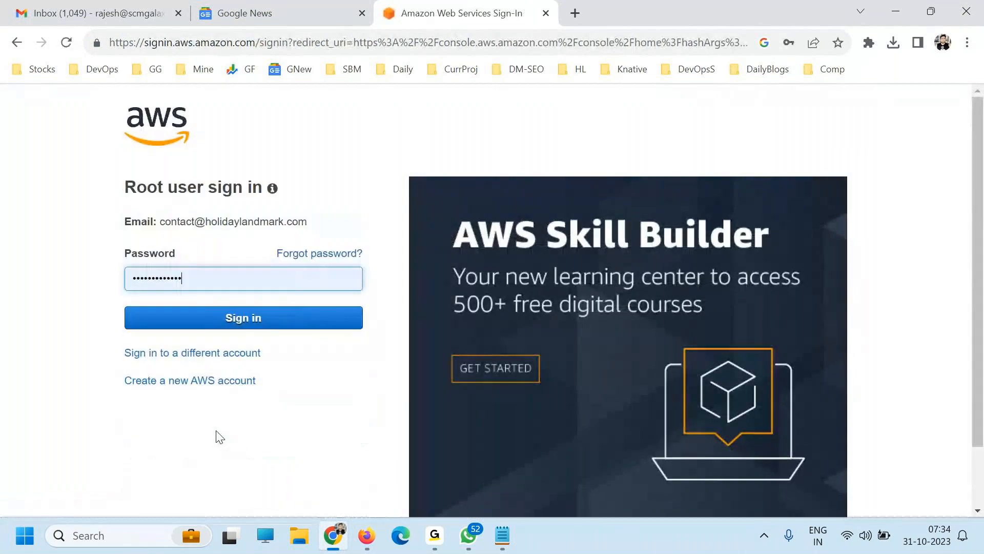
click(210, 317)
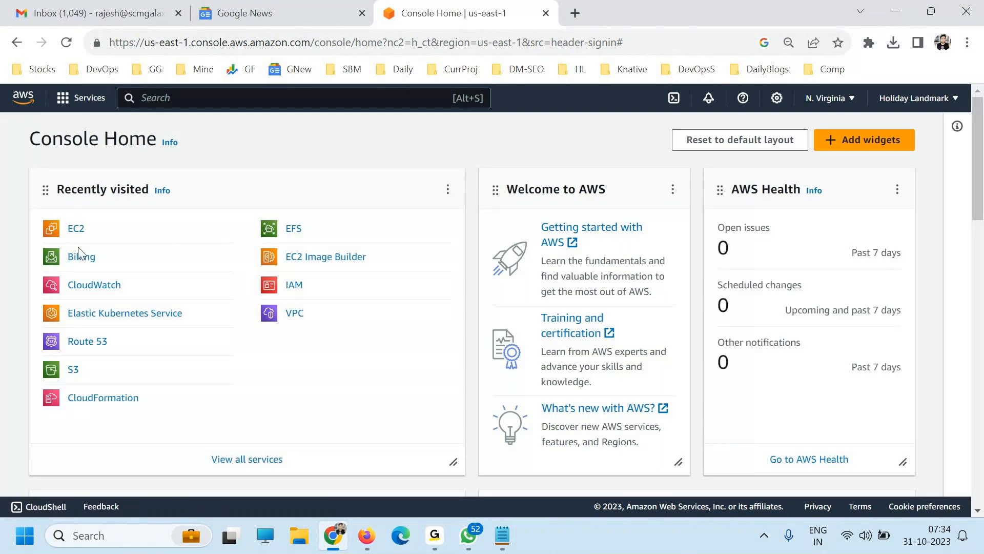
- From EC2 Instances, start launching a new instance named ubuntu
click(75, 229)
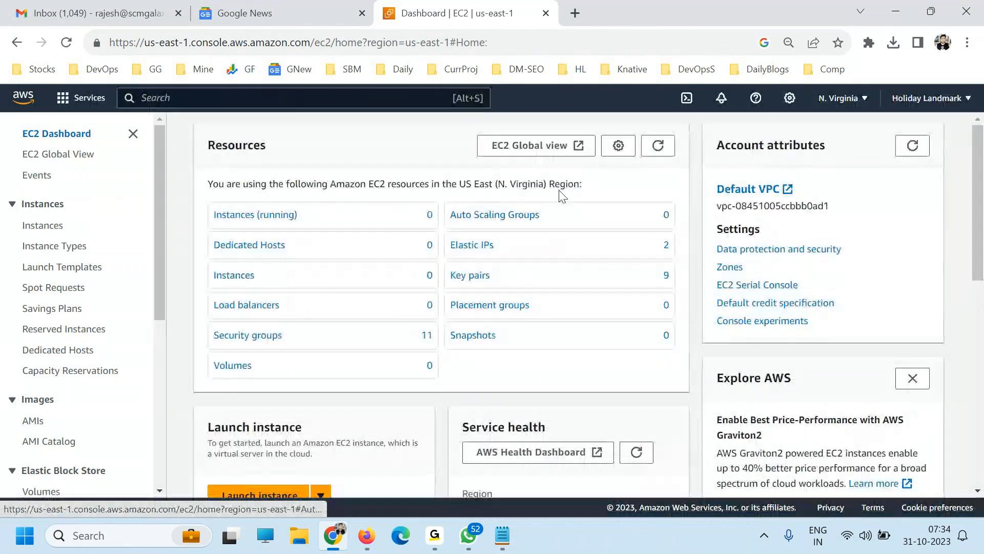
click(263, 214)
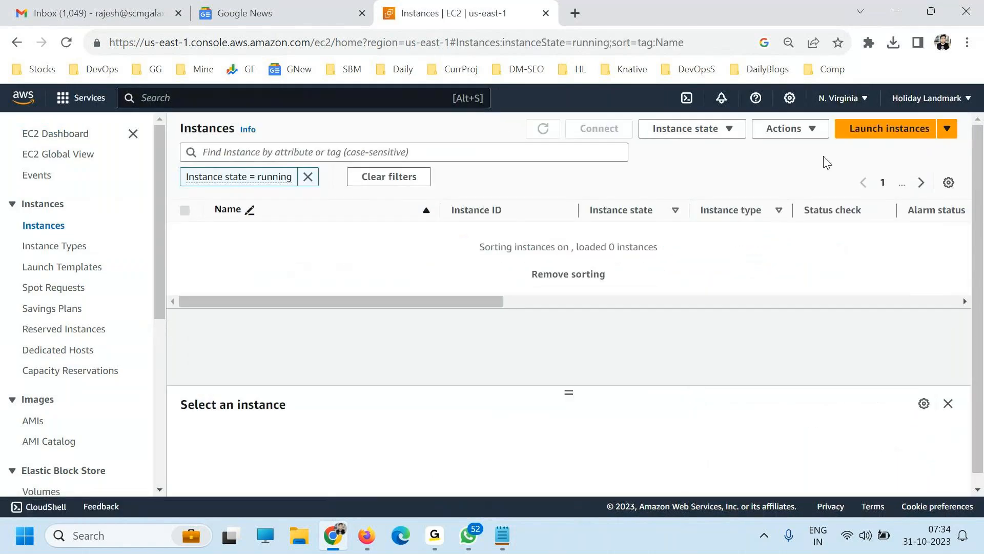
click(882, 129)
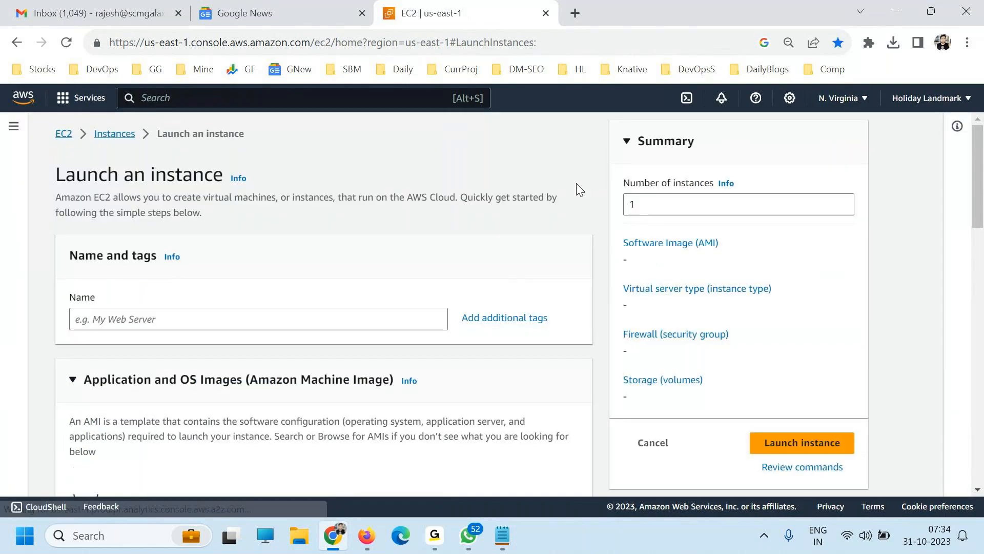
click(104, 320)
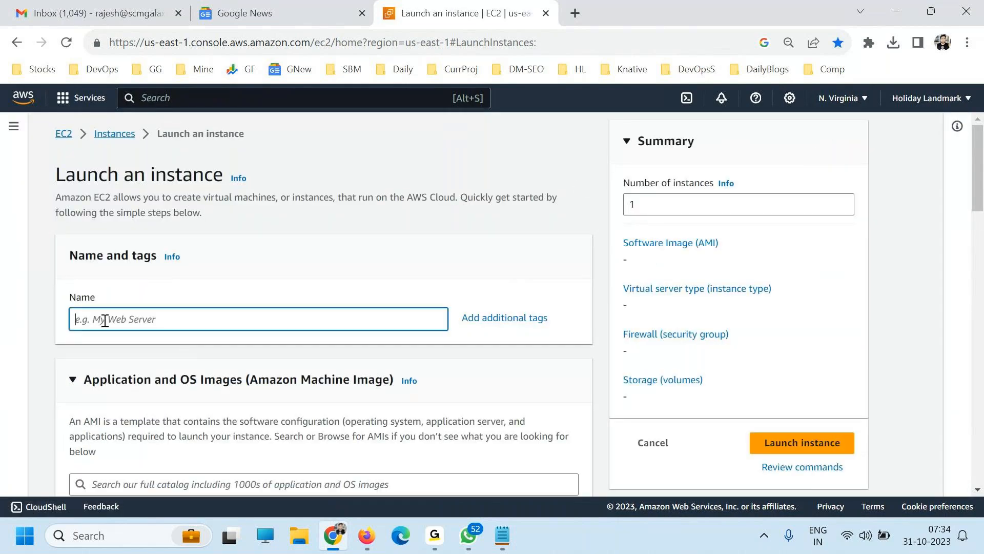
text(ubuntu)
double_click(107, 322)
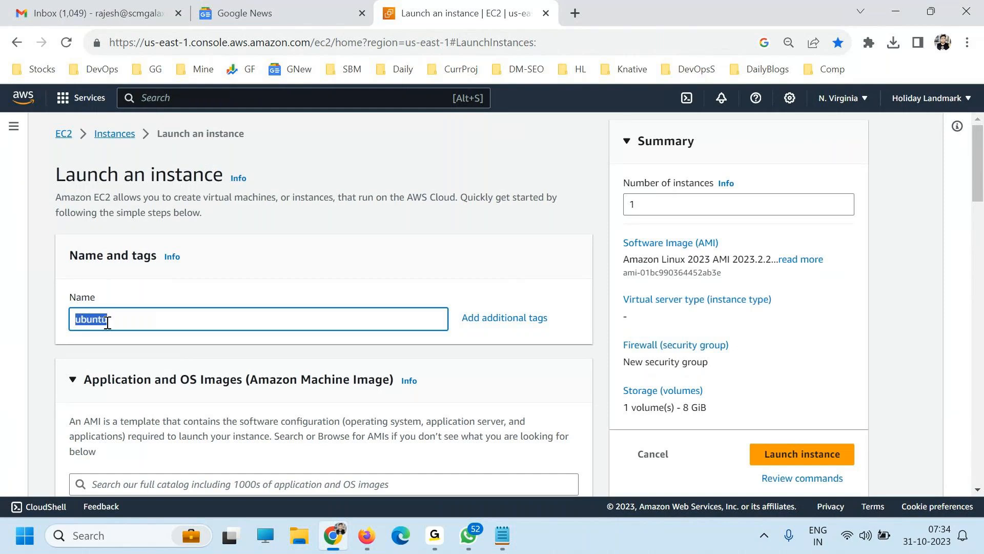
- Choose the Ubuntu 20.04 image and the t2.medium instance type
scroll(107, 323, down, 3)
click(245, 420)
scroll(245, 420, down, 4)
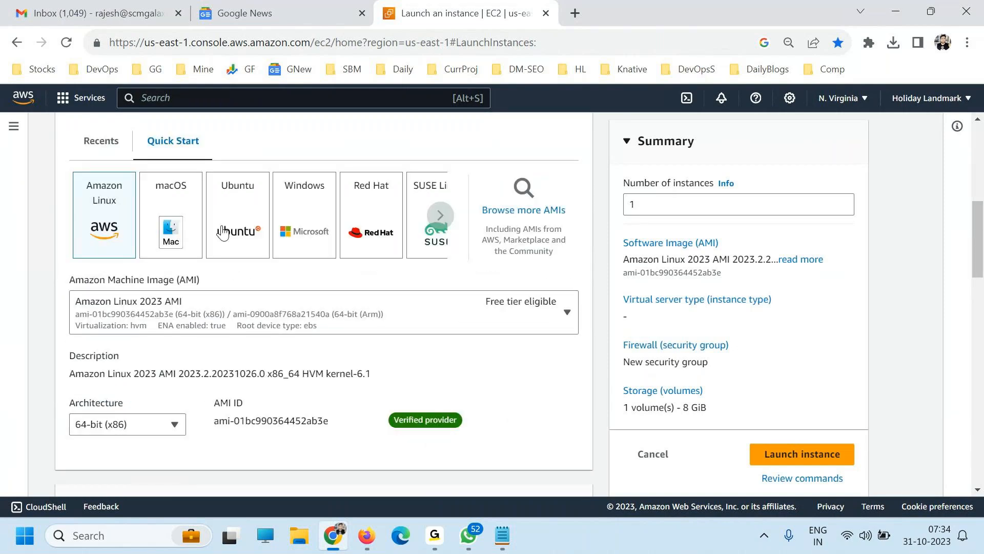
scroll(317, 349, down, 1)
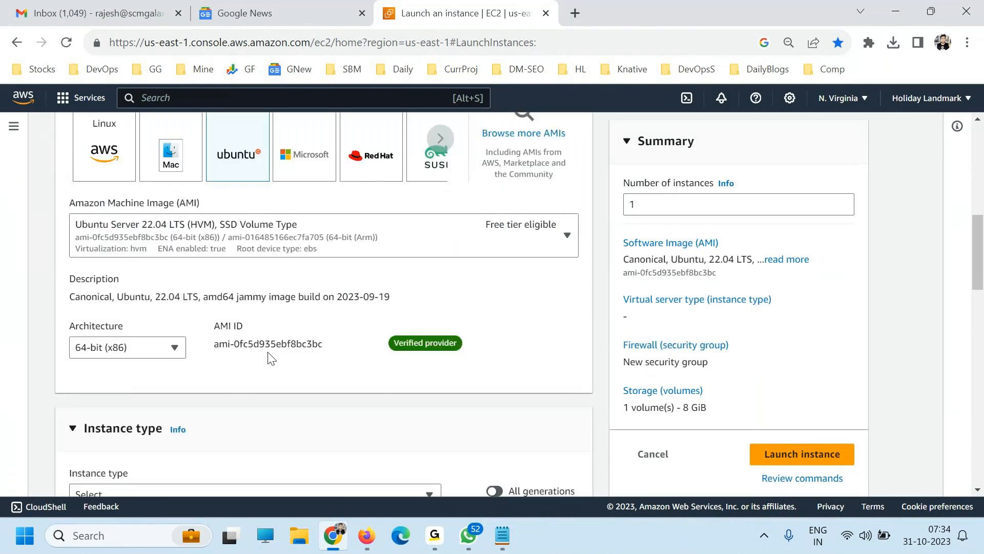
click(200, 248)
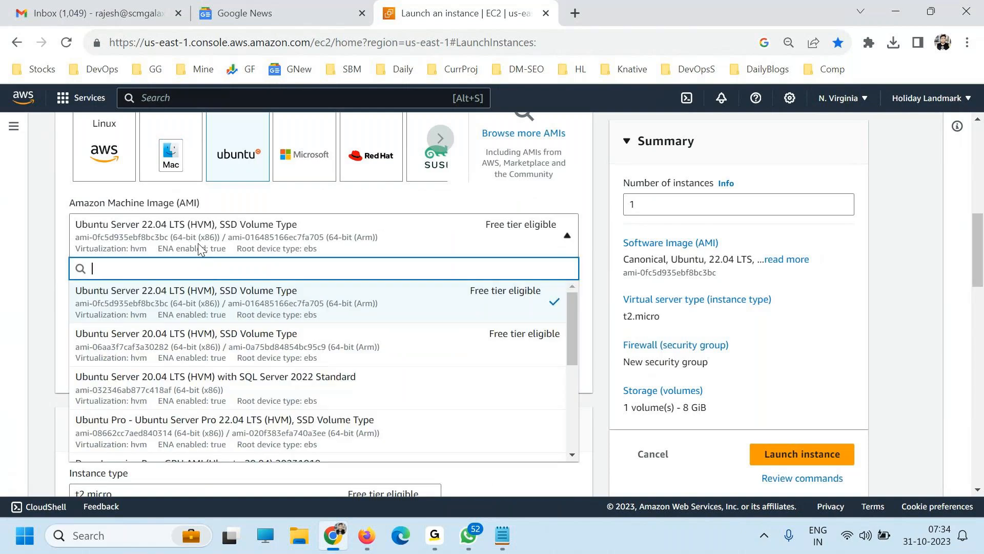
scroll(315, 352, down, 6)
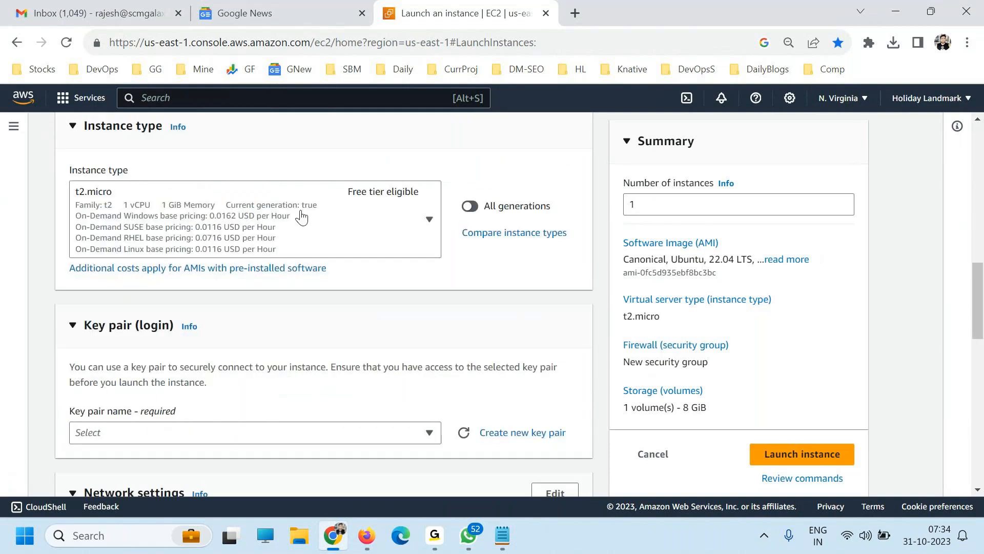
click(223, 297)
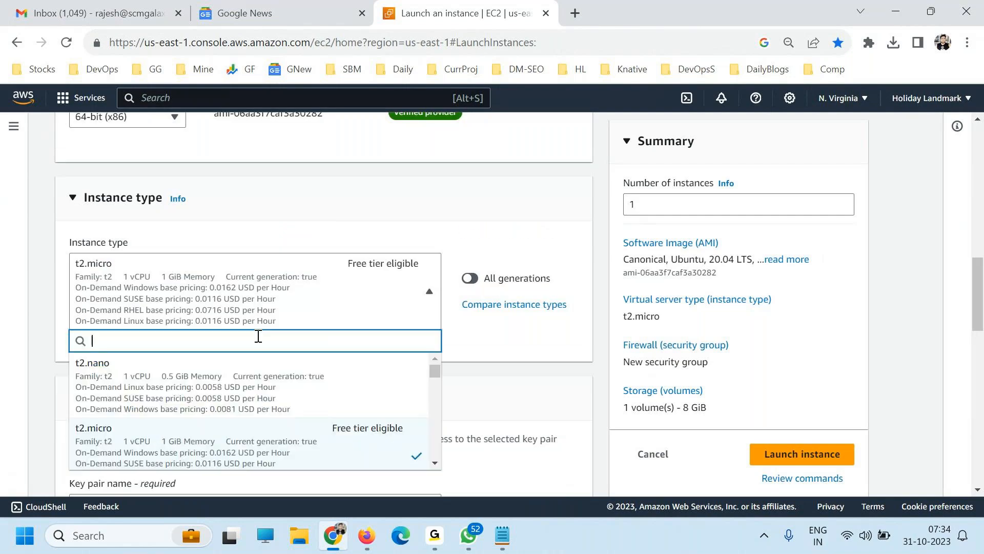
scroll(244, 345, down, 7)
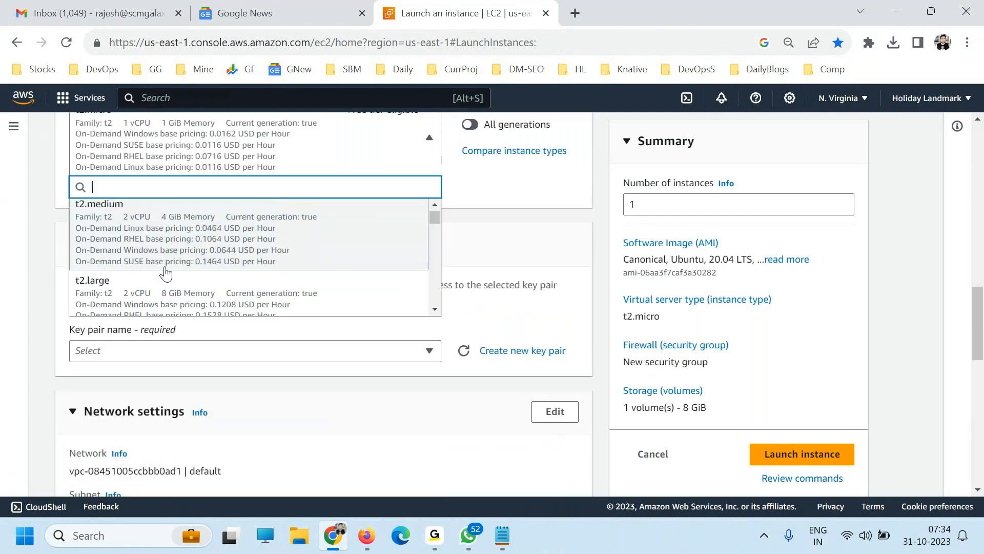
click(219, 238)
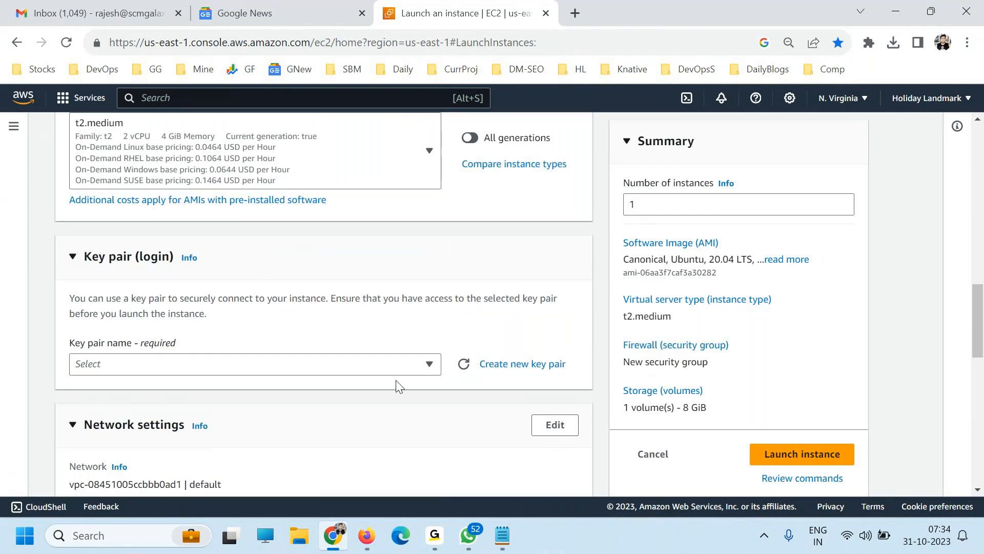
- Select the newrelic key pair and the existing default security group
scroll(384, 339, down, 2)
click(371, 287)
scroll(215, 382, down, 5)
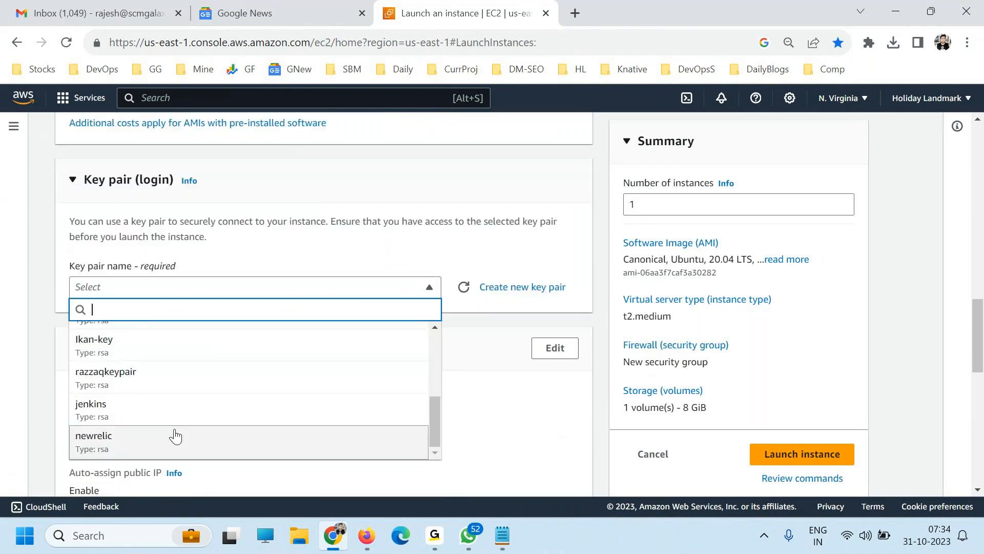
click(176, 436)
scroll(282, 410, down, 1)
scroll(281, 410, down, 3)
scroll(278, 406, down, 1)
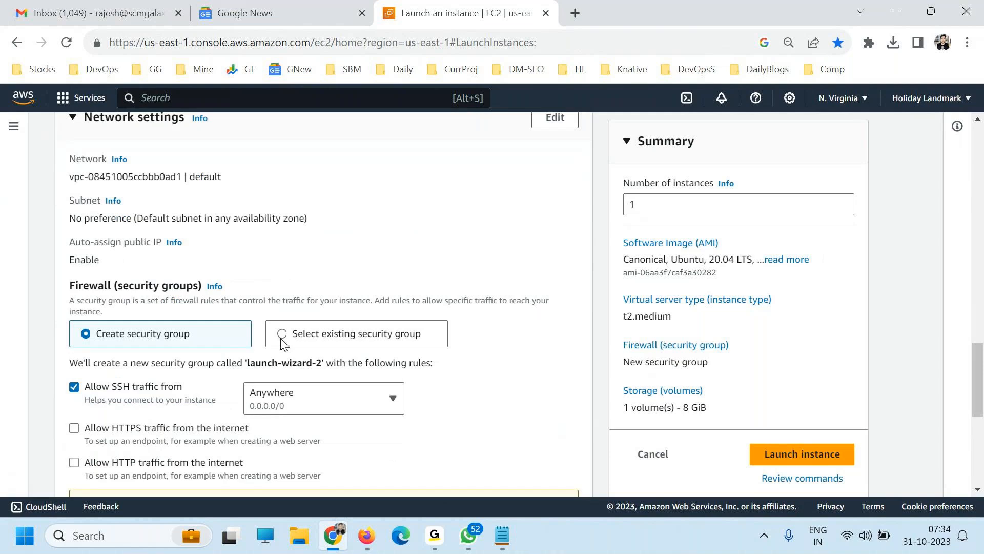
click(285, 335)
click(253, 386)
scroll(169, 441, down, 3)
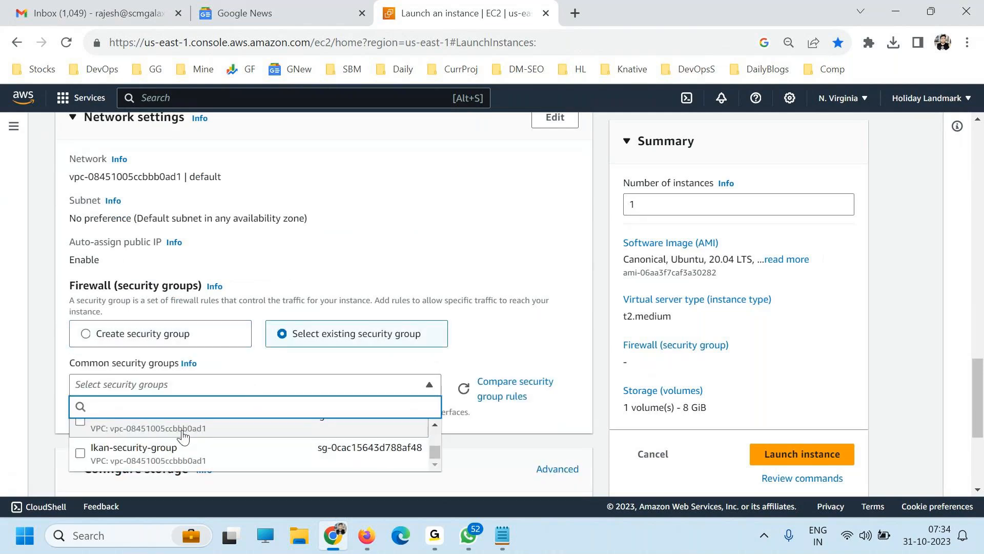
click(140, 461)
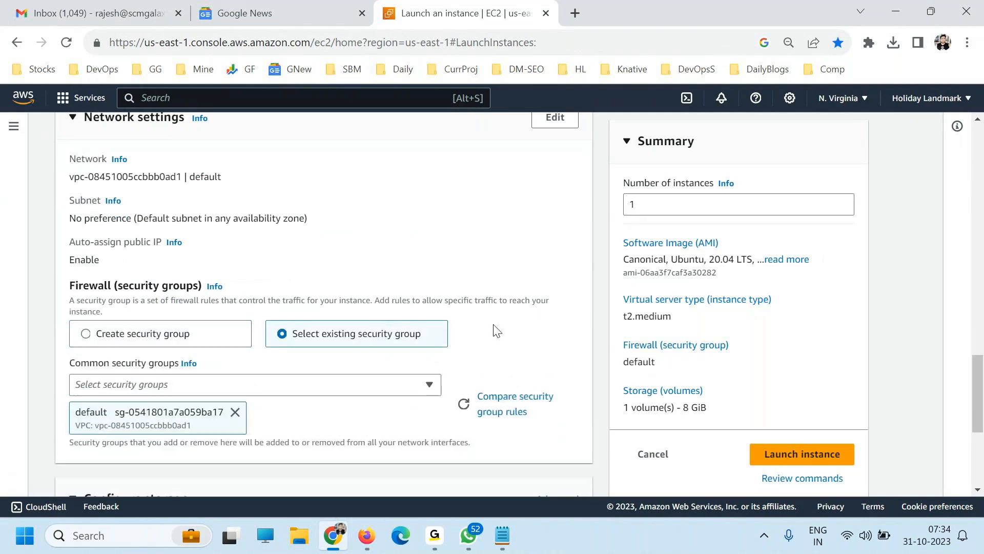
- Review the 8 GiB root volume and launch the instance
scroll(496, 331, down, 3)
double_click(97, 390)
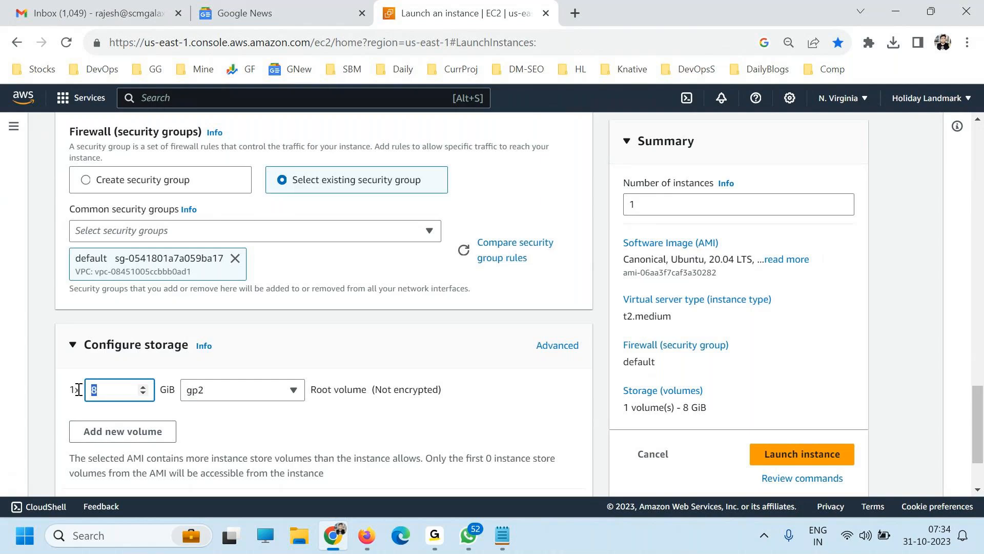
click(435, 535)
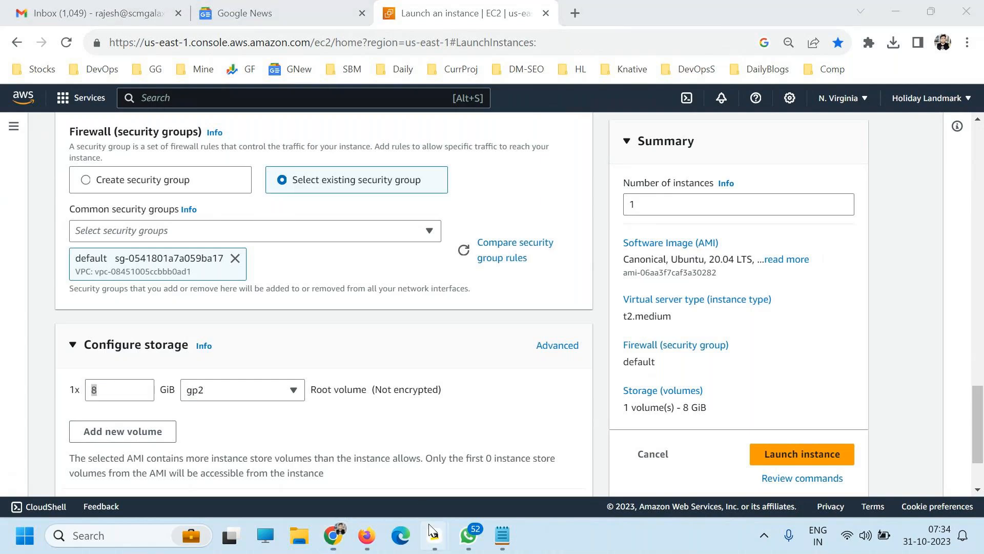
click(475, 463)
key(alt+Tab)
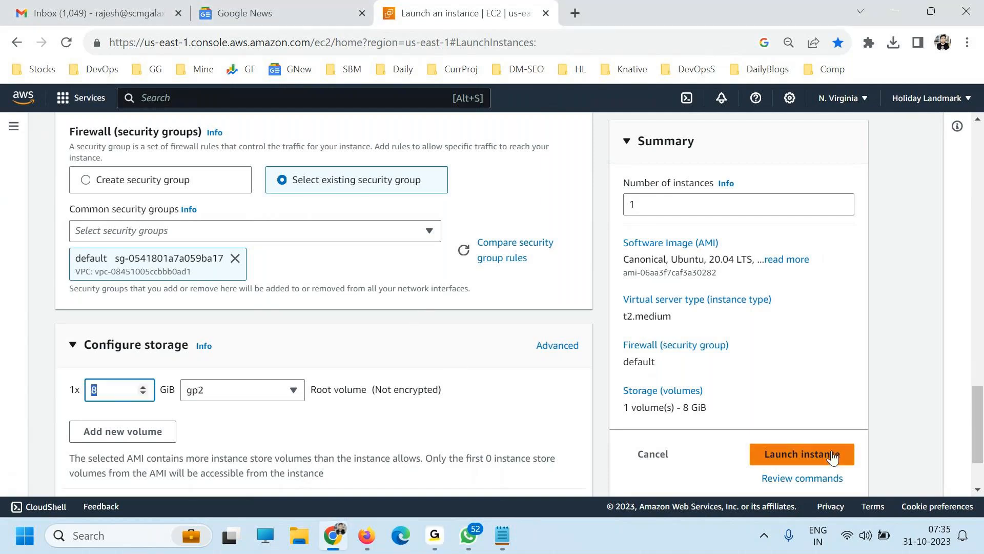
click(777, 461)
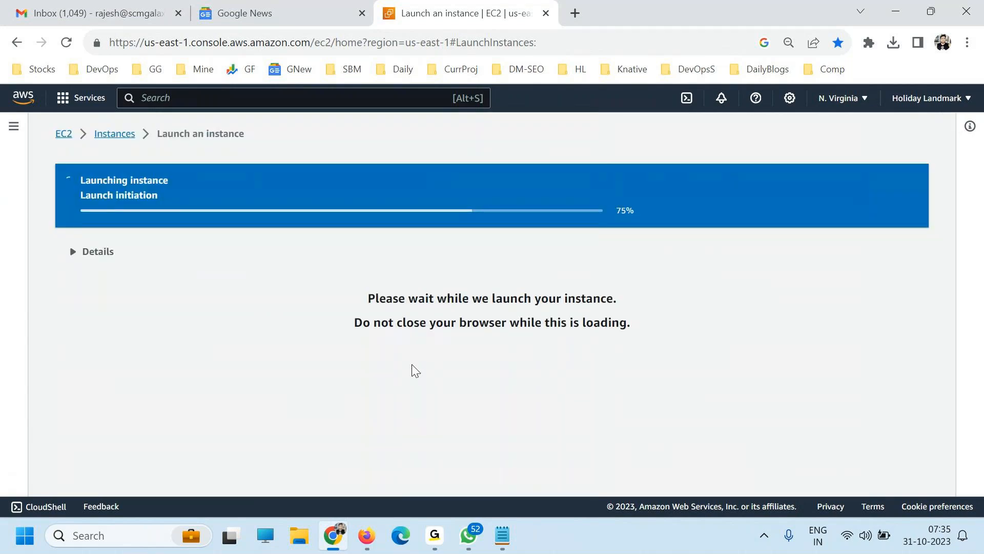
- In the instances list, rename ubuntu to dynatrace and copy public IPv4 34.229.186.182
scroll(415, 340, down, 7)
click(826, 470)
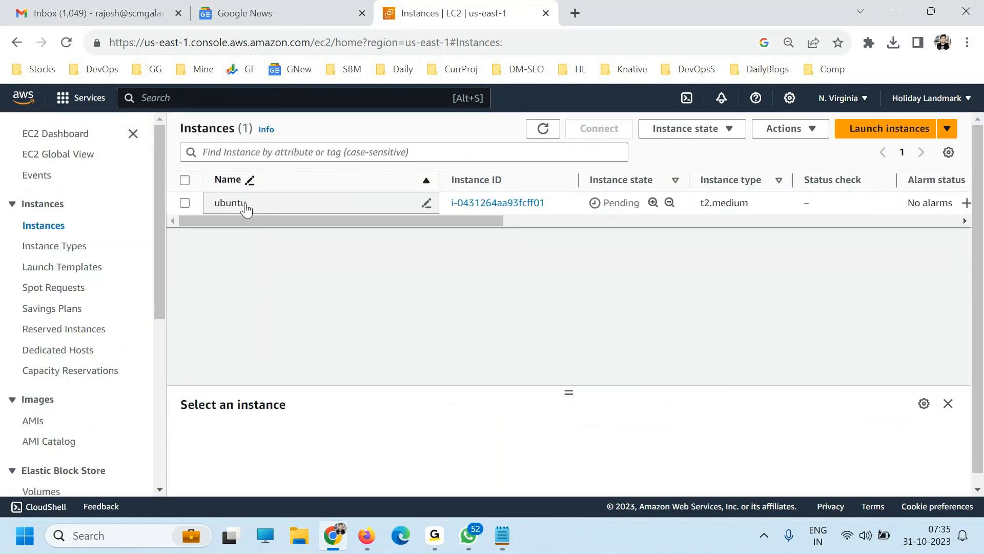
click(429, 205)
key(ctrl+a)
text(dynh)
key(BackSpace)
text(atrace)
click(429, 204)
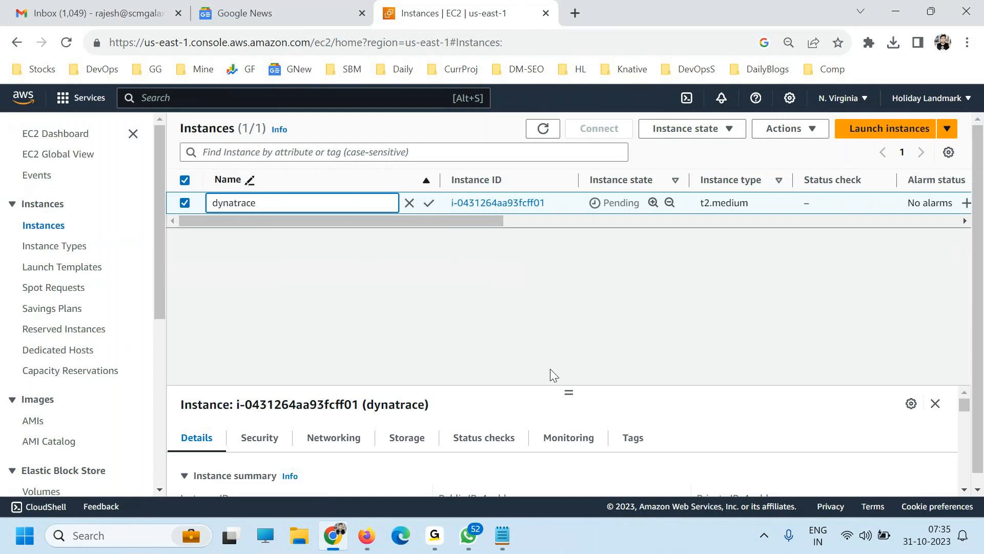
drag(567, 393, 532, 269)
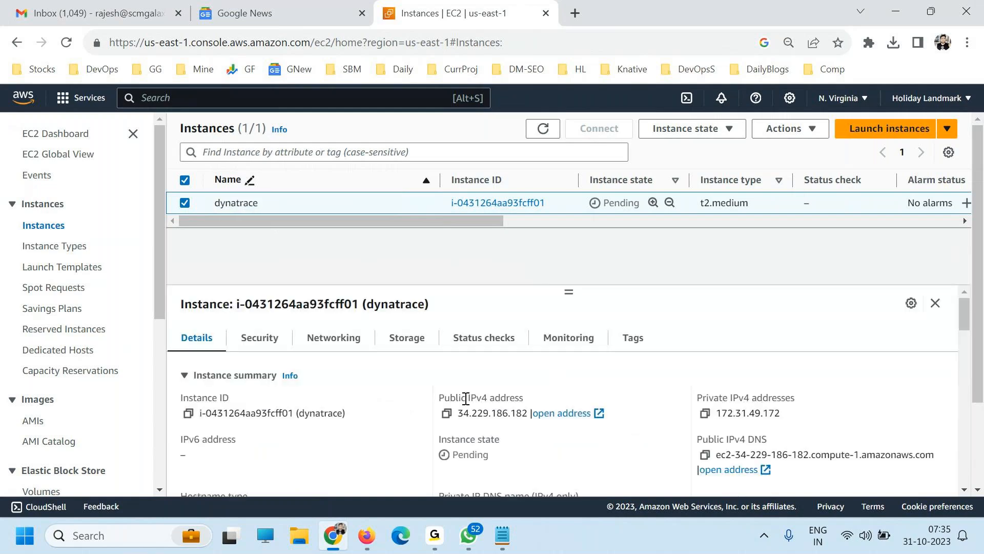
click(446, 413)
- Launch PuTTY and enter 34.229.186.182 as the host name
click(73, 533)
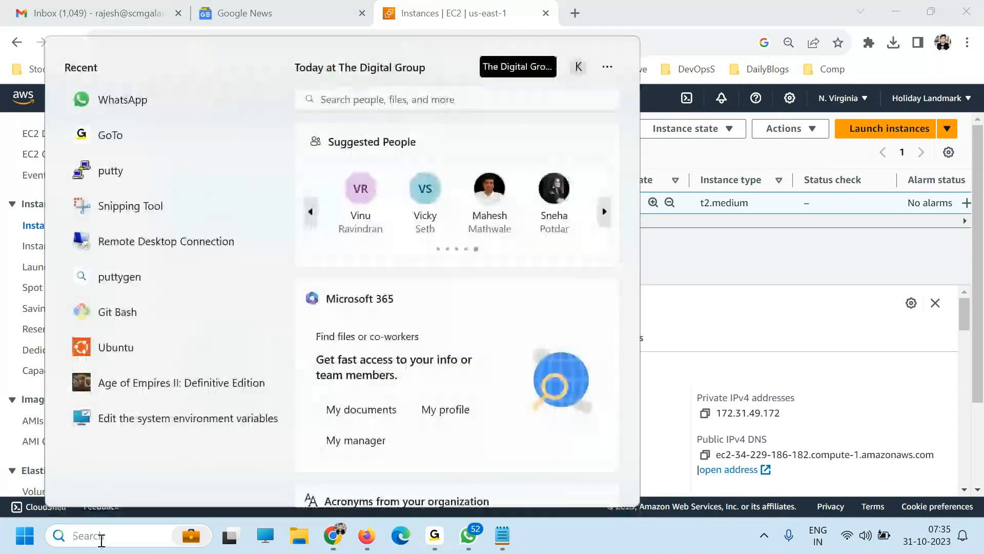
text(new)
key(BackSpace)
key(BackSpace)
key(BackSpace)
text(pu)
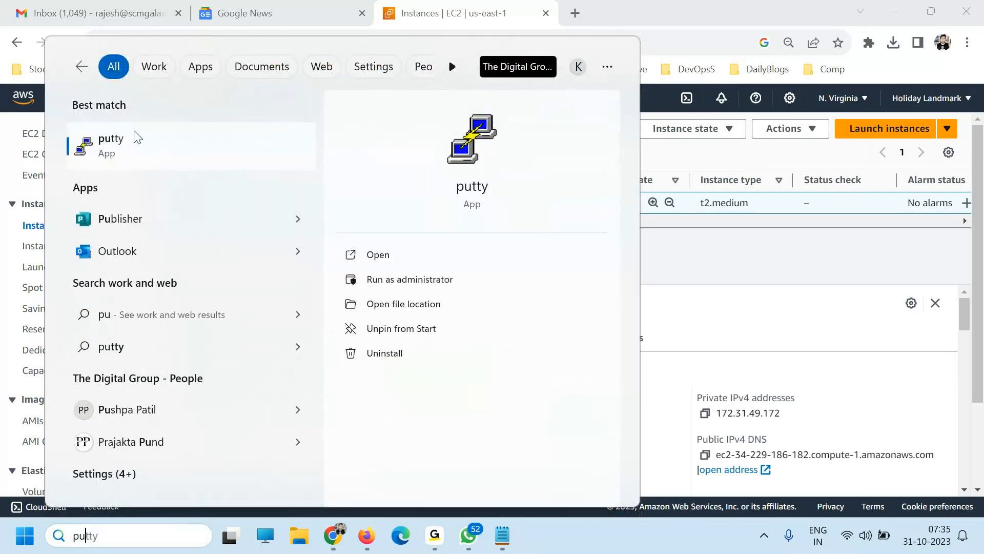
click(137, 137)
key(ctrl+v)
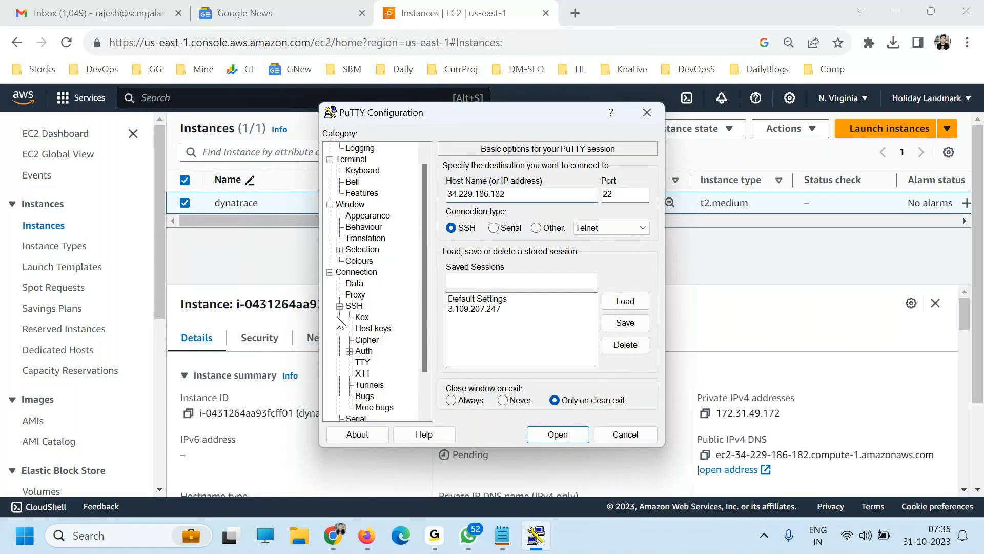
- Use newrelic.ppk as the private key, open the SSH session, and centre the terminal window
click(349, 351)
click(382, 361)
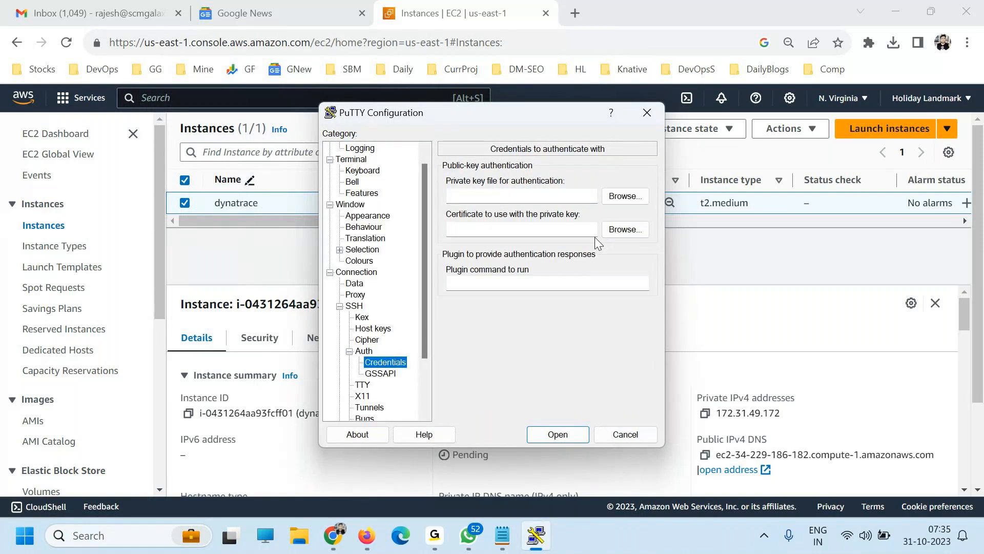
click(618, 196)
click(394, 230)
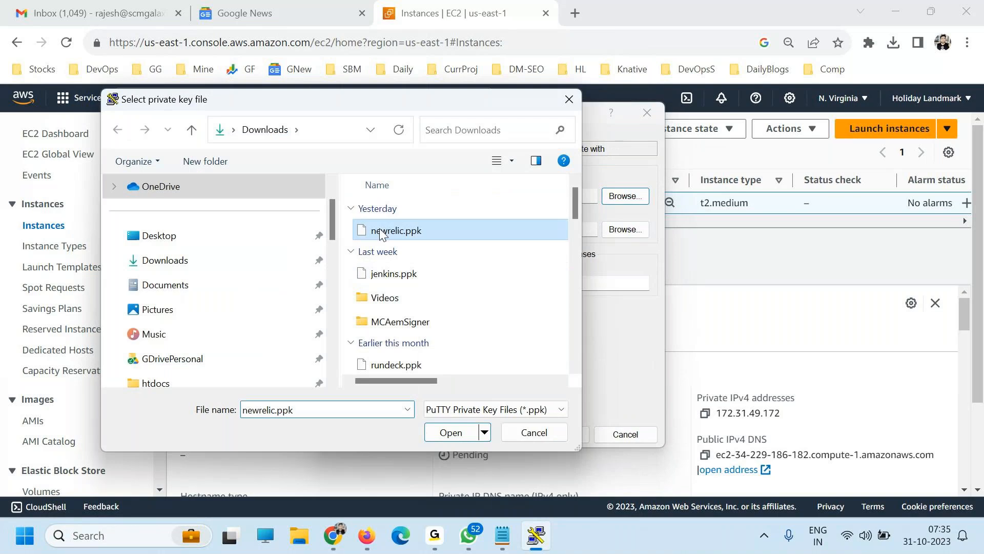
click(451, 433)
key(Return)
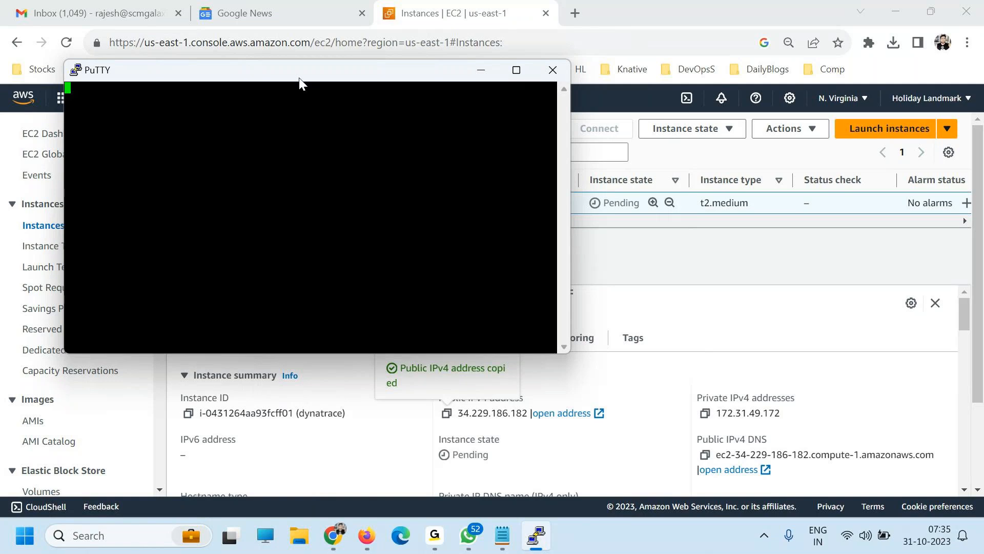
drag(300, 78, 466, 149)
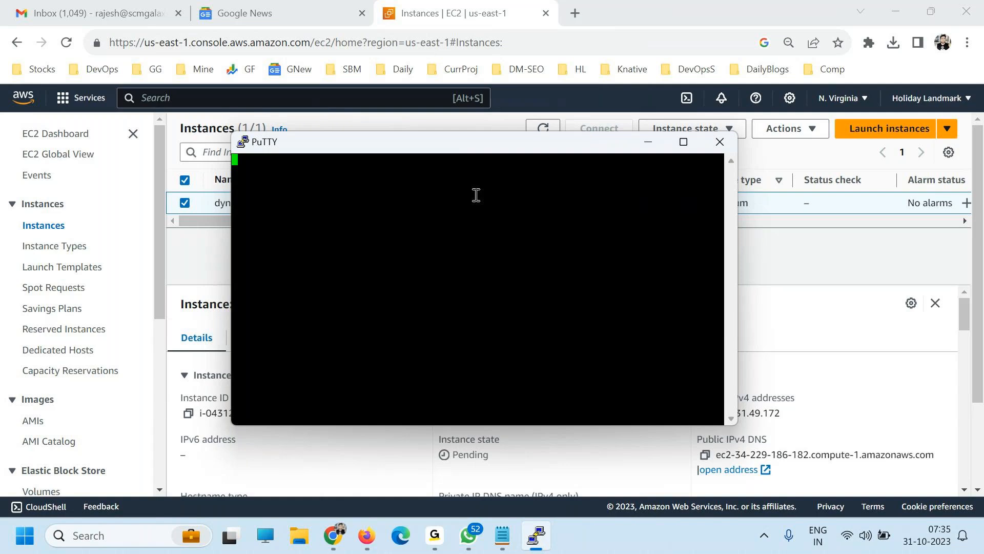
drag(435, 147, 450, 165)
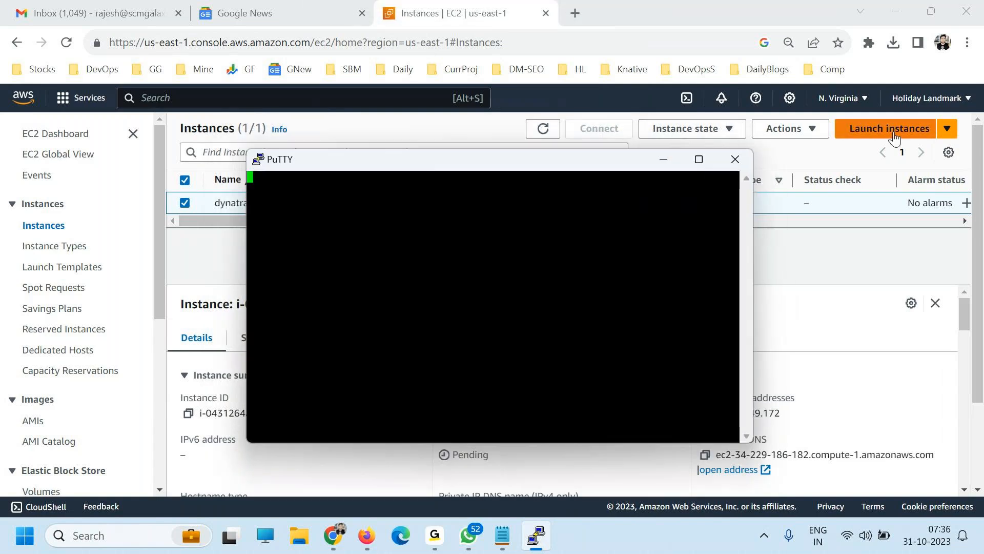
- Start a new instance named 'windows' using the Microsoft Windows Server 2019 Base image
click(890, 128)
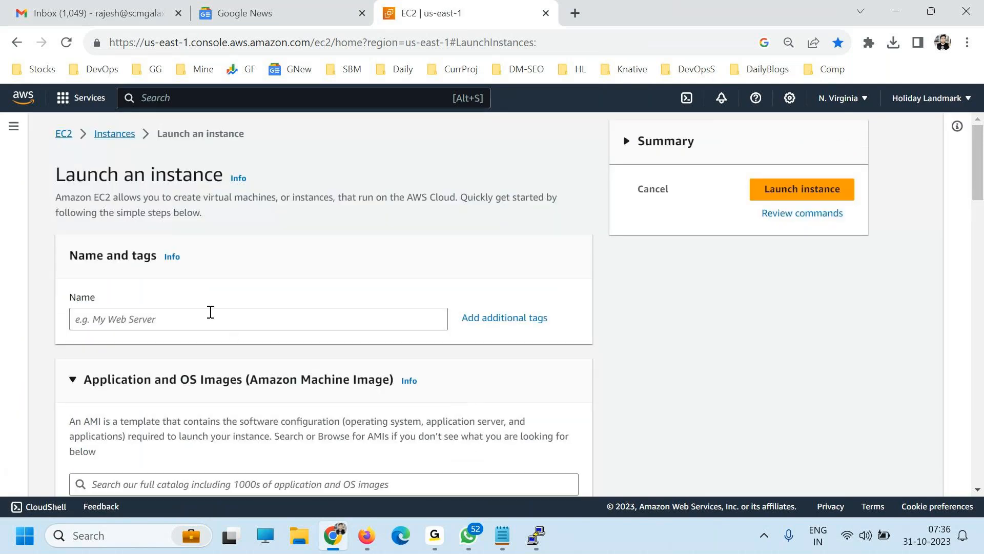
click(211, 311)
text(wi)
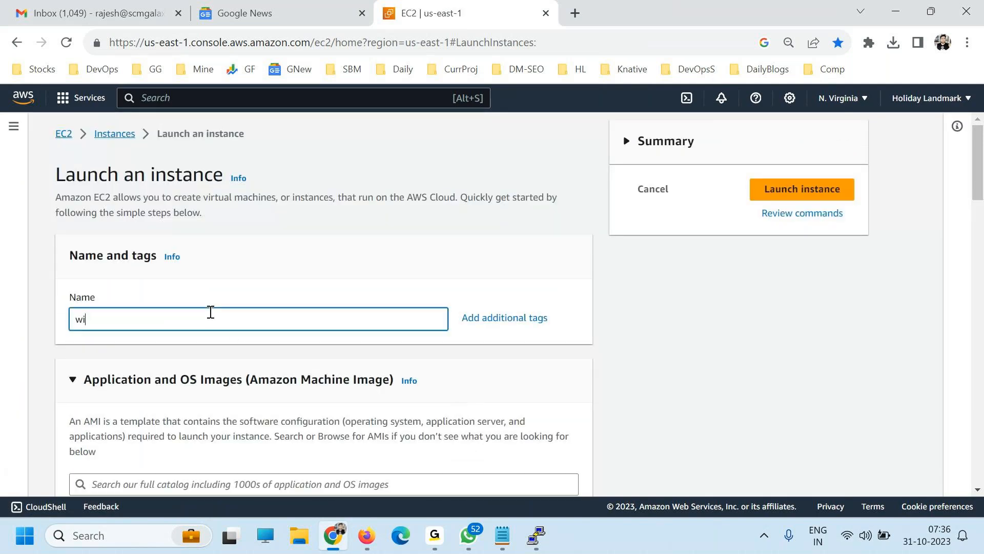
text(ndows)
scroll(211, 312, down, 3)
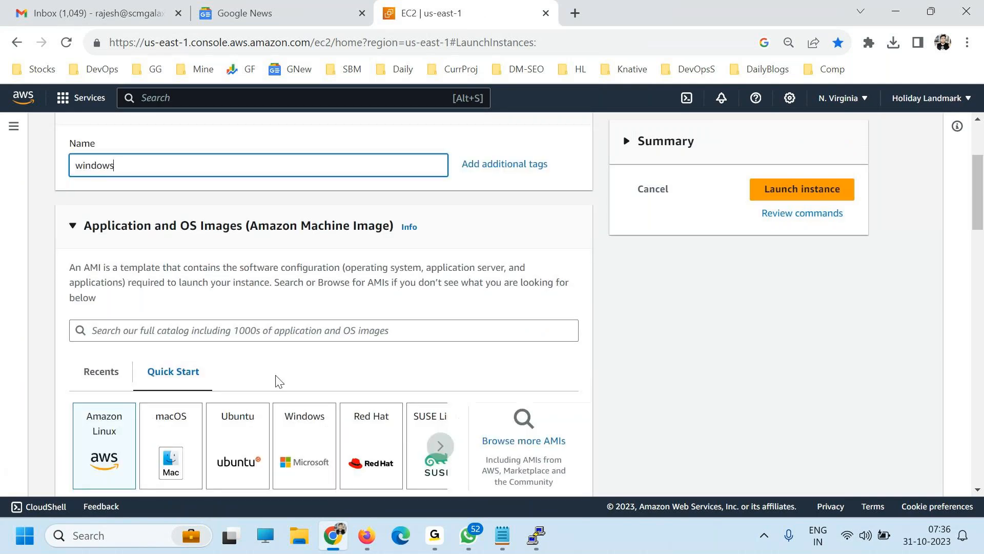
click(285, 436)
scroll(328, 369, down, 5)
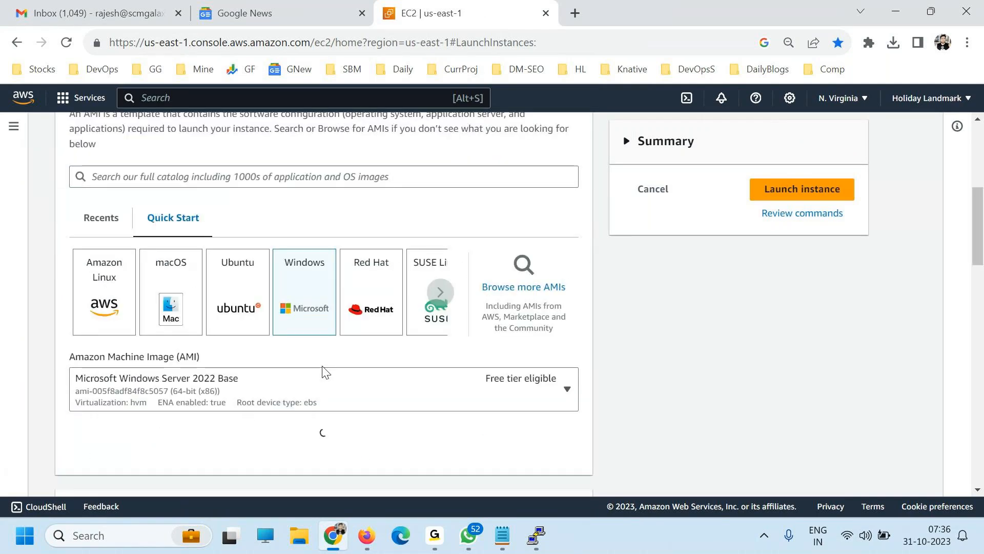
click(237, 324)
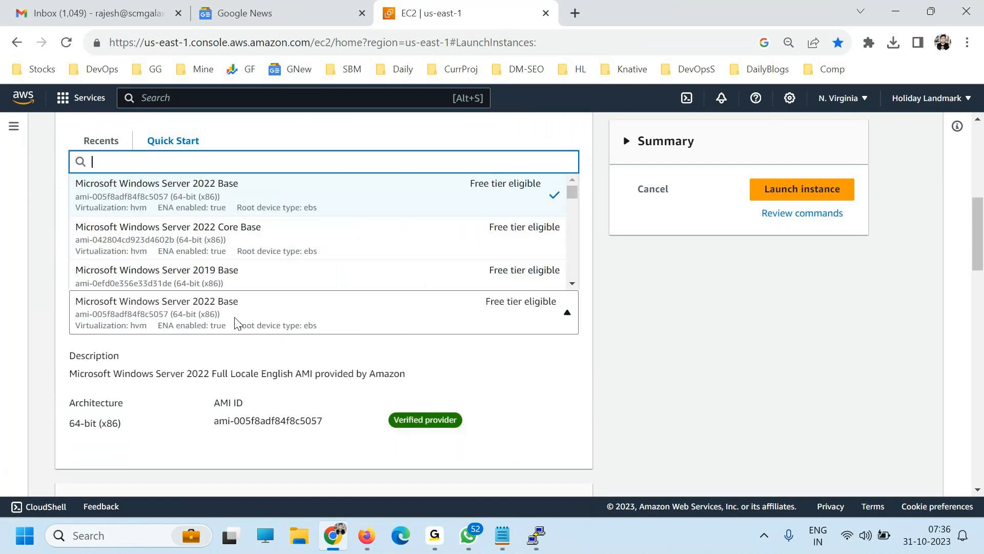
scroll(223, 254, down, 2)
click(242, 212)
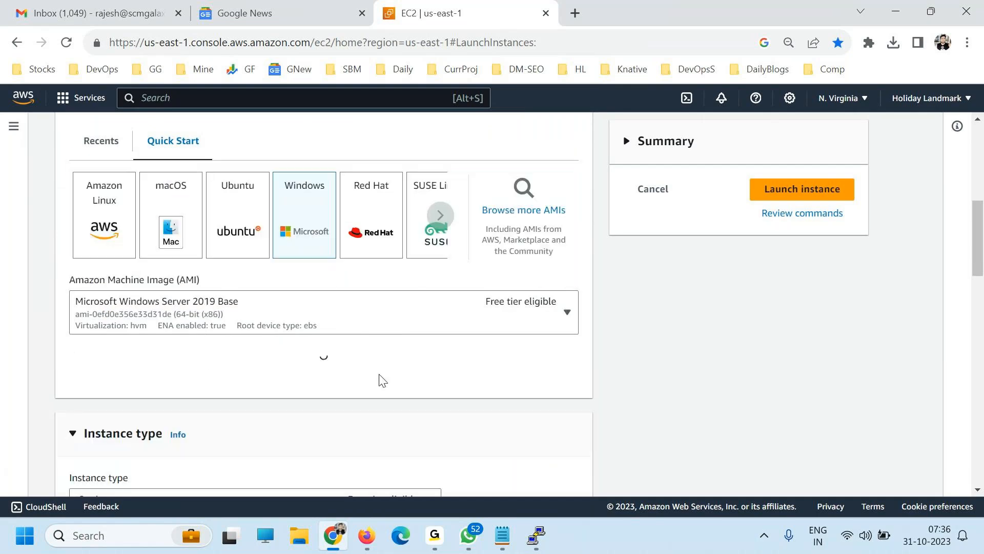
scroll(379, 388, down, 4)
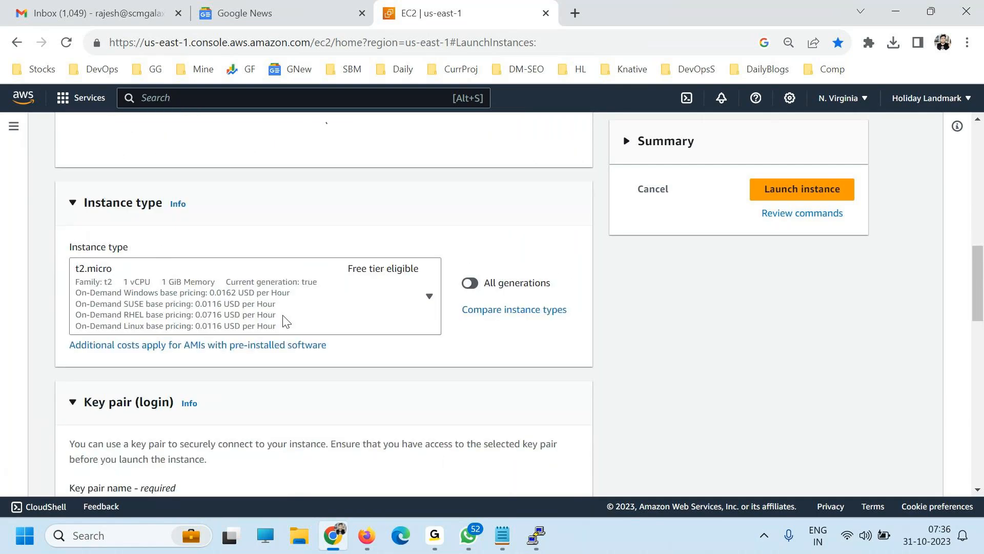
click(285, 322)
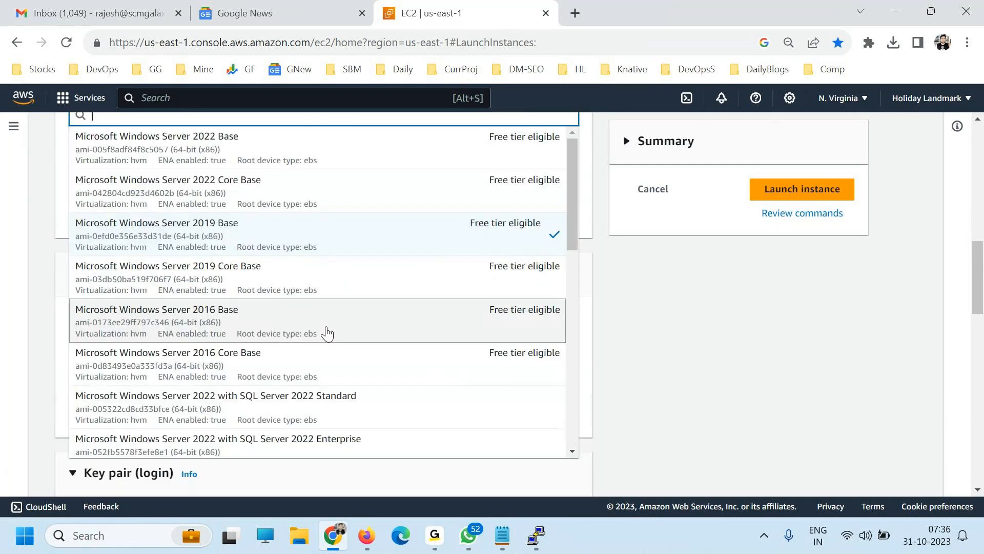
click(227, 239)
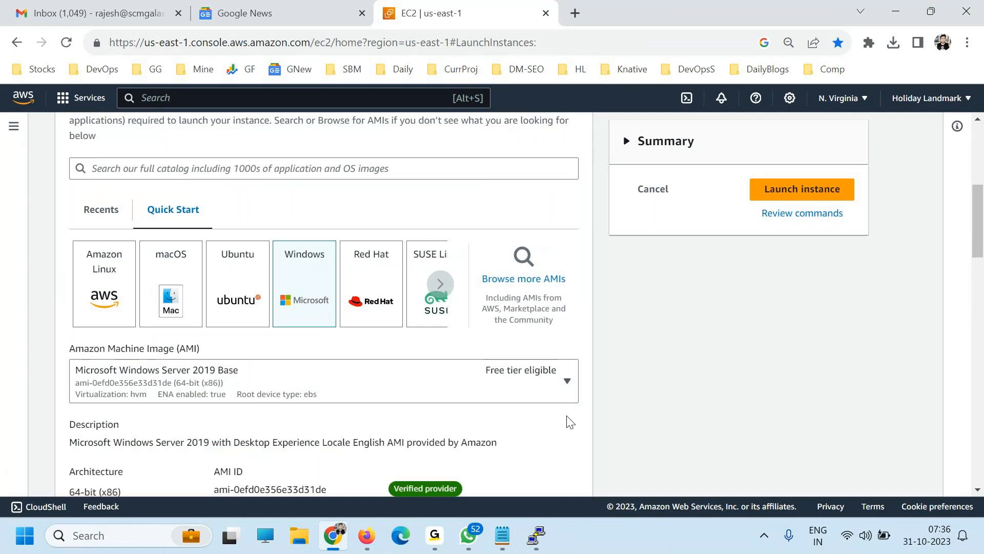
scroll(569, 422, up, 3)
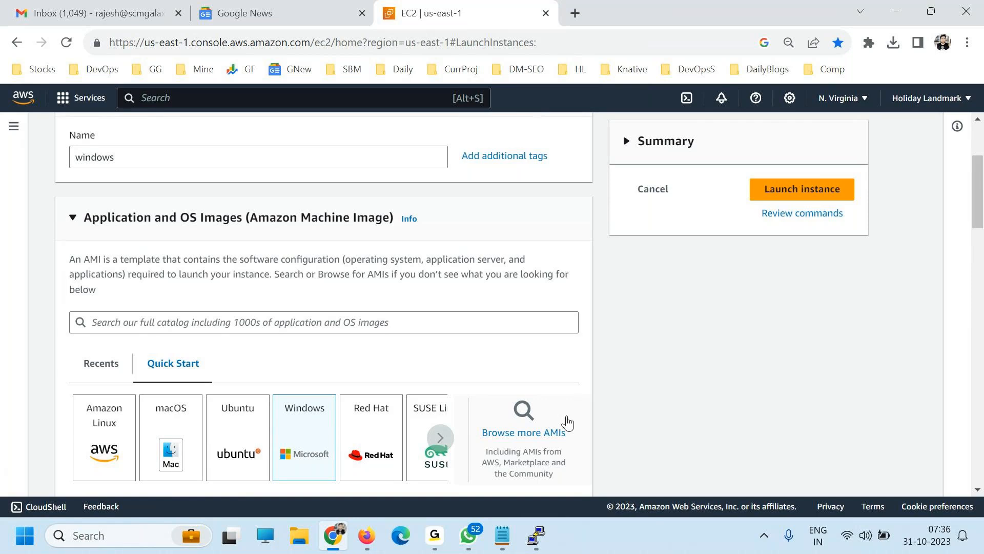
scroll(566, 423, down, 10)
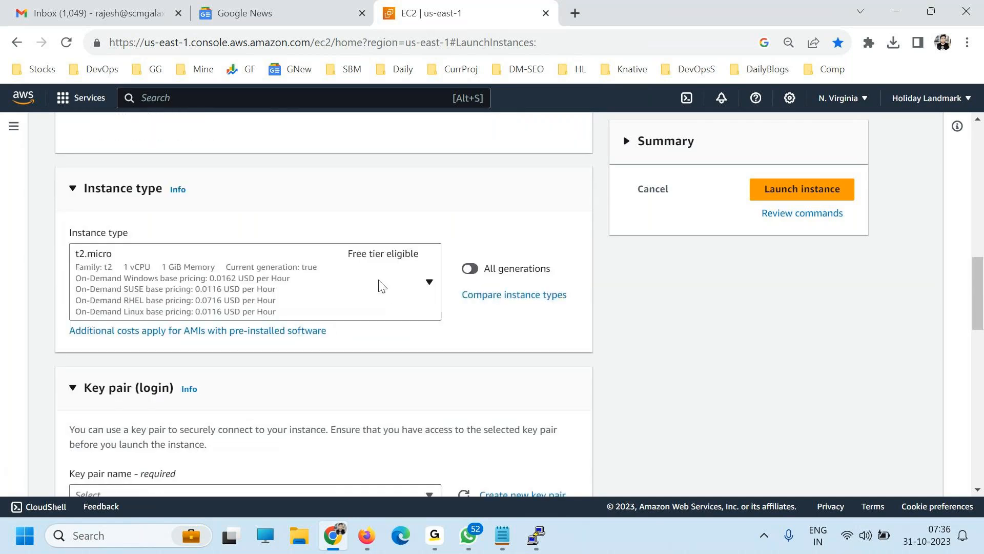
- Choose t2.medium as the instance type and newrelic as the key pair
click(382, 286)
scroll(204, 407, down, 5)
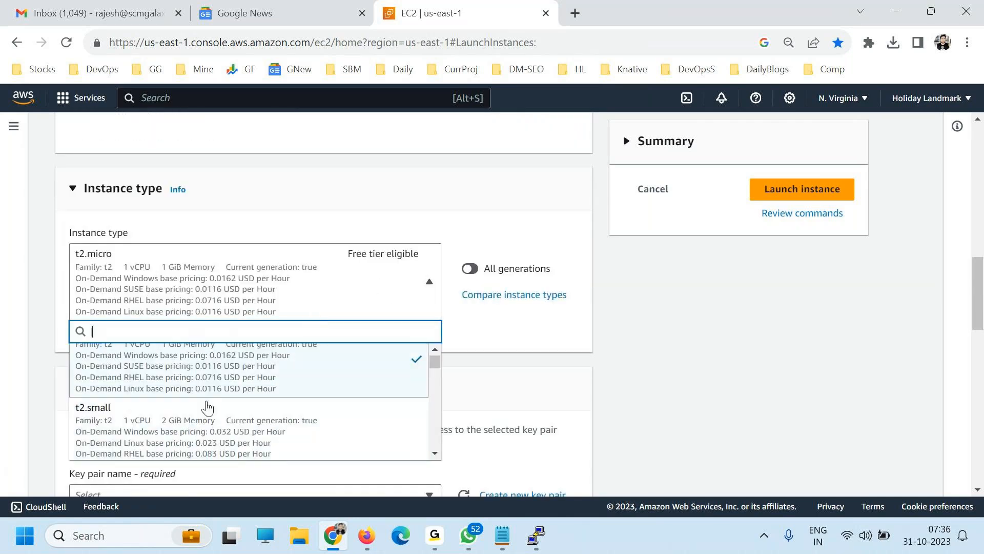
click(157, 420)
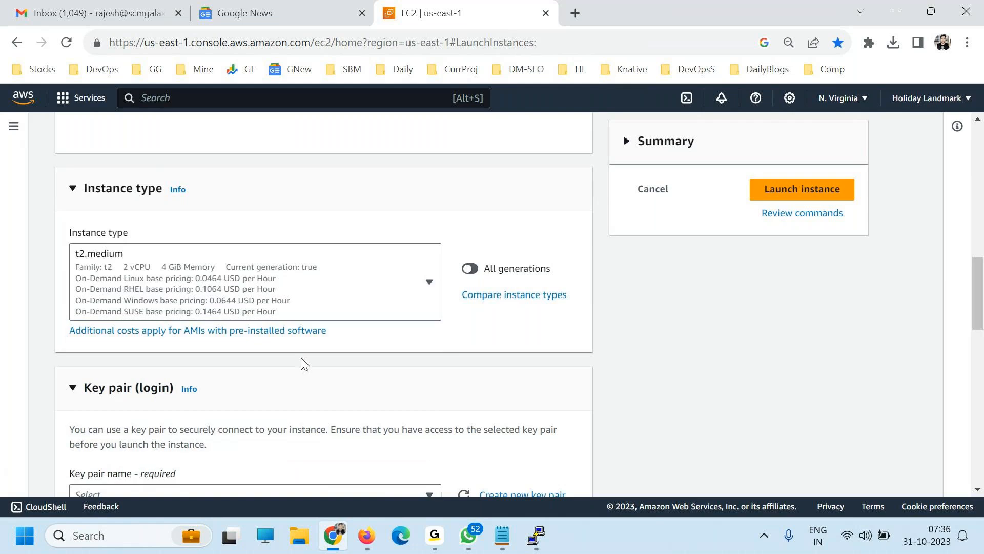
scroll(313, 389, down, 3)
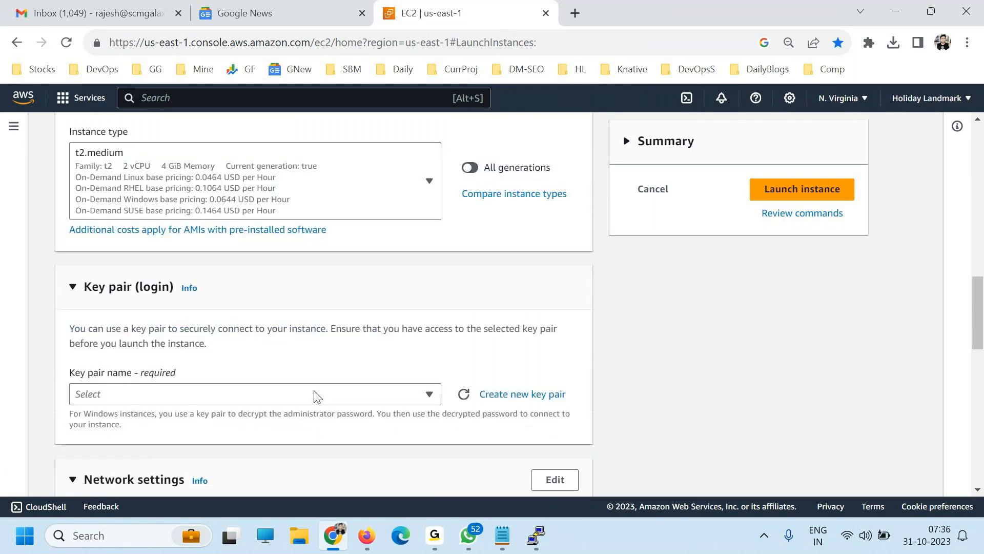
click(395, 338)
scroll(187, 414, down, 3)
scroll(188, 414, down, 1)
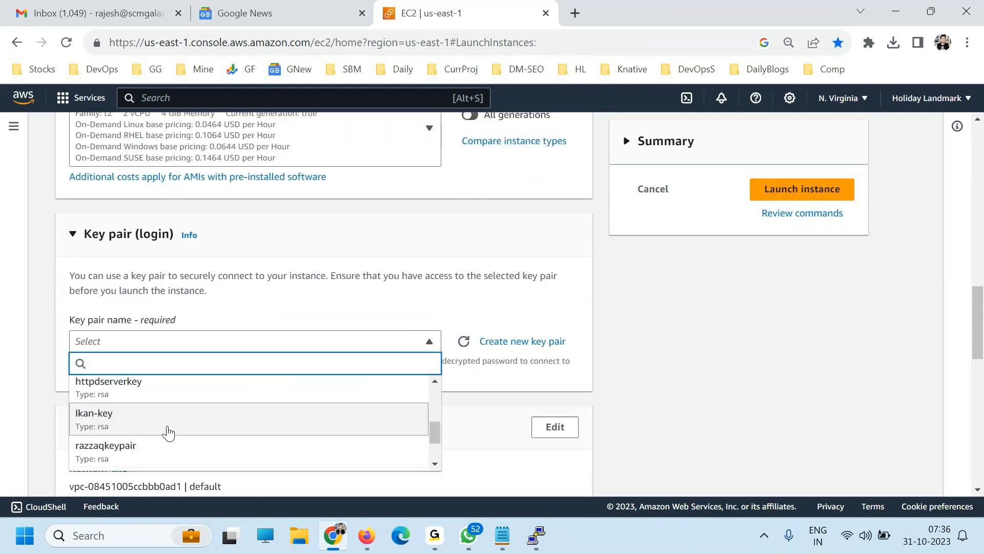
scroll(132, 431, down, 2)
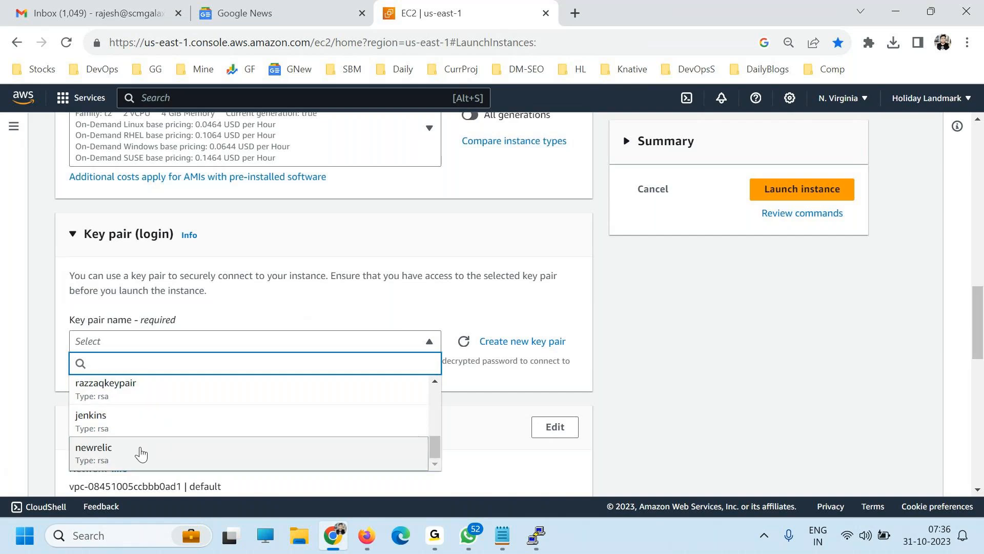
click(141, 454)
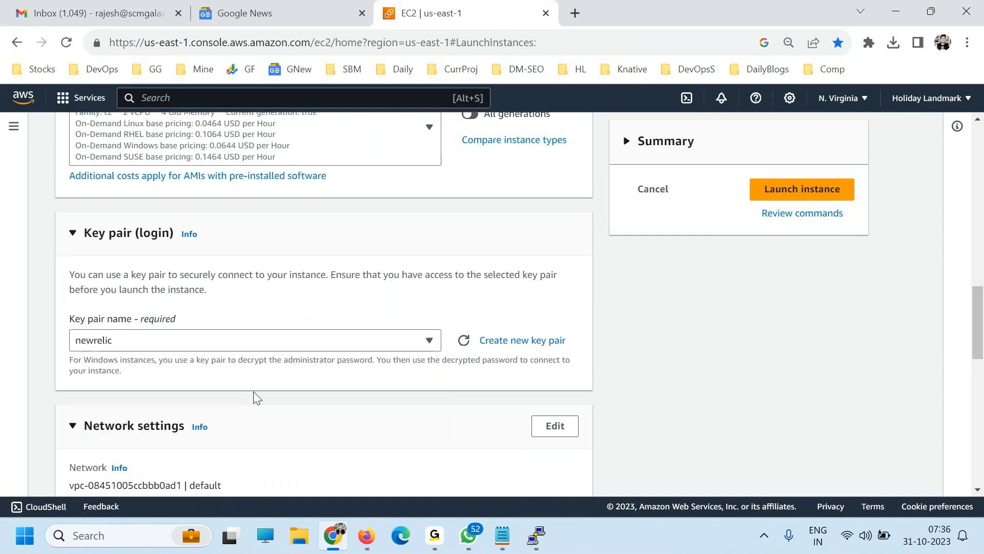
- Attach the existing default security group and review the summary with an instance count of 1
scroll(308, 398, down, 3)
scroll(312, 399, down, 3)
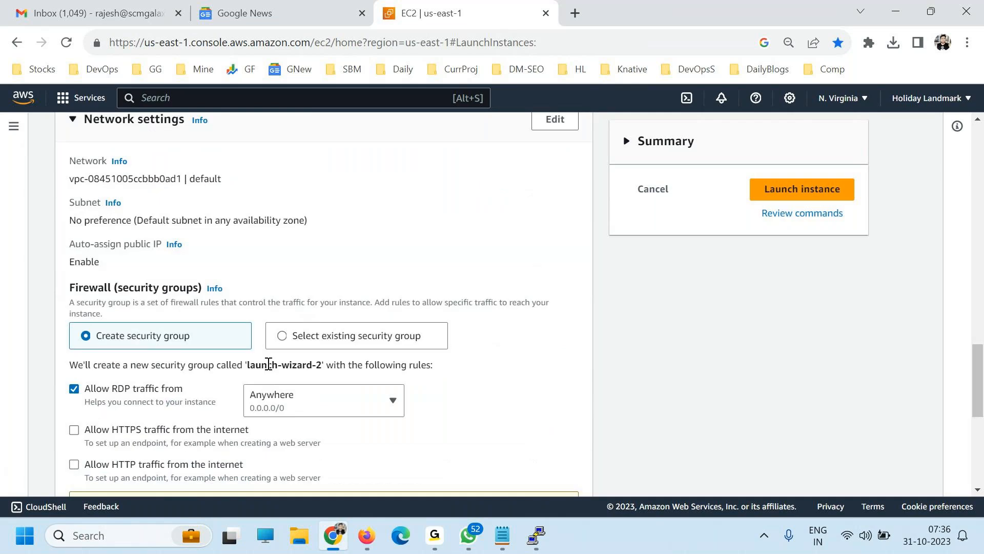
click(282, 336)
click(286, 388)
scroll(158, 441, down, 3)
scroll(153, 444, up, 3)
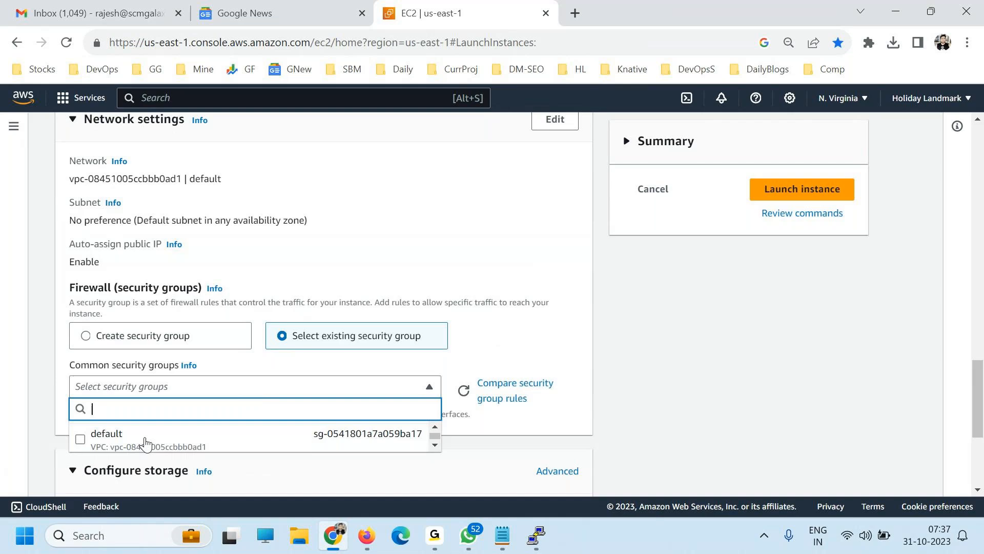
click(132, 442)
scroll(307, 405, down, 3)
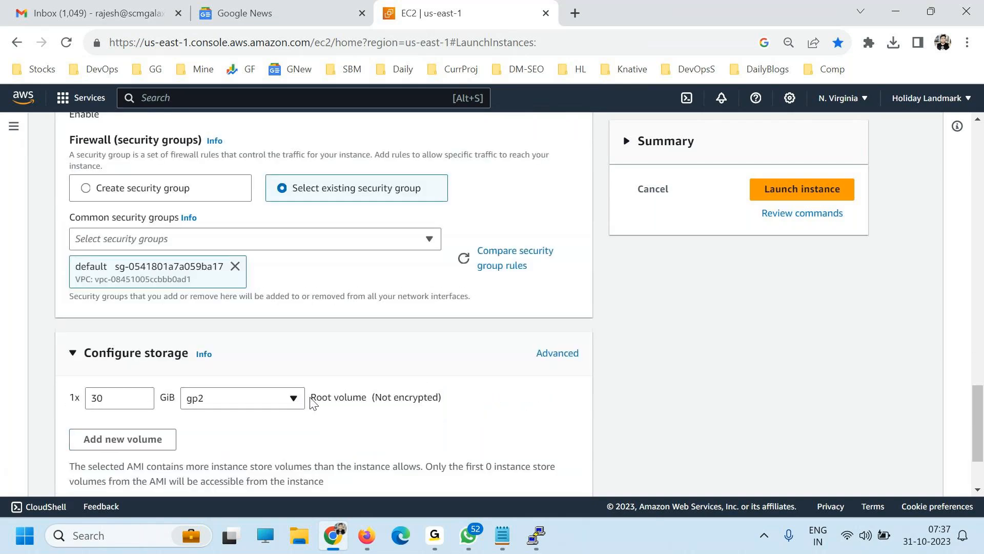
scroll(359, 367, down, 1)
scroll(262, 382, down, 2)
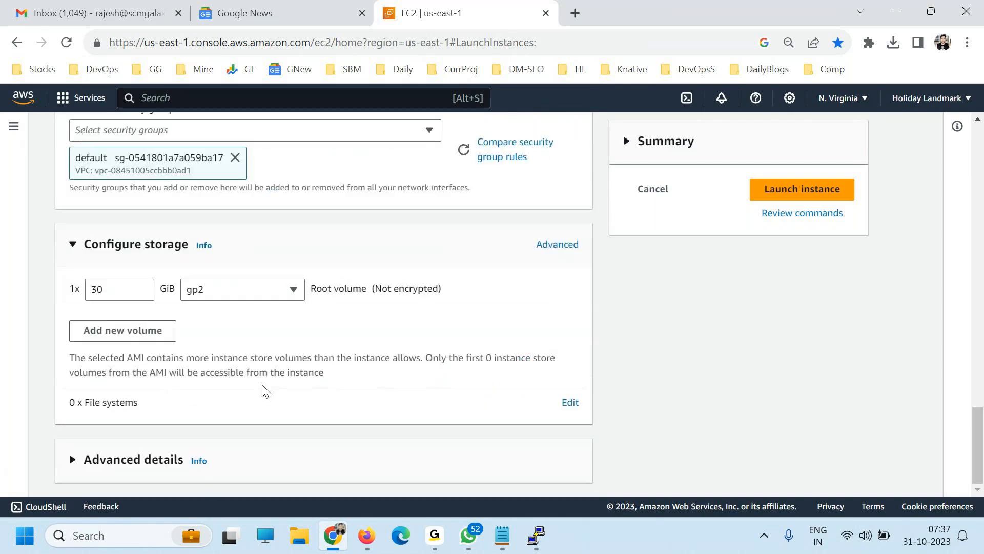
scroll(736, 211, up, 8)
scroll(736, 210, up, 3)
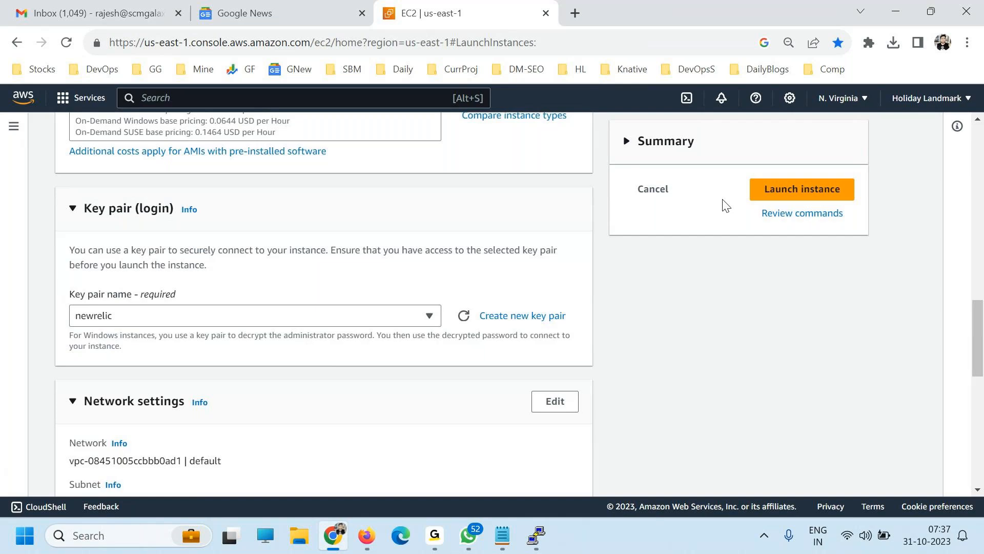
click(629, 150)
drag(648, 201, 450, 370)
- Launch the Windows instance, then restart the timed-out PuTTY session and accept the host key
click(816, 459)
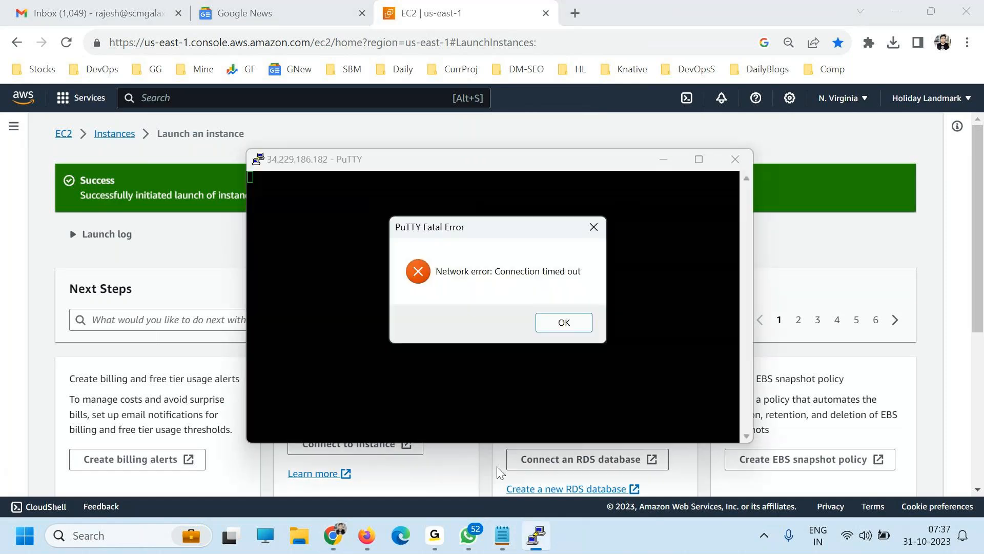
click(564, 322)
right_click(415, 160)
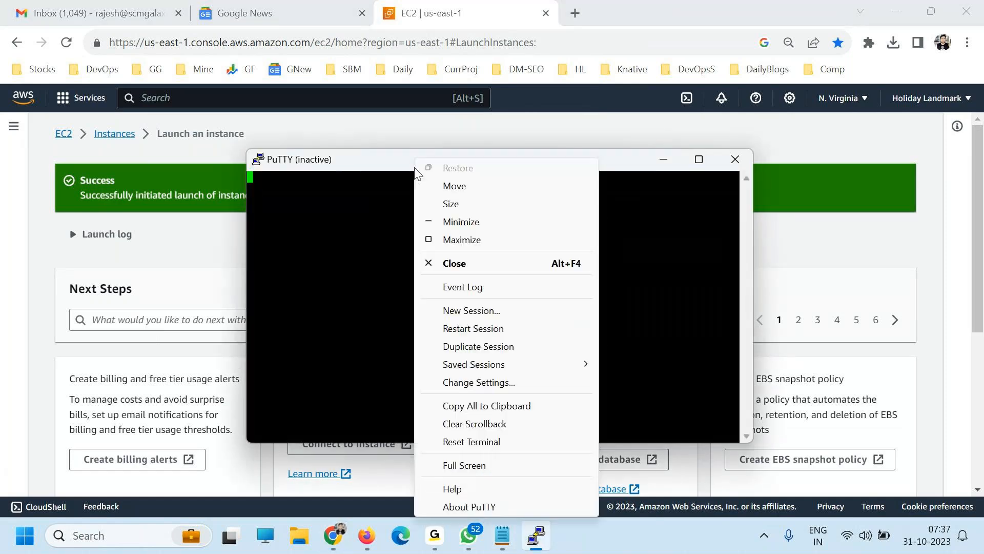
click(408, 311)
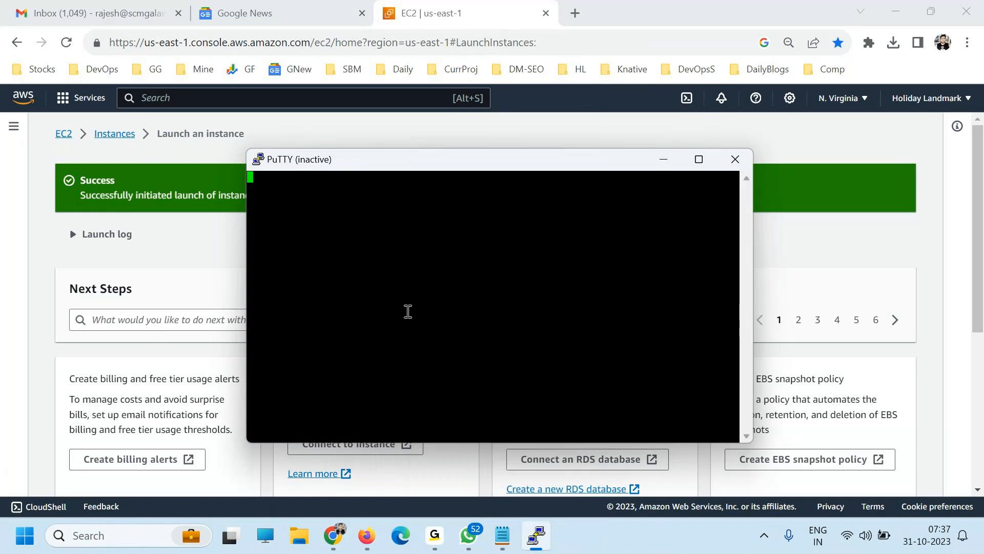
click(524, 441)
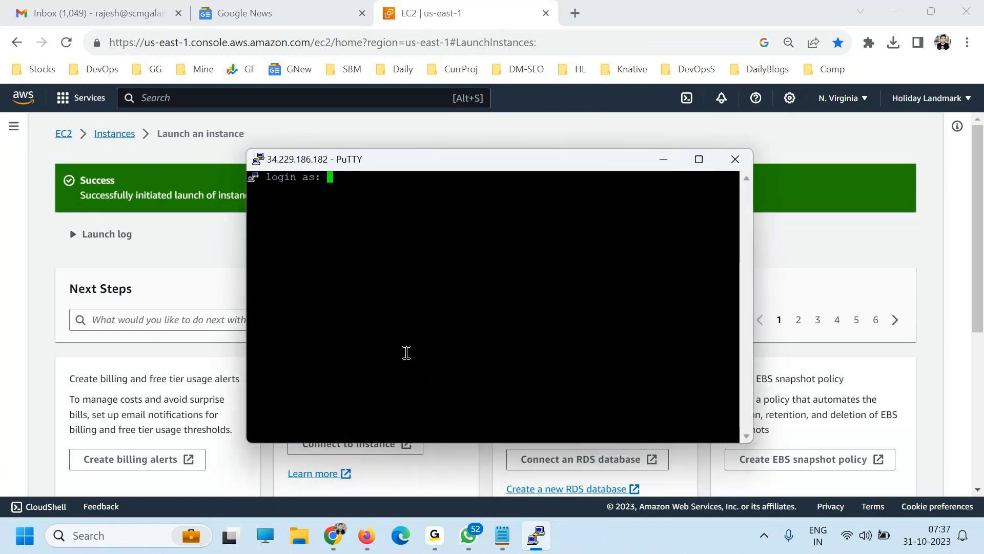
- Log in as ubuntu and maximize the terminal window
text(ubutnu)
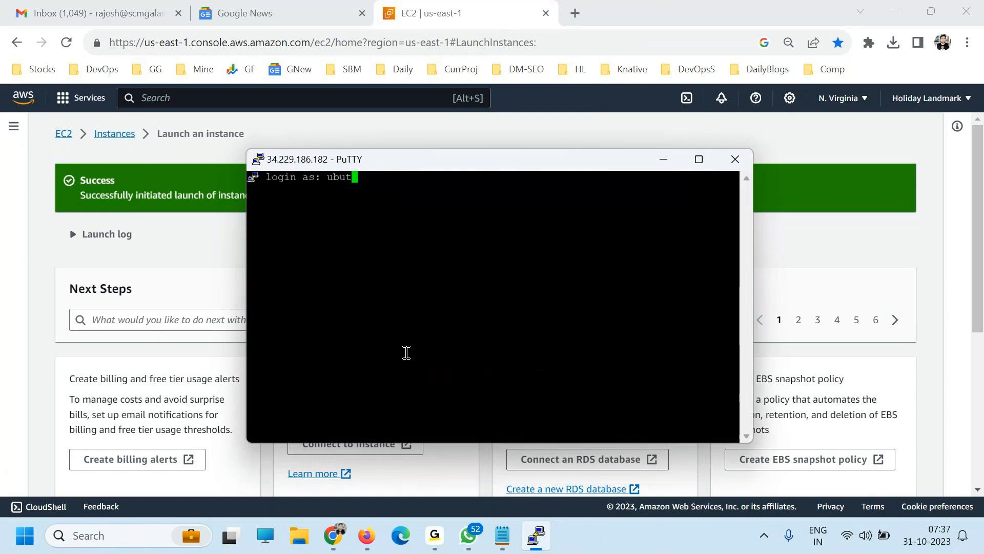
key(BackSpace)
key(BackSpace)
key(BackSpace)
text(ntu)
key(Return)
double_click(397, 164)
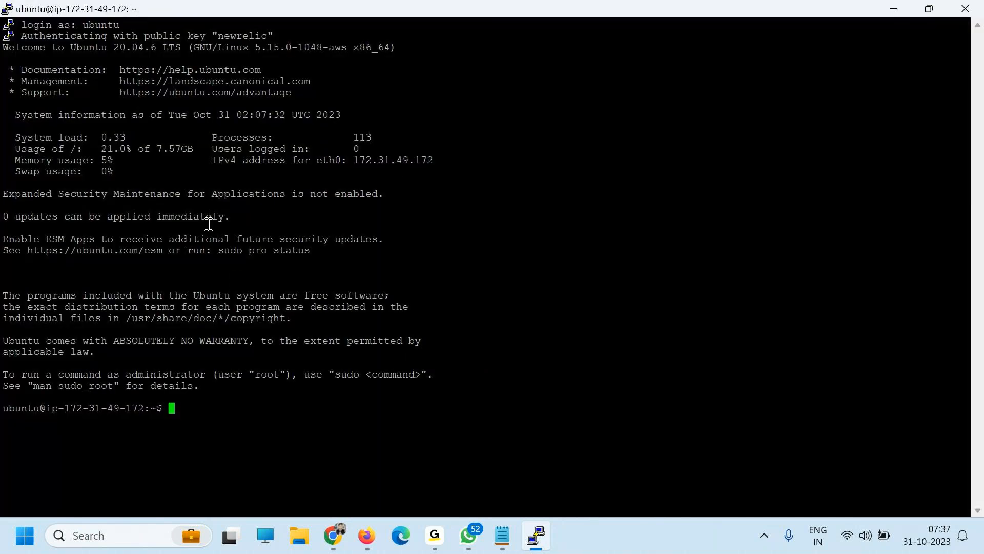
- Change the PuTTY terminal font to bold 14-point Courier New and apply it
right_click(195, 8)
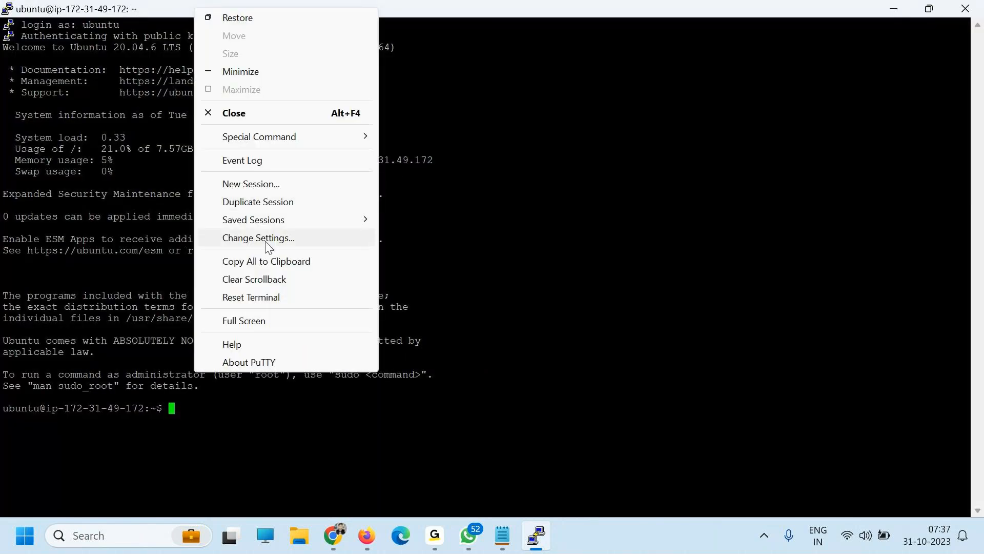
click(267, 238)
click(359, 271)
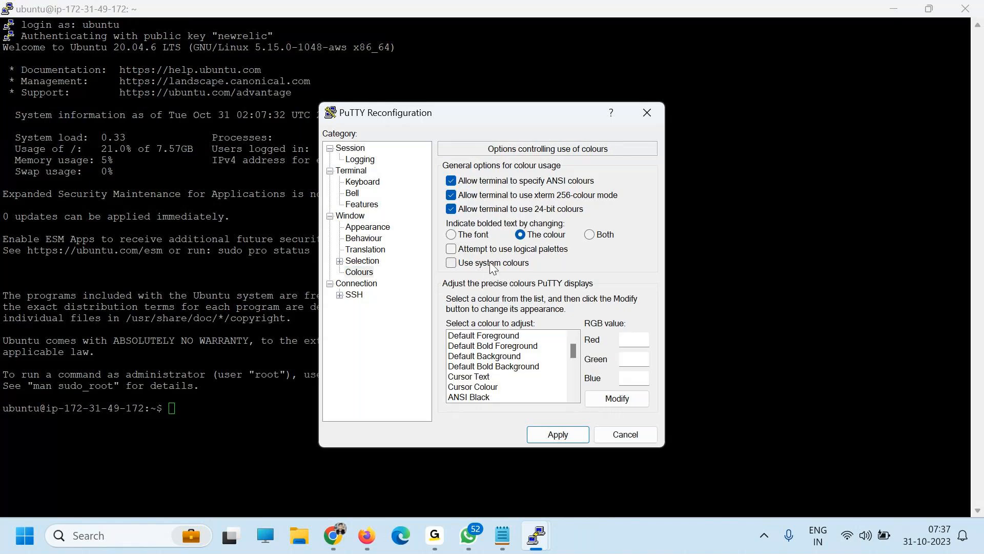
click(368, 227)
click(630, 261)
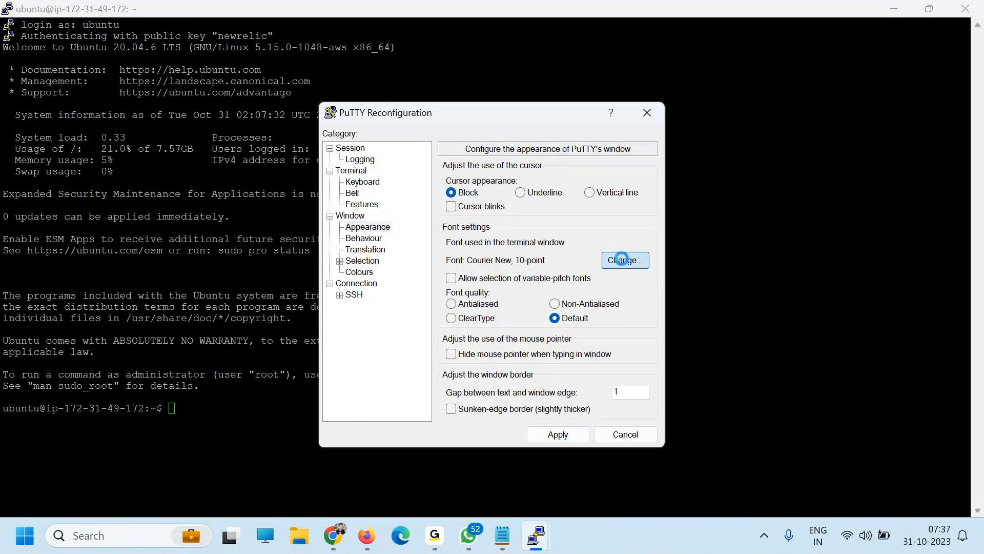
click(507, 210)
click(600, 223)
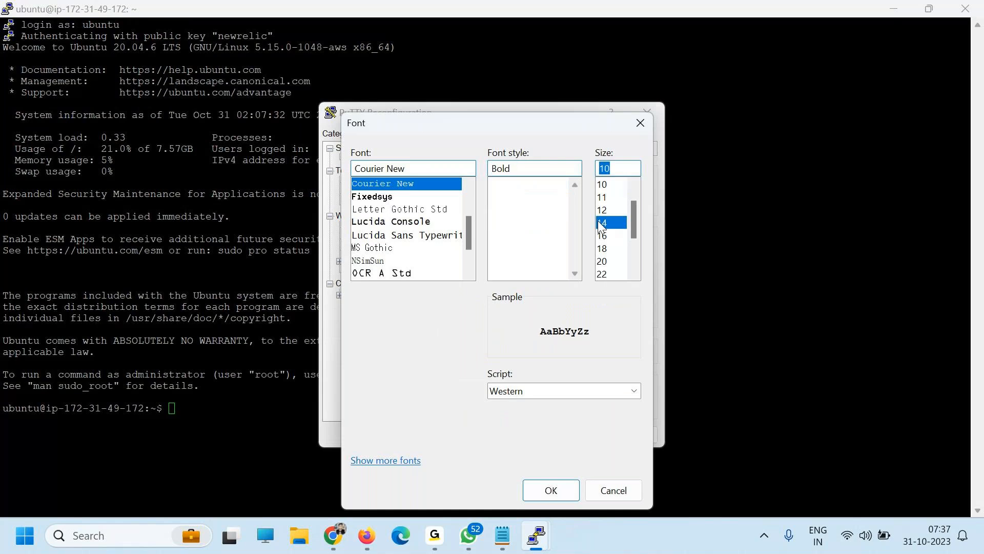
click(567, 490)
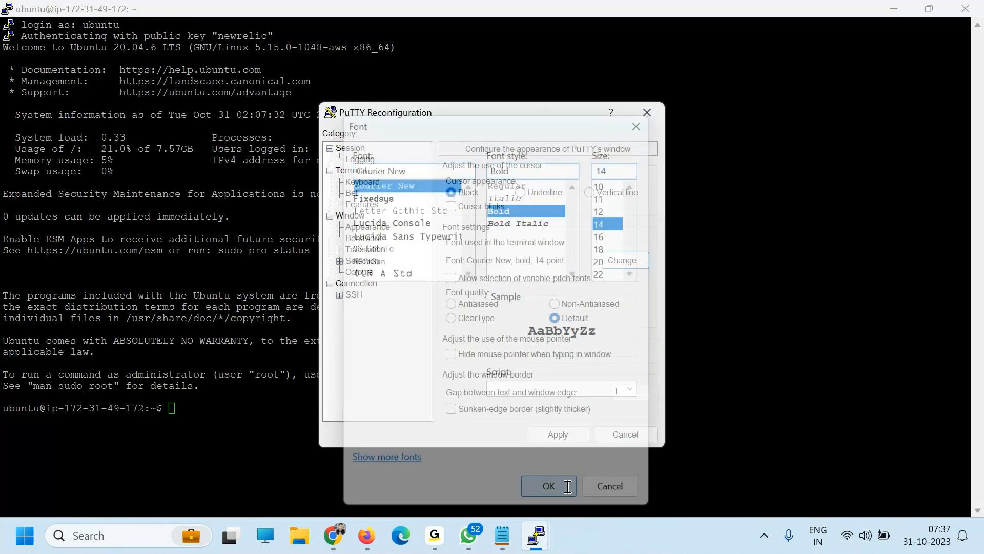
click(549, 435)
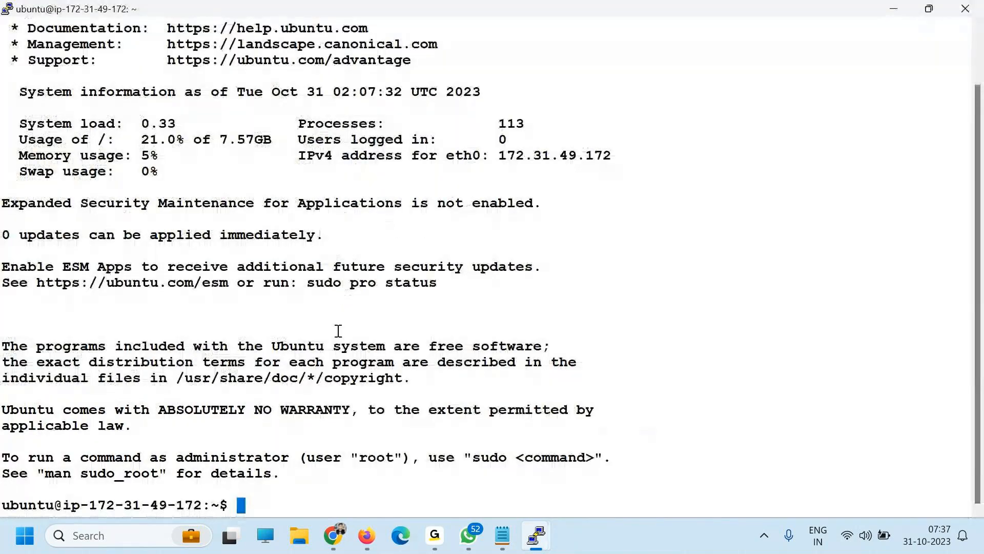
- Clear the screen and run sudo -s to get a root shell
key(ctrl+l)
text(sudo -s)
key(Return)
drag(19, 29, 314, 43)
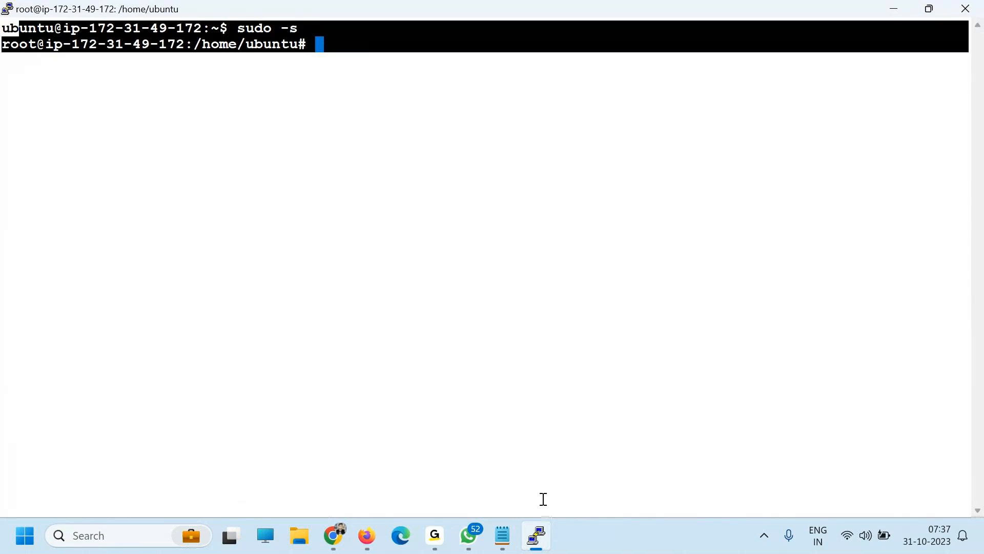
click(342, 537)
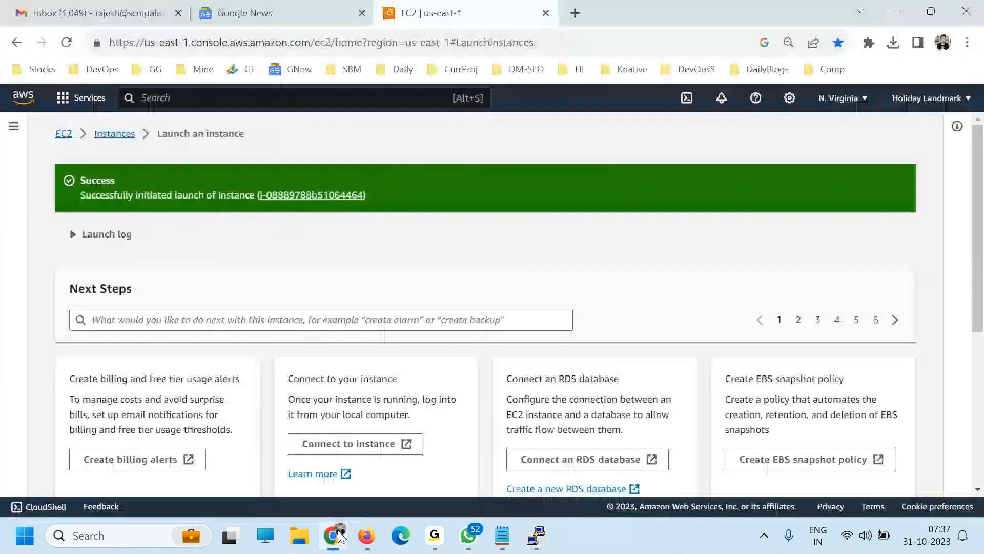
- Refresh the enlarged EC2 Instances list to show the windows instance, then return to PuTTY
scroll(649, 323, down, 2)
scroll(149, 184, up, 2)
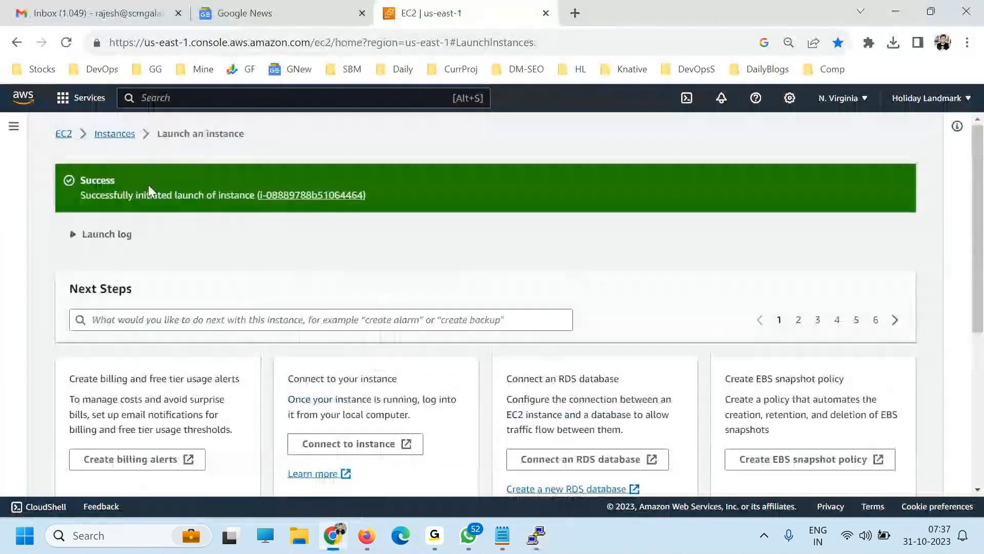
click(115, 133)
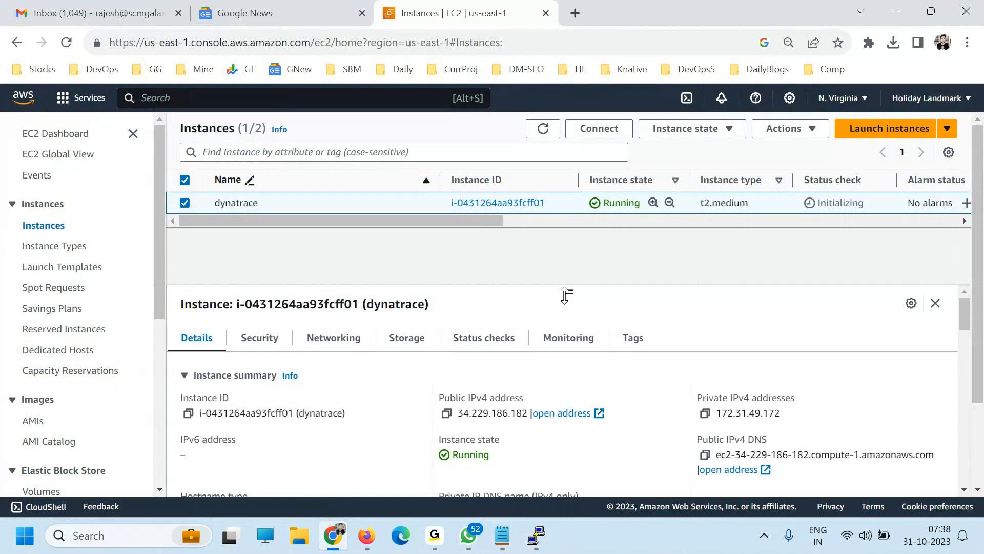
drag(569, 292, 568, 380)
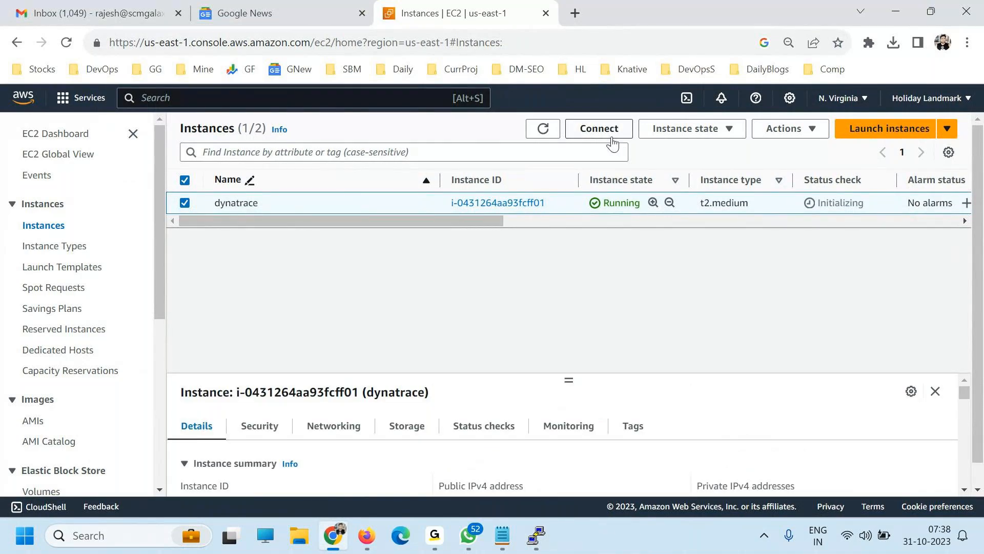
click(557, 135)
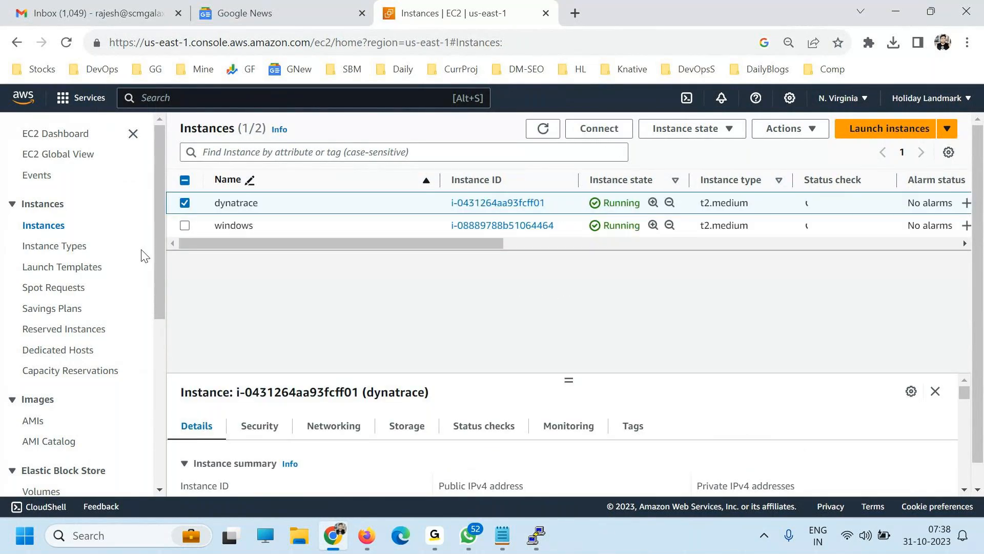
key(alt+Tab)
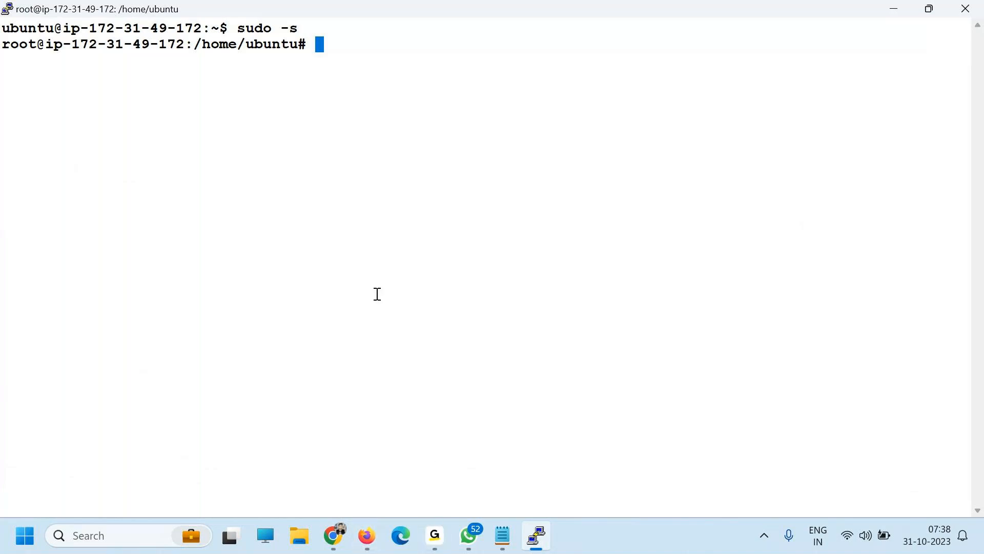
- Highlight ONE AGENT and the words Metrices, Trace and Logs in the Dynatrace notes
click(502, 535)
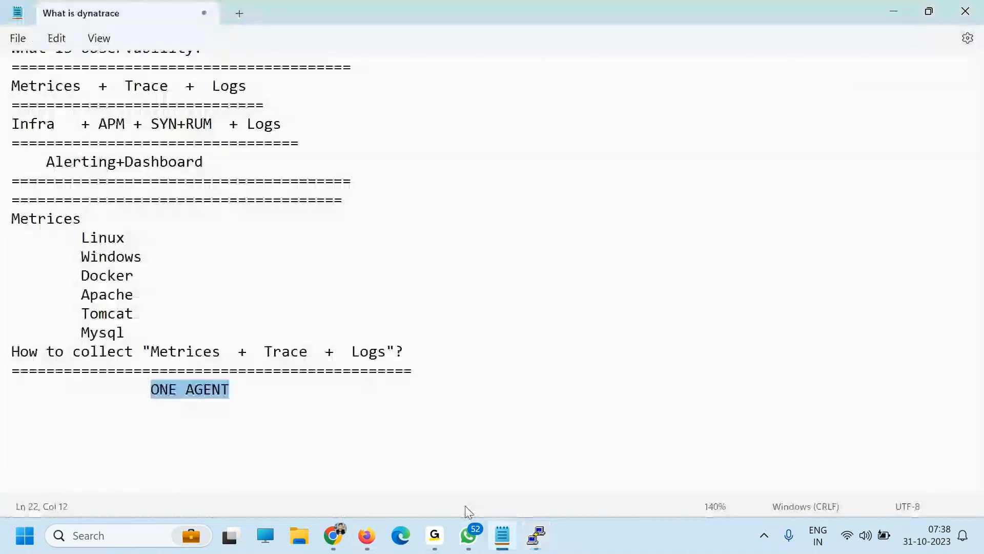
click(200, 407)
drag(230, 389, 154, 389)
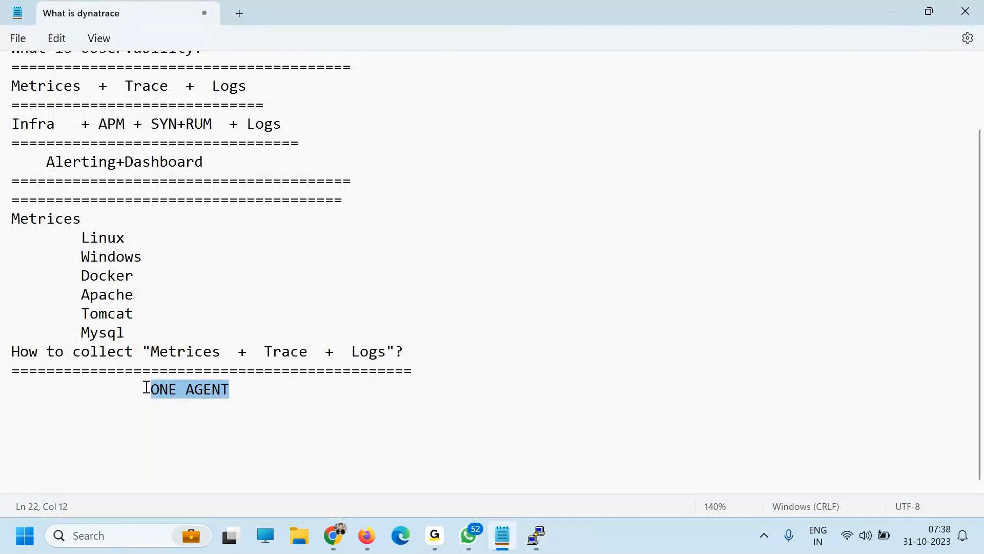
double_click(171, 354)
double_click(282, 351)
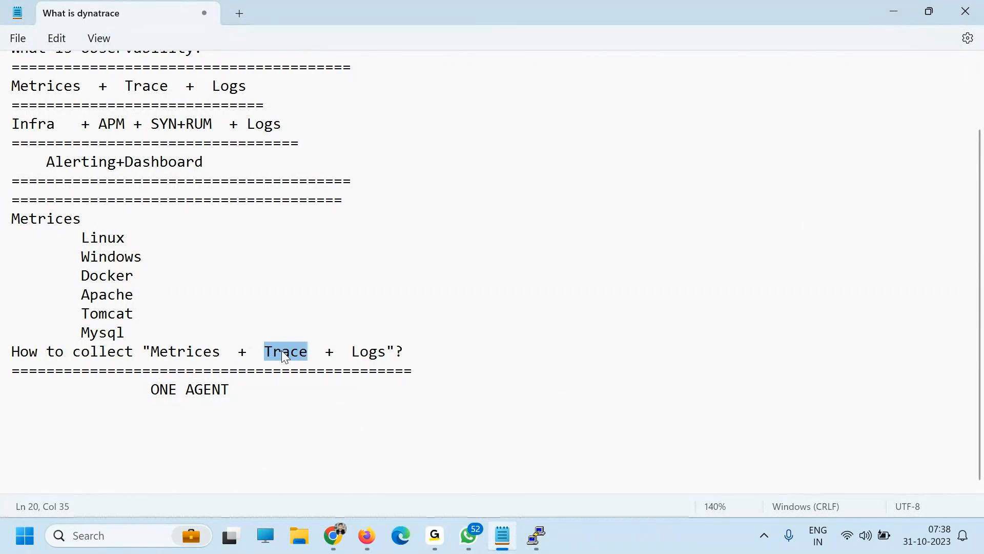
double_click(368, 351)
drag(229, 390, 149, 391)
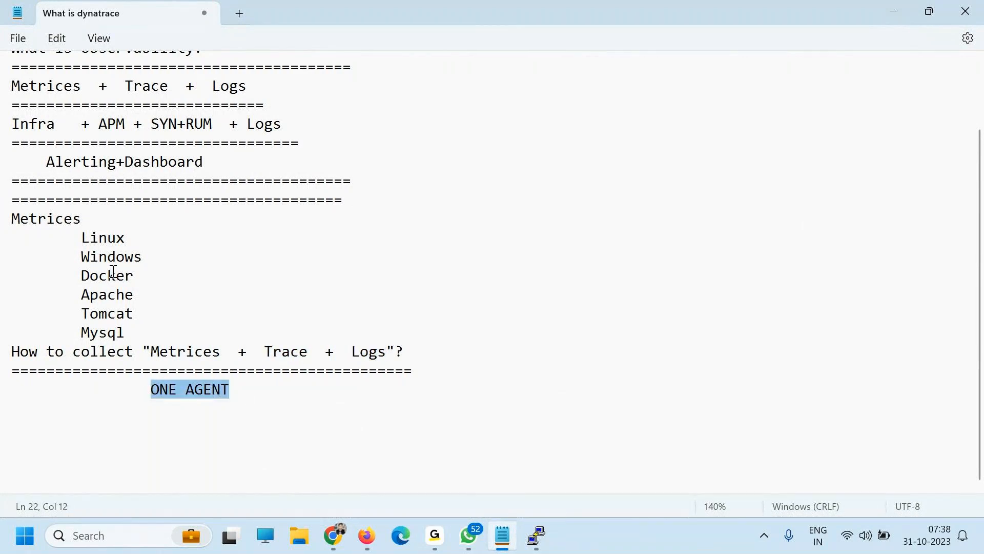
- Highlight Linux, Windows and Docker in the metrics list, then clear the selection
drag(125, 237, 73, 235)
drag(154, 253, 82, 256)
click(141, 277)
drag(141, 277, 85, 282)
click(151, 295)
drag(143, 352, 42, 239)
click(89, 294)
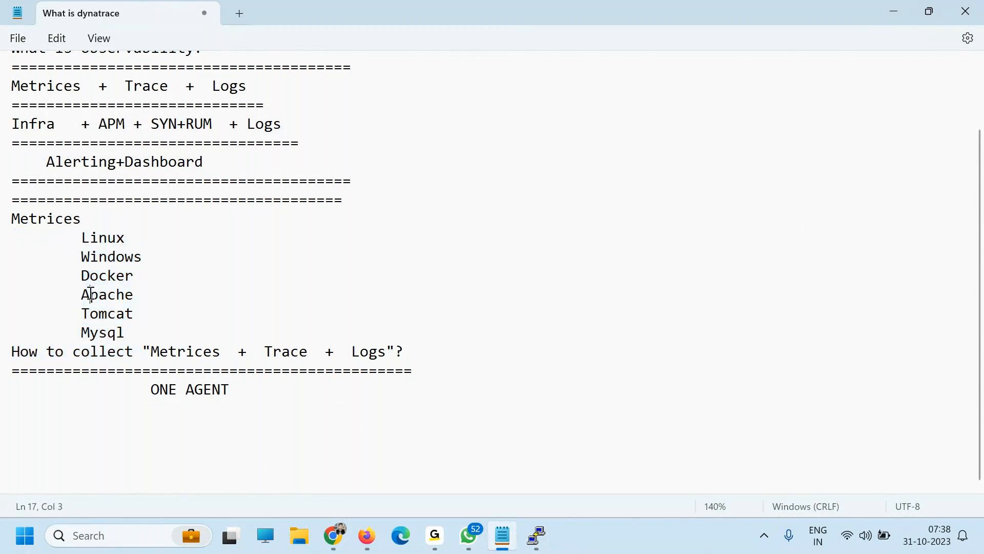
click(334, 535)
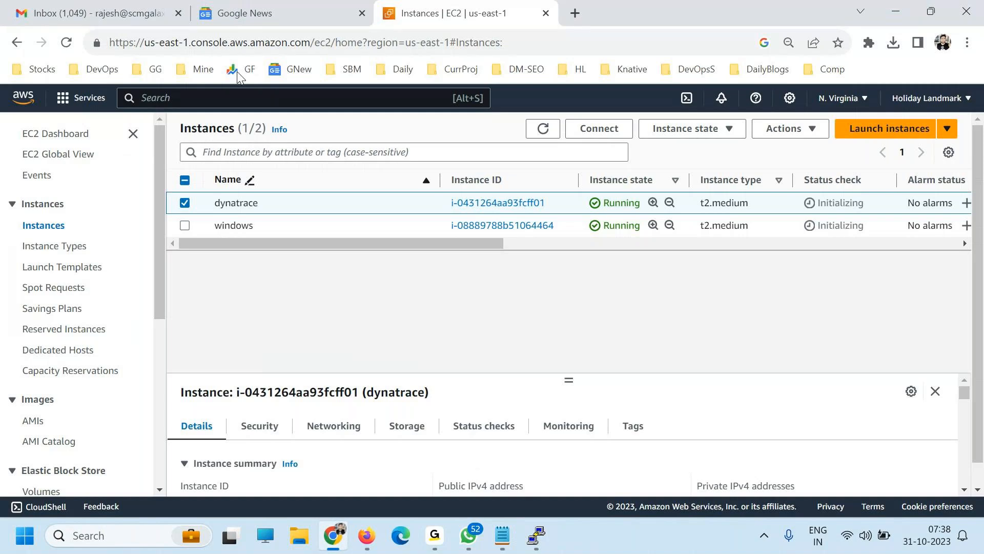
- Open the Deploy OneAgent app in Dynatrace by searching Apps for 'one'
click(366, 535)
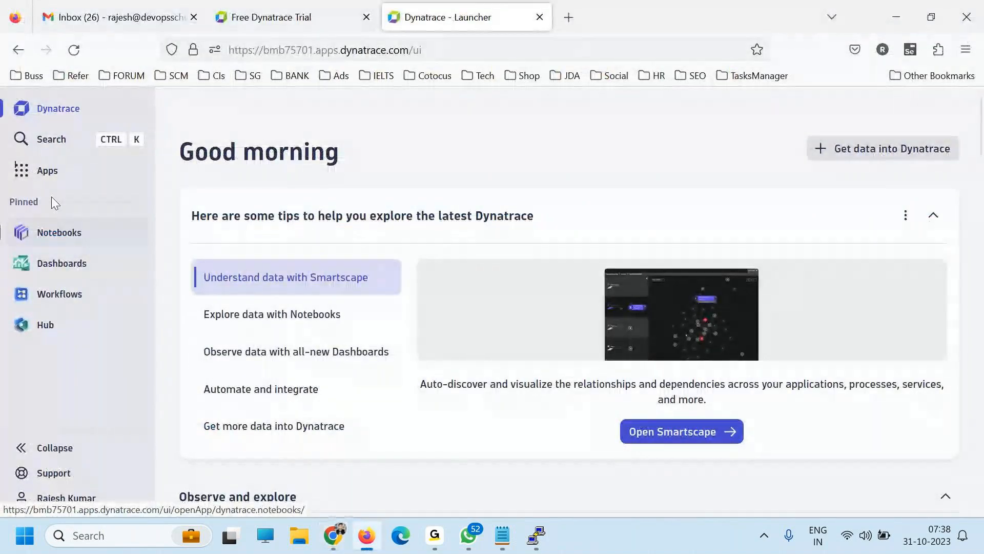
click(30, 168)
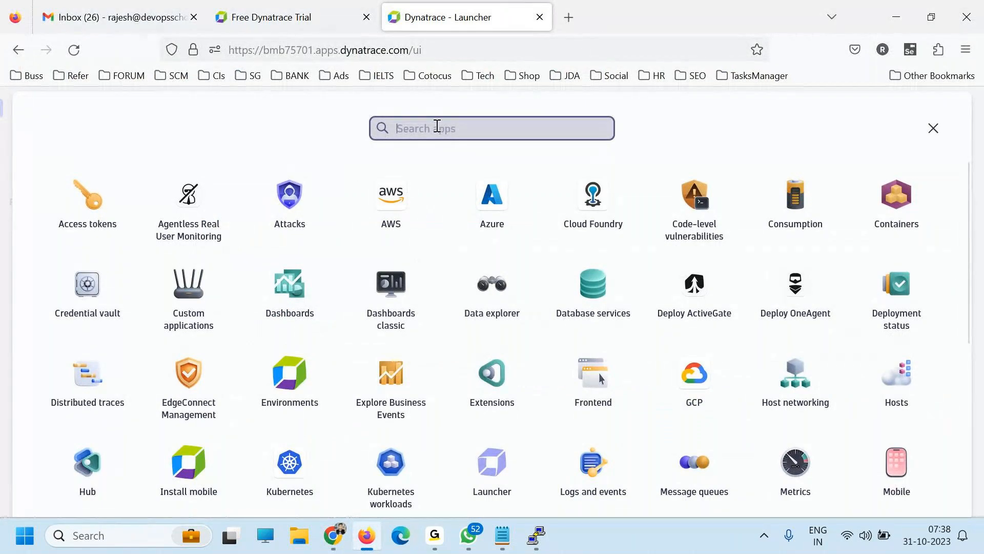
text(one)
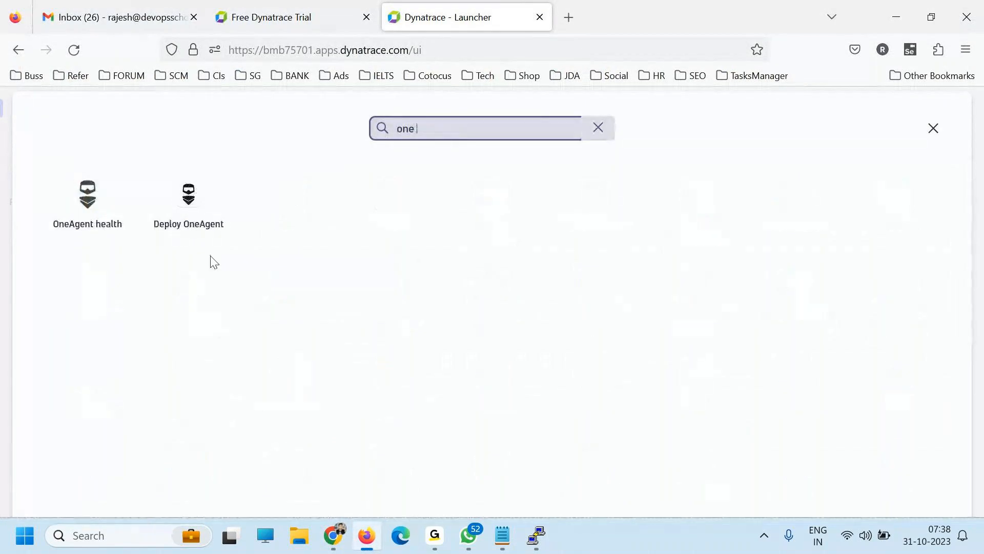
click(200, 230)
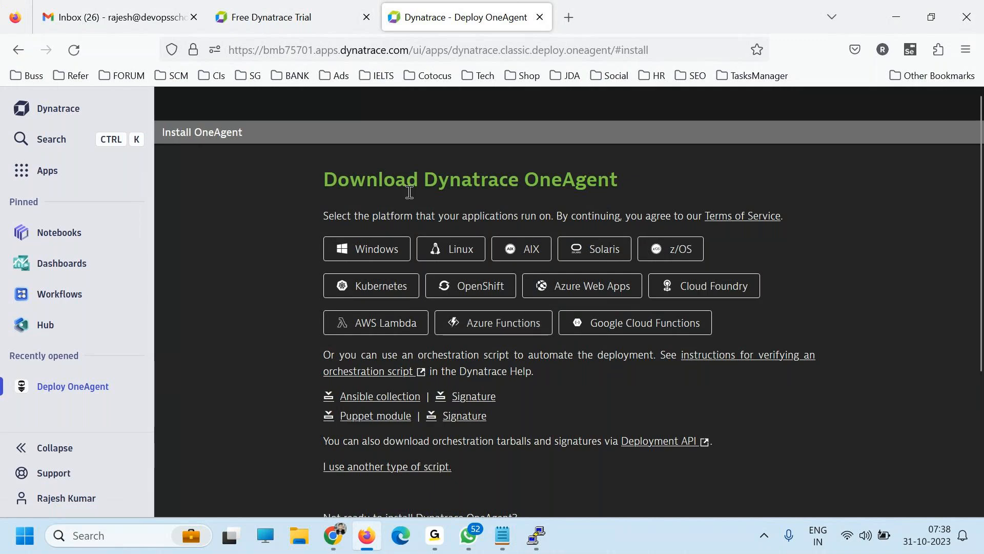
drag(613, 183, 339, 179)
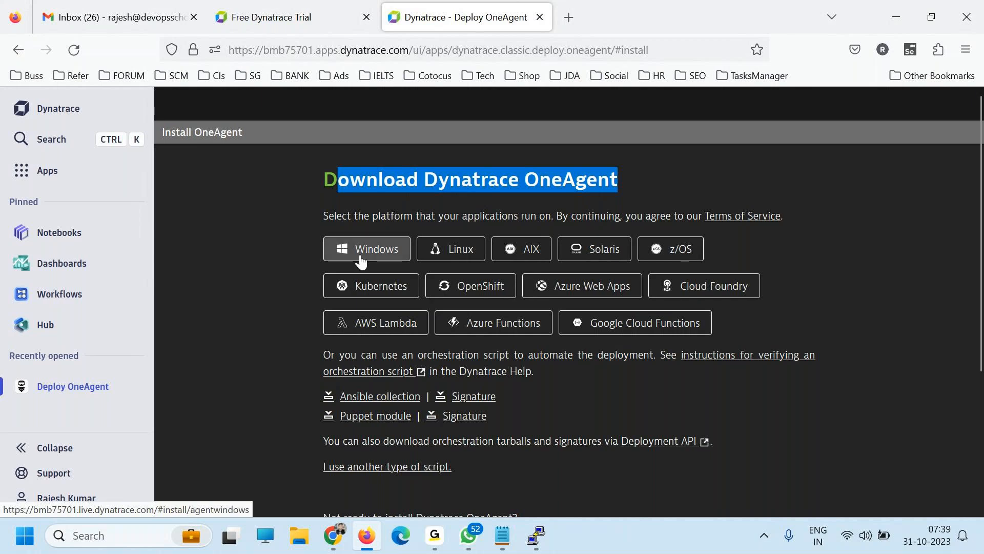
- Capture the OneAgent platform choices area with Snipping Tool
click(77, 536)
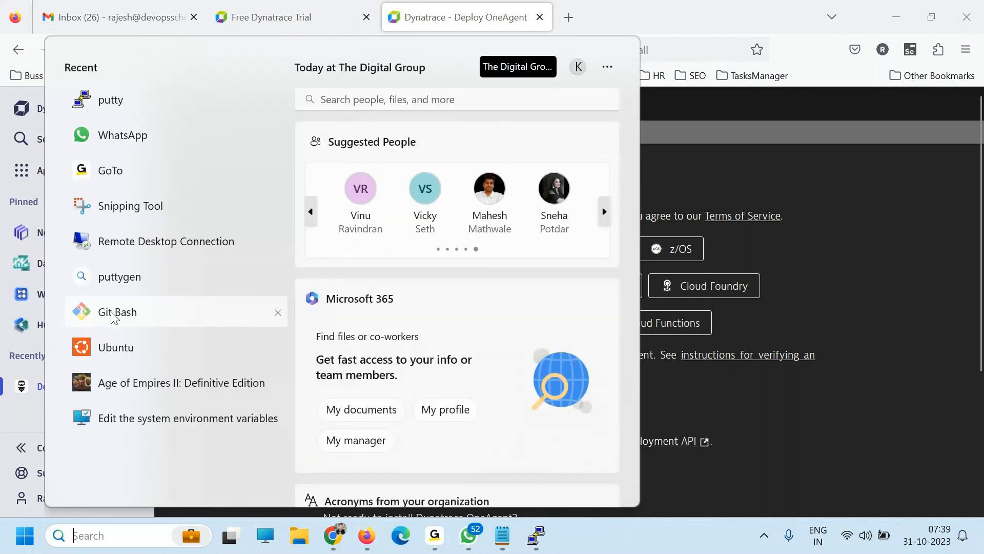
click(116, 204)
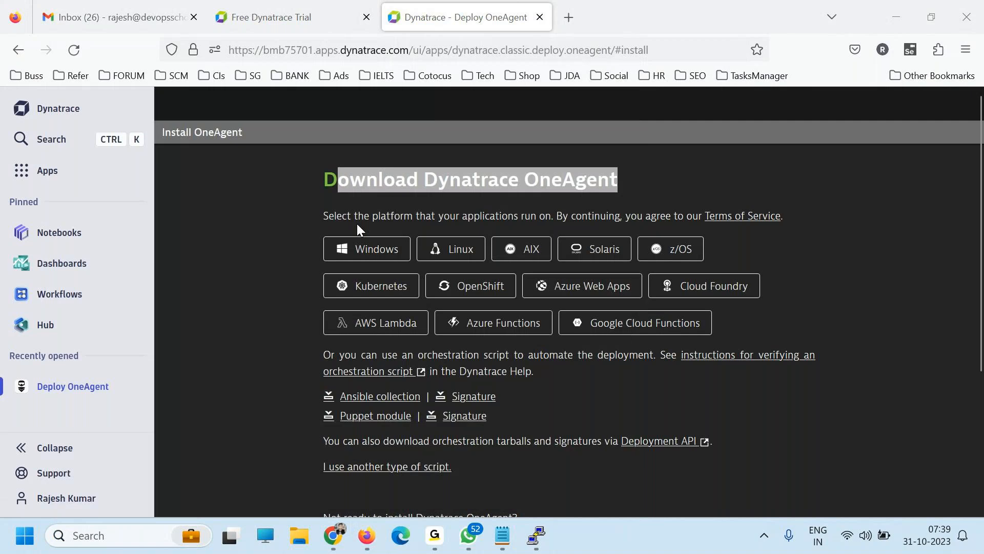
key(ctrl+n)
drag(281, 161, 878, 481)
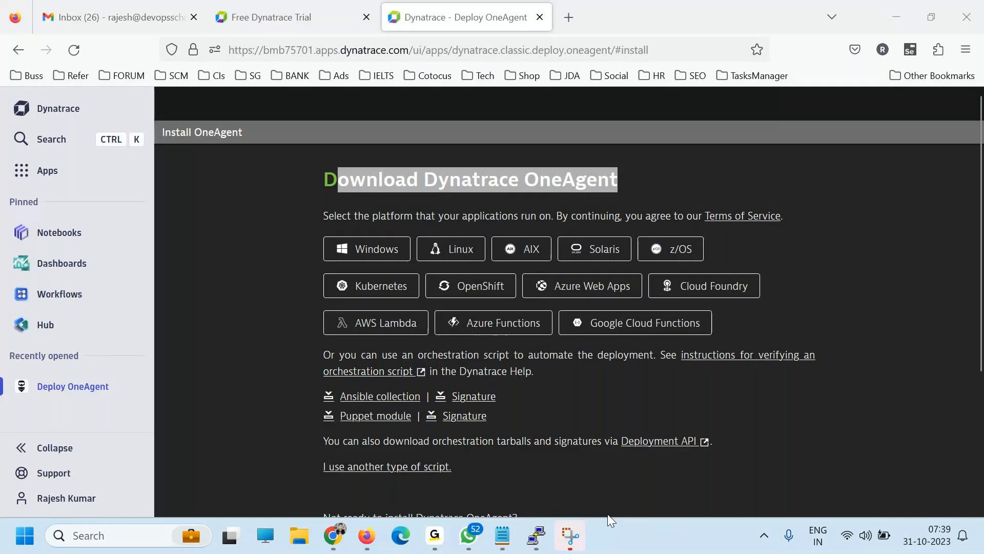
- Maximize the snip and draw an orange pen bracket around the platform choices
click(851, 187)
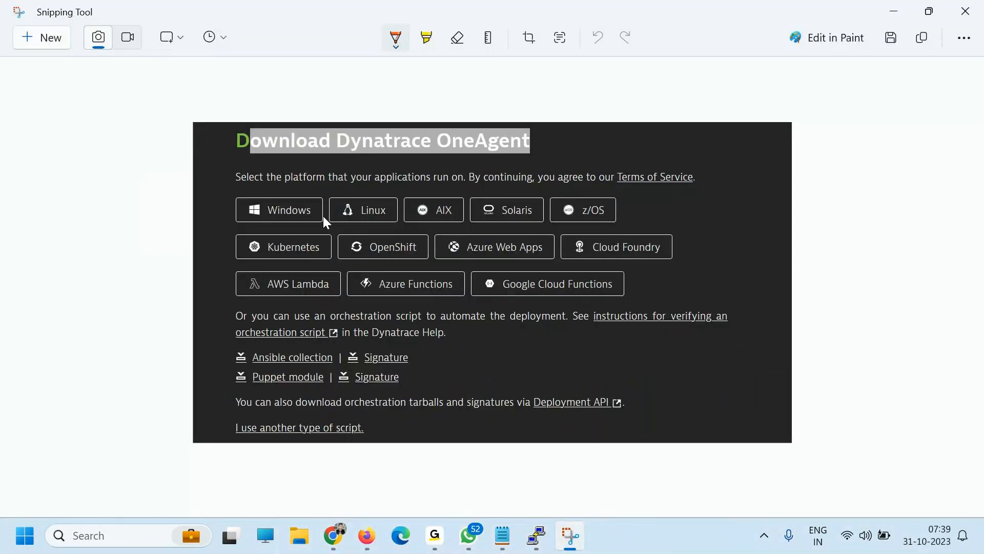
mouse_move(236, 179)
mouse_down()
mouse_move(209, 180)
mouse_move(212, 291)
mouse_move(224, 314)
mouse_up()
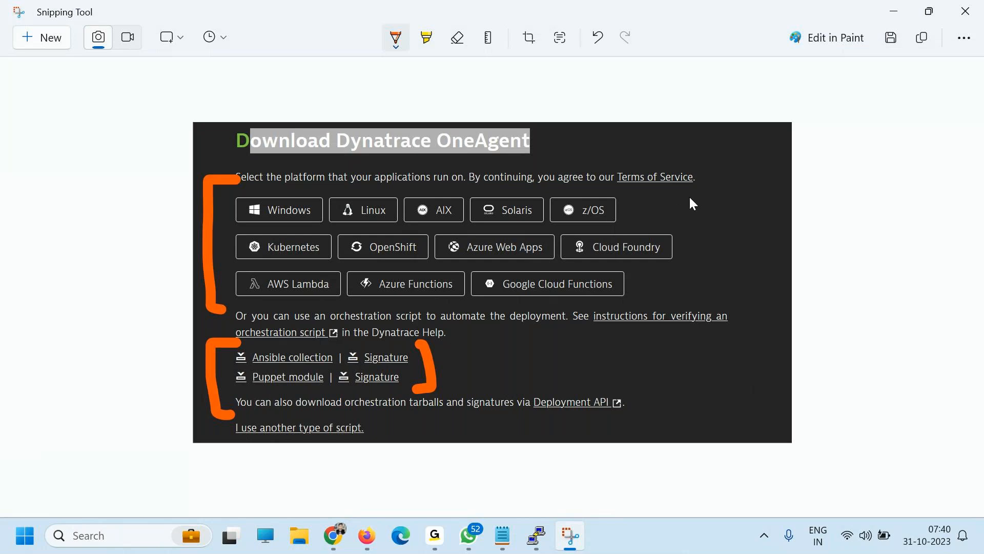
click(342, 532)
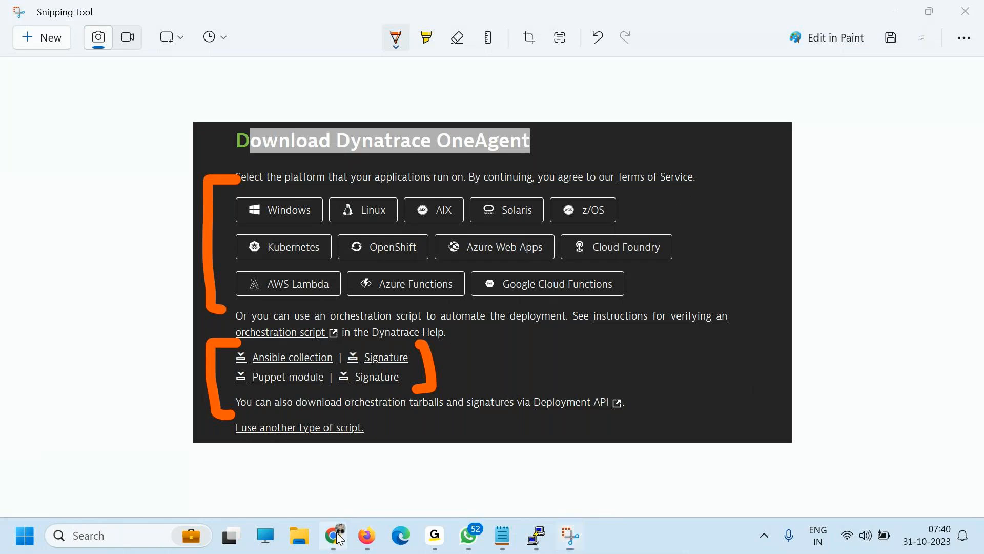
- Choose Linux on the Deploy OneAgent page and generate a new PaaS token
click(367, 536)
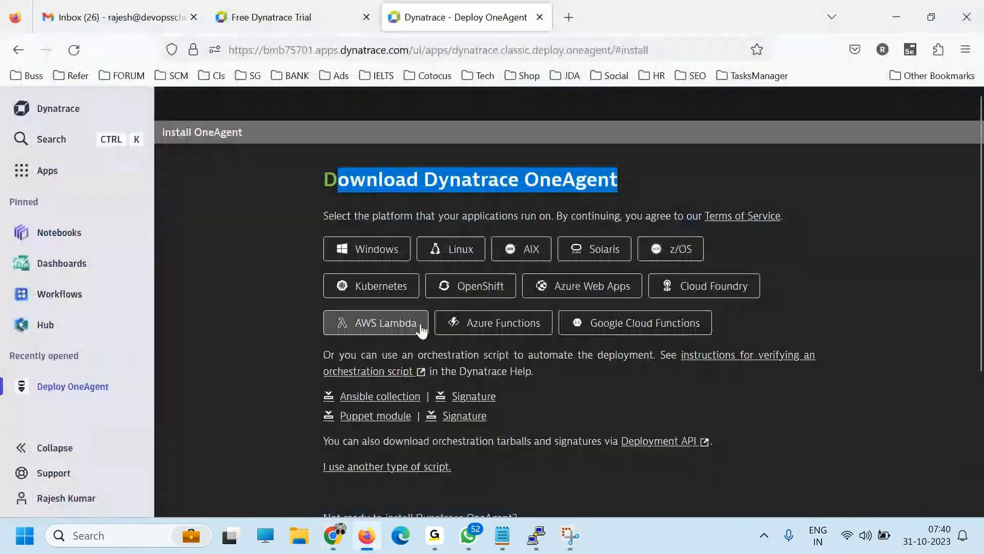
click(450, 251)
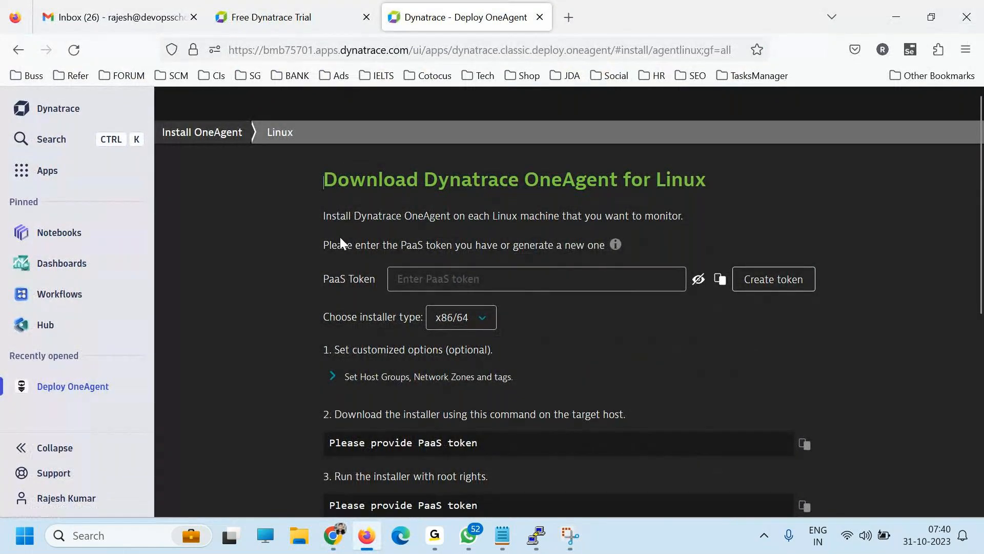
scroll(352, 461, down, 1)
scroll(358, 472, up, 1)
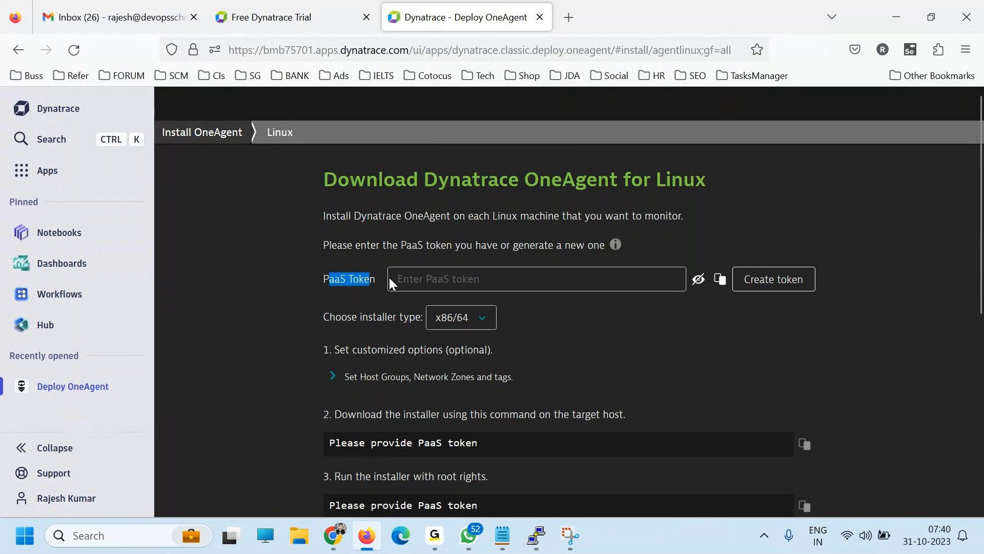
click(443, 277)
click(329, 278)
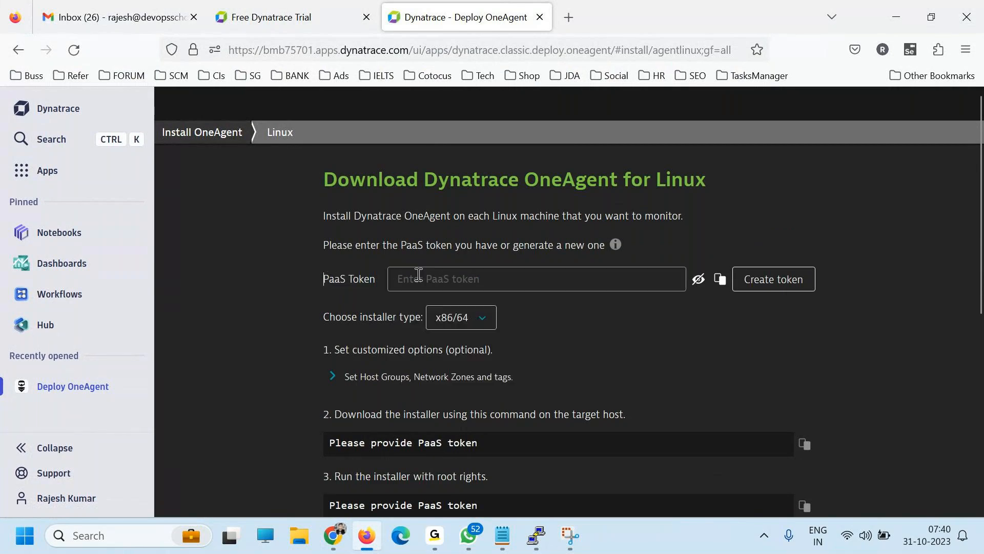
click(765, 281)
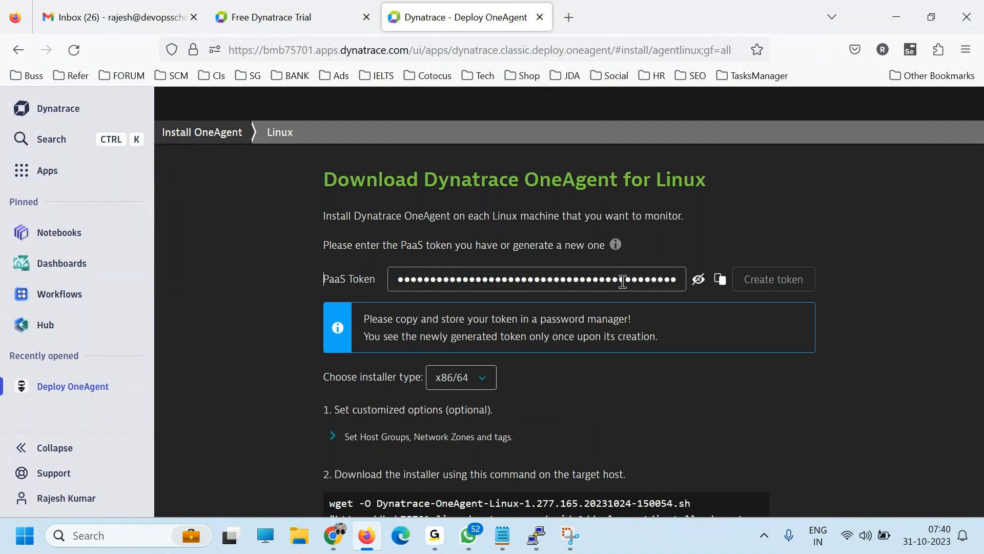
- Select the wget download and signature-verification commands to review them
scroll(674, 339, down, 1)
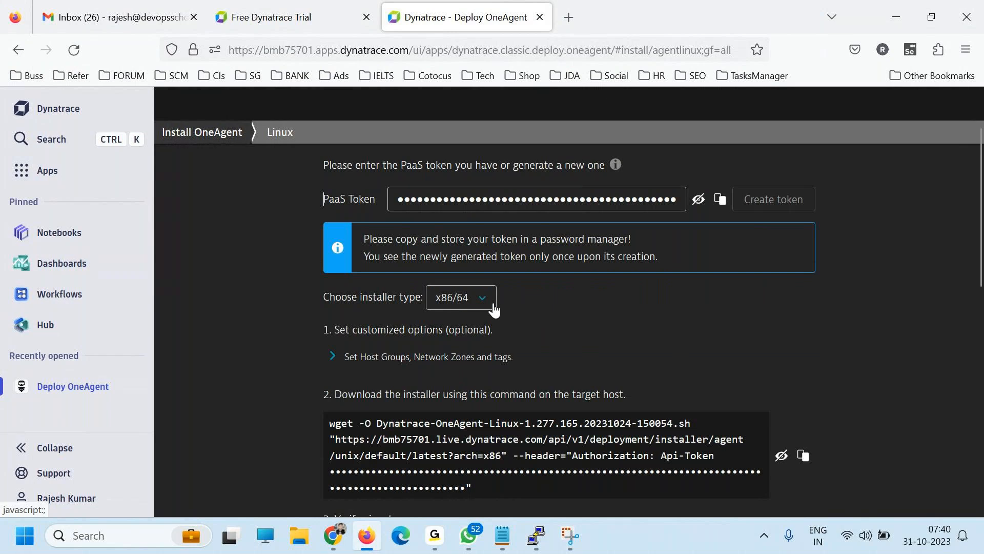
scroll(504, 308, down, 2)
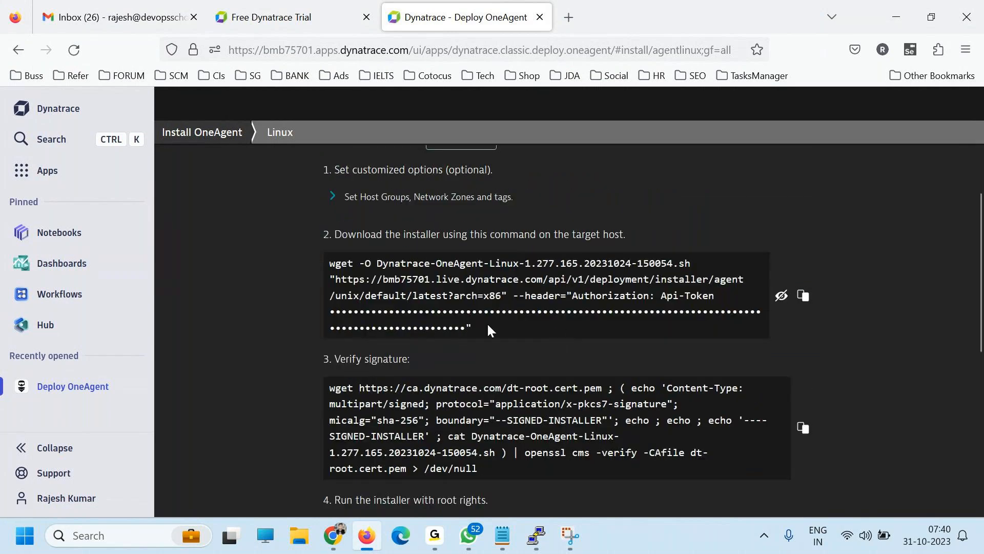
drag(487, 326, 620, 236)
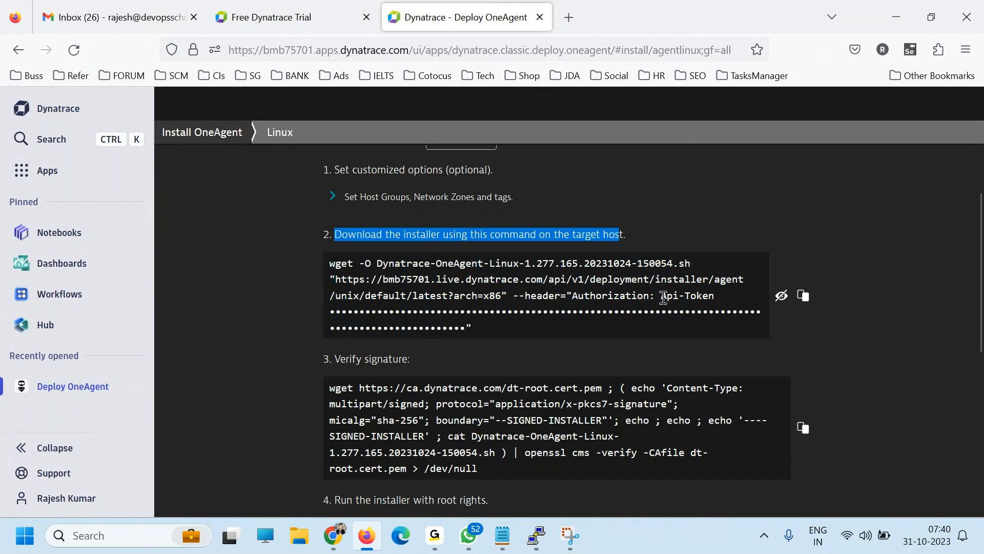
scroll(579, 374, down, 2)
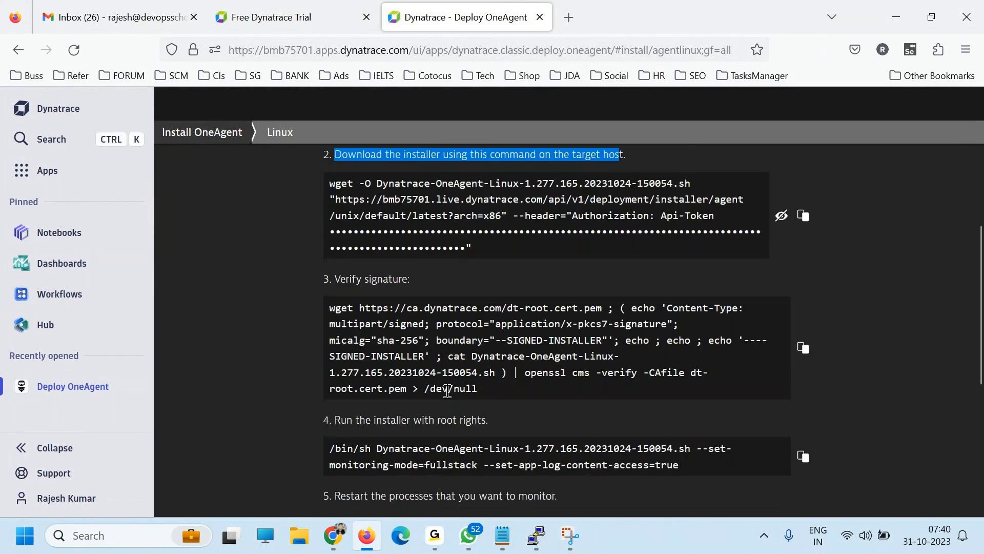
drag(479, 393, 325, 310)
scroll(374, 299, up, 2)
drag(472, 327, 674, 301)
scroll(405, 368, down, 6)
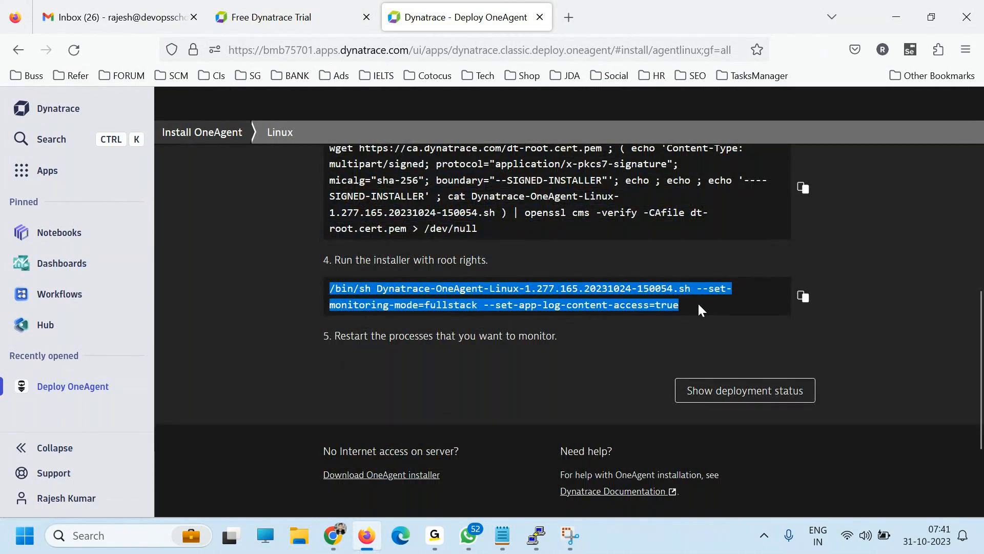
scroll(697, 303, up, 6)
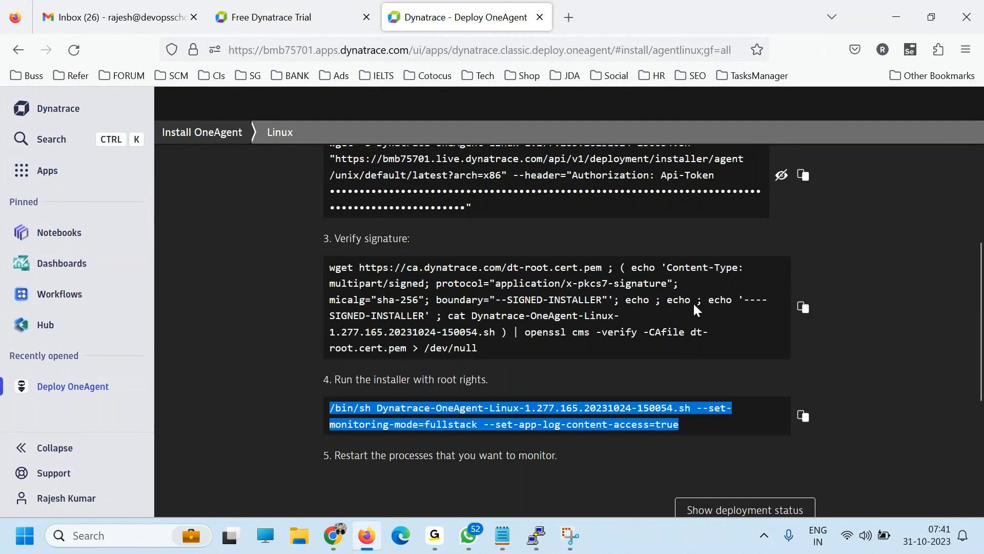
- Paste and run the wget OneAgent installer download command in the root PuTTY shell
key(alt+Tab)
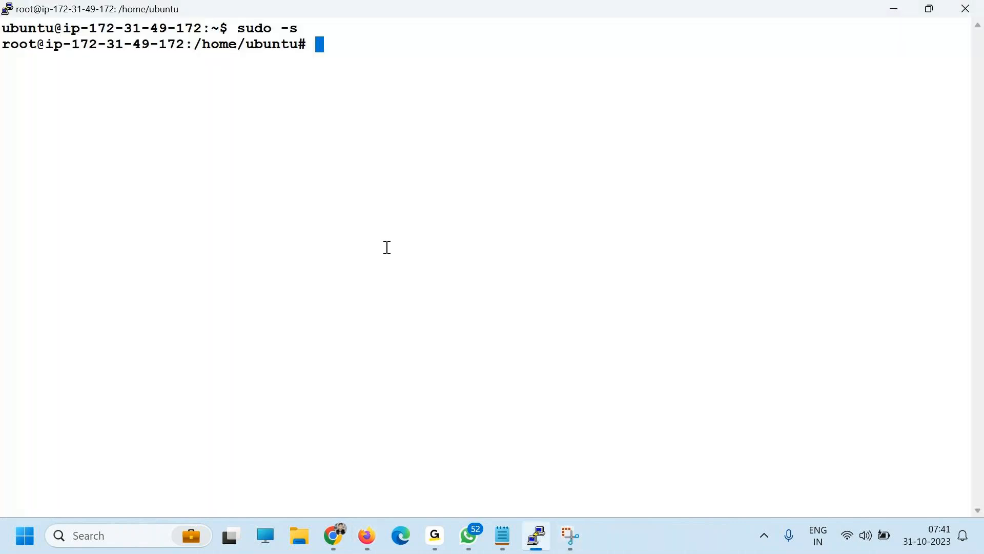
right_click(341, 160)
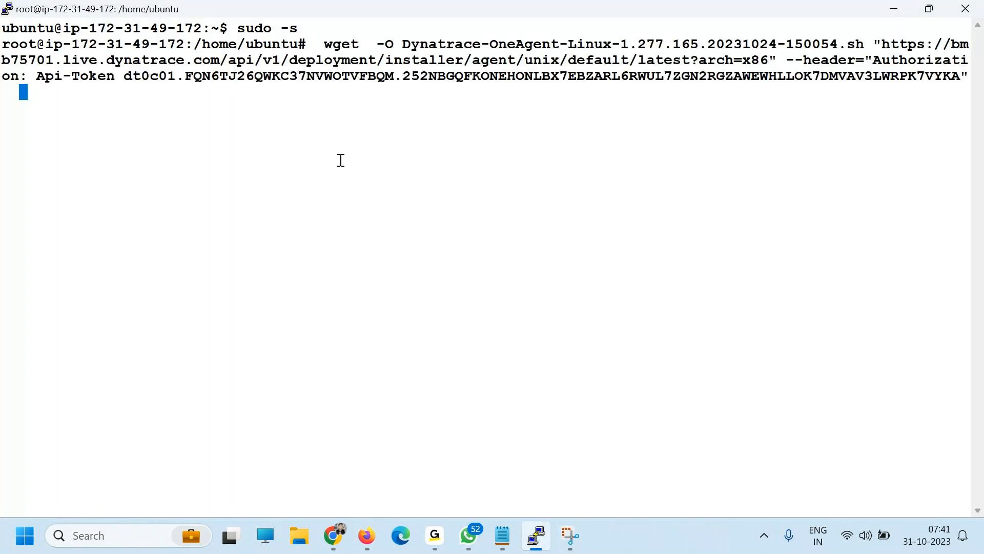
key(Return)
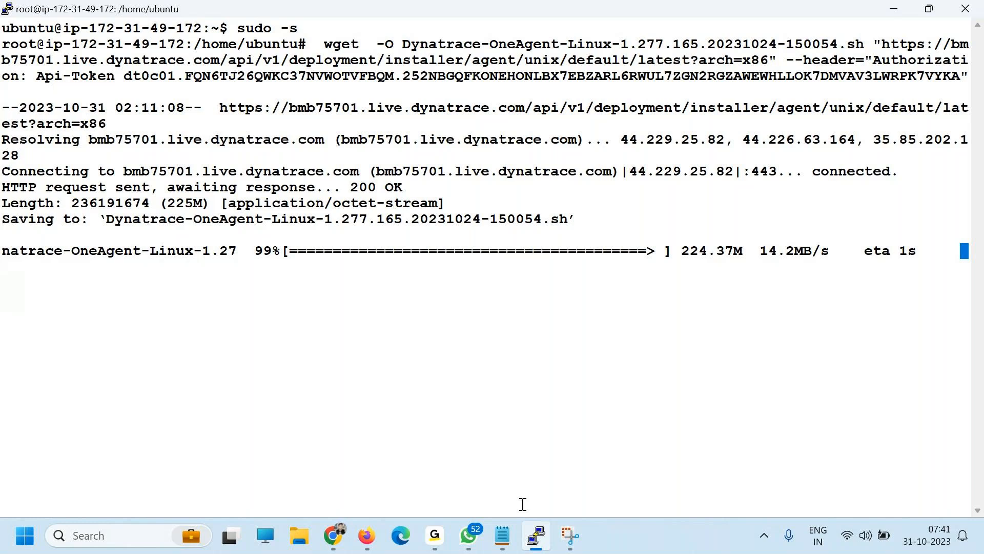
click(535, 535)
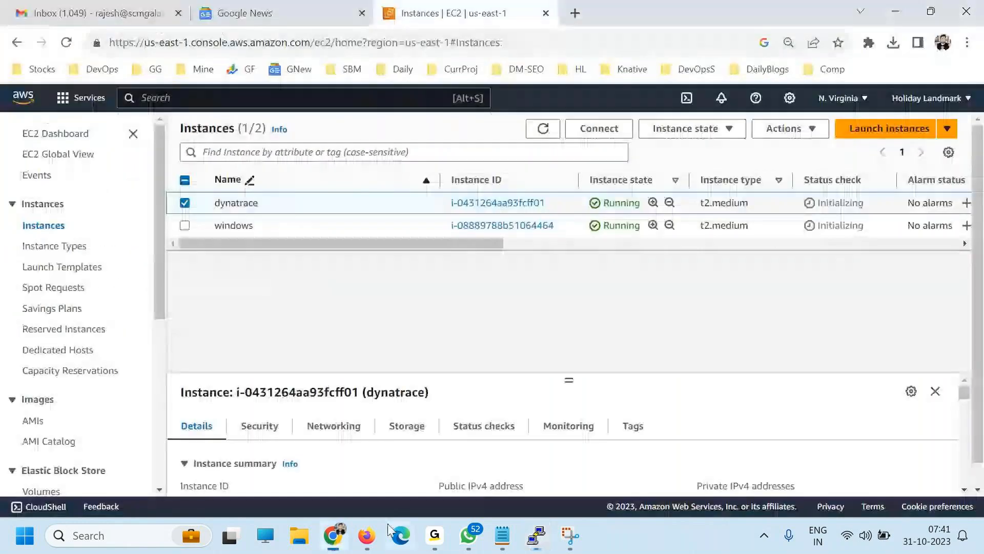
click(367, 535)
scroll(388, 365, down, 2)
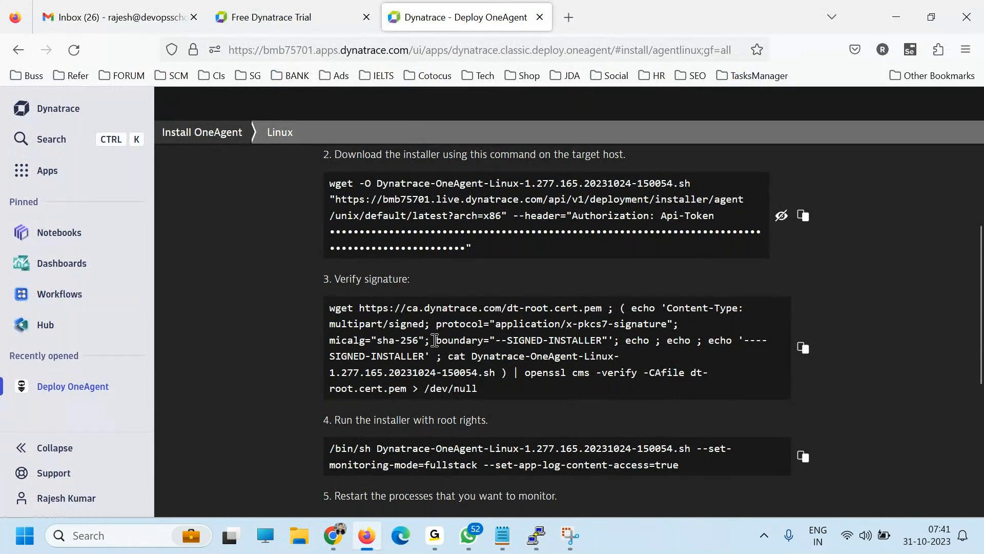
- Copy Dynatrace's step-4 /bin/sh installer command and run it in PuTTY's root shell in fullstack mode
drag(390, 311, 478, 388)
scroll(389, 349, down, 2)
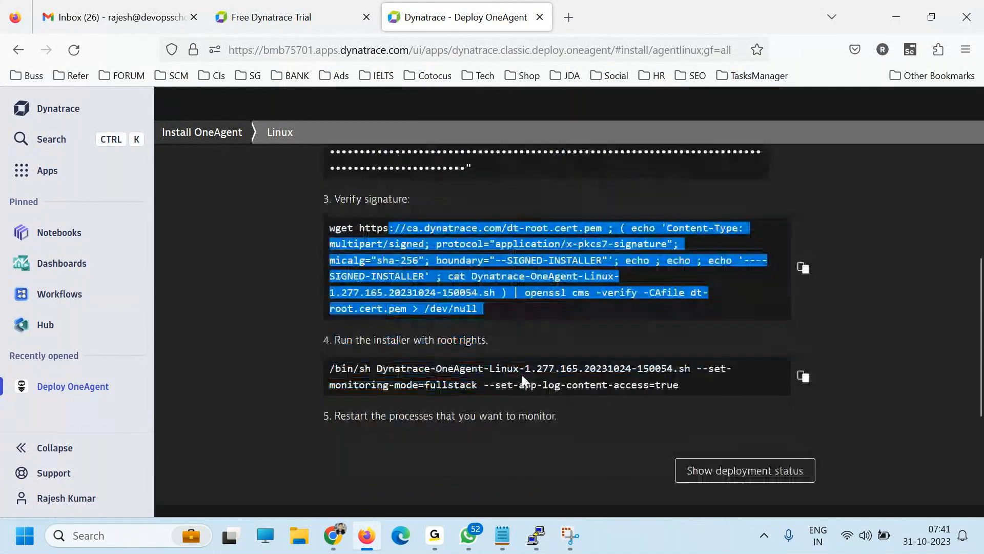
drag(679, 386, 366, 362)
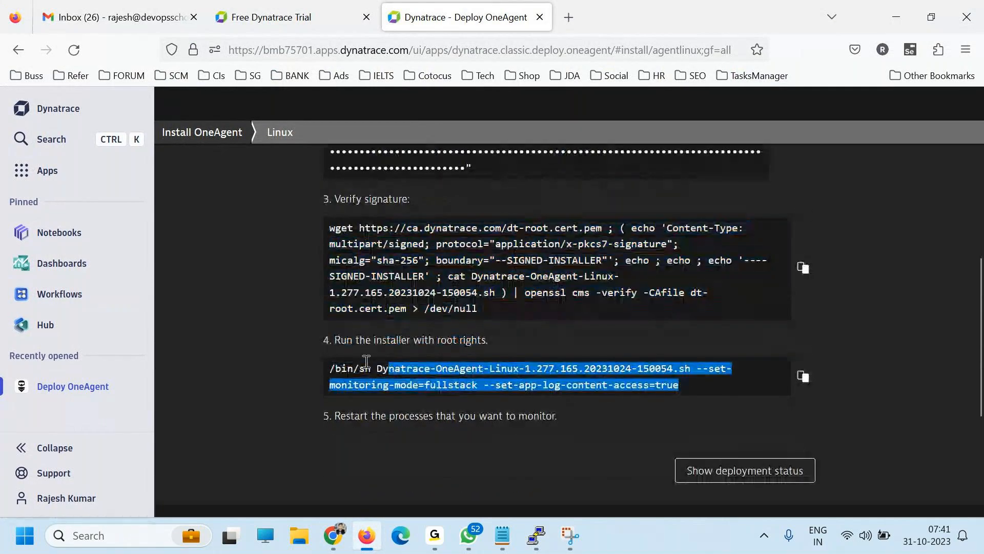
click(805, 378)
click(536, 536)
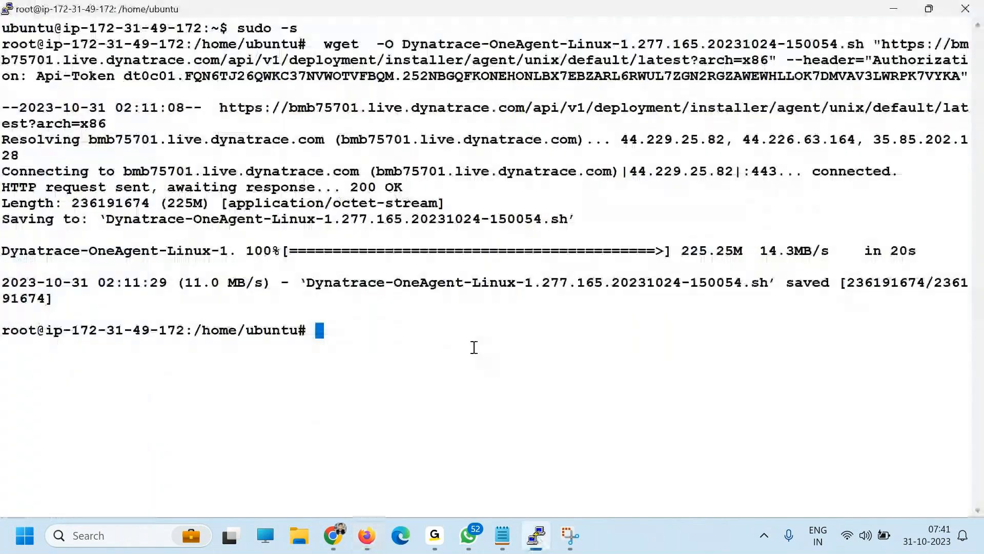
right_click(474, 347)
key(Return)
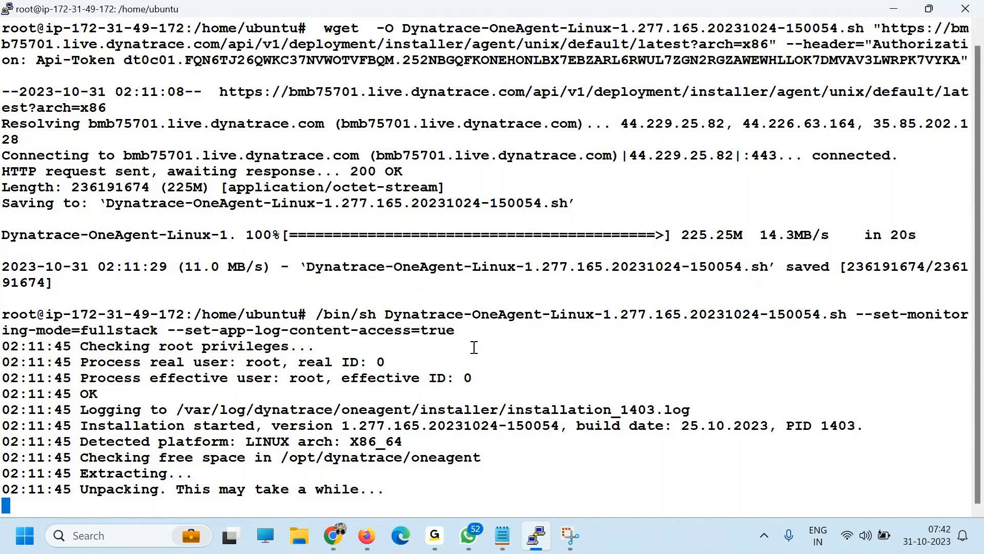
- Review the installer download and signature verification commands on the Deploy OneAgent page
click(366, 535)
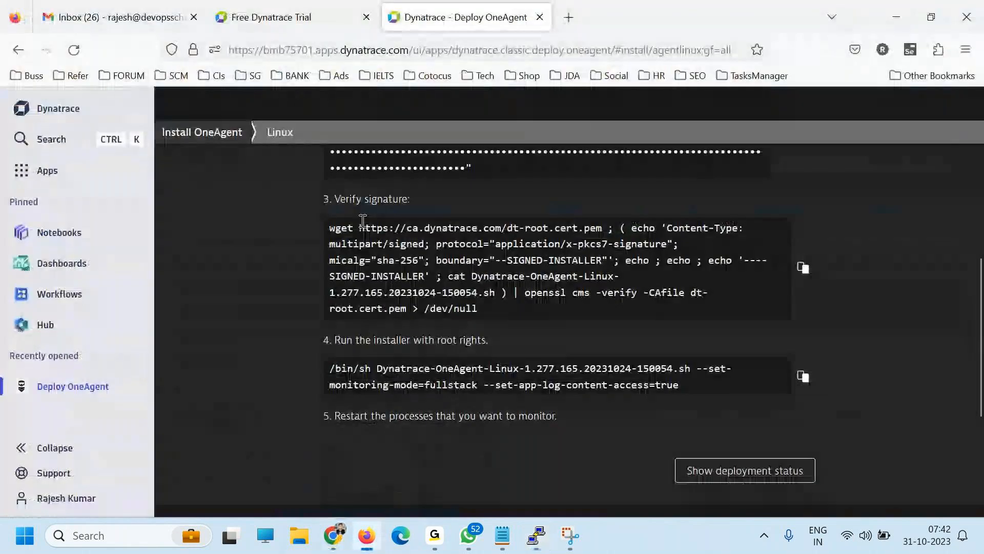
scroll(363, 220, up, 4)
scroll(334, 308, down, 3)
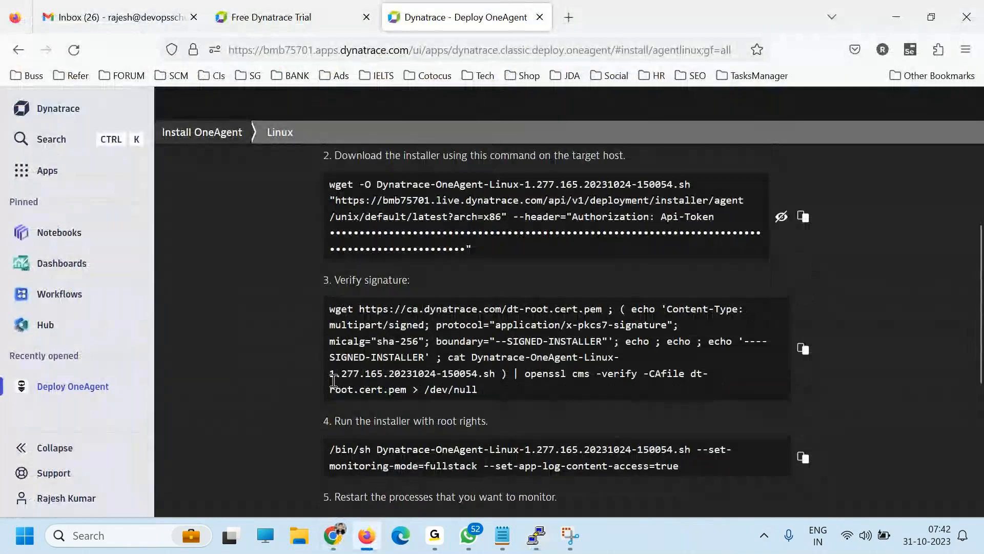
mouse_move(329, 312)
mouse_down()
mouse_move(389, 356)
mouse_move(478, 389)
mouse_up()
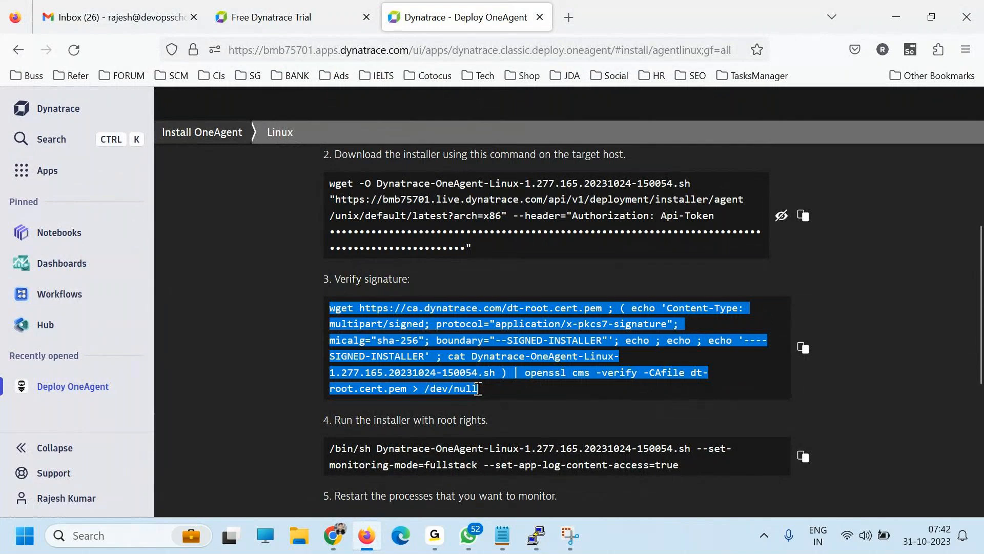
click(478, 388)
triple_click(464, 378)
scroll(464, 378, up, 2)
drag(471, 328, 334, 263)
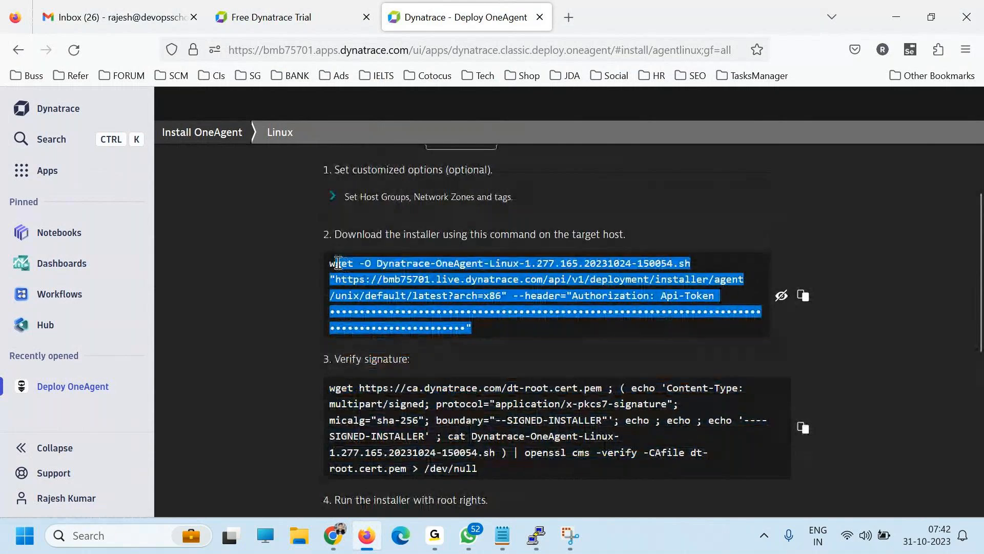
scroll(336, 260, down, 2)
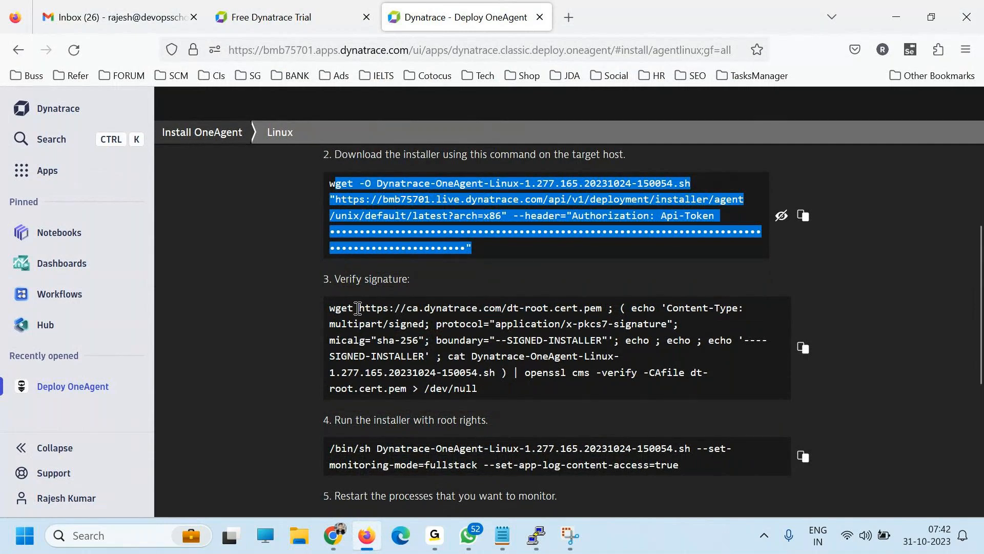
scroll(373, 341, up, 2)
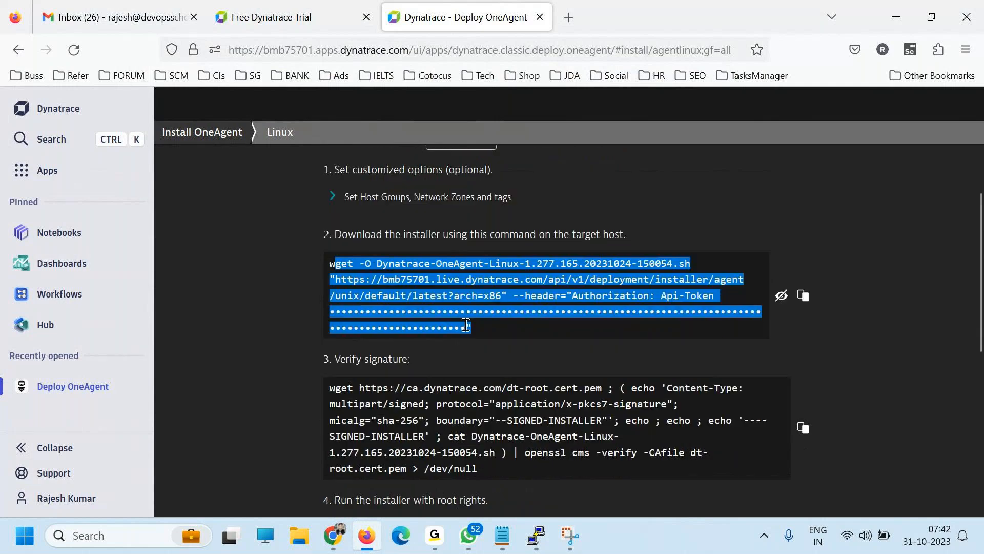
click(486, 333)
drag(459, 324, 326, 266)
scroll(324, 257, down, 2)
click(478, 244)
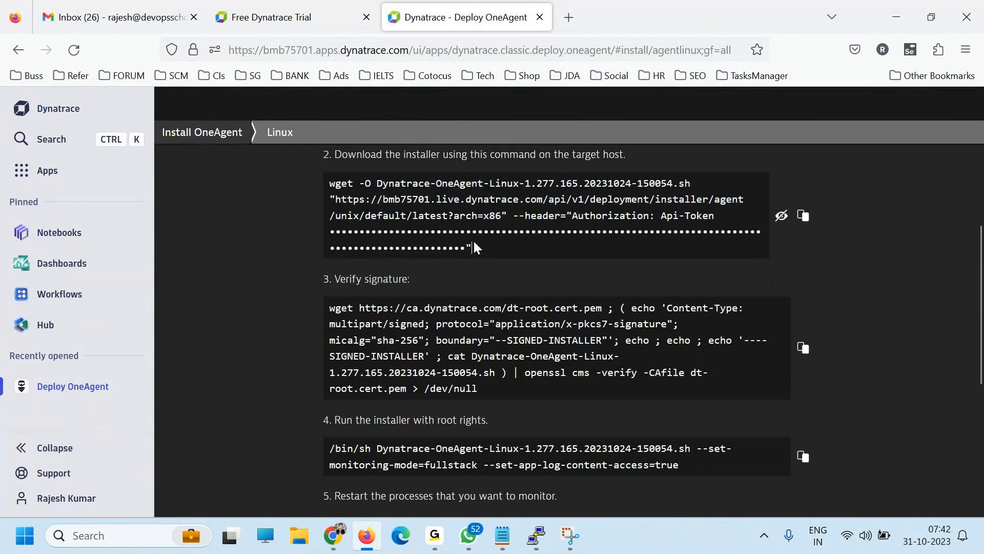
- Select the full verify and run-installer commands to compare them with what was run
key(ctrl+a)
click(337, 306)
key(ctrl+a)
scroll(331, 288, down, 4)
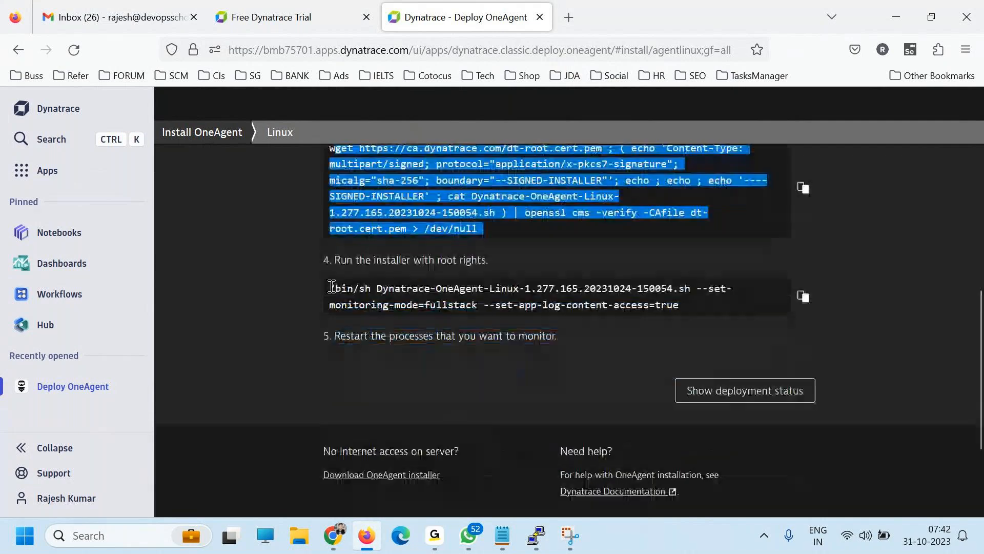
click(332, 287)
key(ctrl+a)
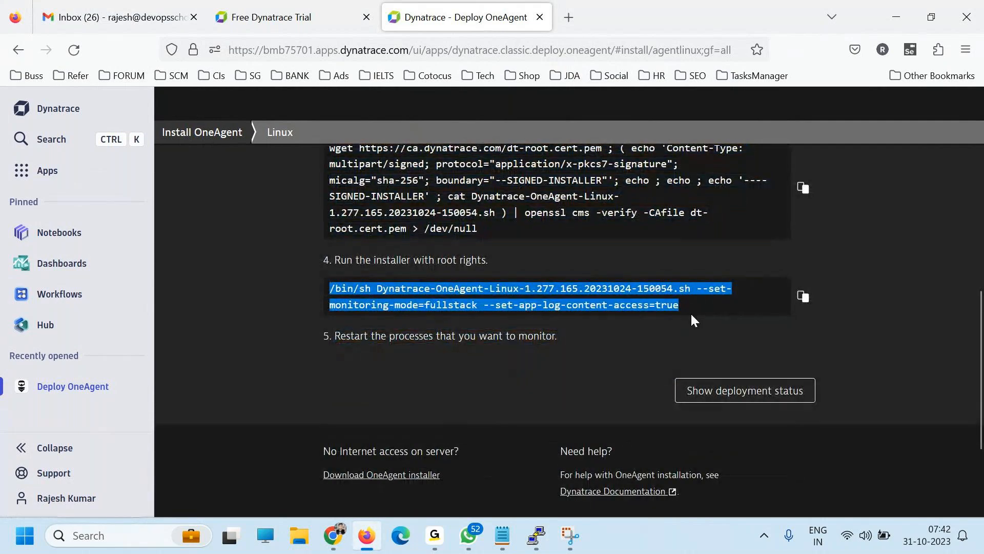
scroll(610, 318, up, 2)
drag(483, 308, 329, 228)
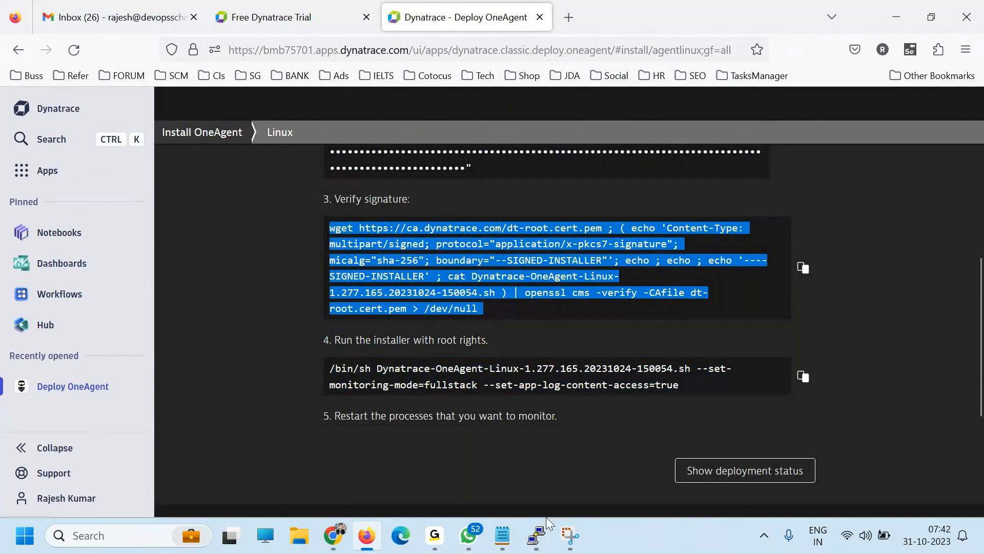
- Confirm the install finished in PuTTY, then open the OneAgent deployment status in Dynatrace
click(536, 535)
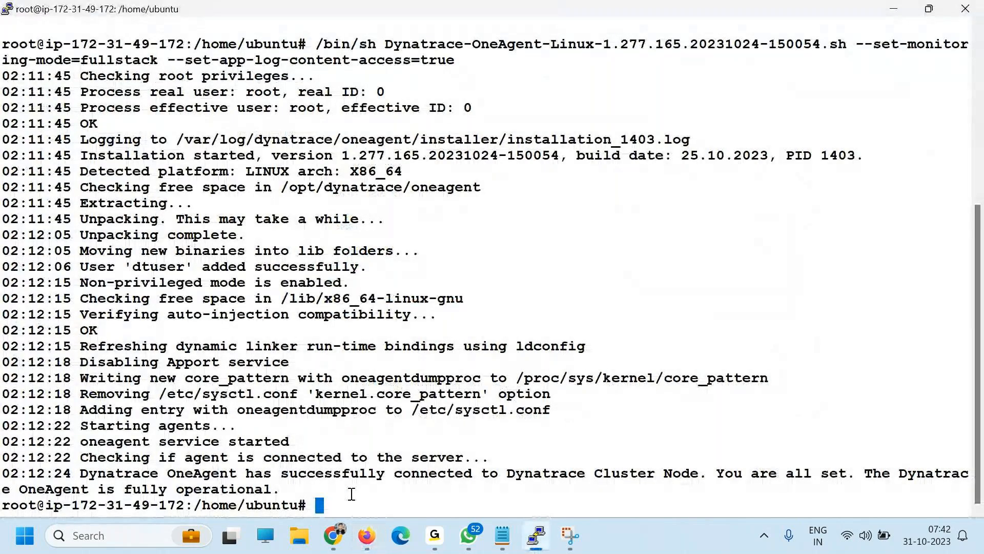
click(340, 521)
click(366, 535)
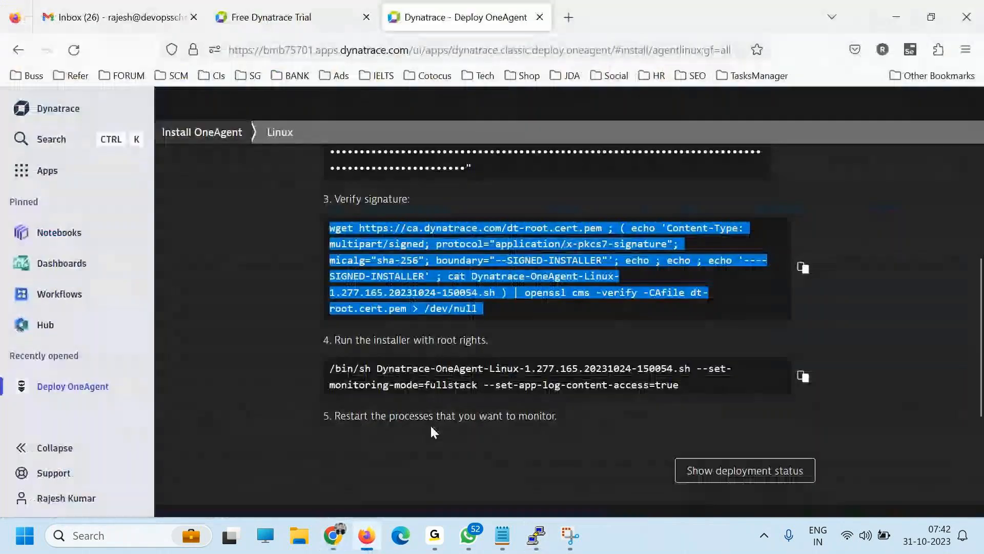
scroll(459, 448, down, 2)
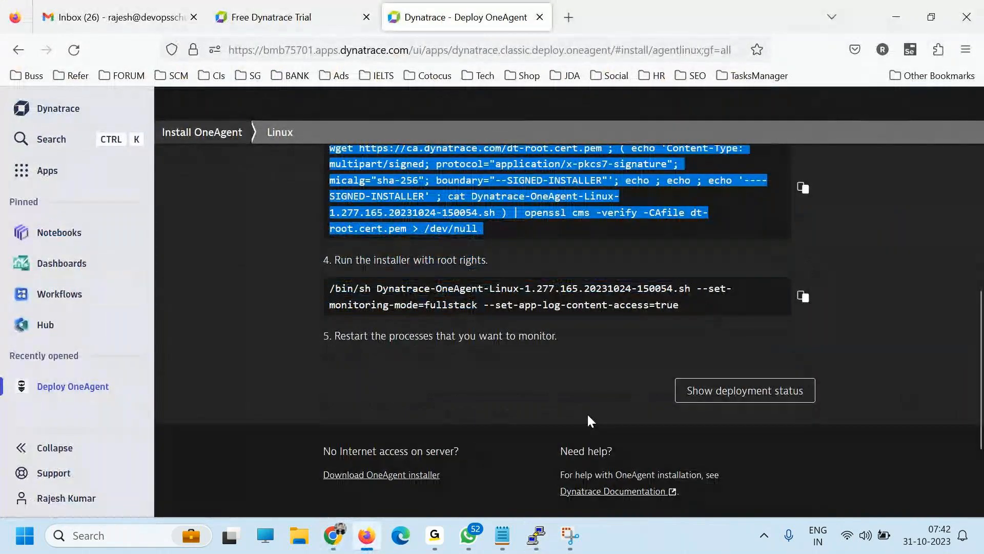
click(709, 394)
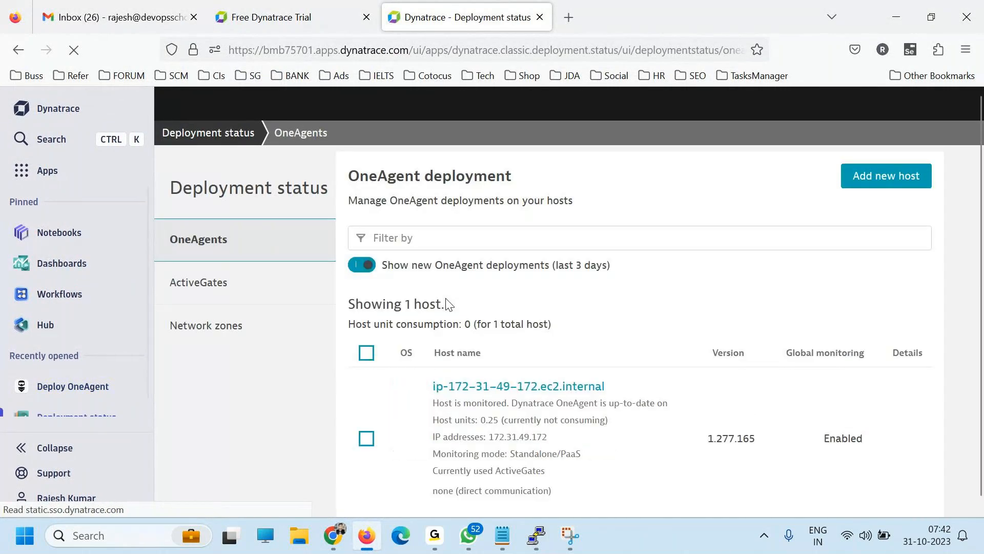
- Check agent version 1.277.165, expand the ip-172-31-49-172.ec2.internal host details, and open its overview
scroll(643, 400, down, 1)
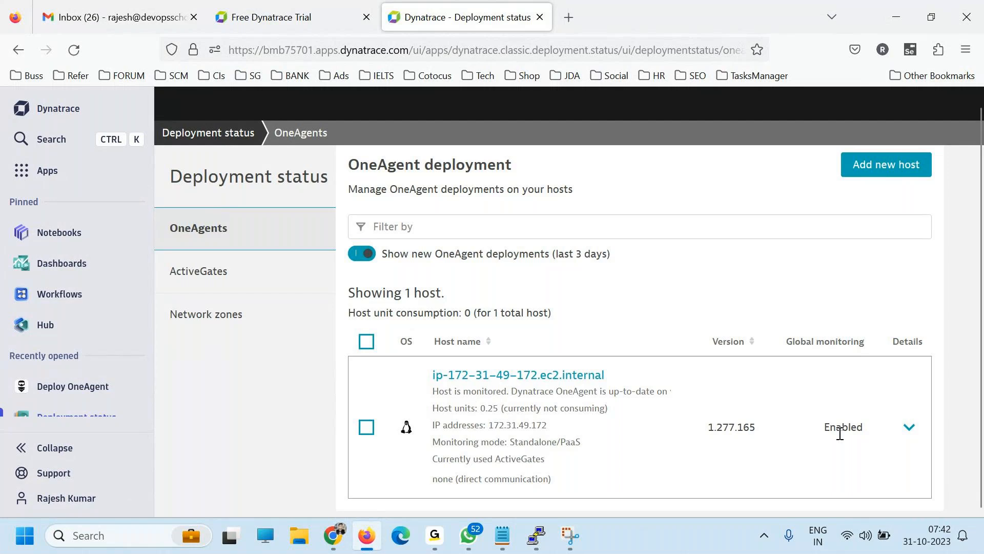
drag(709, 421, 762, 427)
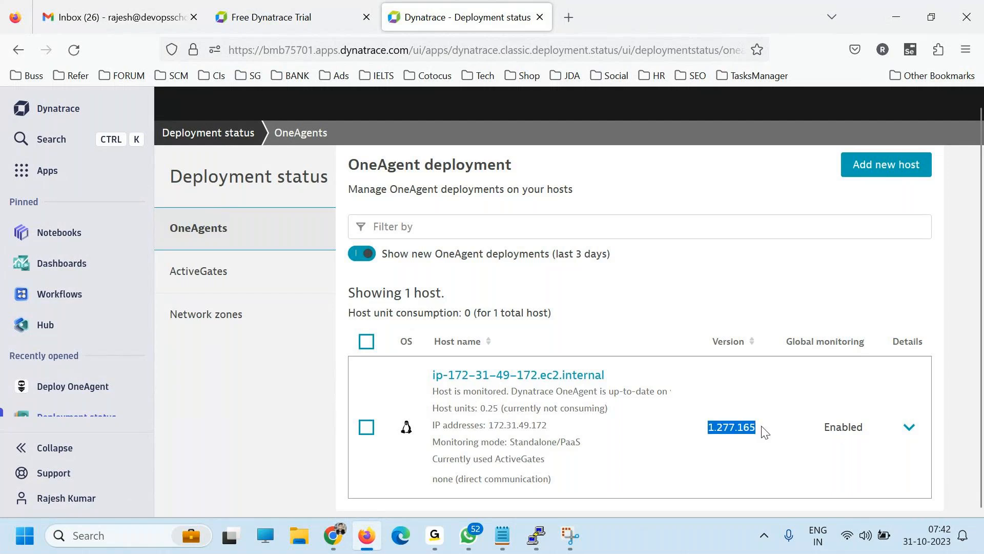
click(908, 427)
scroll(871, 431, down, 3)
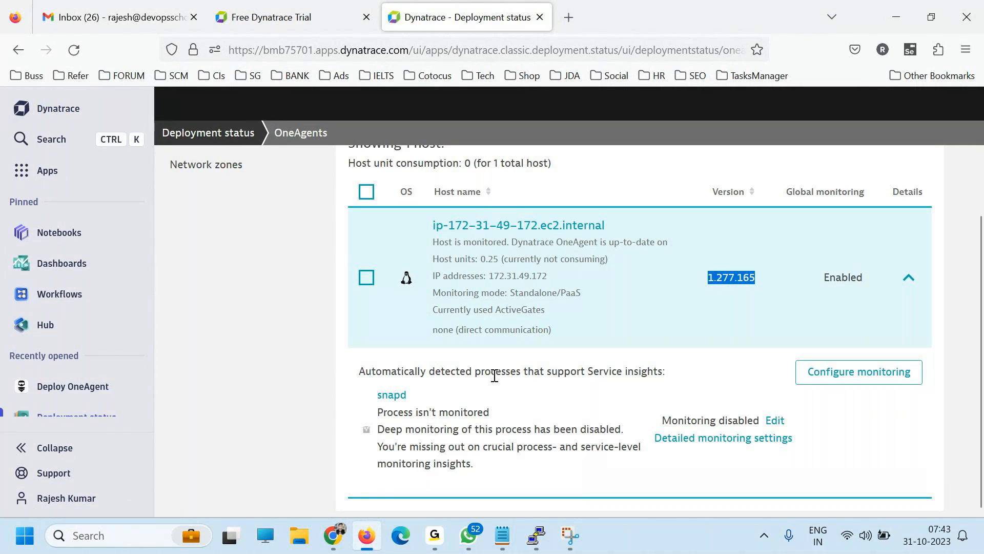
scroll(495, 375, up, 1)
scroll(487, 338, up, 2)
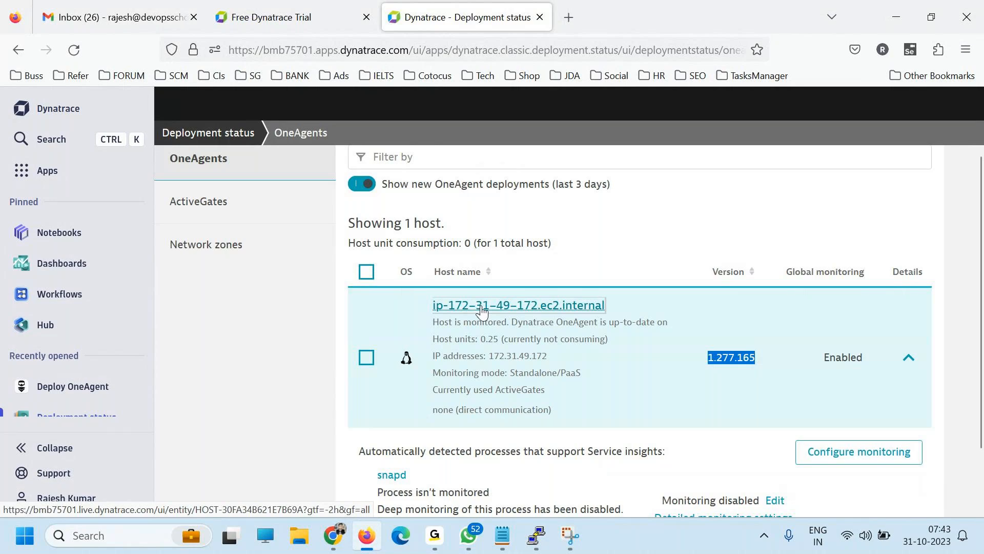
click(482, 306)
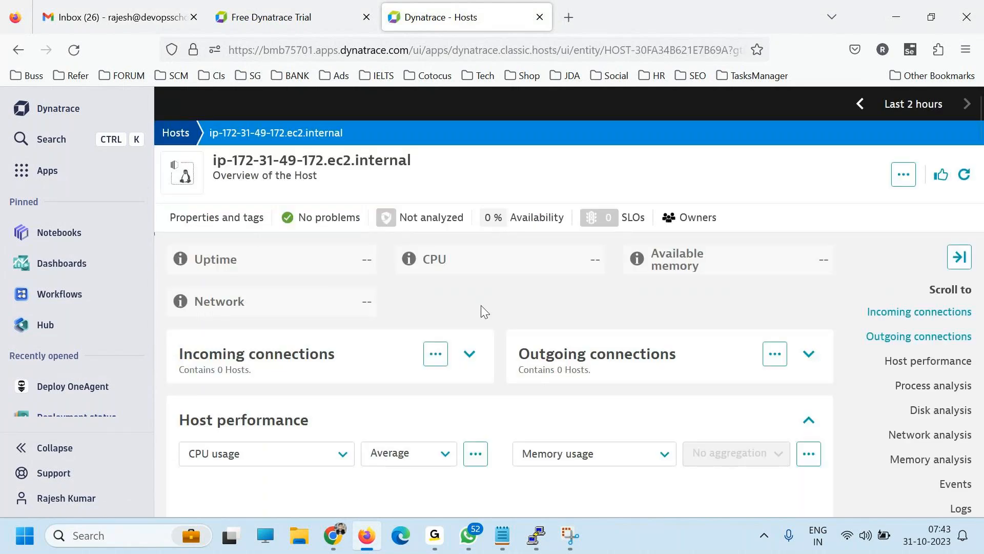
- Scroll the host overview, verify the successful connection lines in PuTTY, then return to Dynatrace
scroll(421, 354, down, 7)
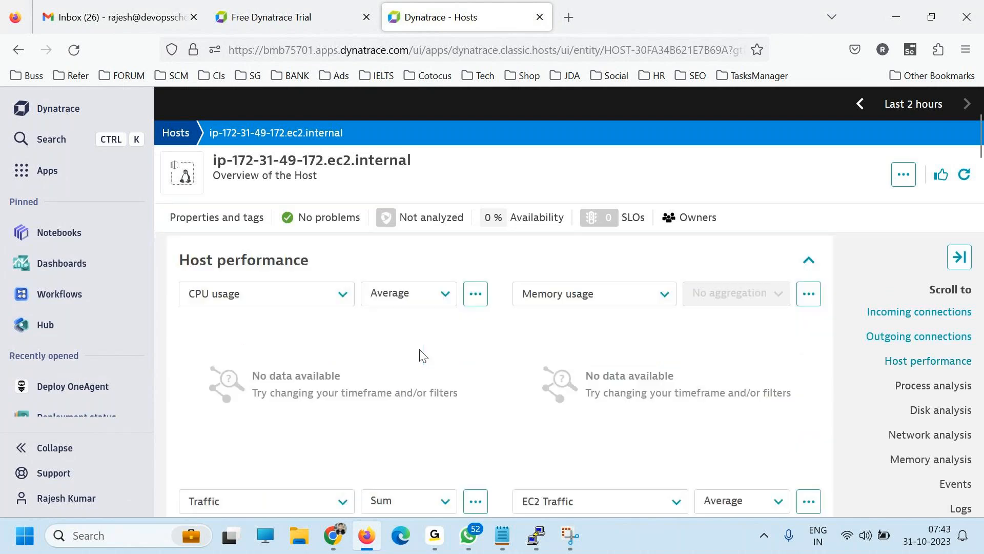
scroll(422, 355, up, 3)
scroll(422, 356, up, 4)
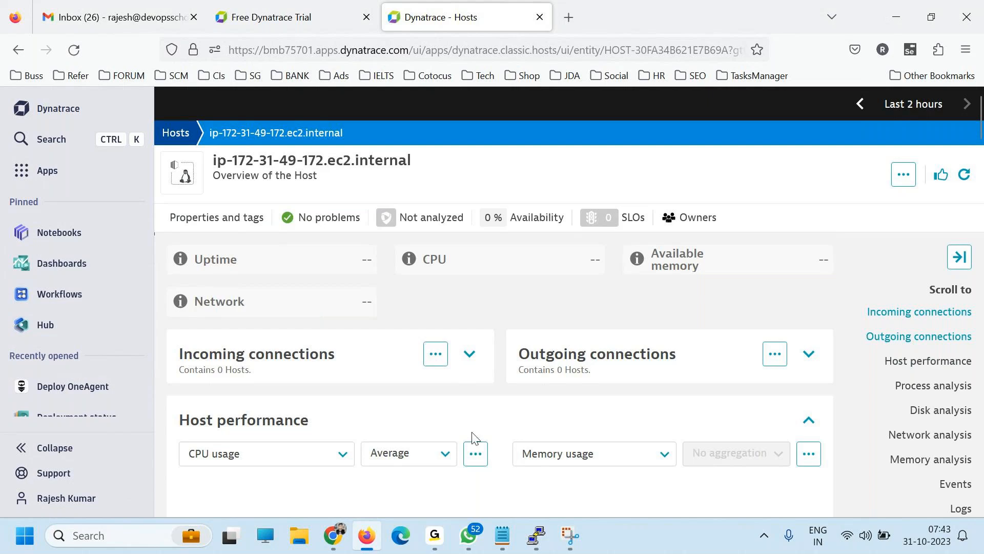
click(535, 536)
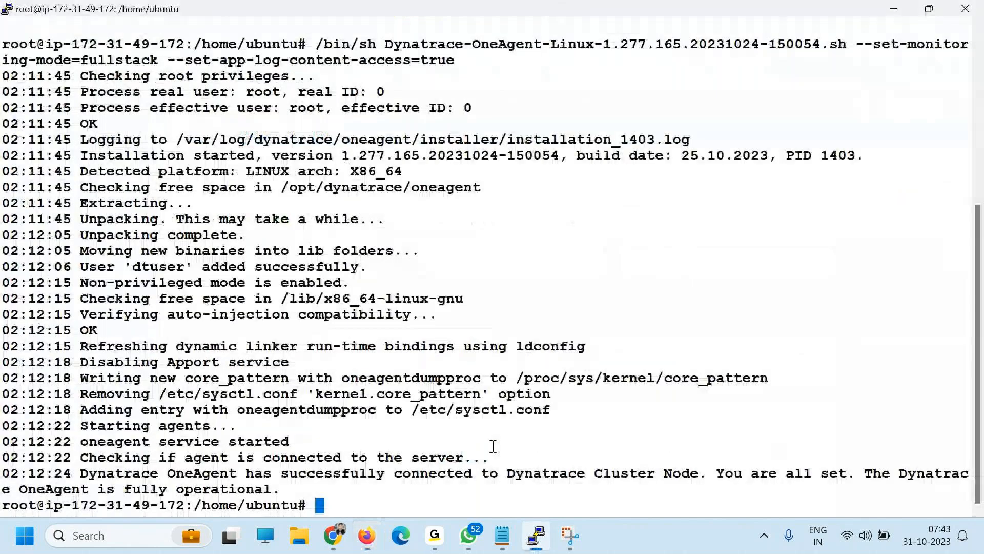
drag(311, 470, 208, 346)
click(366, 536)
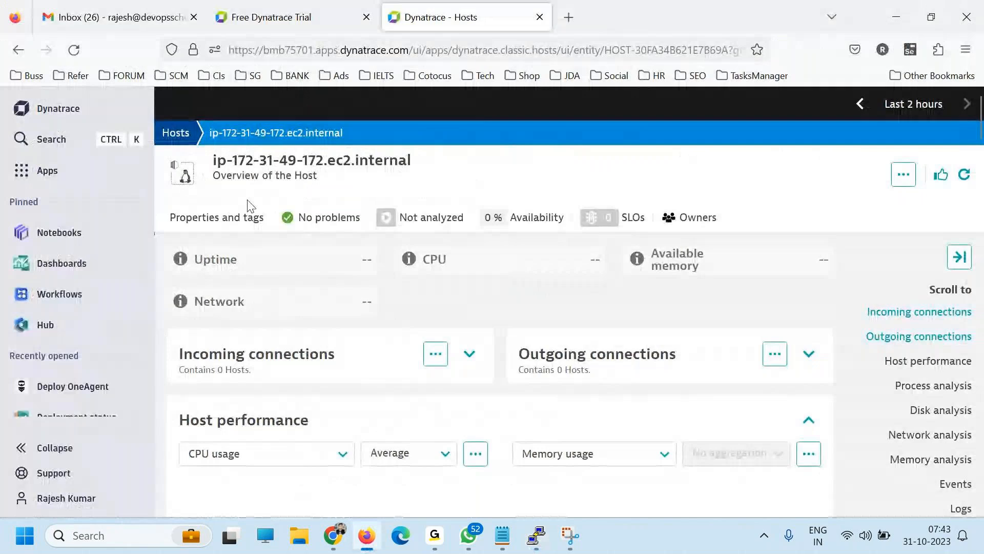
- Select the windows instance in EC2 and show its RDP client connection details
click(333, 535)
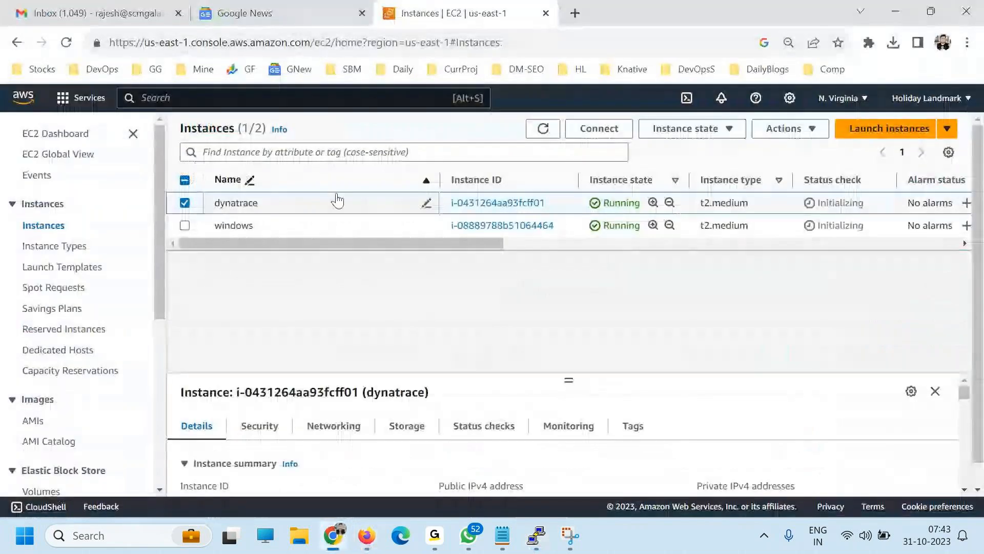
click(236, 225)
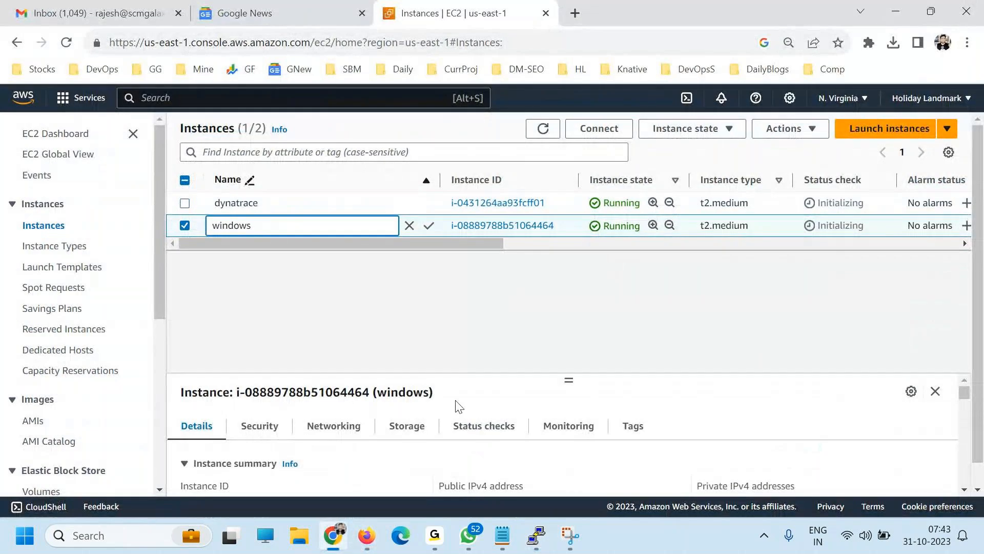
drag(570, 380, 553, 237)
click(600, 129)
click(180, 233)
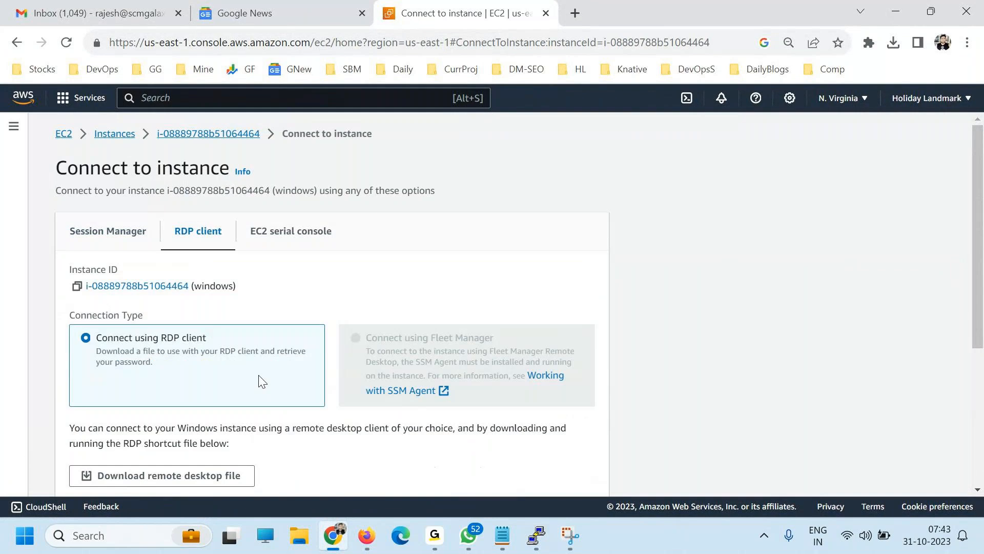
scroll(165, 336, down, 4)
- Upload the newrelic.pem key and decrypt the Windows Administrator password
click(157, 355)
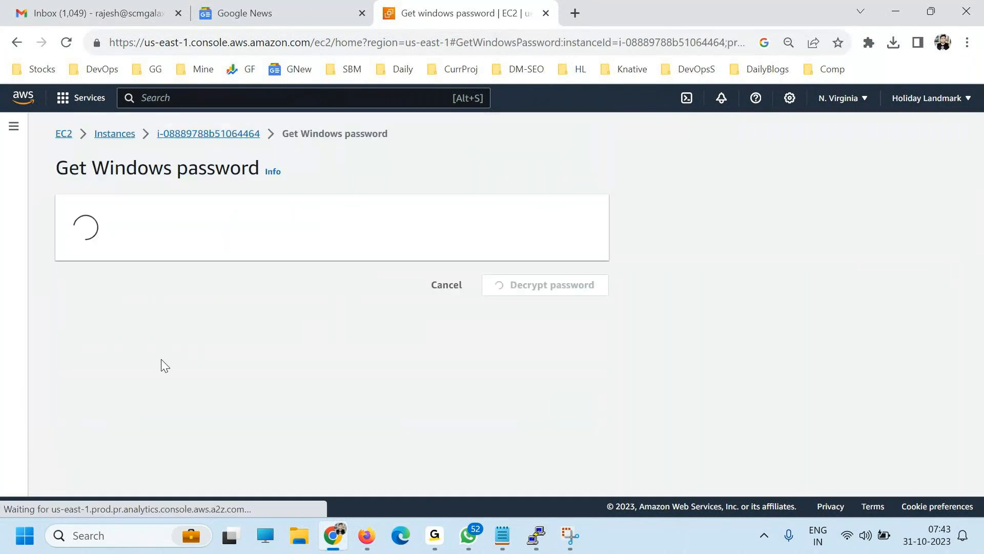
click(147, 341)
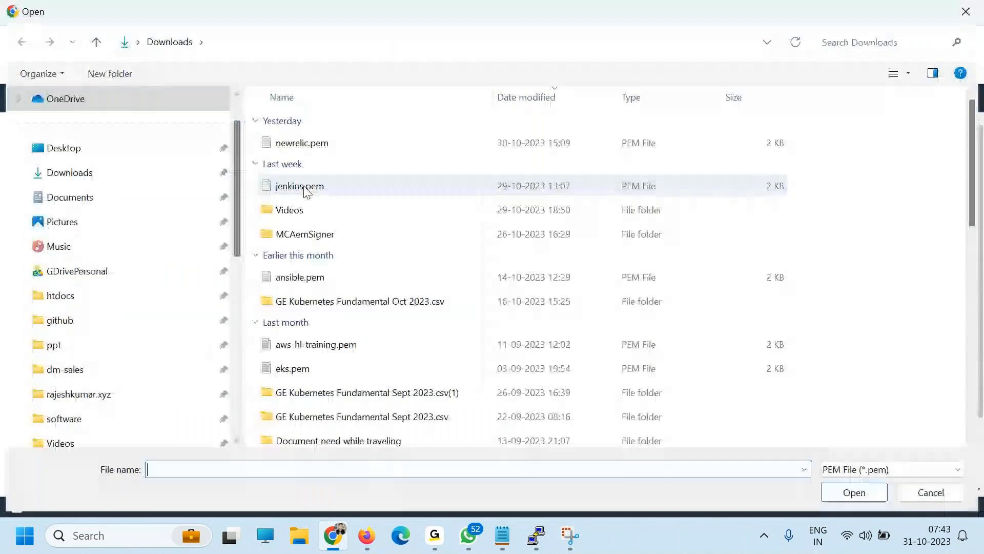
click(302, 143)
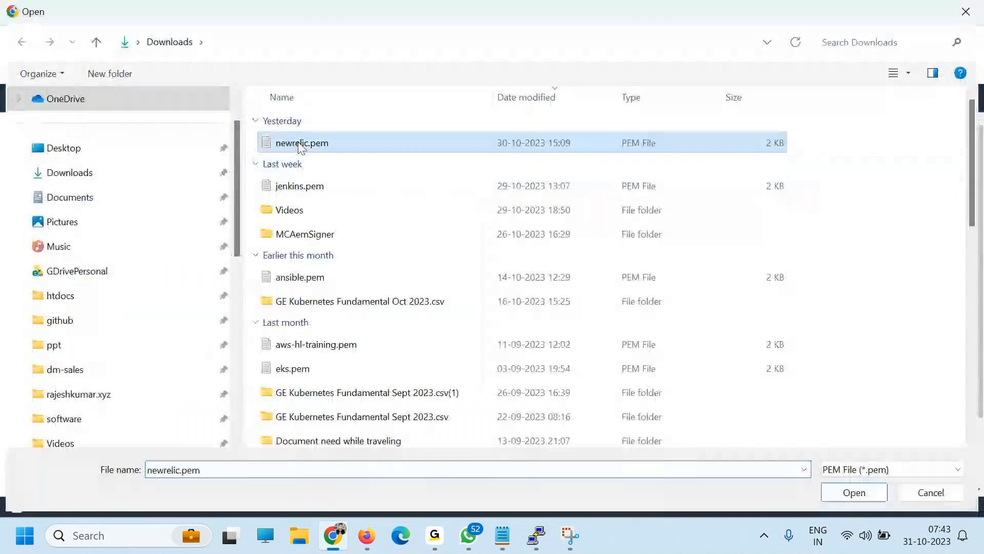
click(854, 492)
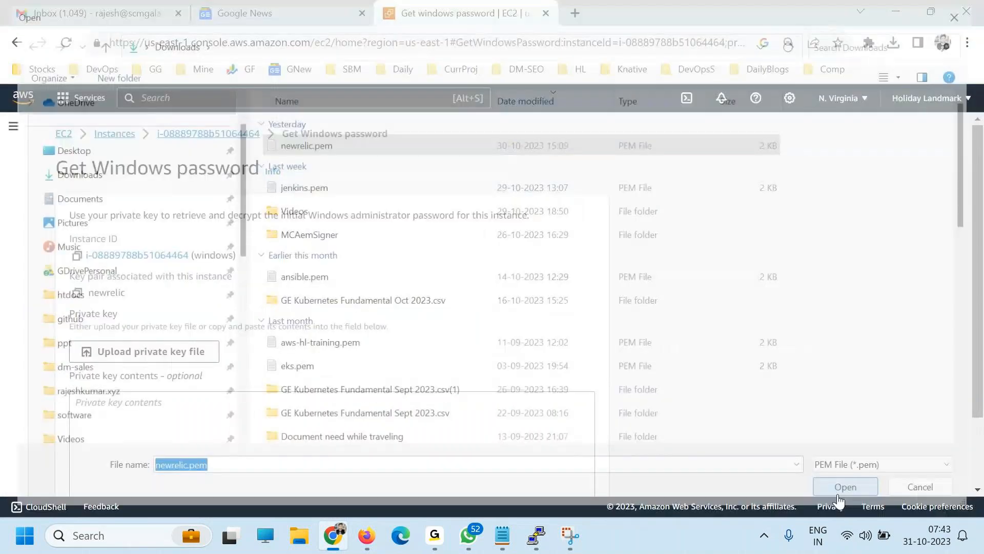
scroll(675, 458, down, 5)
click(553, 472)
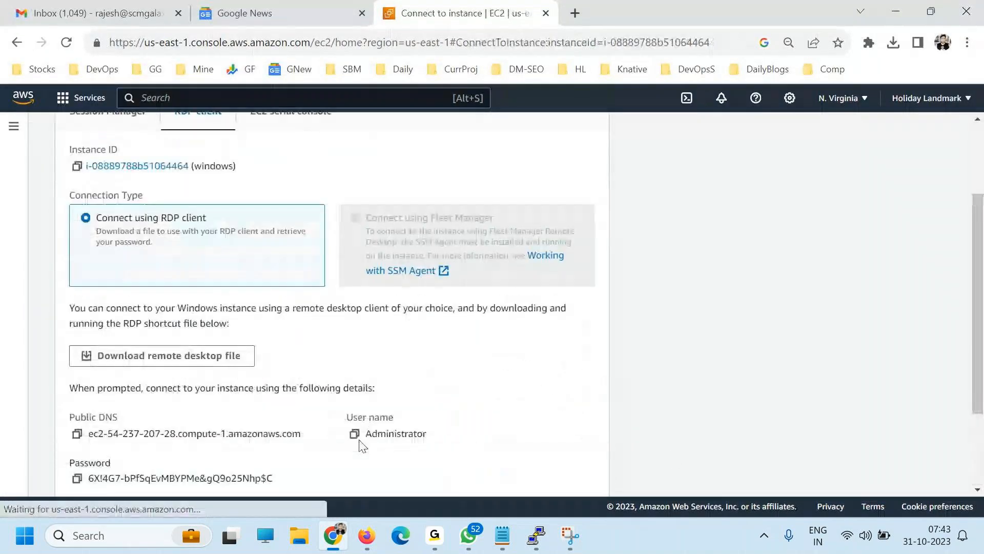
scroll(241, 385, down, 2)
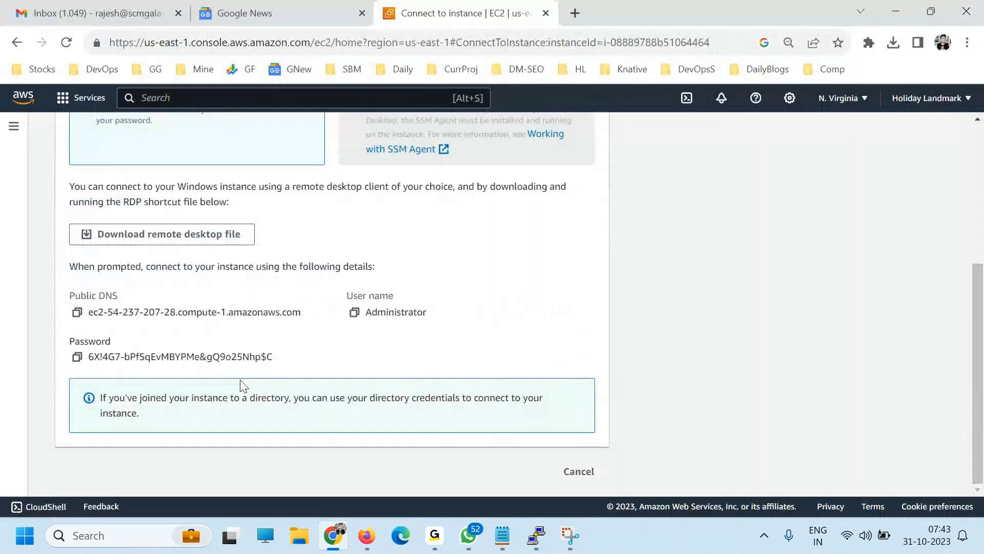
- Launch mstsc and connect to the windows instance's copied public DNS
click(76, 312)
key(super+r)
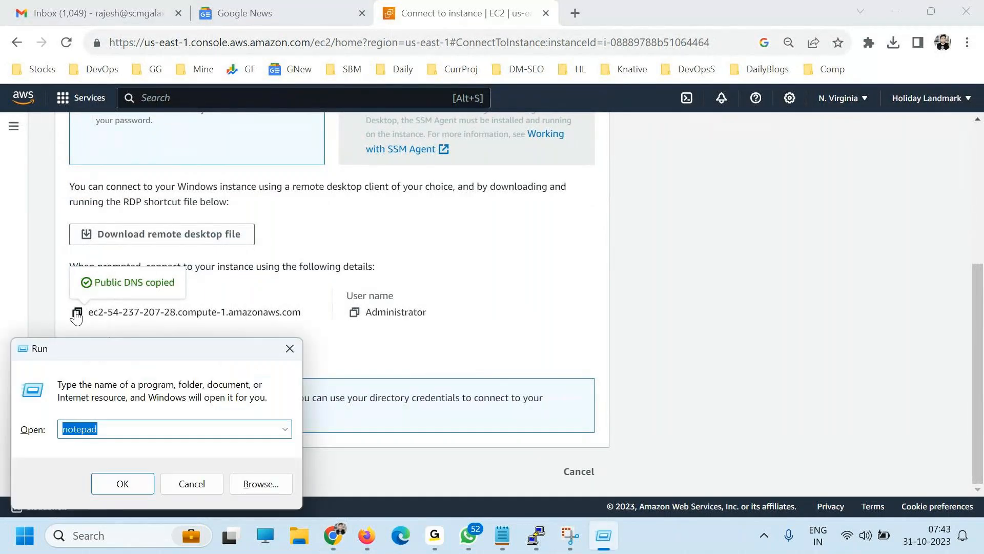
text(mstsc)
key(Return)
key(ctrl+v)
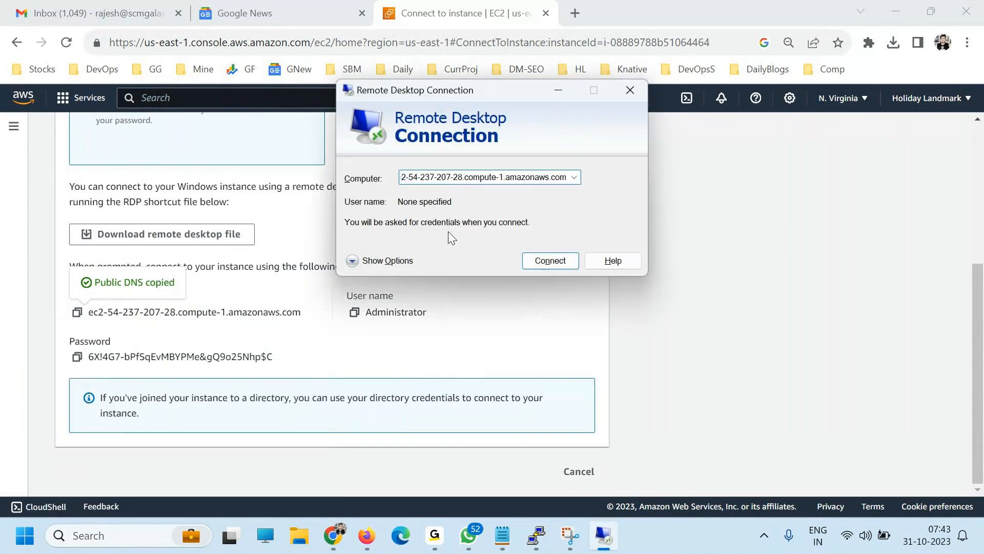
click(550, 261)
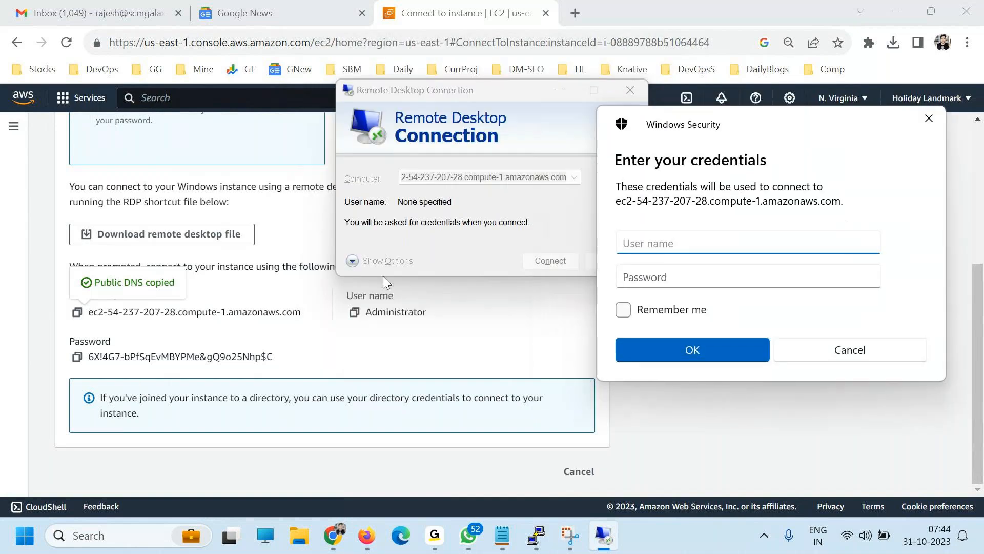
- Enter the Administrator credentials with the decrypted password and accept the certificate warning
click(364, 314)
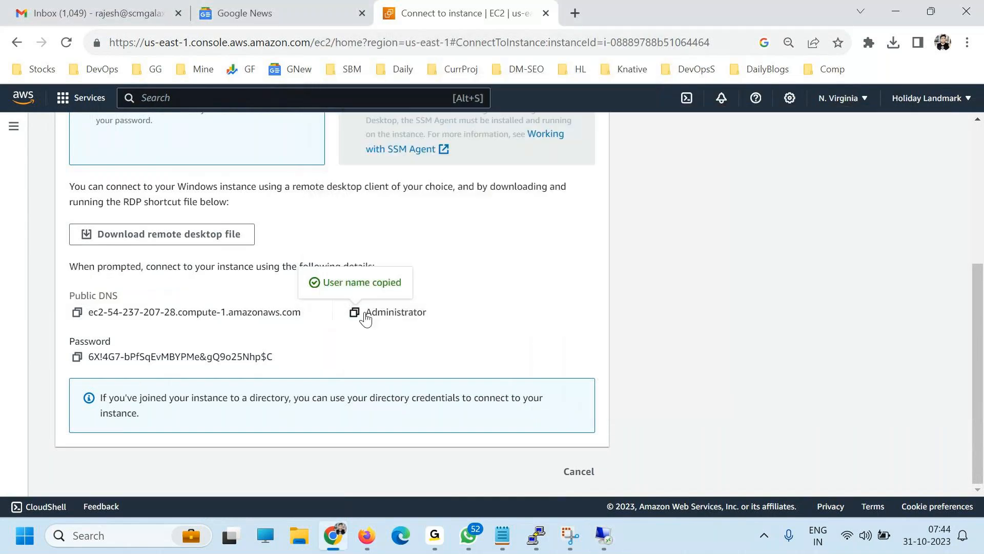
click(77, 358)
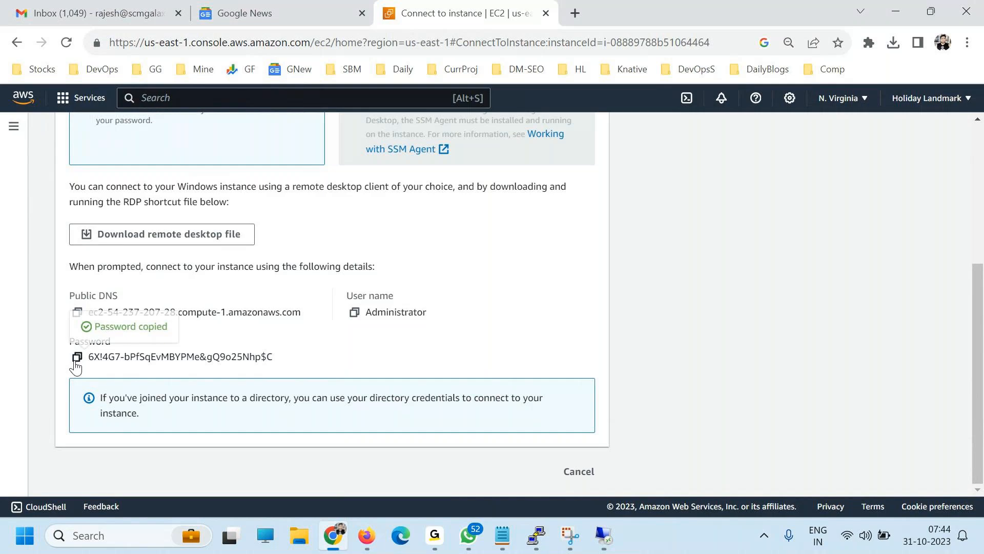
key(alt+Tab)
key(ctrl+v)
click(683, 358)
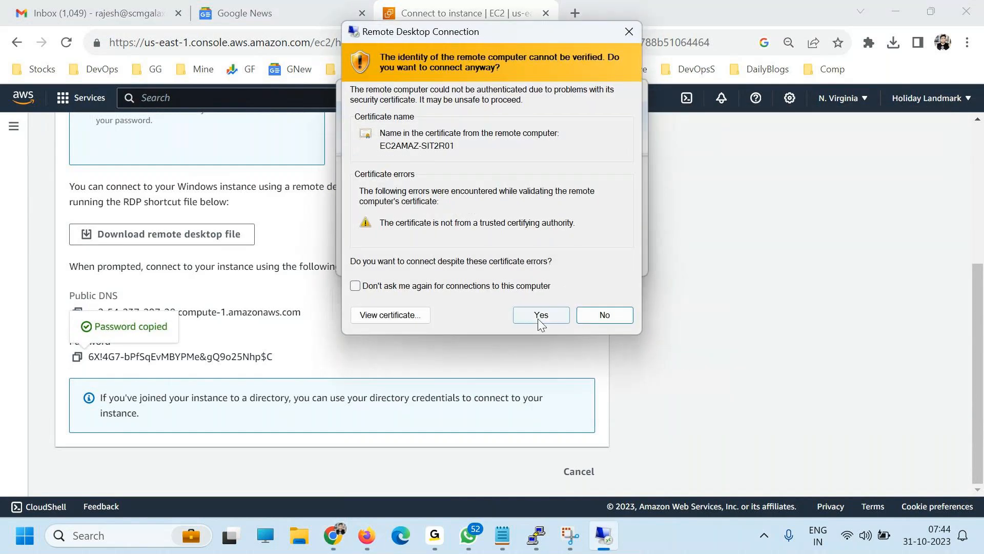
click(541, 316)
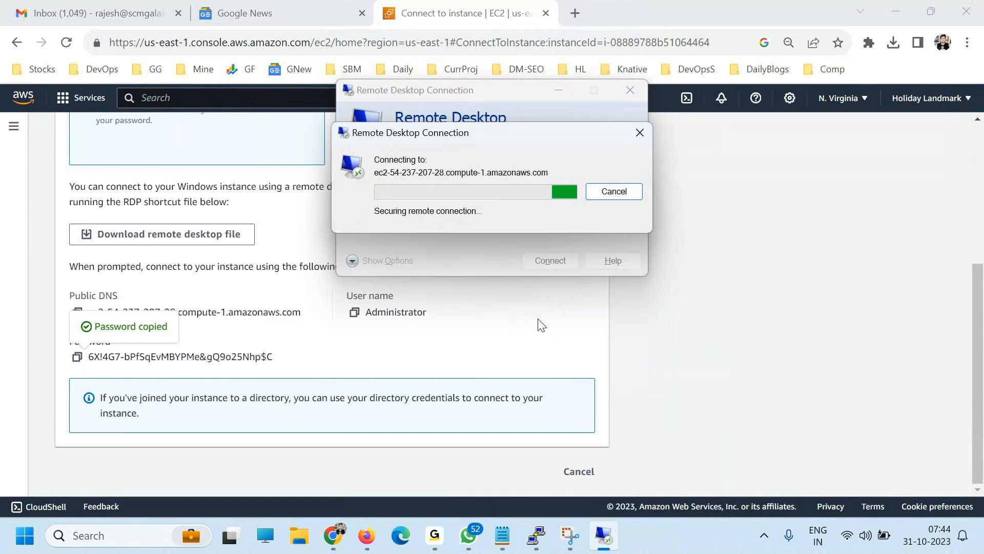
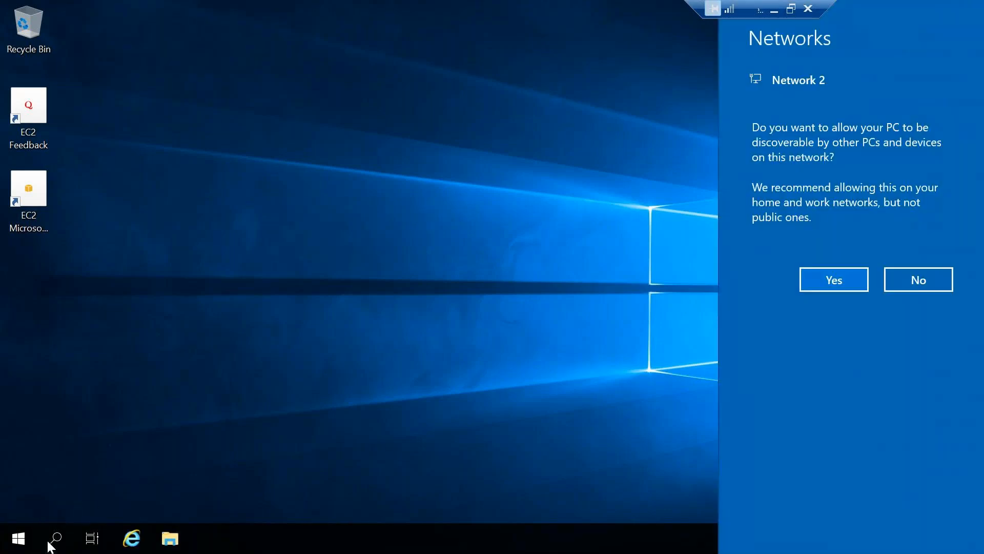
- Allow network discovery on the server and launch Server Manager by searching 'server'
click(816, 276)
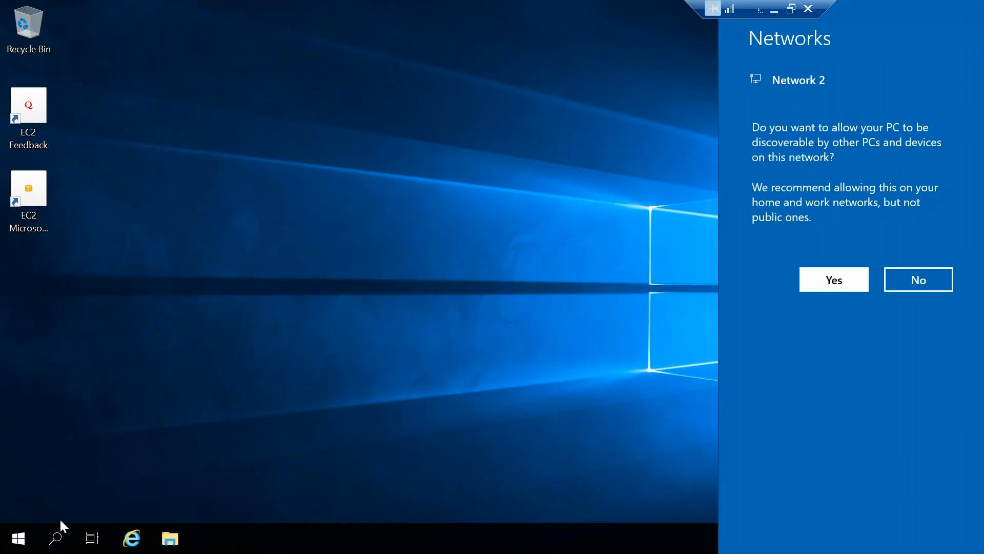
click(58, 538)
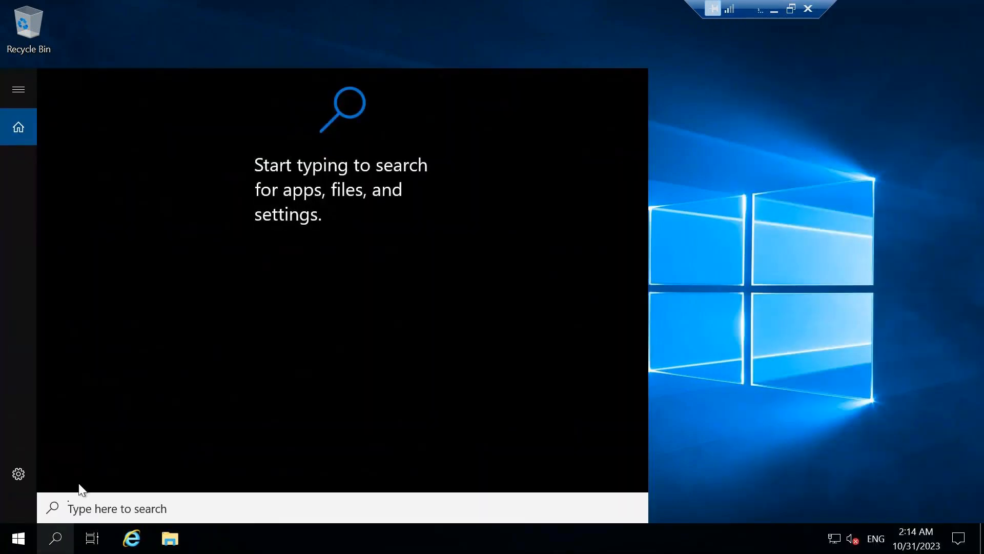
text(s)
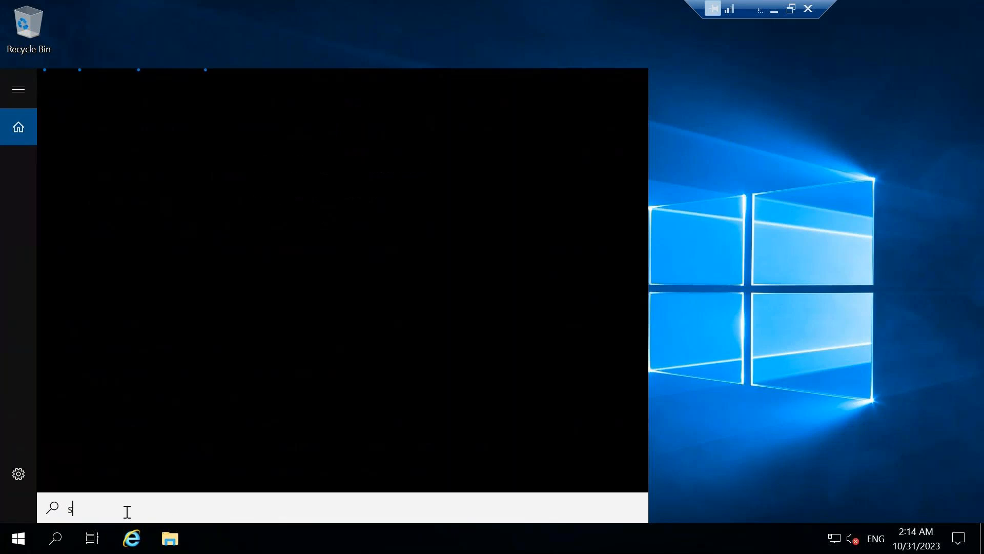
text(erver)
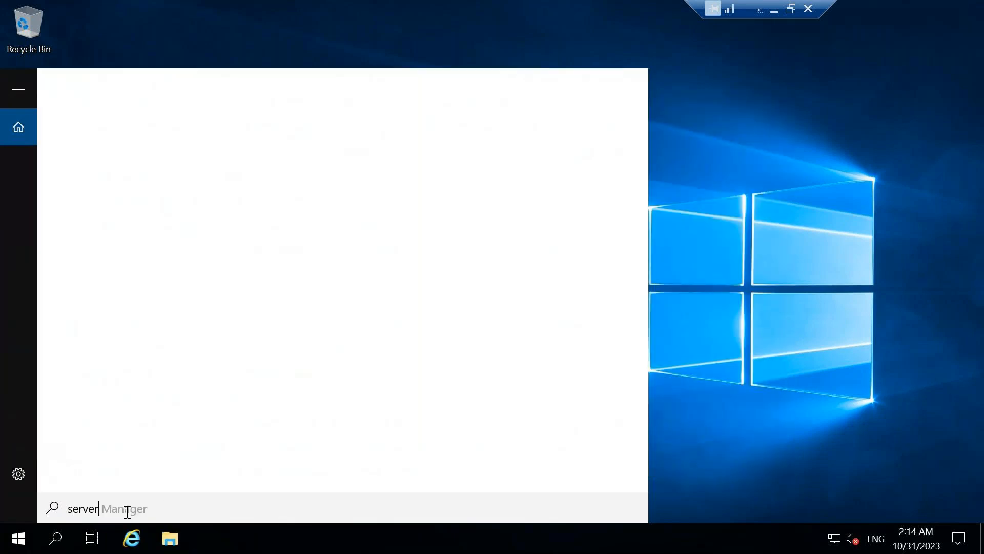
click(133, 169)
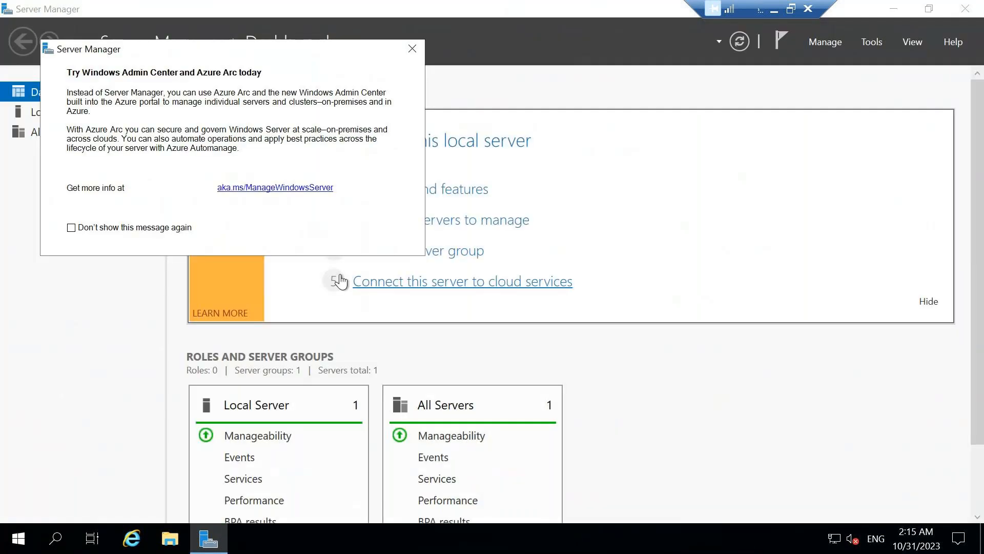
- Suppress the Admin Center notice and turn IE Enhanced Security Off for Administrators and Users
click(71, 227)
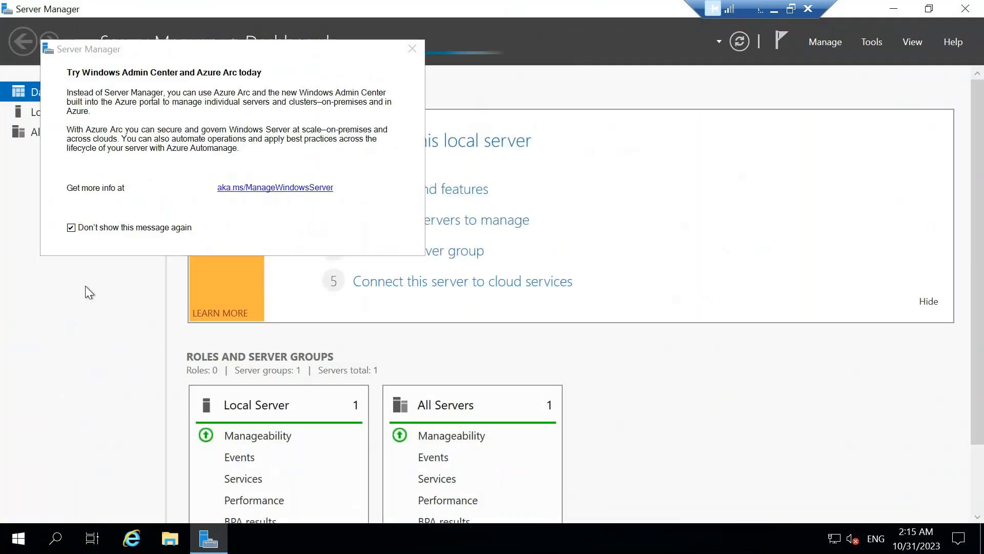
click(412, 48)
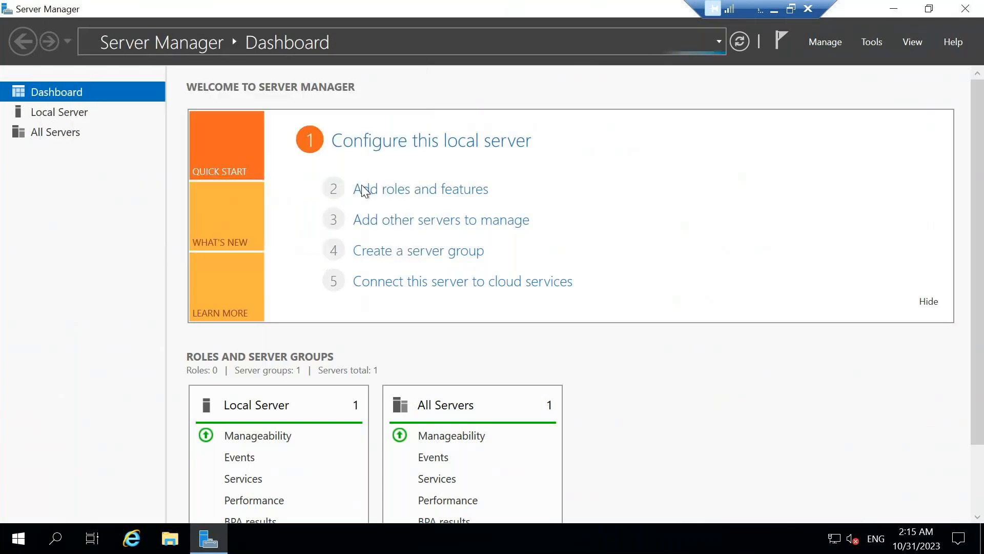
click(58, 117)
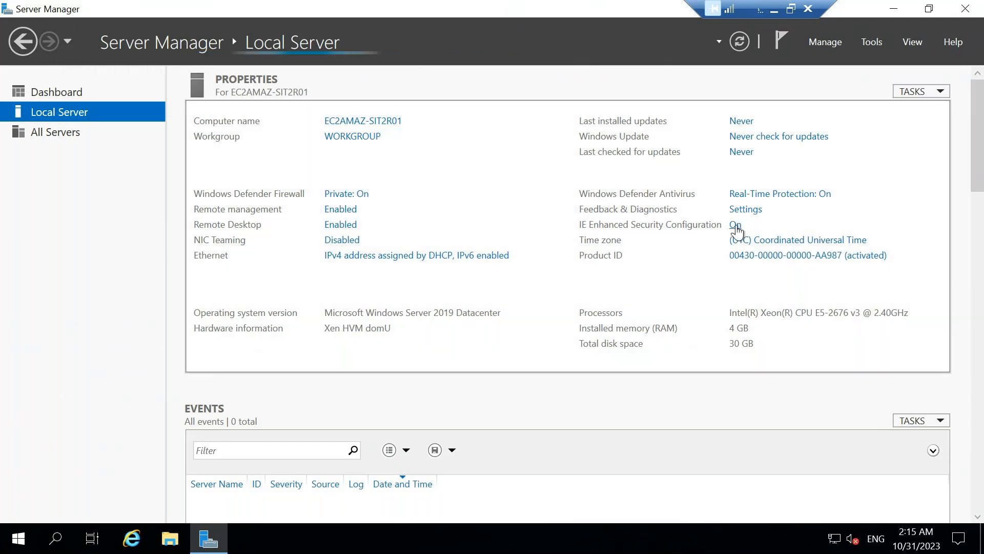
click(737, 229)
click(397, 249)
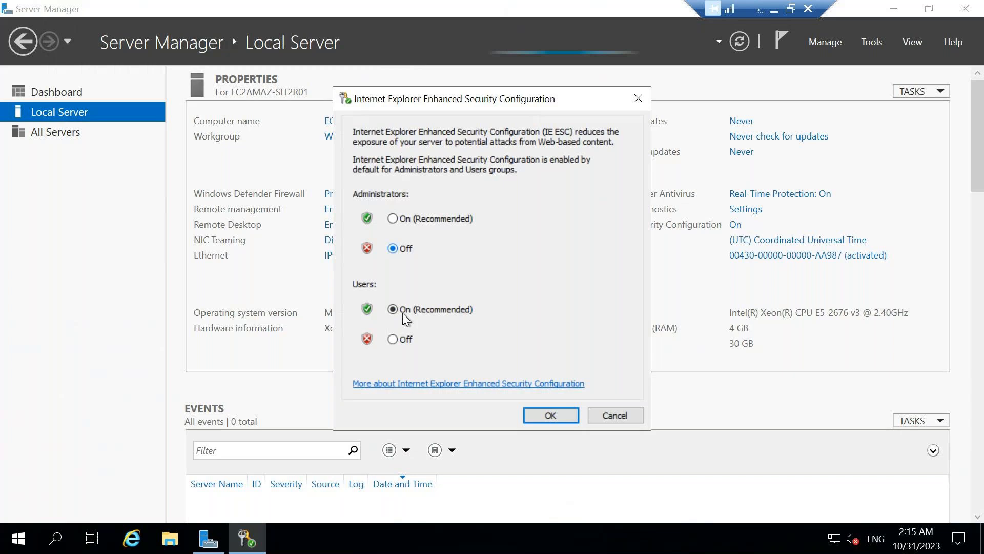
click(393, 338)
click(550, 415)
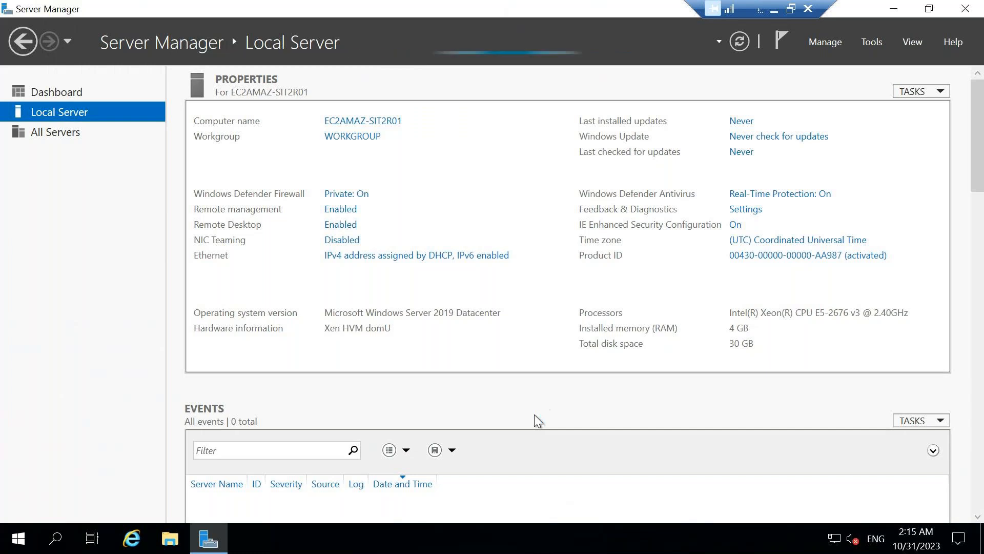
click(892, 10)
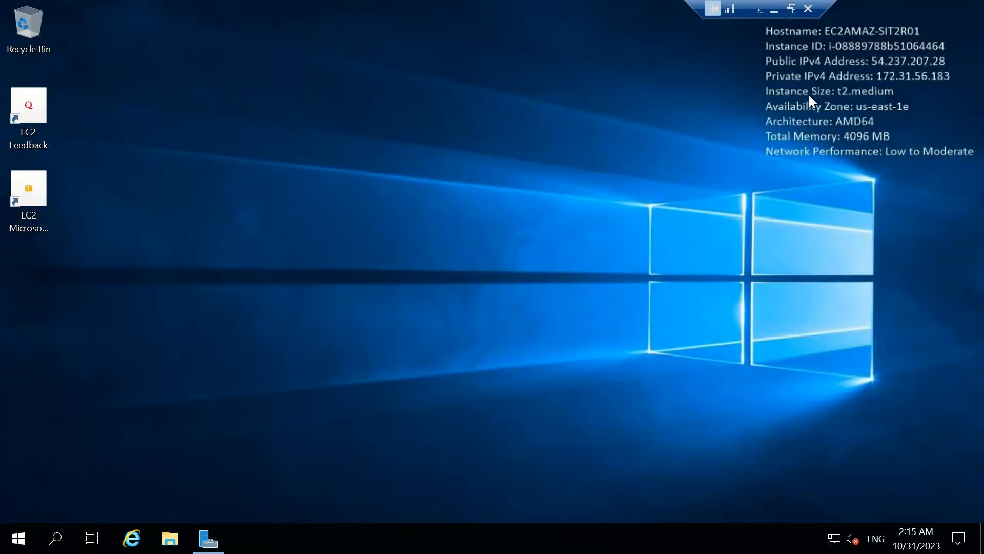
- Open the Deploy OneAgent app in Dynatrace and choose Windows as the platform
click(774, 10)
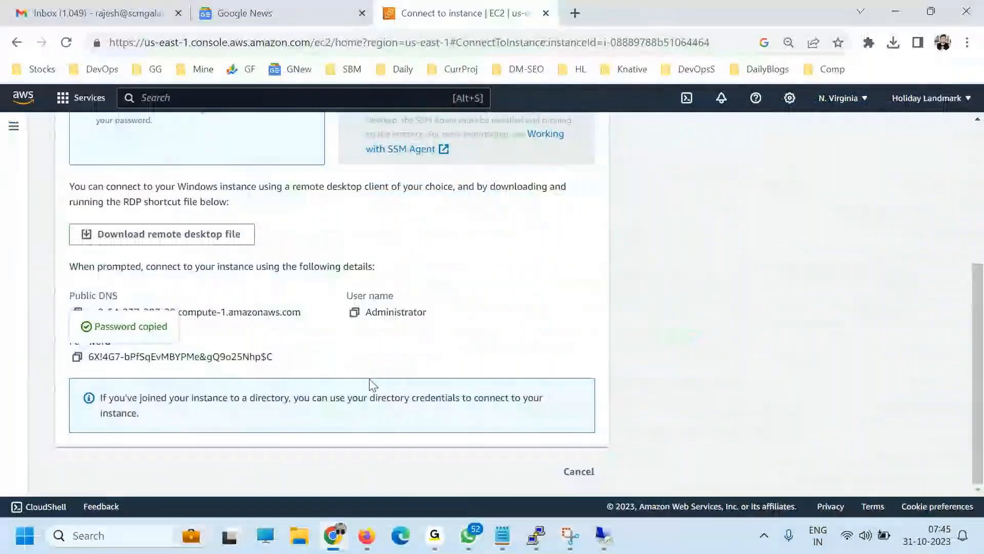
click(364, 536)
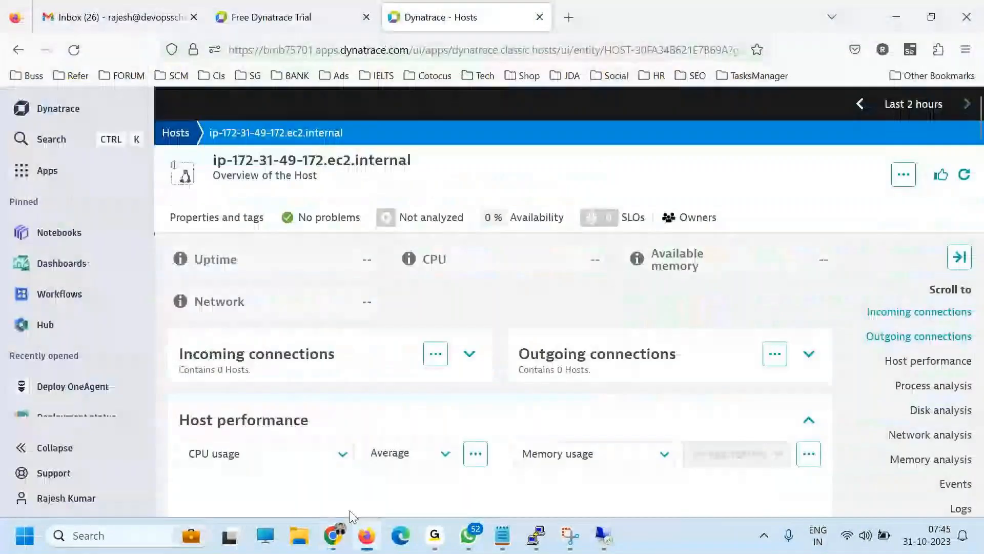
click(44, 169)
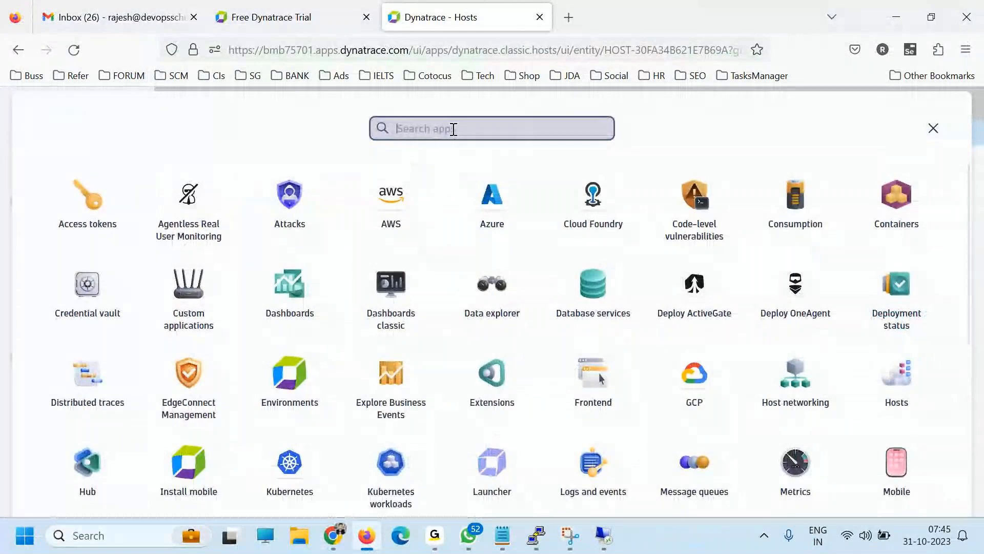
text(one)
click(207, 222)
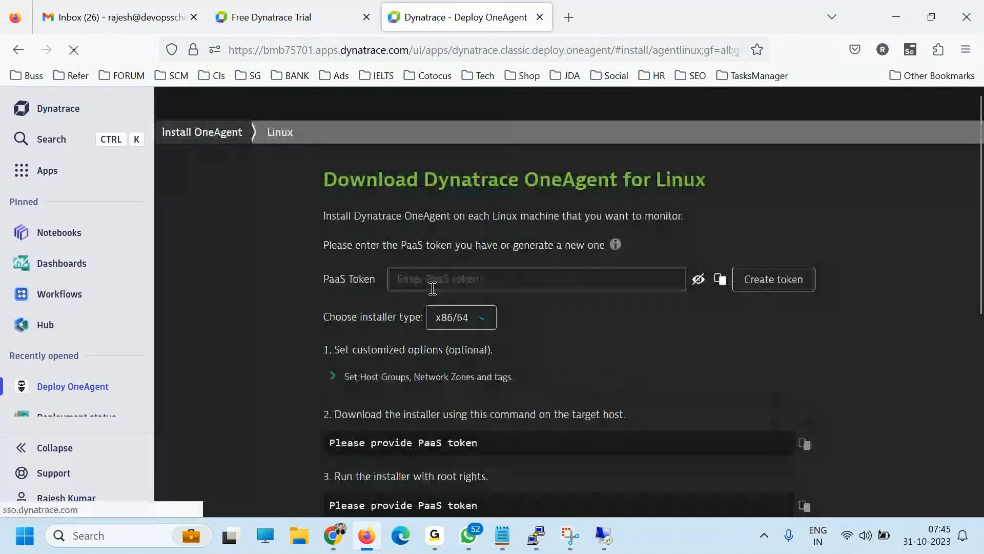
click(197, 138)
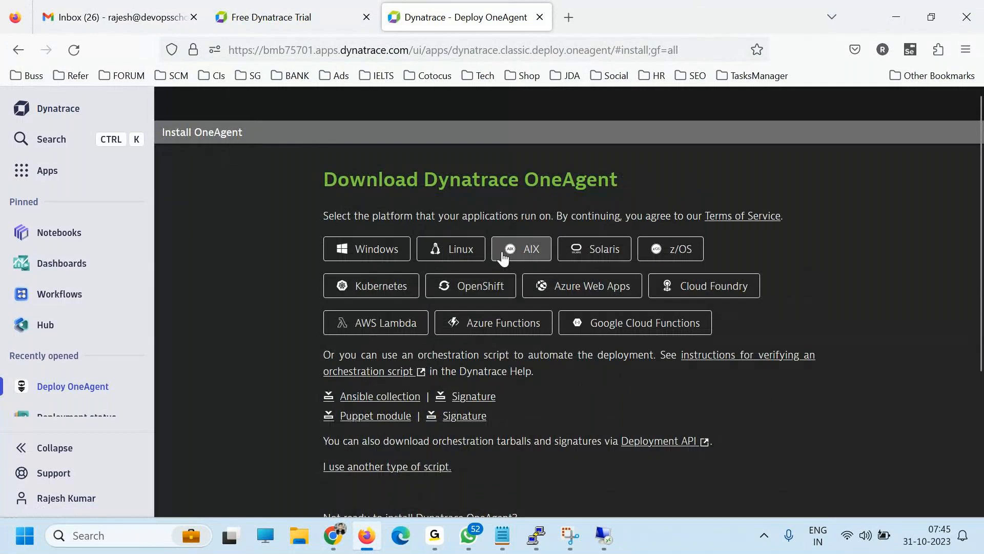
click(382, 252)
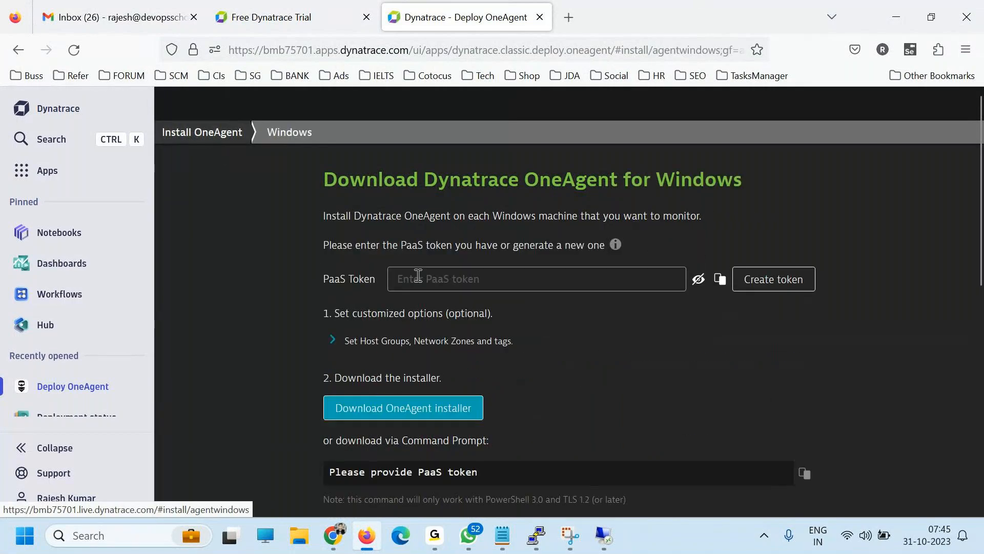
- Generate a new PaaS token and look over the download and installer run commands
click(650, 277)
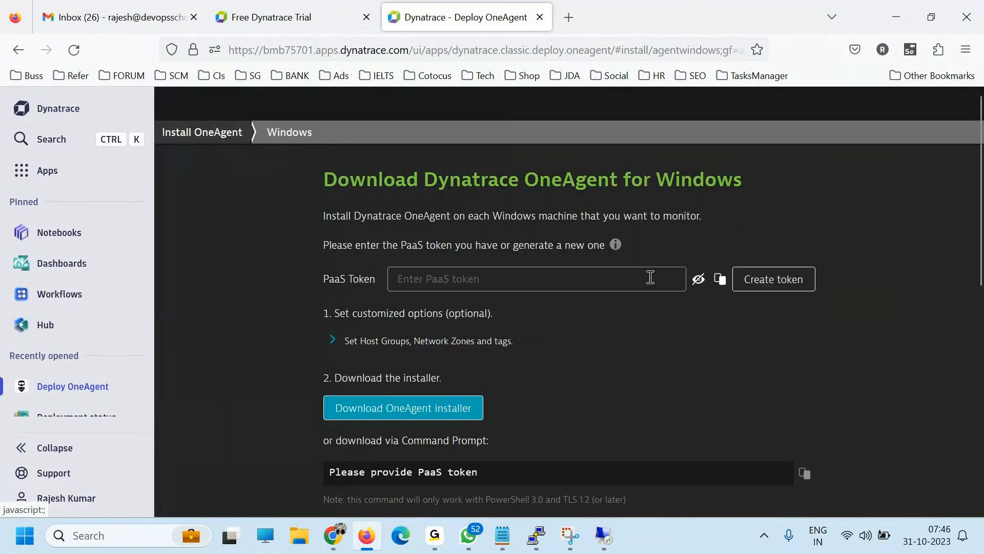
click(763, 281)
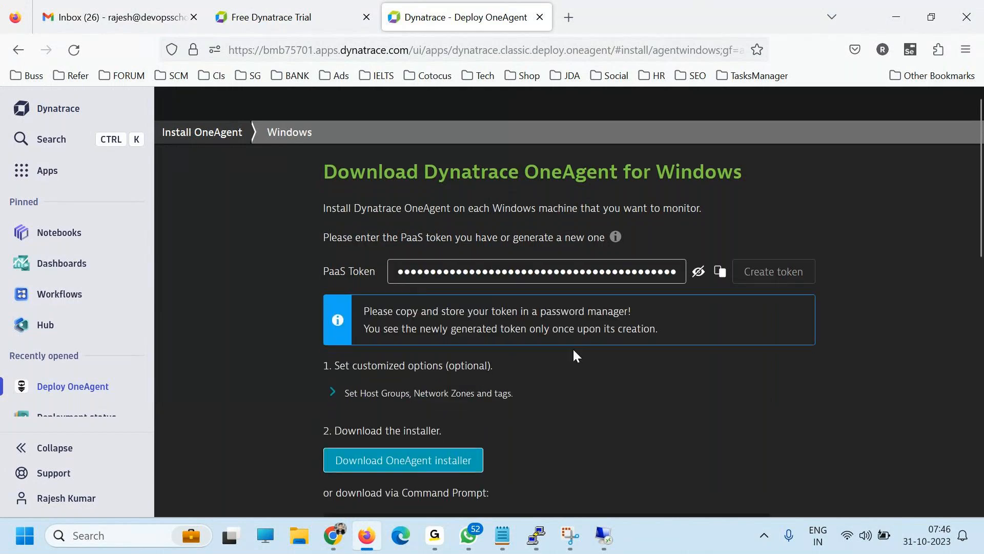
scroll(573, 356, down, 3)
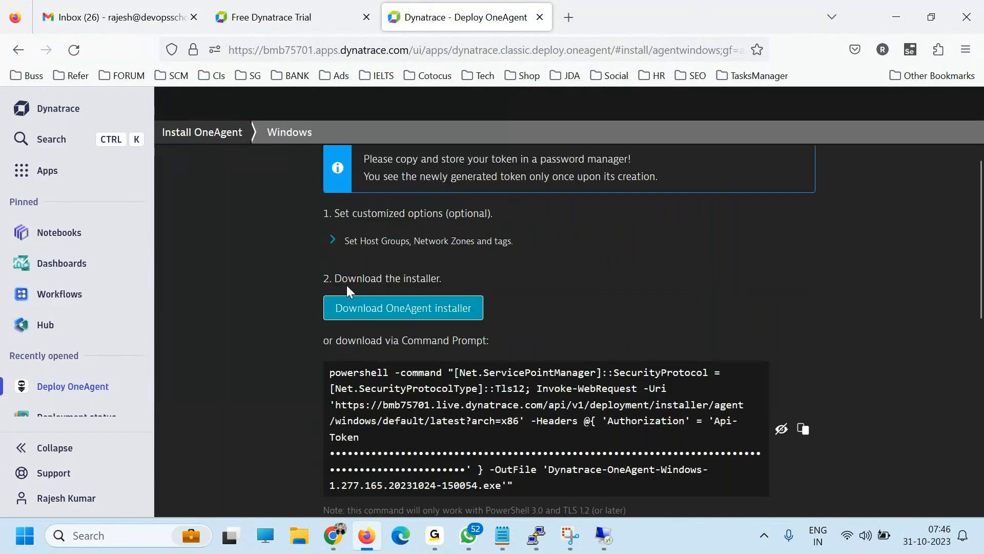
drag(334, 279, 452, 284)
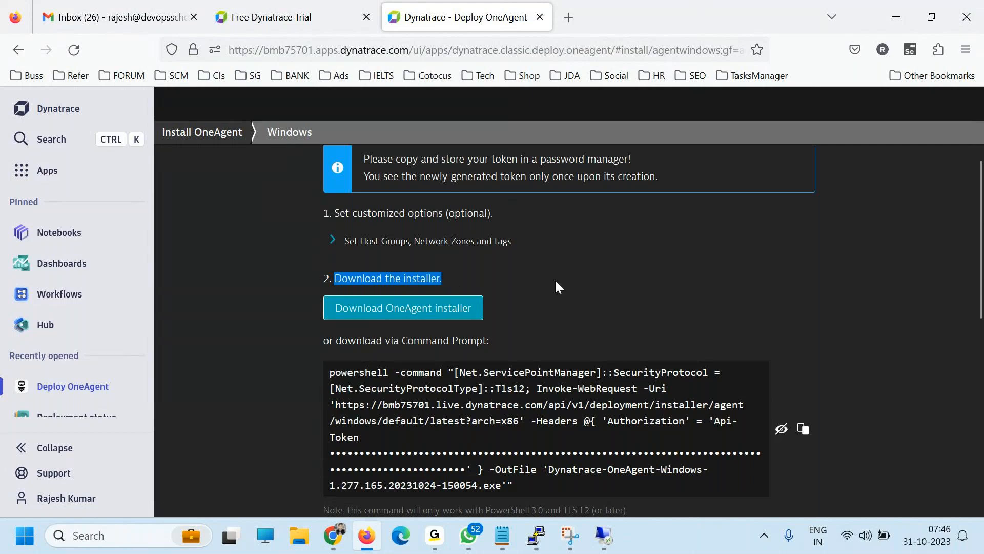
scroll(554, 278, down, 2)
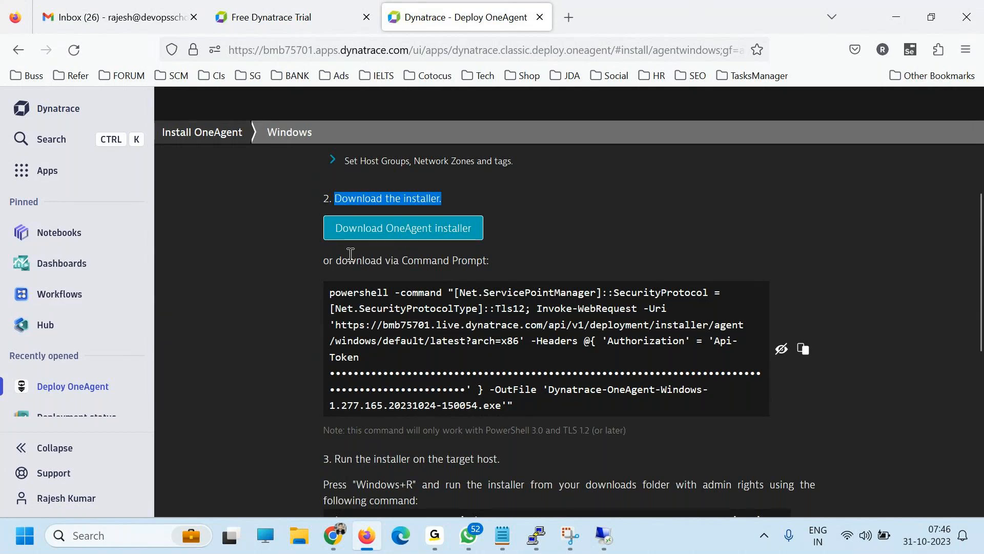
drag(337, 260, 484, 258)
drag(515, 407, 333, 293)
scroll(477, 391, down, 3)
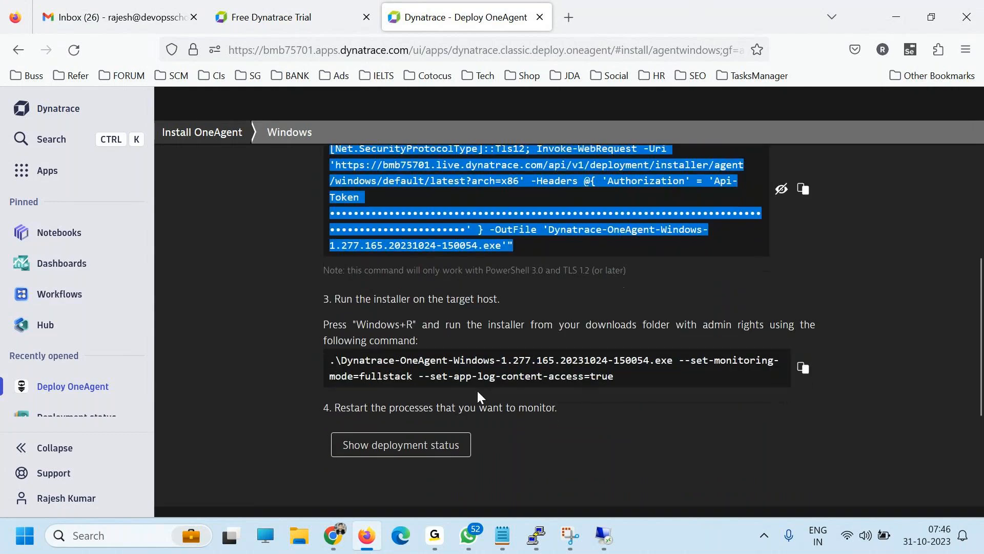
drag(613, 376, 349, 359)
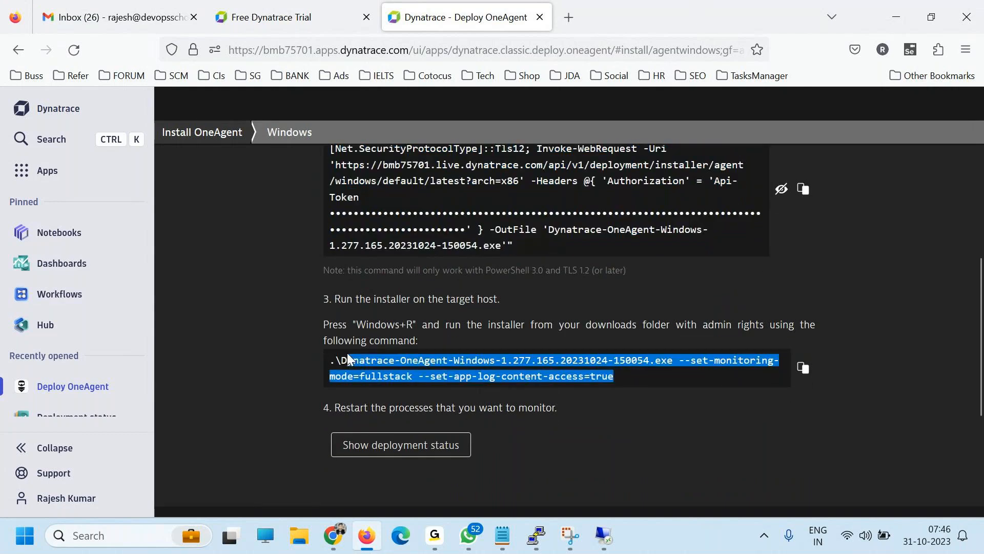
scroll(338, 209, up, 2)
drag(339, 209, 761, 294)
drag(376, 440, 533, 461)
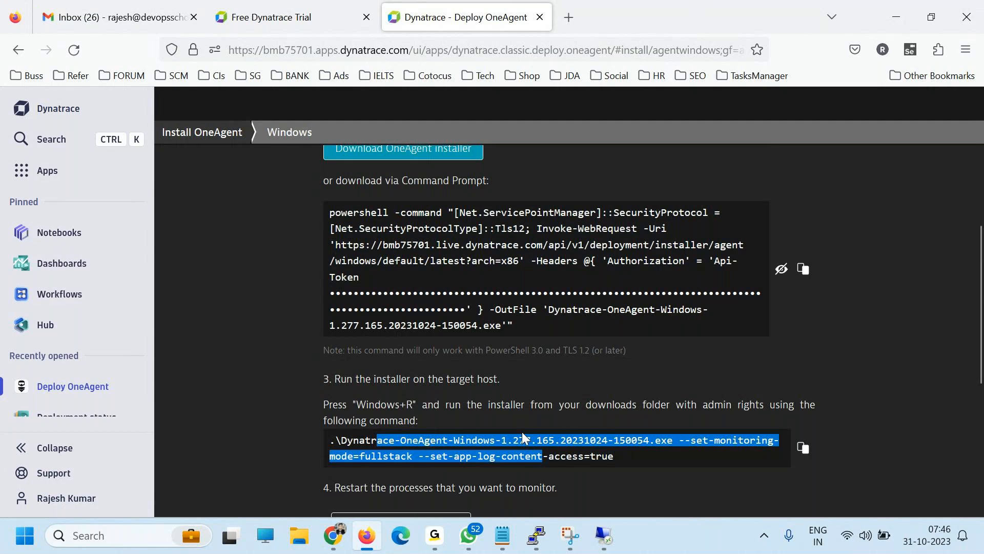
- Copy the OneAgent installer download link and switch to the server's remote desktop
scroll(468, 353, up, 2)
scroll(468, 353, up, 1)
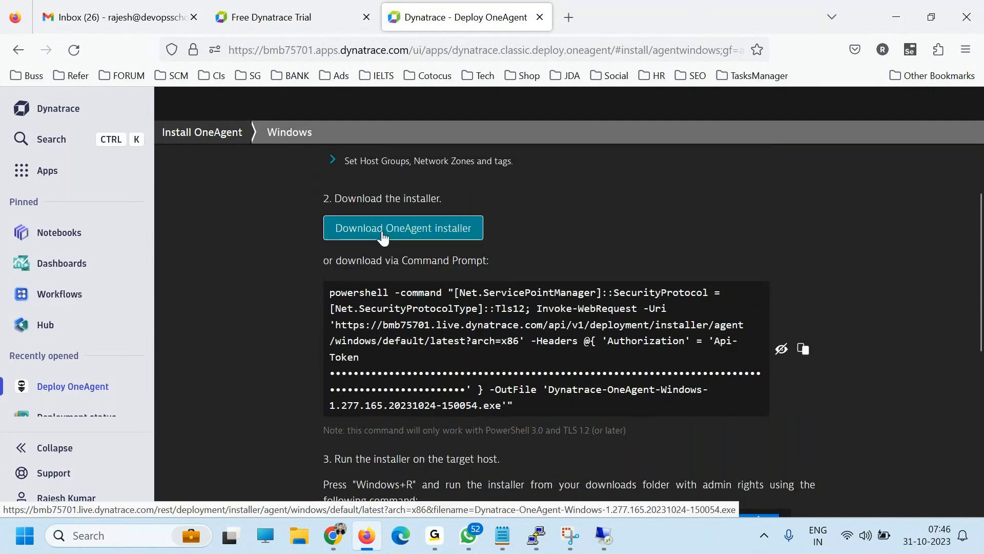
drag(330, 293, 552, 401)
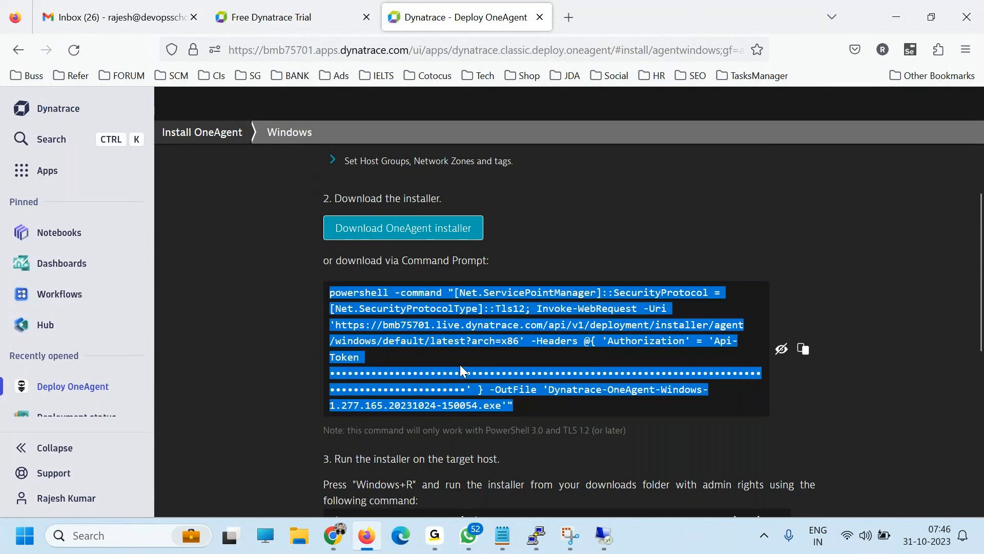
scroll(460, 369, down, 3)
click(515, 380)
scroll(395, 378, up, 1)
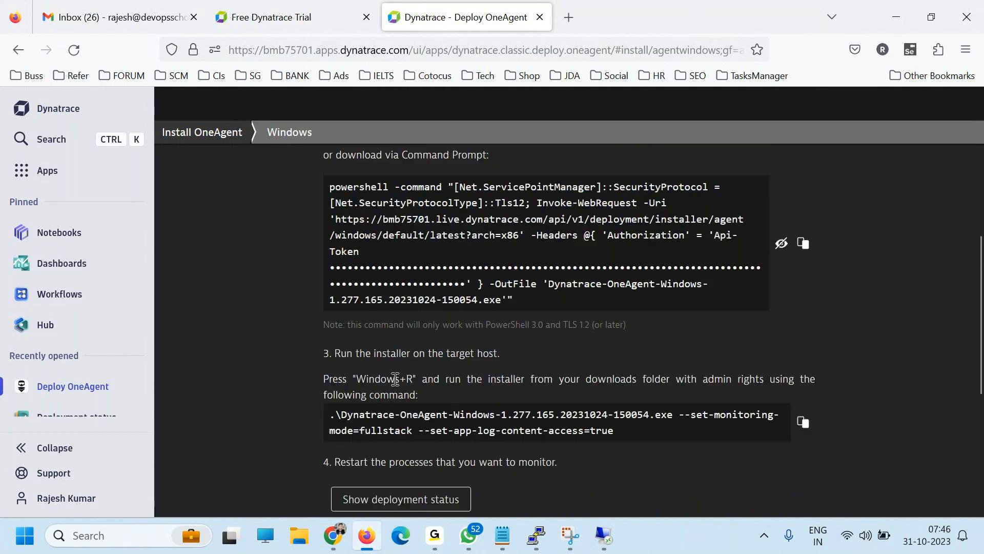
scroll(394, 379, up, 2)
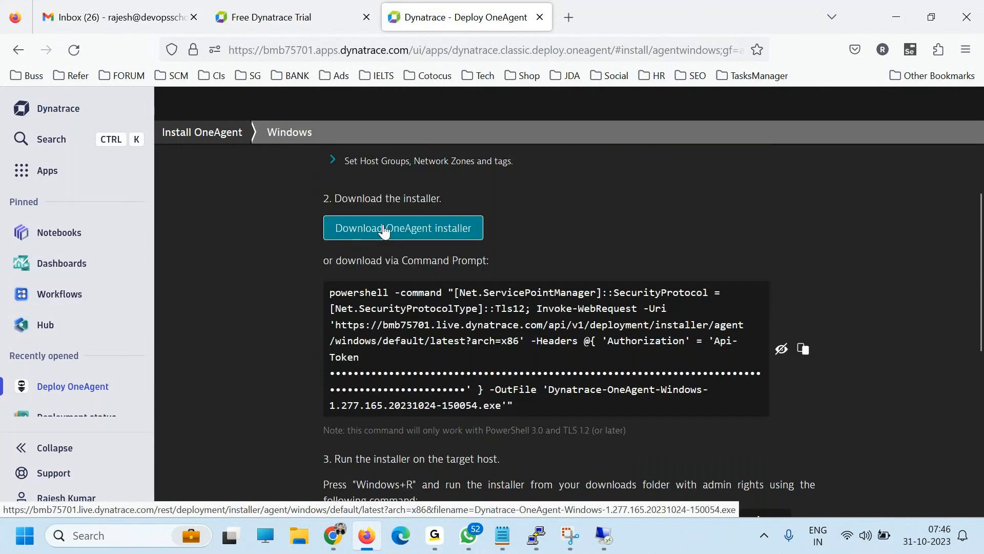
right_click(388, 229)
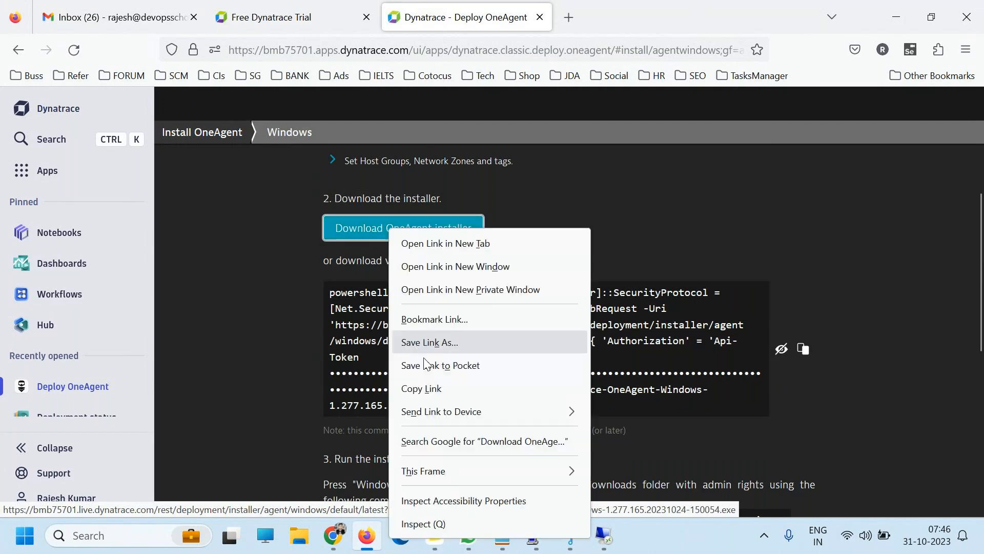
click(422, 390)
key(alt+Tab)
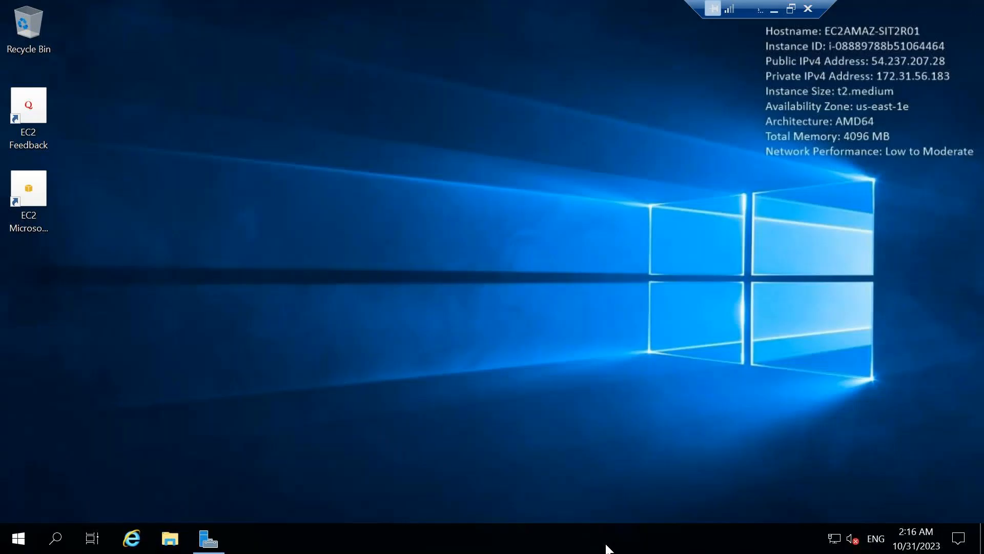
- Load the copied installer link in Internet Explorer on the server, which returns a 401 error
click(132, 525)
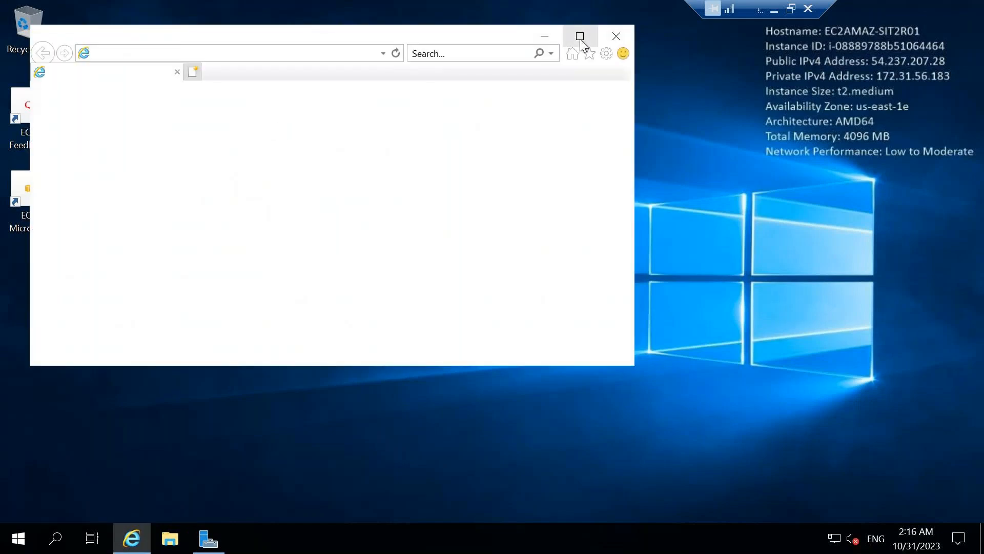
click(580, 37)
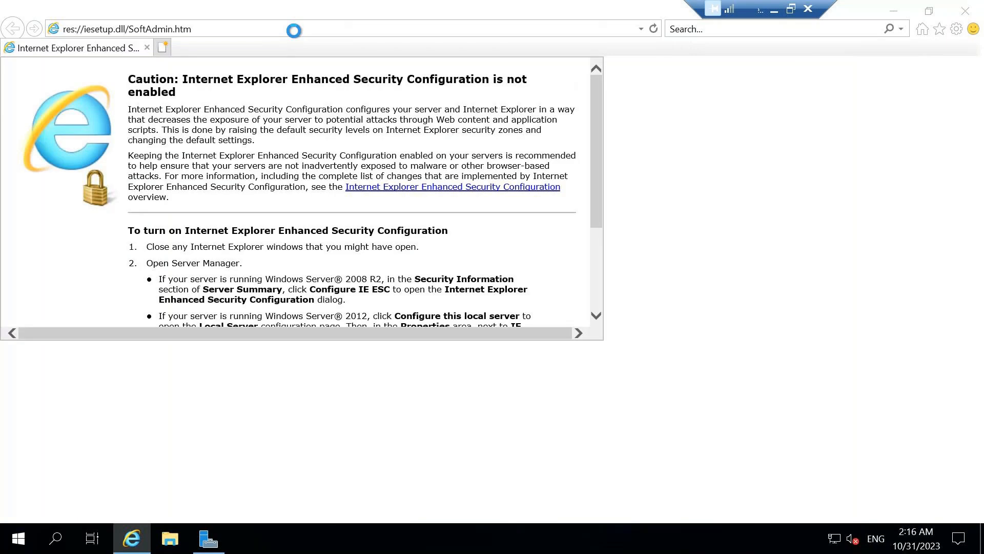
click(580, 391)
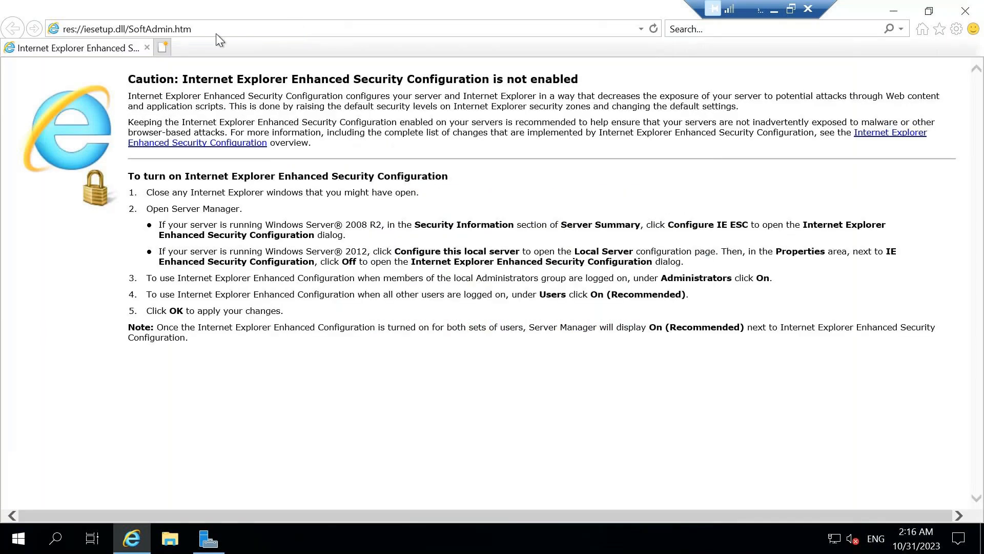
click(216, 33)
key(ctrl+v)
key(Return)
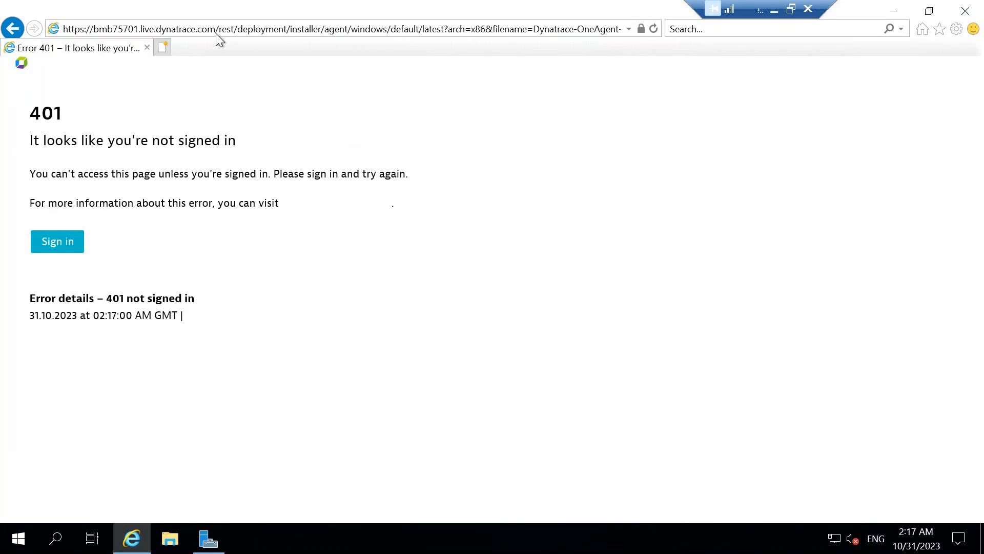
click(772, 10)
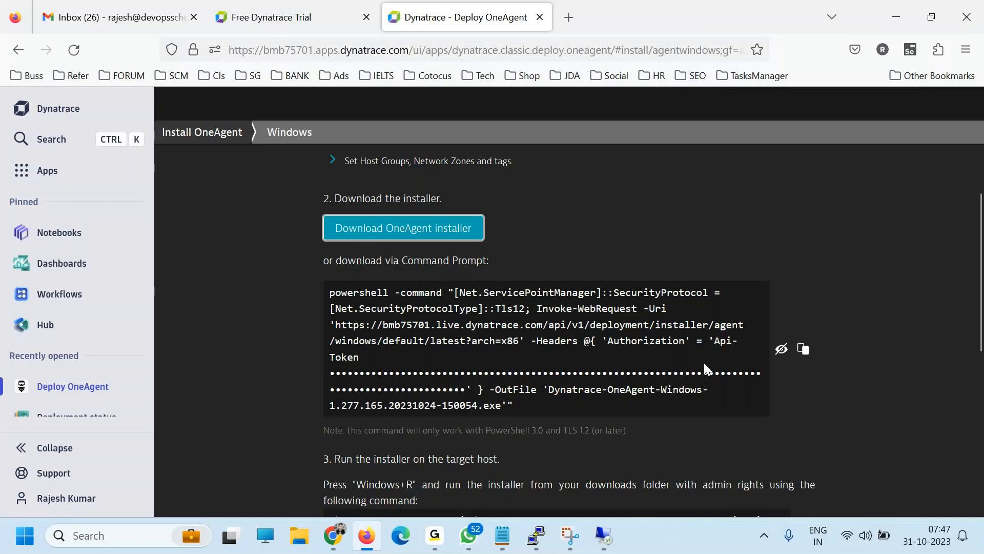
- Copy the PowerShell download command and run Windows PowerShell as administrator on the server
click(803, 349)
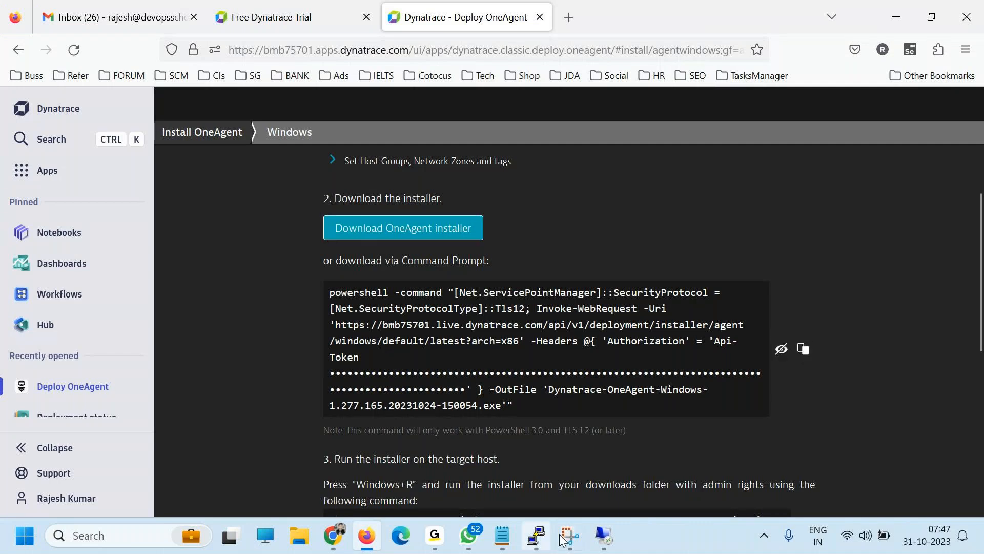
click(536, 535)
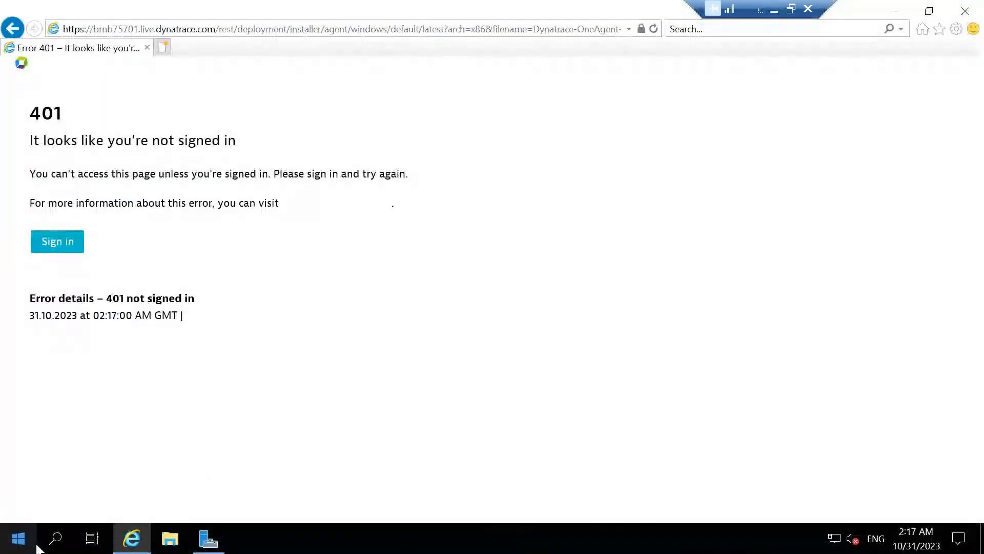
click(55, 538)
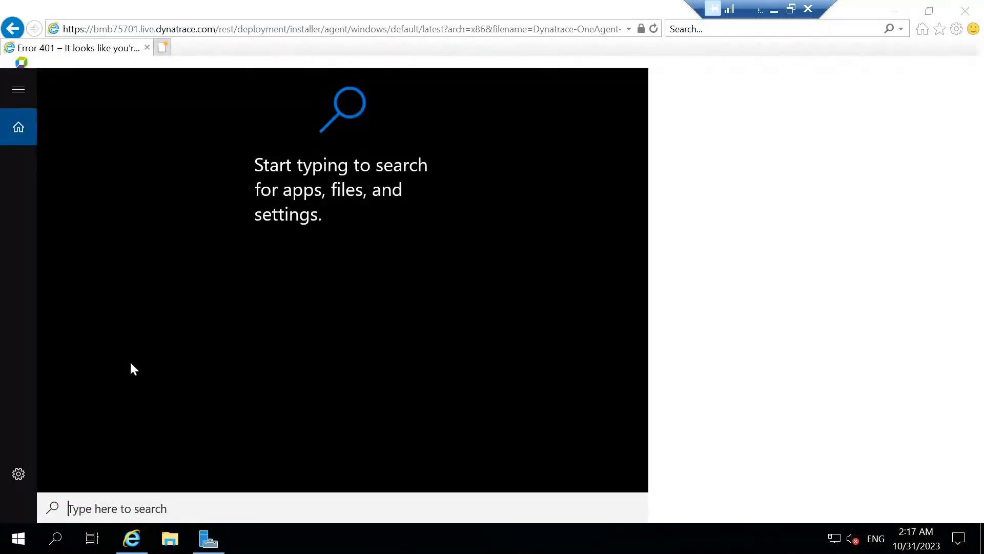
text(powe)
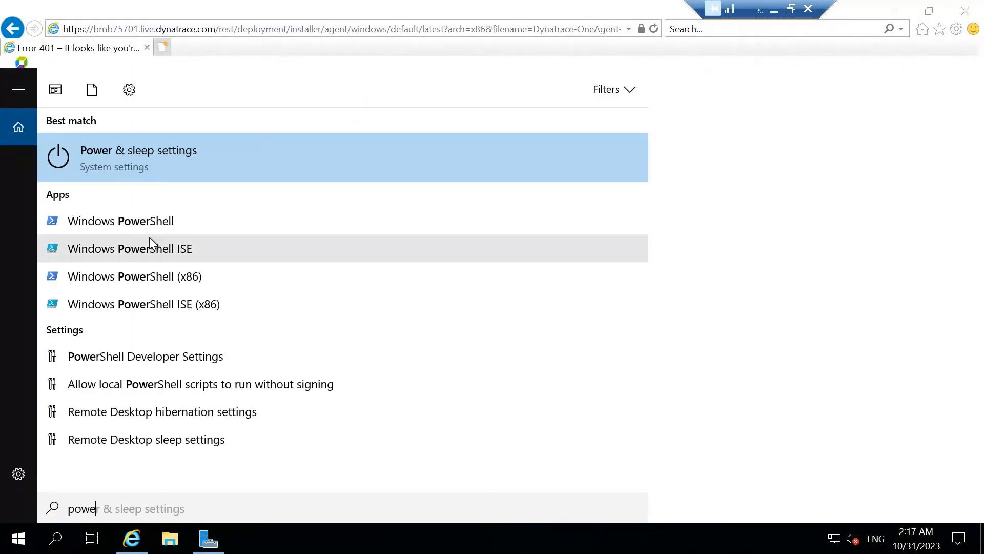
right_click(144, 222)
click(215, 245)
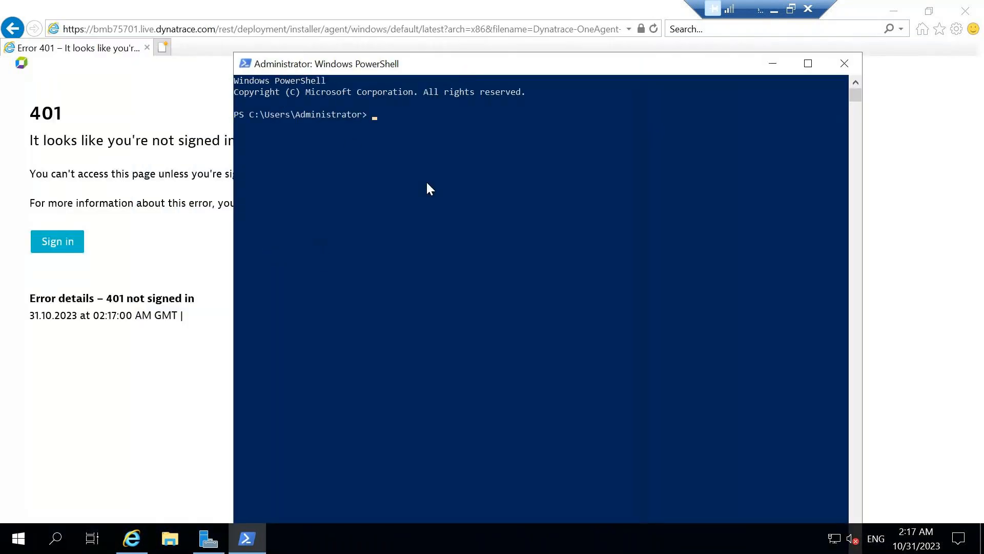
- Change to C:\ with cd \ and run the pasted OneAgent download command
text(cd \)
key(ctrl+v)
key(Return)
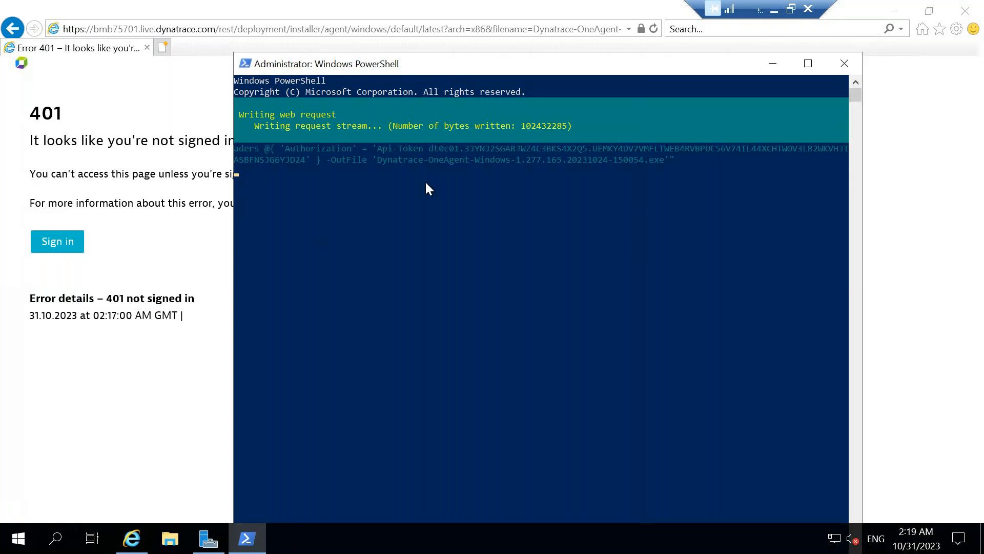
- Let the download finish and open the current folder in File Explorer with 'start .'
drag(520, 128, 566, 127)
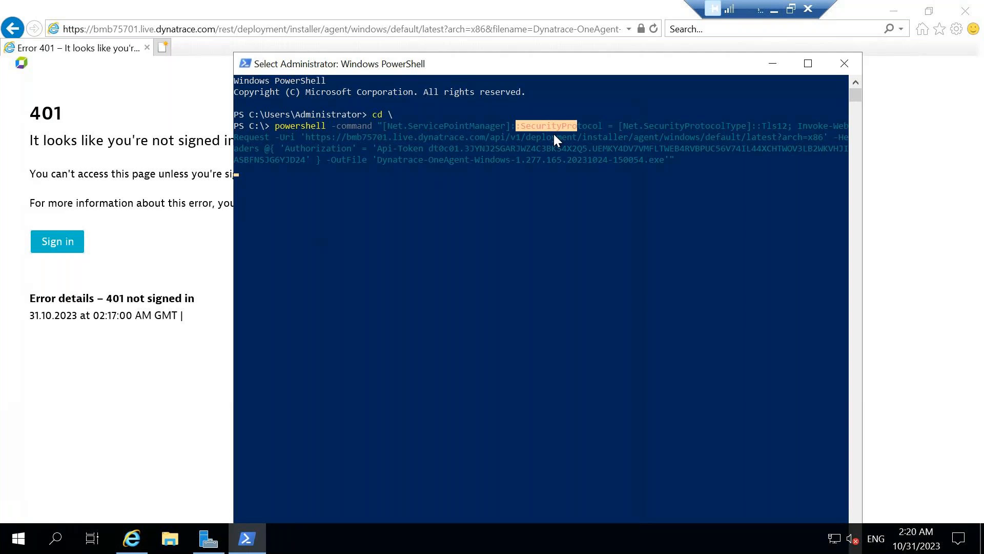
key(Return)
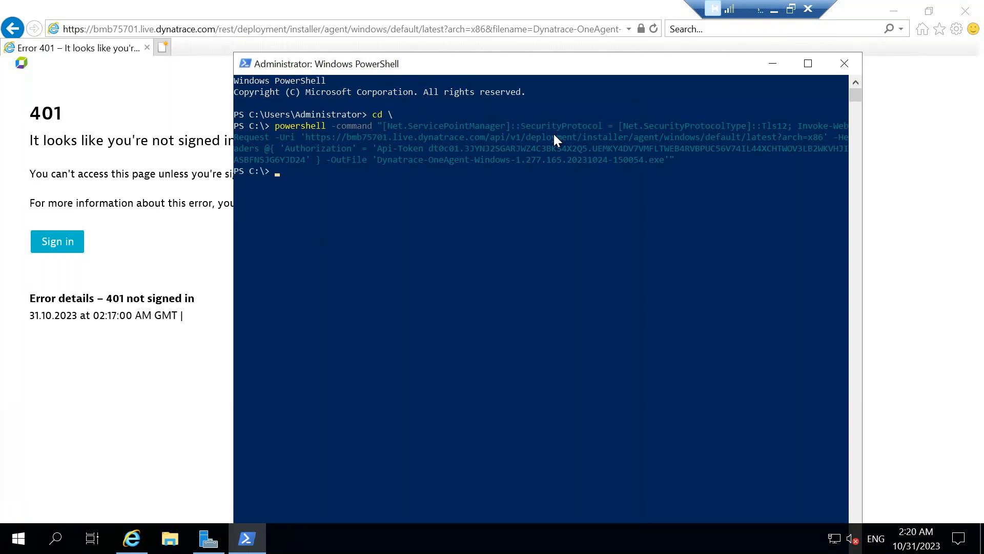
text(start .)
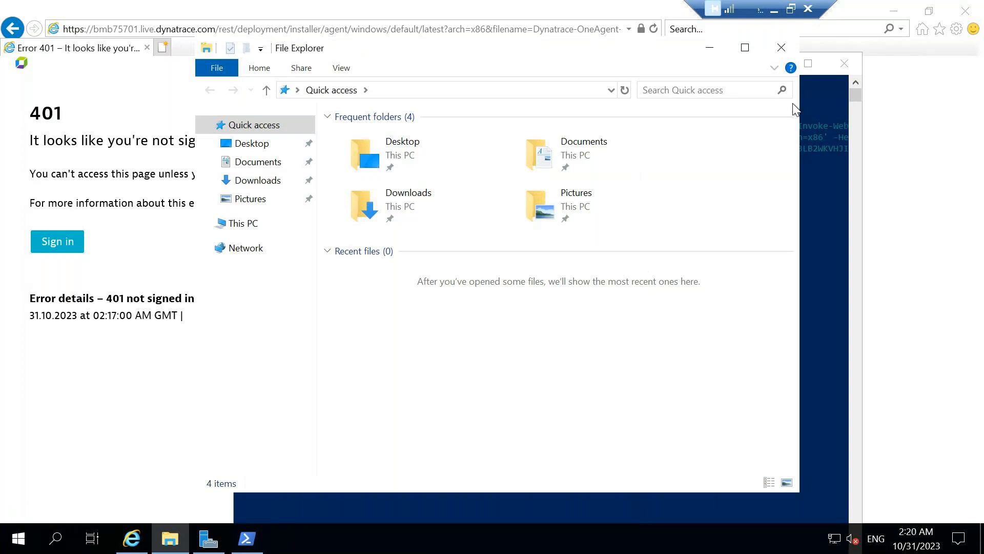
click(781, 47)
click(486, 302)
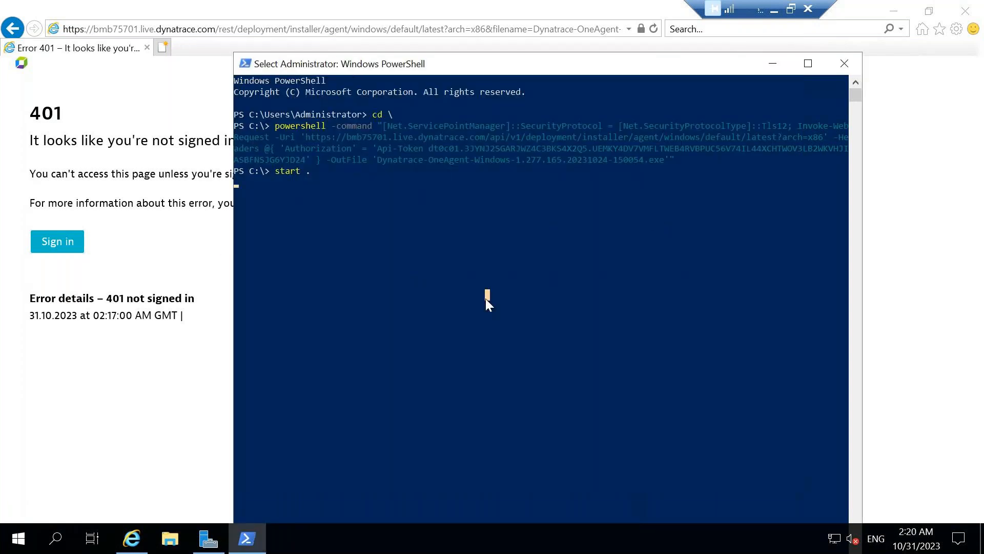
key(Return)
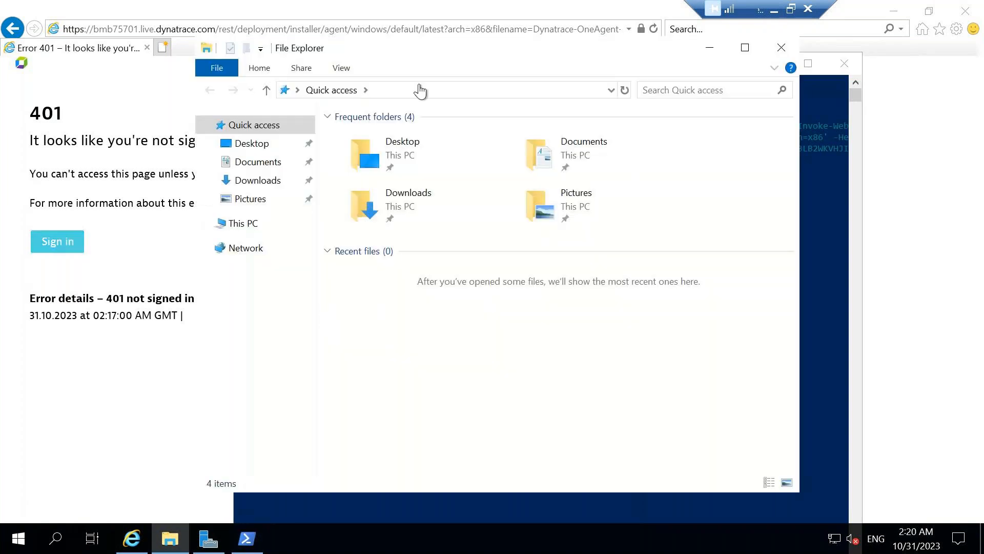
- Browse Local Disk (C:) to confirm the 124,112 KB Dynatrace-OneAgent-Windows-1.277.165 installer
click(745, 47)
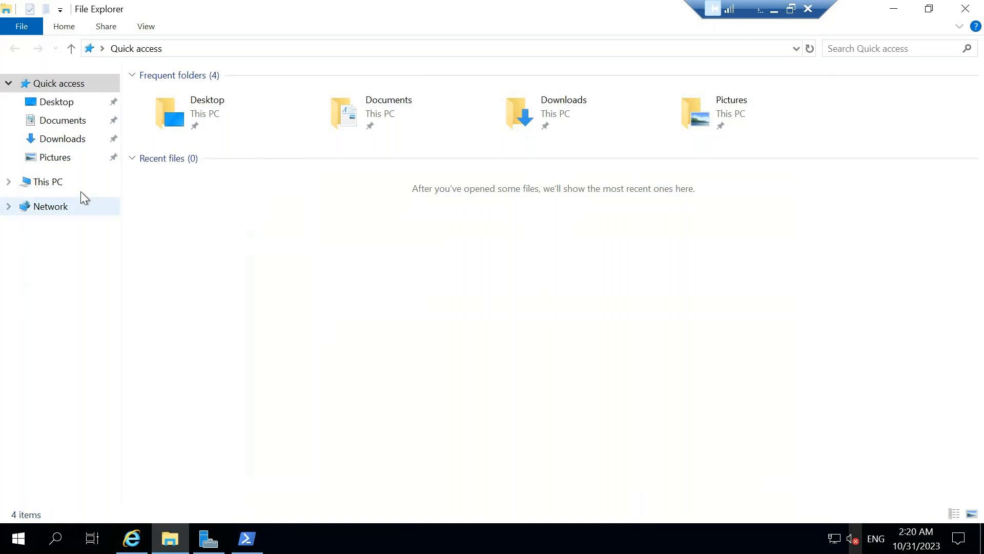
click(11, 185)
click(44, 330)
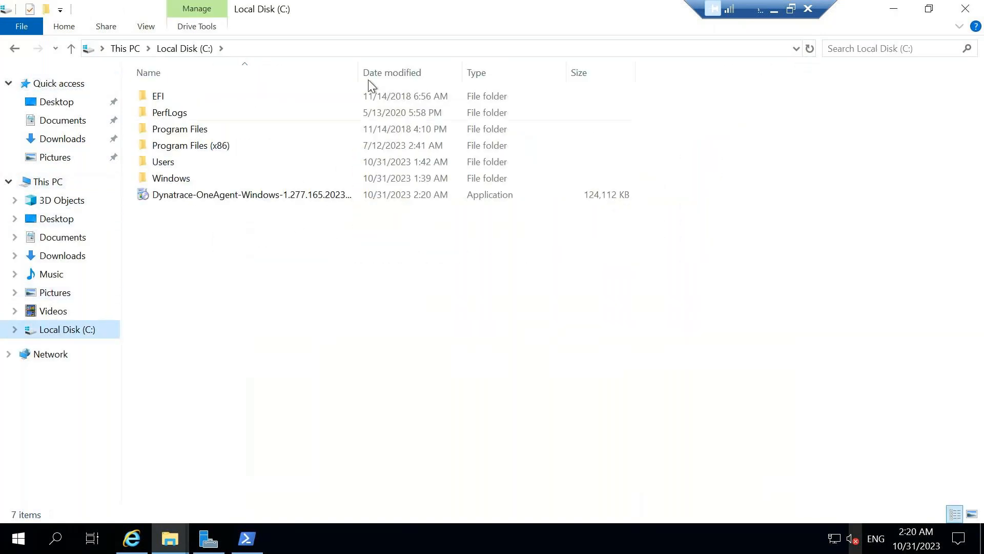
drag(359, 70, 430, 72)
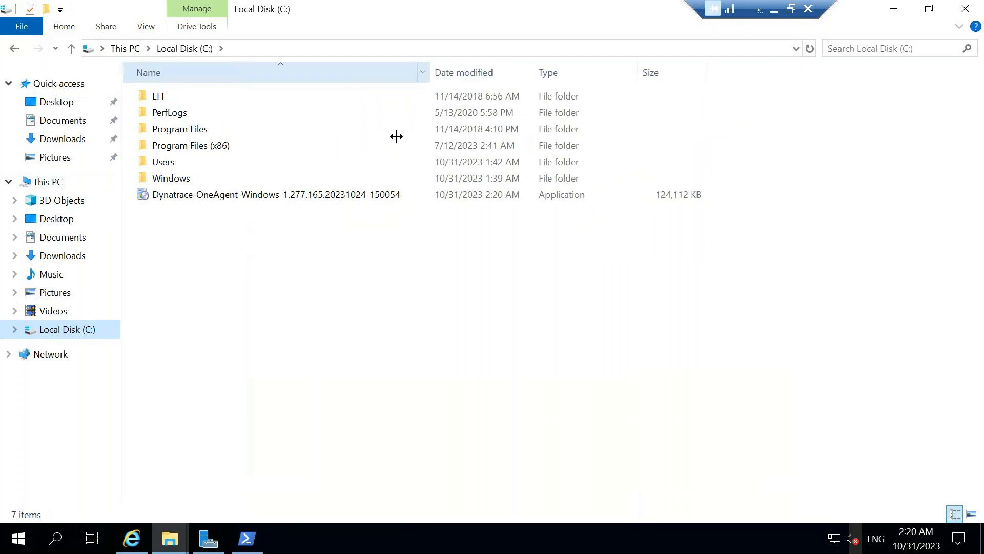
click(338, 196)
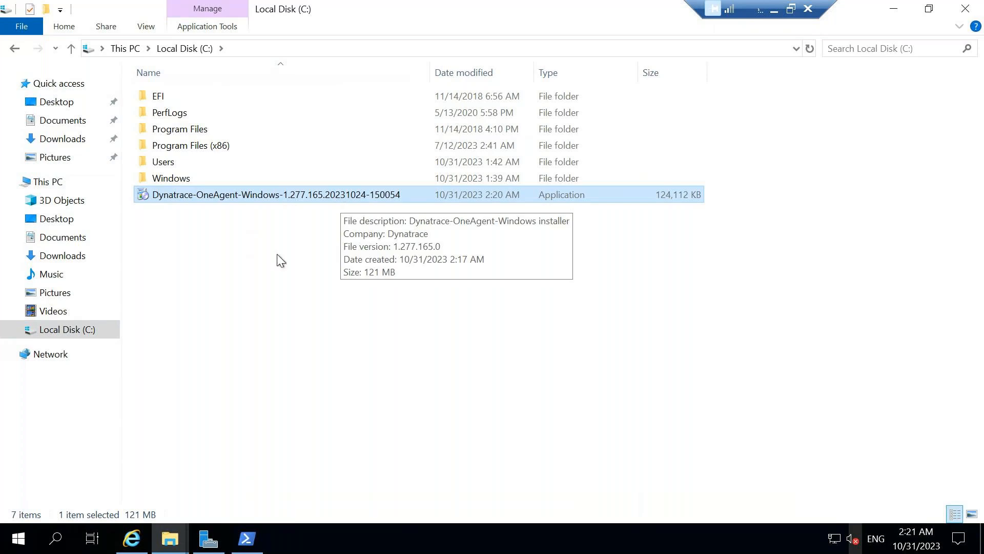
click(263, 203)
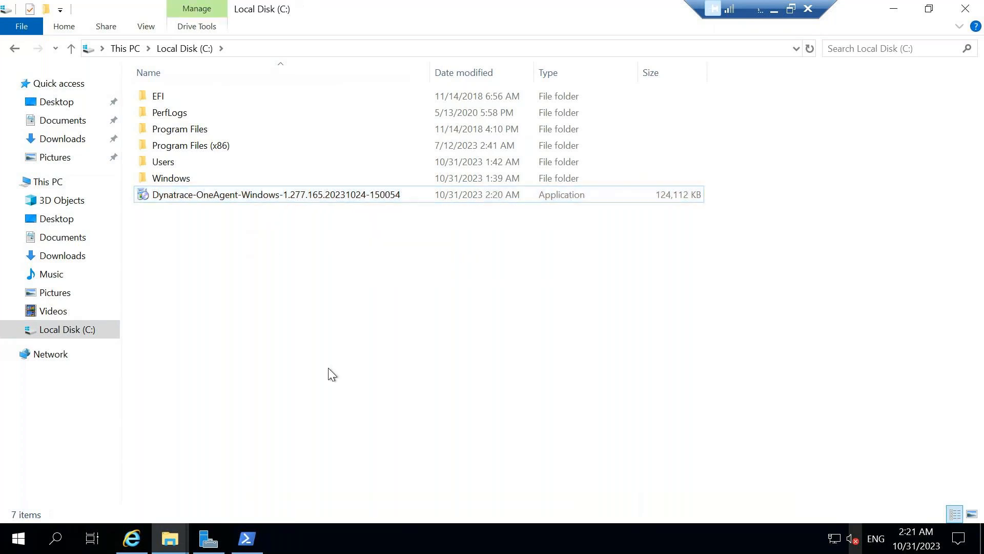
click(773, 10)
- Copy the OneAgent installer run command from step 3 and return to the server's PowerShell
scroll(483, 271, down, 4)
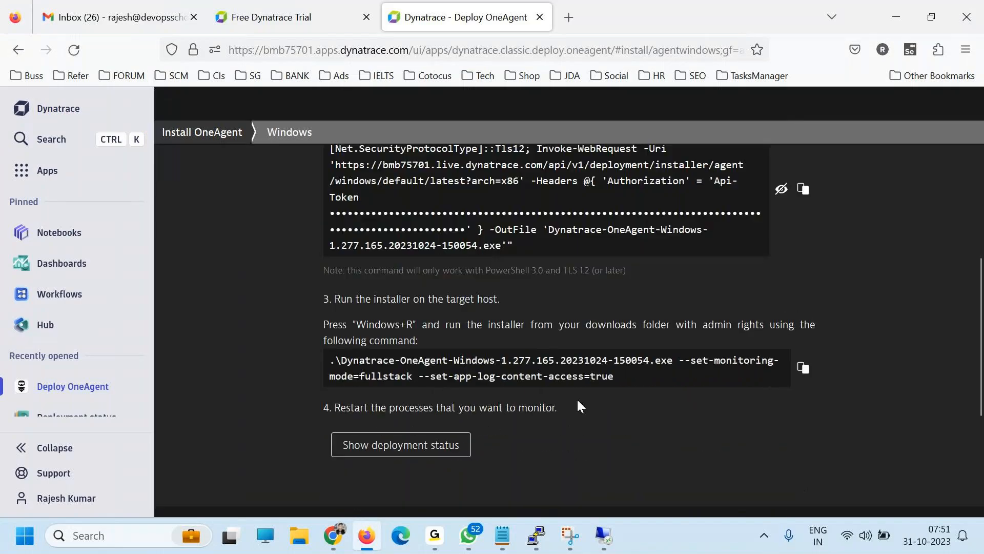
drag(326, 367, 632, 376)
click(802, 367)
click(595, 528)
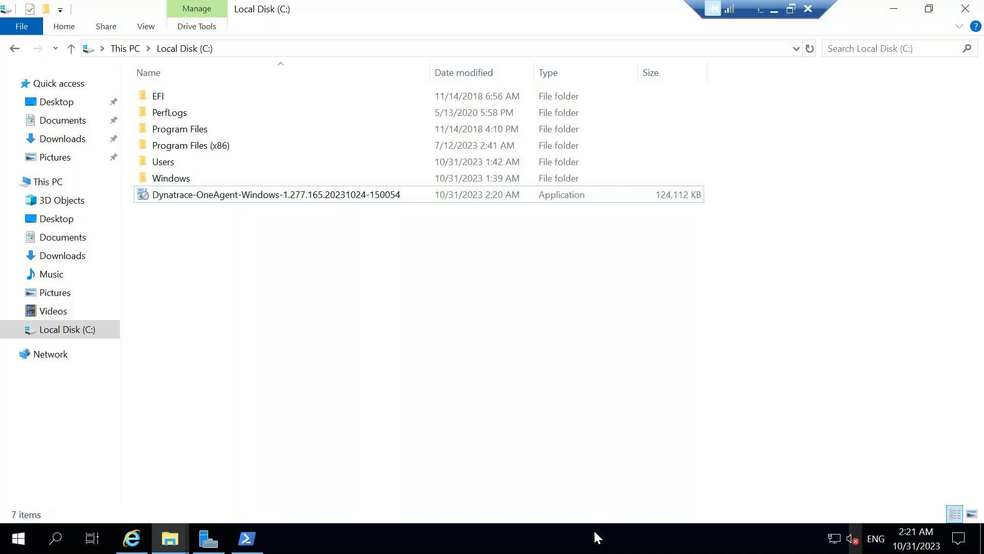
click(247, 537)
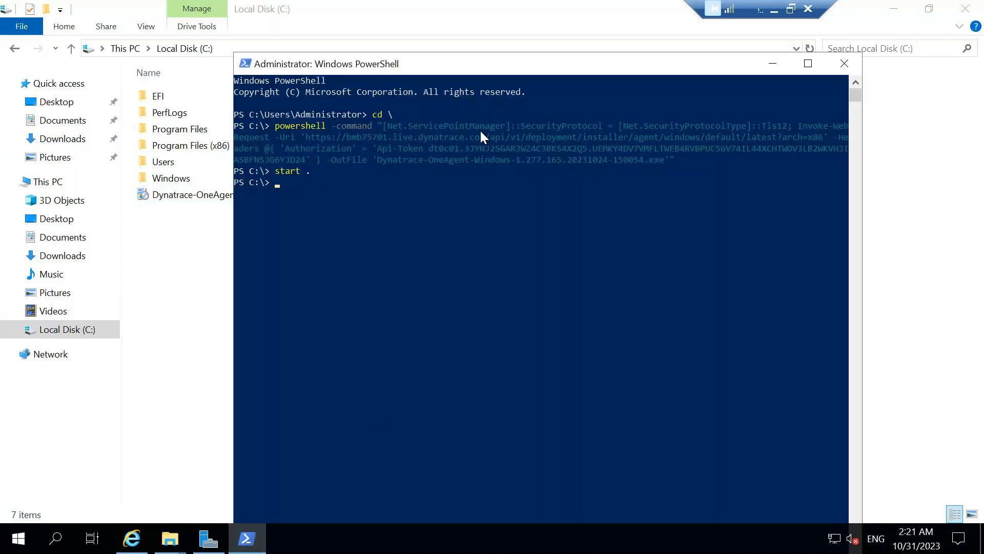
- Run the pasted fullstack installer command and bring the OneAgent setup wizard forward
key(ctrl+v)
key(Return)
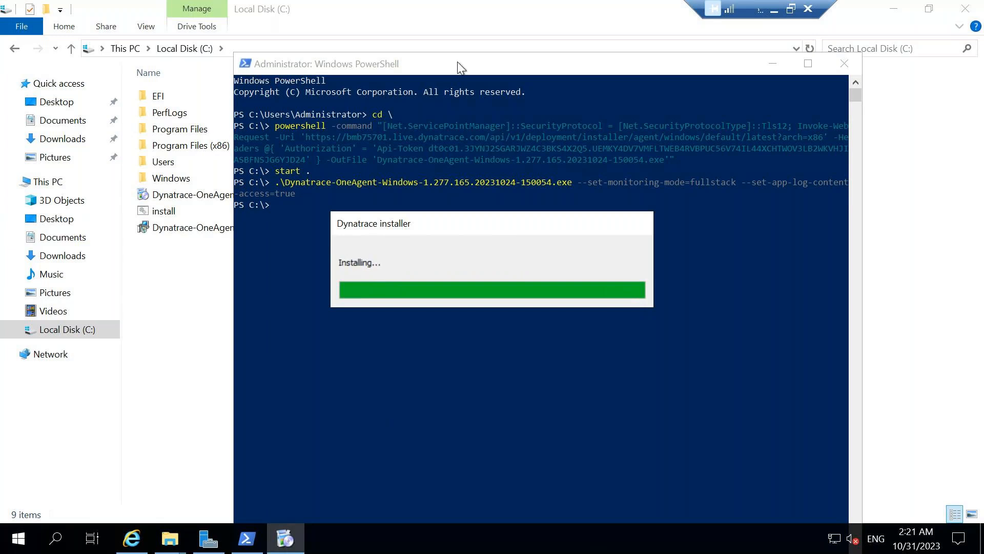
drag(578, 57, 600, 62)
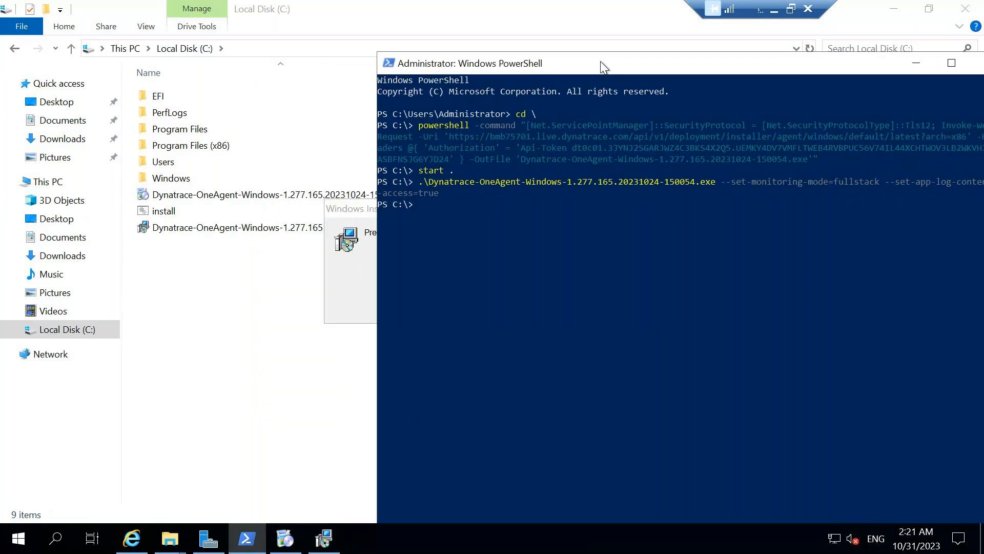
click(368, 269)
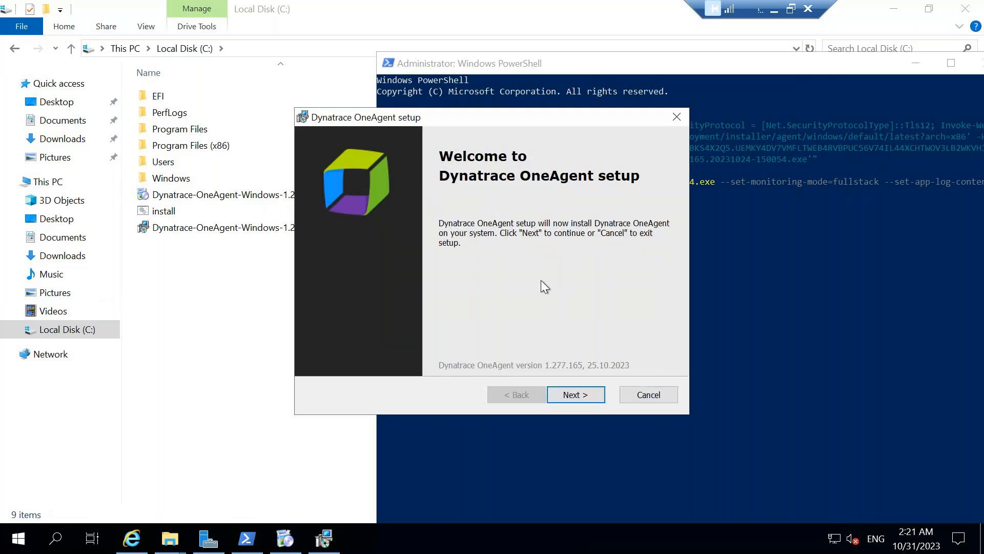
- Return the OneAgent setup to its Welcome page and put the Remote Desktop session in a window
click(578, 392)
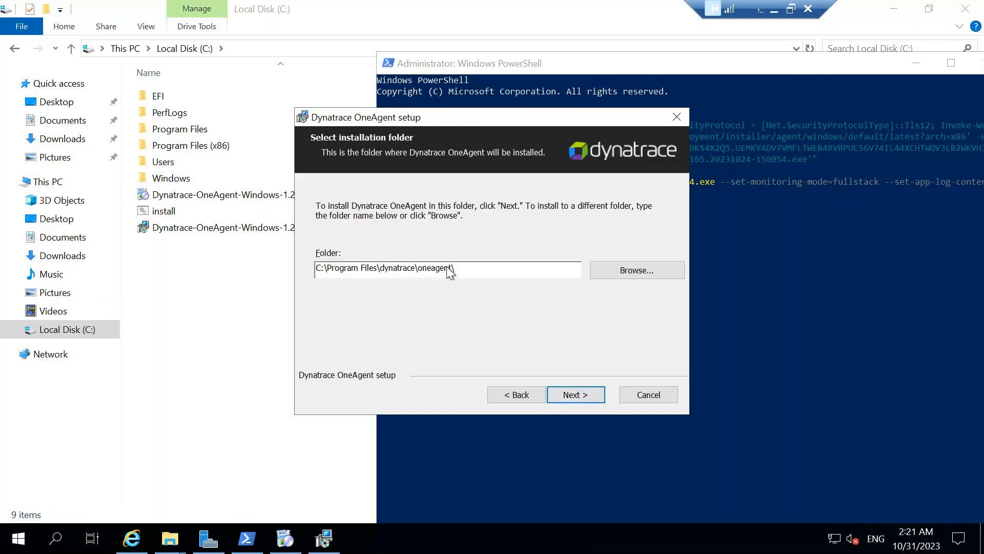
click(519, 395)
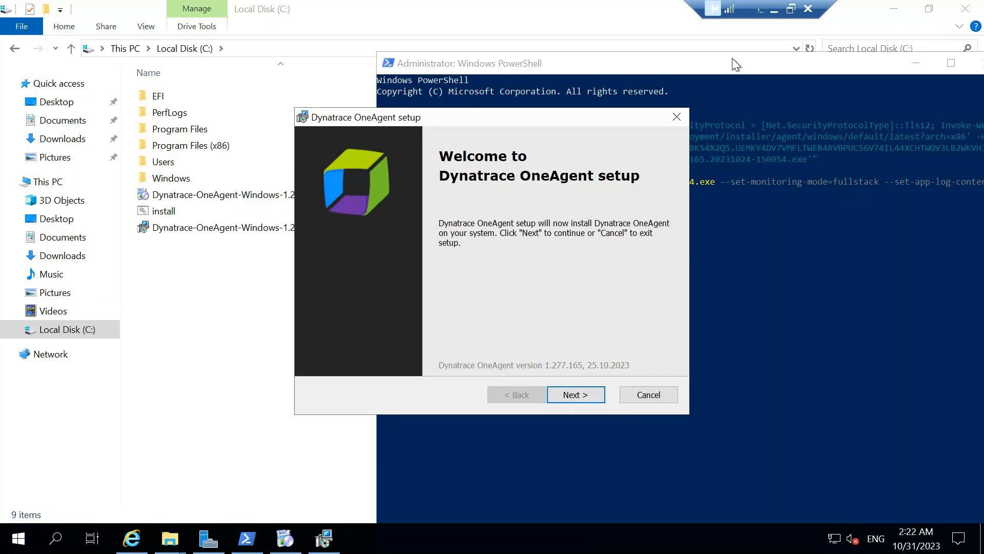
click(791, 9)
mouse_move(582, 7)
mouse_down()
mouse_move(581, 30)
mouse_move(586, 15)
mouse_up()
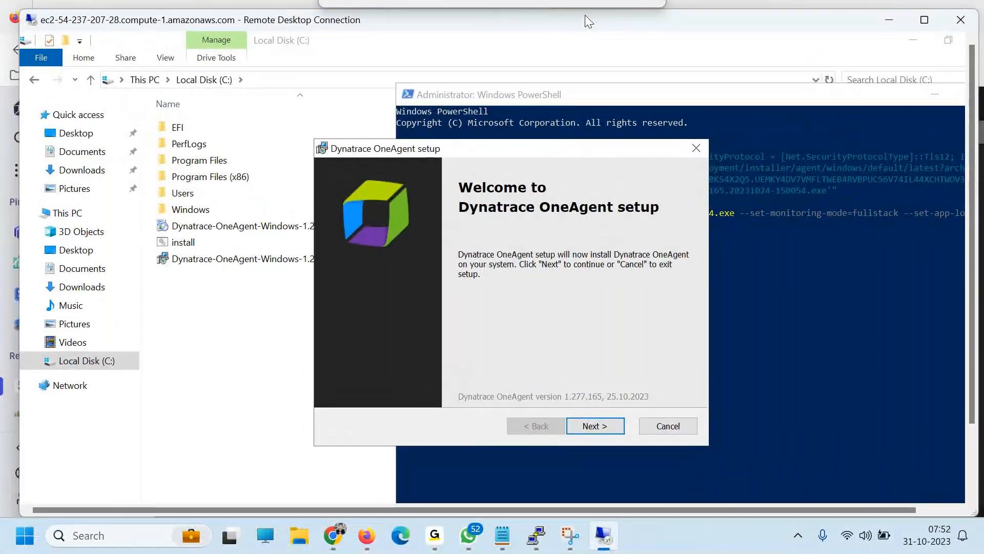
- Snip the Remote Desktop window showing the OneAgent setup Welcome page
click(570, 536)
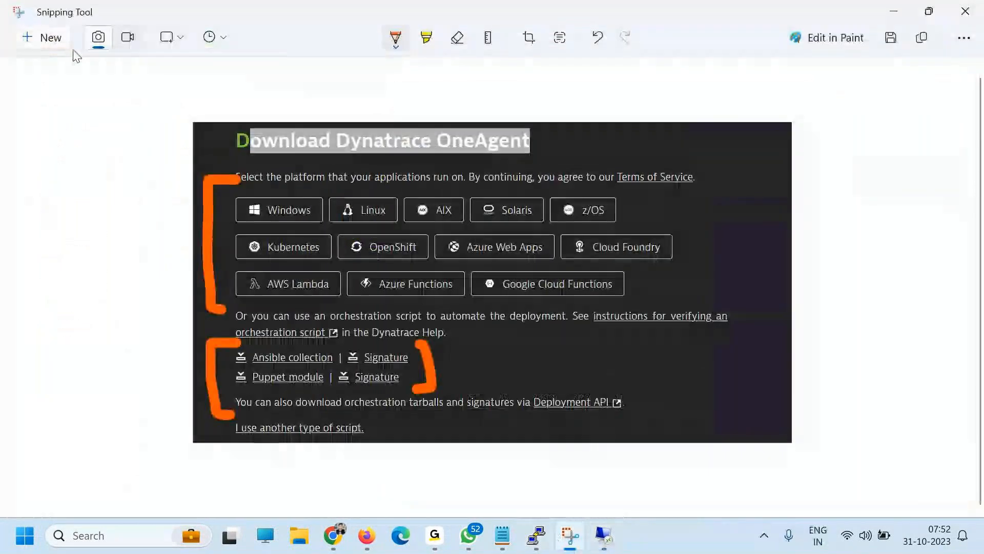
click(34, 36)
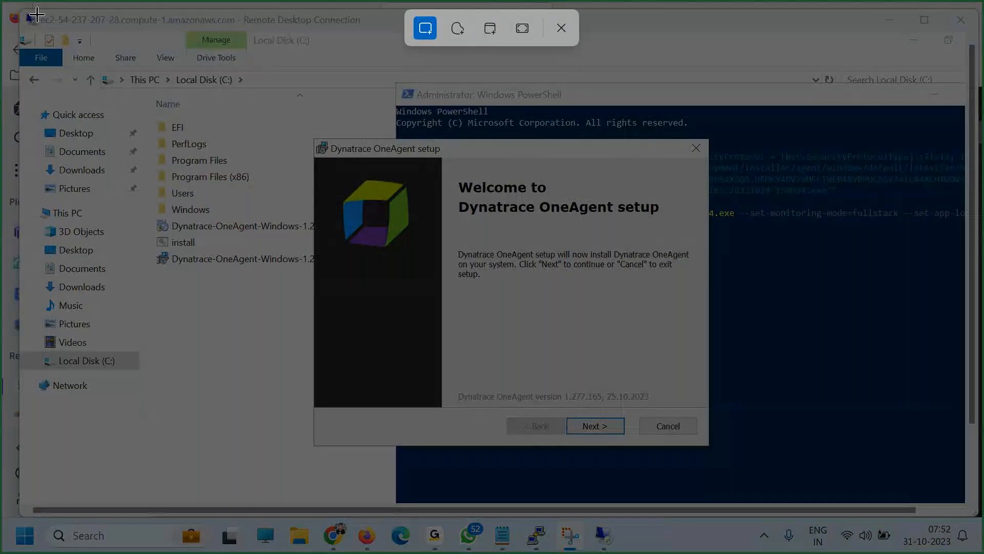
drag(34, 14, 958, 506)
click(542, 541)
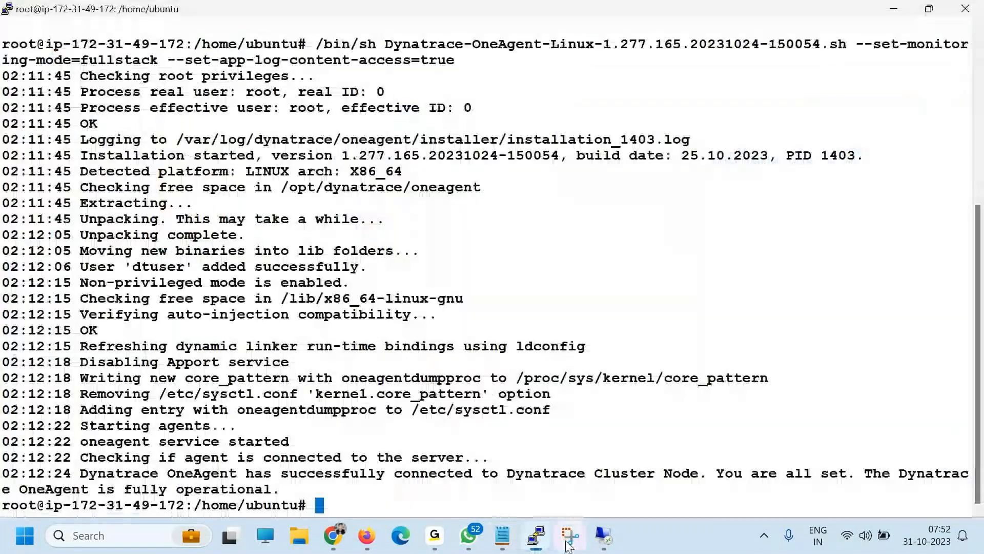
click(570, 536)
click(866, 190)
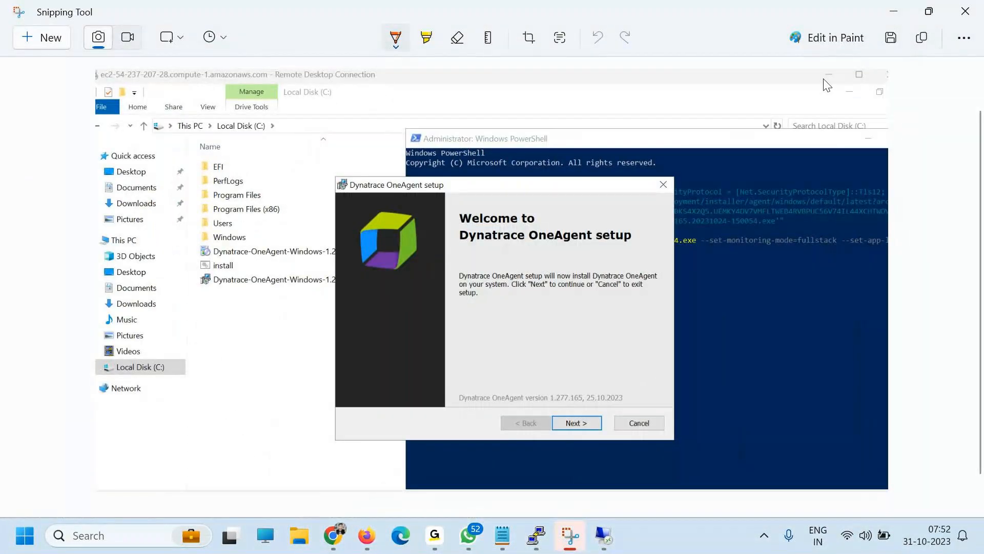
- Save the snip as 1.png in Desktop\Azure
click(891, 37)
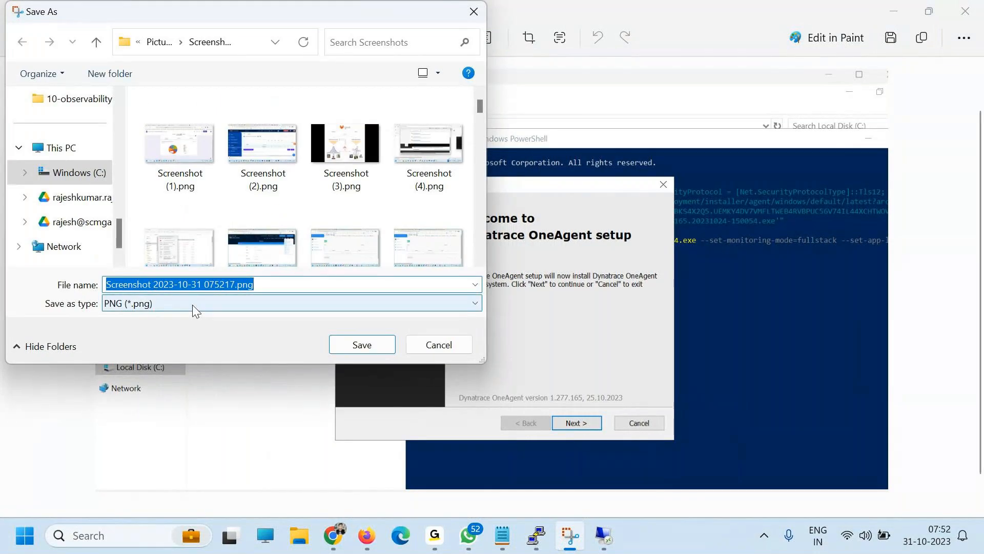
click(64, 148)
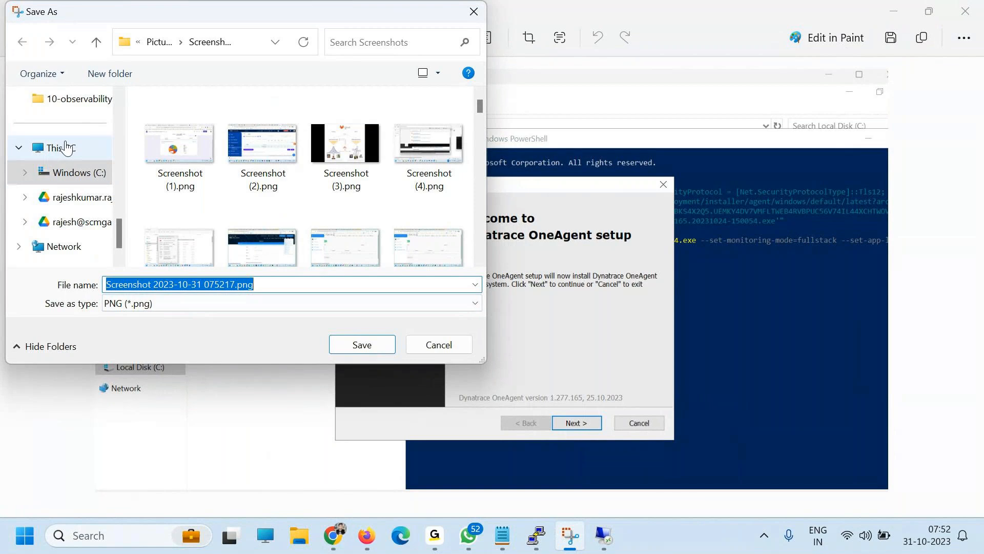
scroll(64, 220, up, 10)
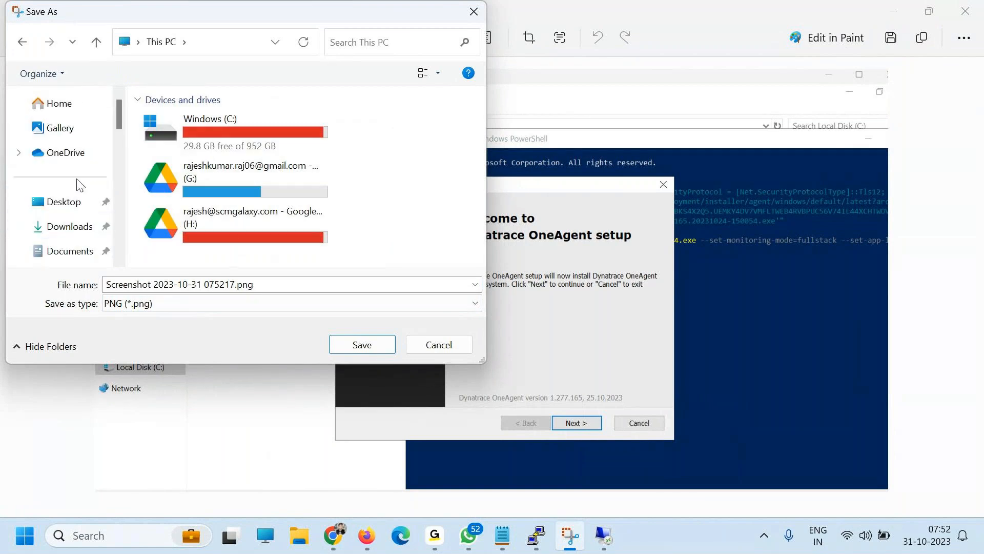
click(67, 199)
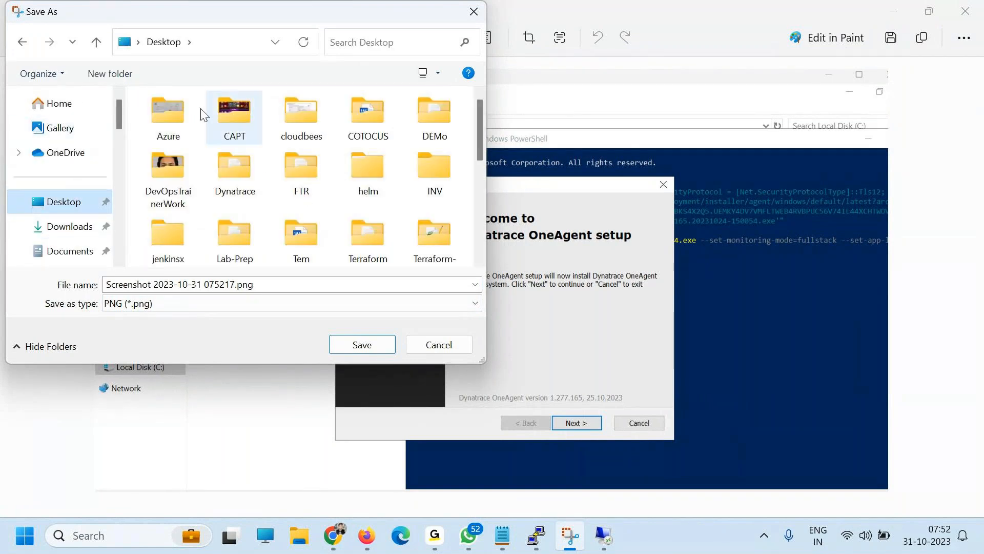
double_click(177, 103)
key(ctrl+a)
text(1)
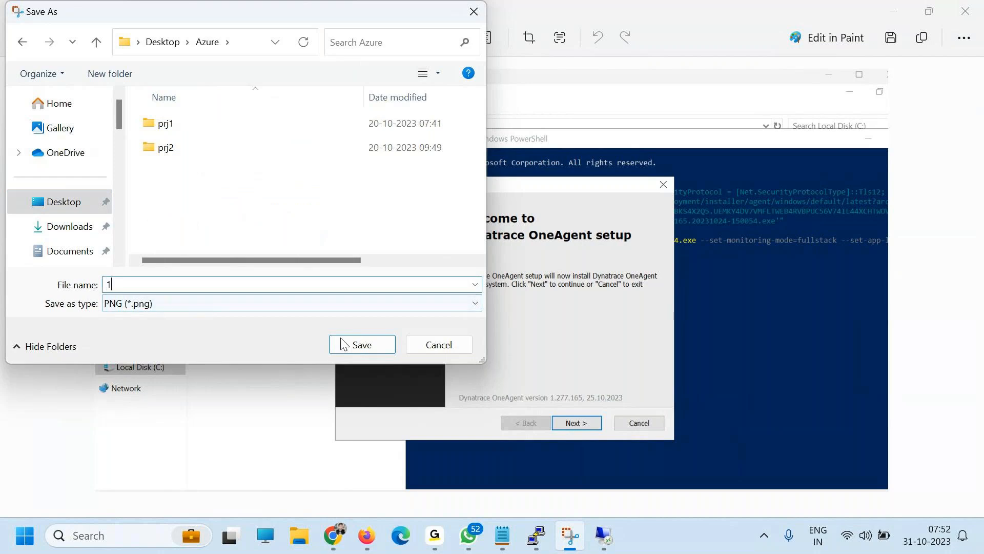
click(341, 344)
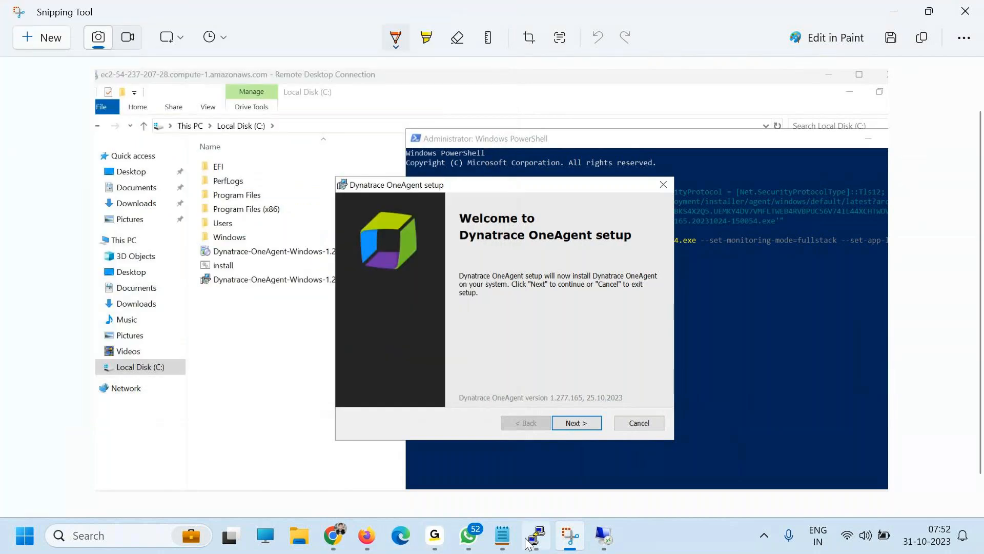
- Move the setup dialog aside and bring the PowerShell window with the install commands forward
click(602, 536)
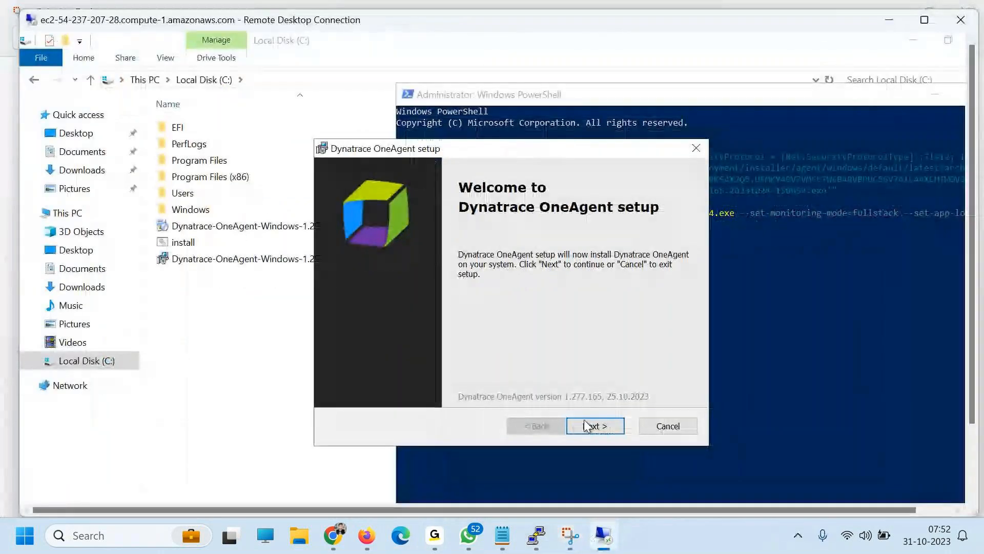
drag(555, 153, 610, 275)
drag(520, 96, 386, 84)
click(531, 370)
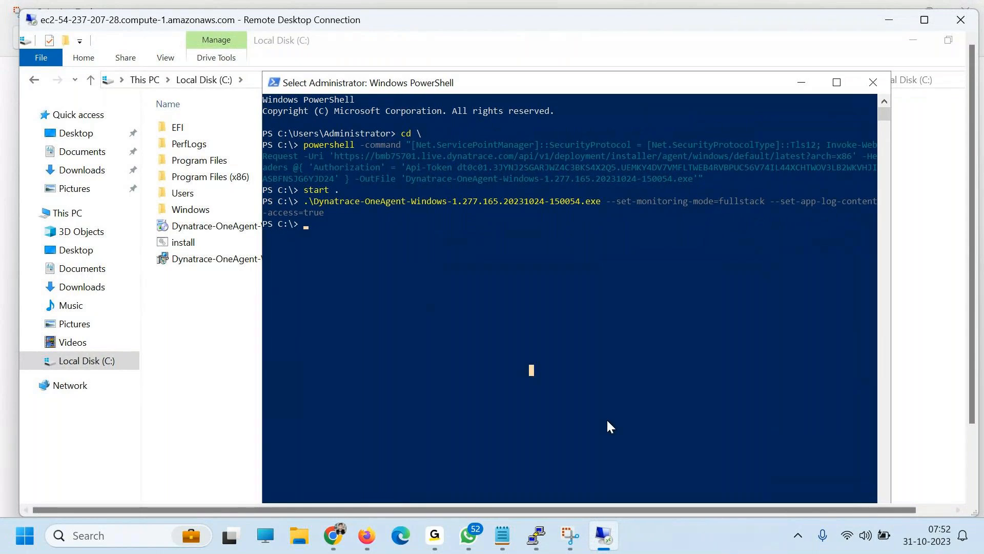
- Snip the PowerShell window showing the OneAgent install commands
click(568, 533)
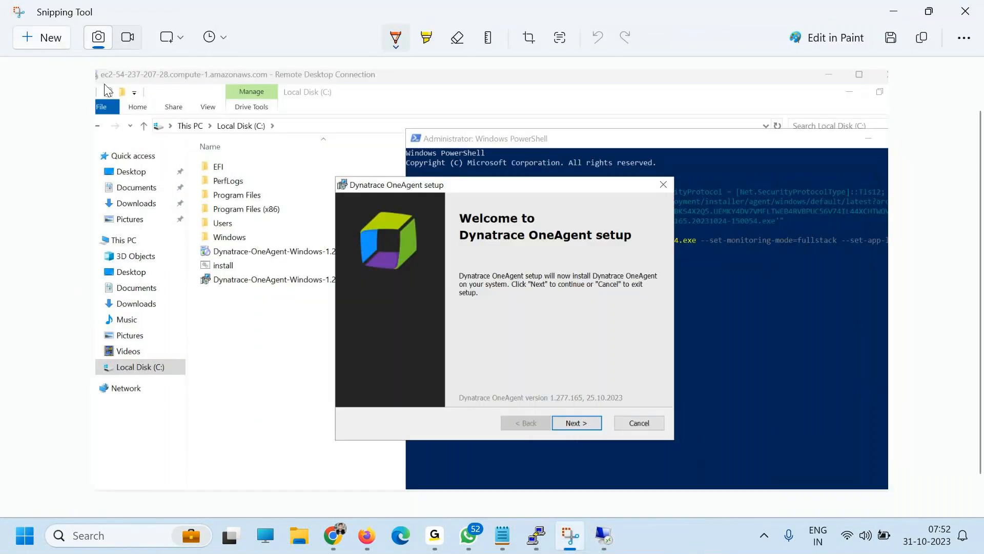
key(ctrl+n)
drag(143, 70, 897, 471)
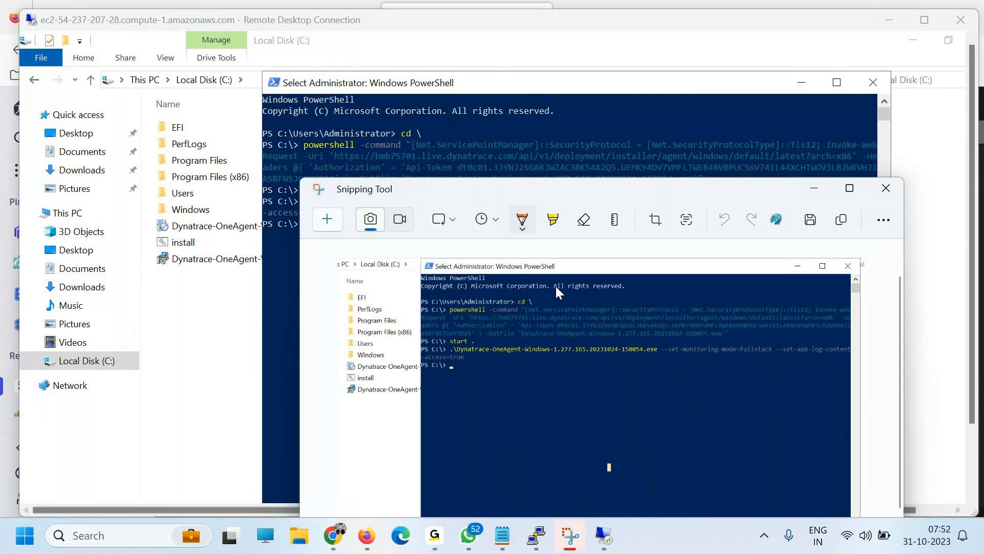
click(855, 192)
- Save the PowerShell snip as 2.png in Desktop\Azure and return to the remote session
click(891, 38)
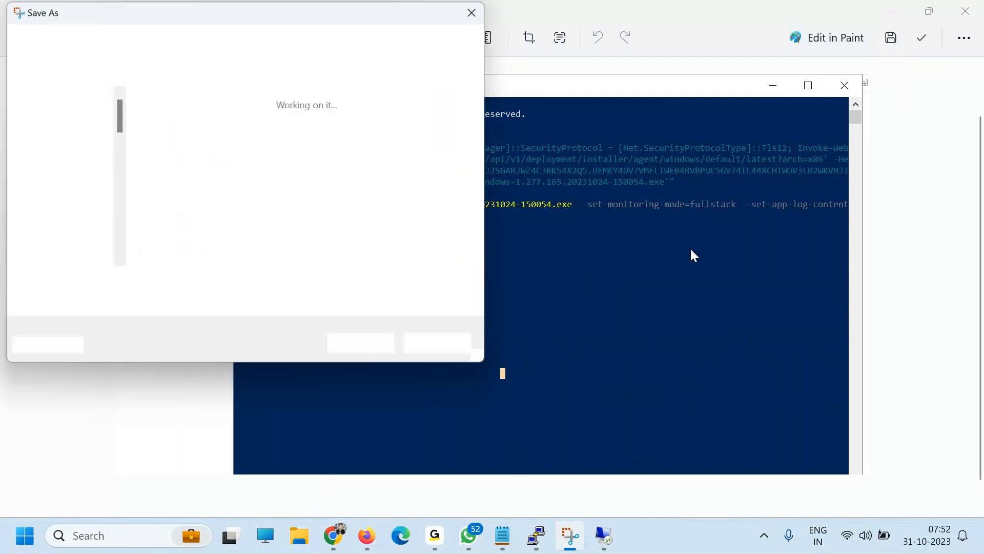
text(2)
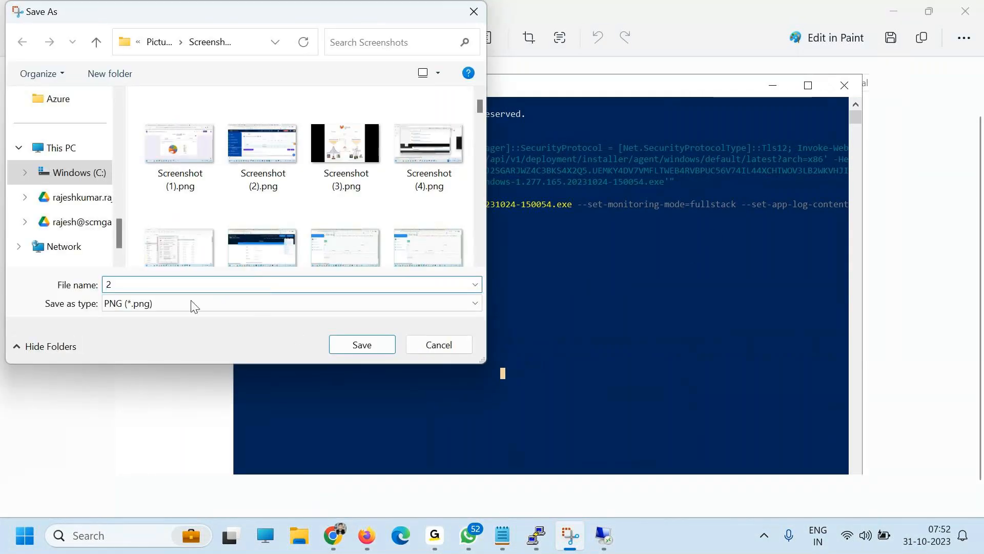
click(61, 148)
scroll(63, 216, up, 3)
scroll(64, 205, up, 3)
click(61, 123)
double_click(167, 121)
click(376, 348)
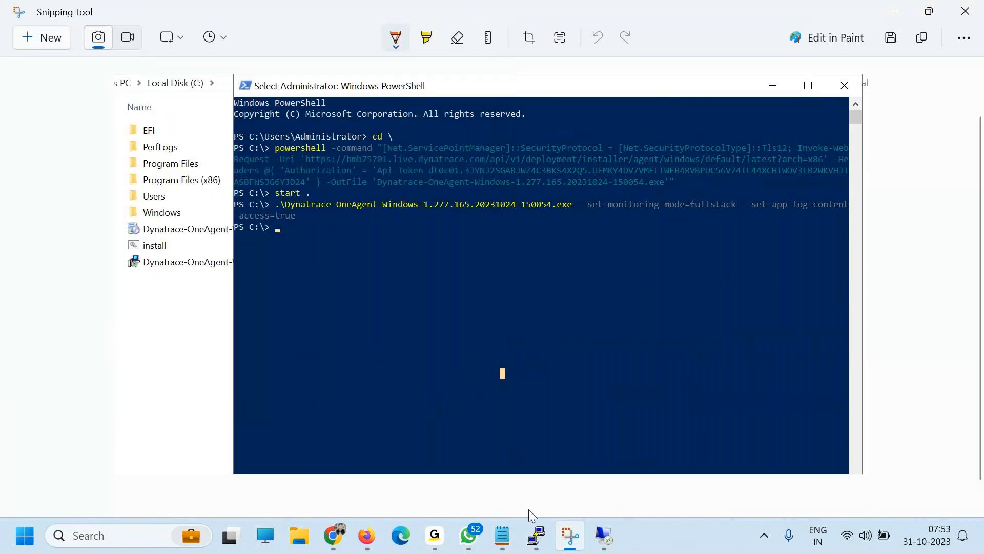
click(603, 535)
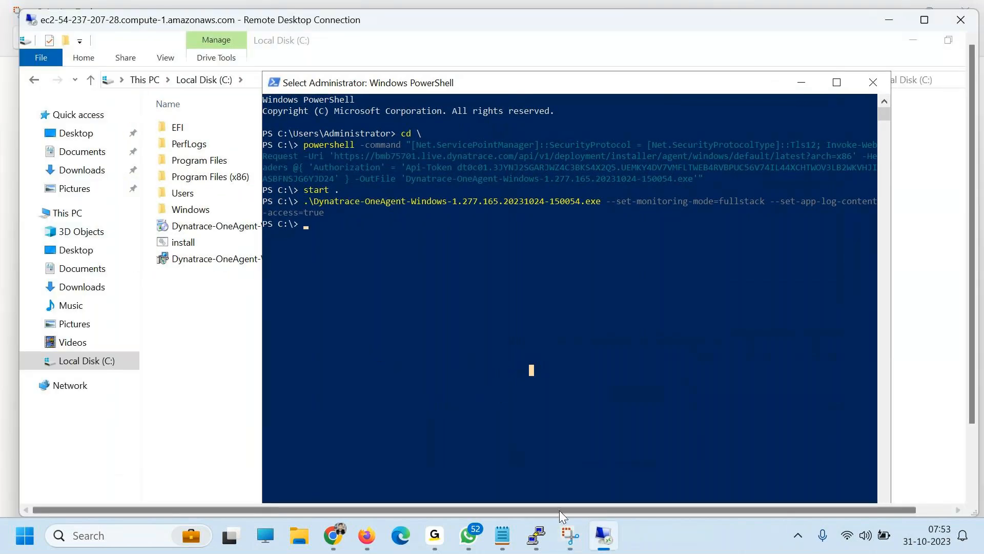
- Bring the OneAgent setup forward, move it up-left, and advance to the installation folder page
drag(973, 334, 977, 399)
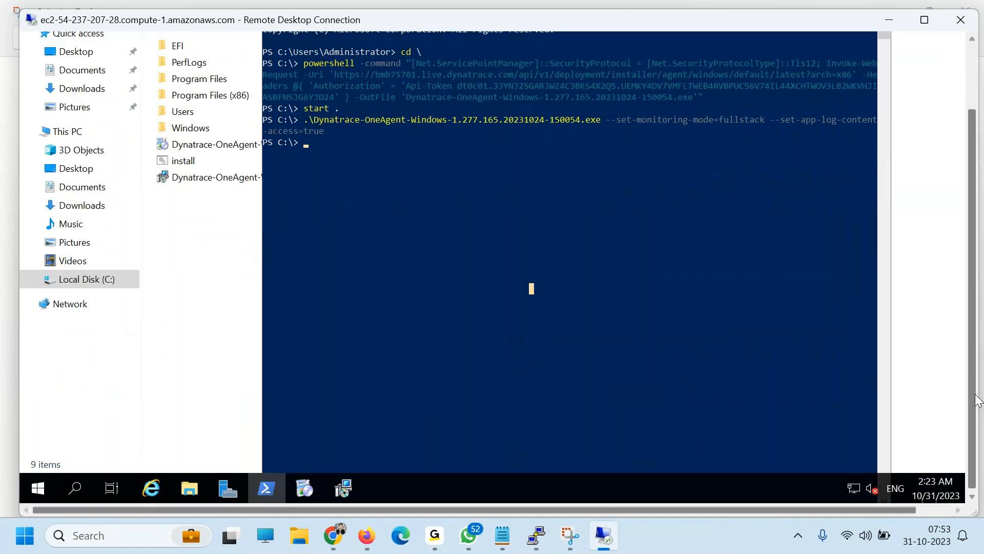
click(343, 489)
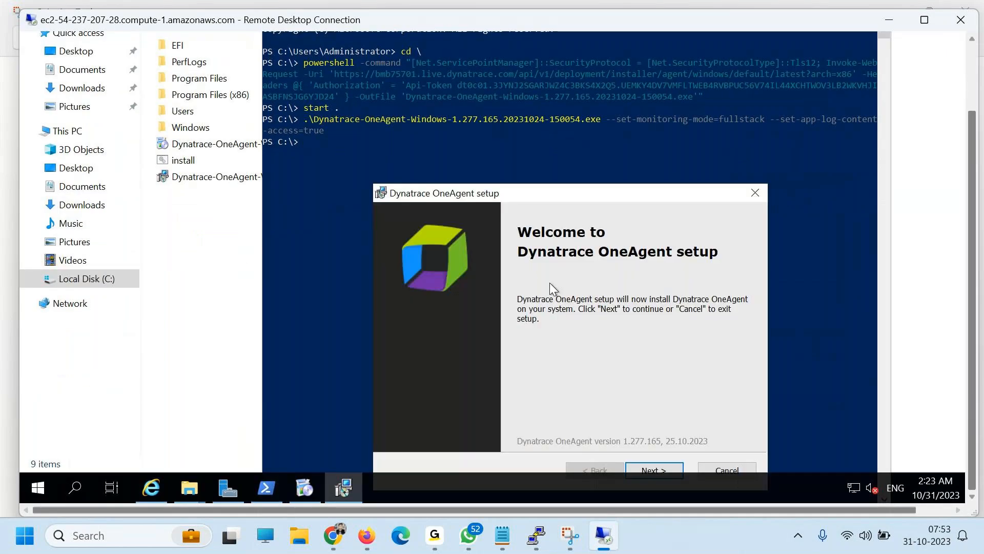
drag(553, 202, 482, 92)
click(574, 362)
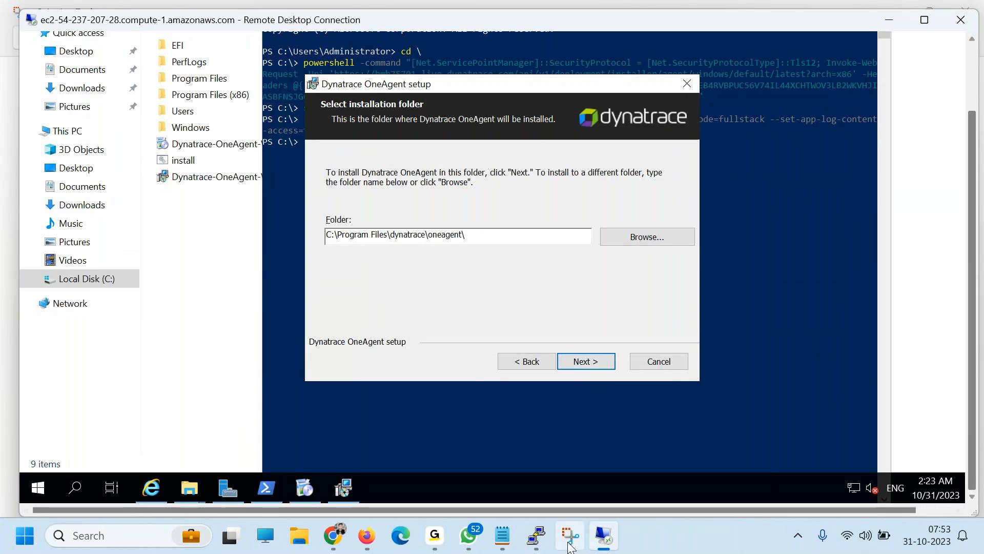
click(570, 535)
click(41, 36)
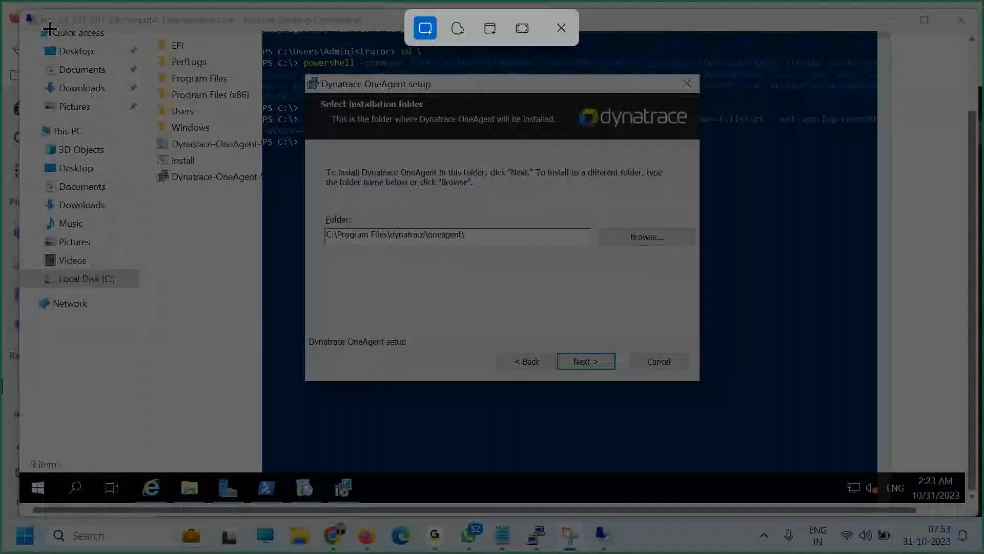
- Snip the installation folder page showing C:\Program Files\dynatrace\oneagent\
drag(49, 28, 728, 422)
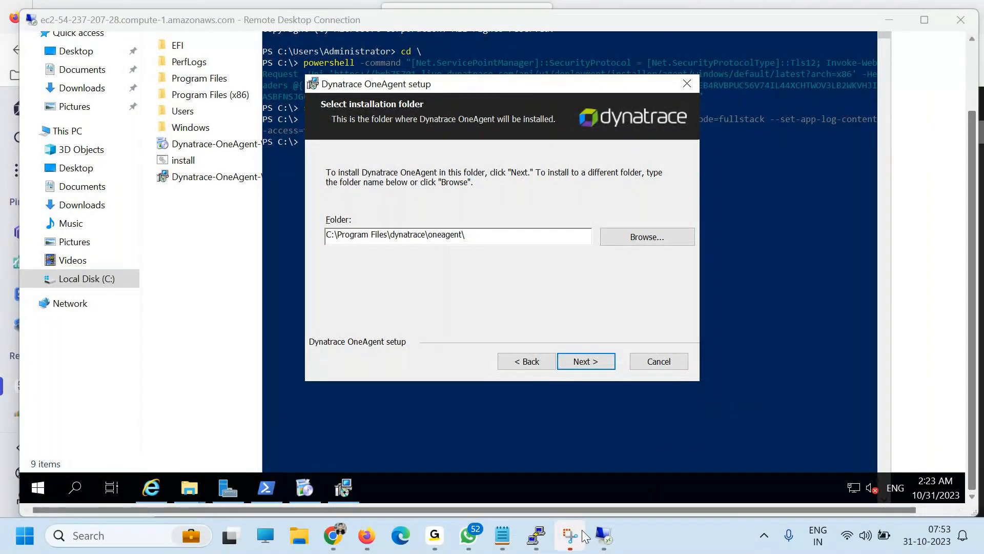
click(582, 535)
key(ctrl+s)
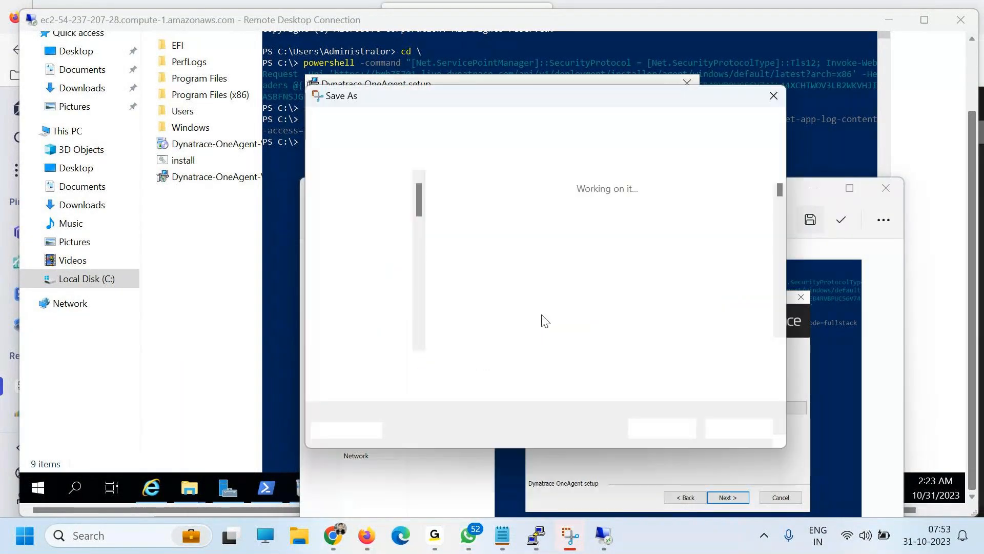
- Save the snip as 3 in Desktop\Azure, then accept the default installation folder
scroll(365, 230, up, 10)
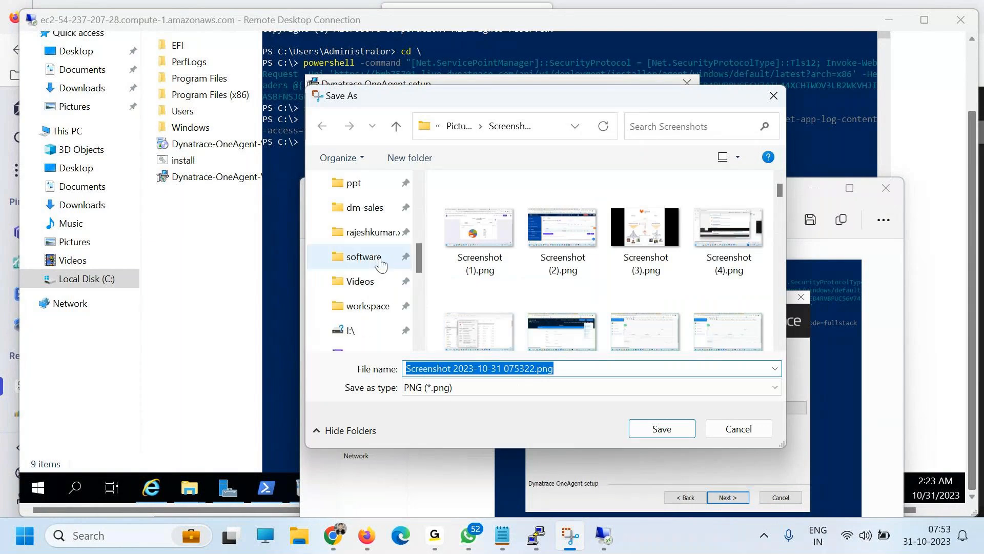
scroll(364, 233, up, 3)
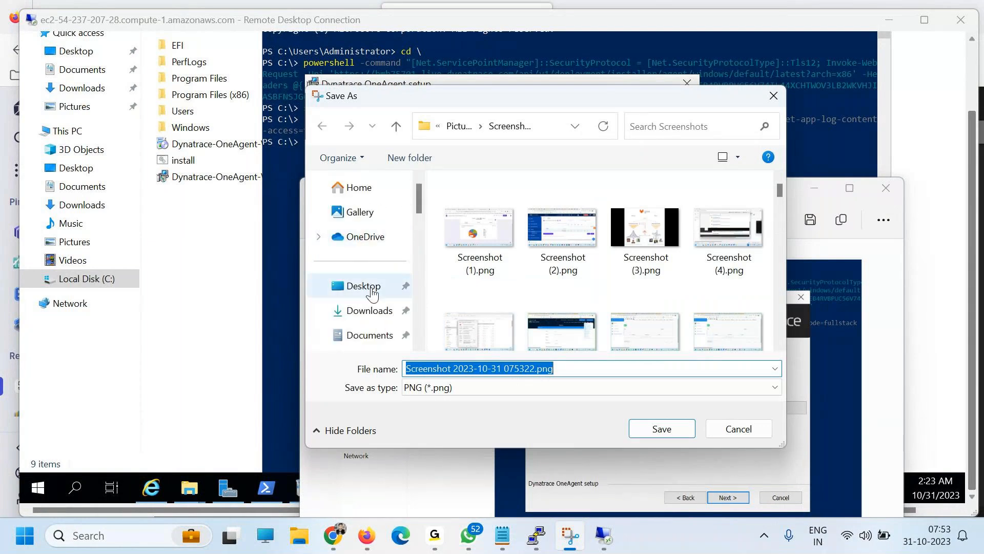
click(341, 287)
click(478, 201)
double_click(478, 201)
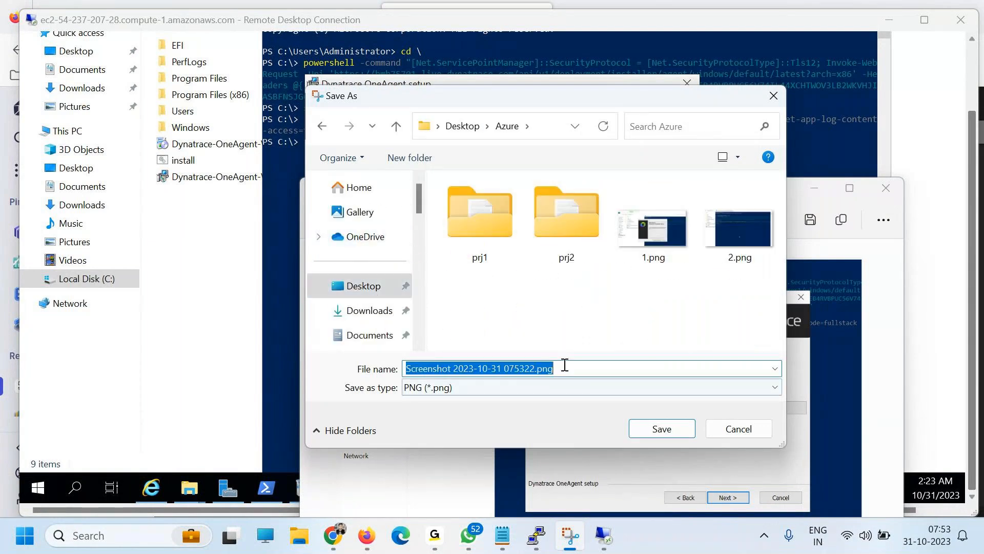
text(3)
click(655, 432)
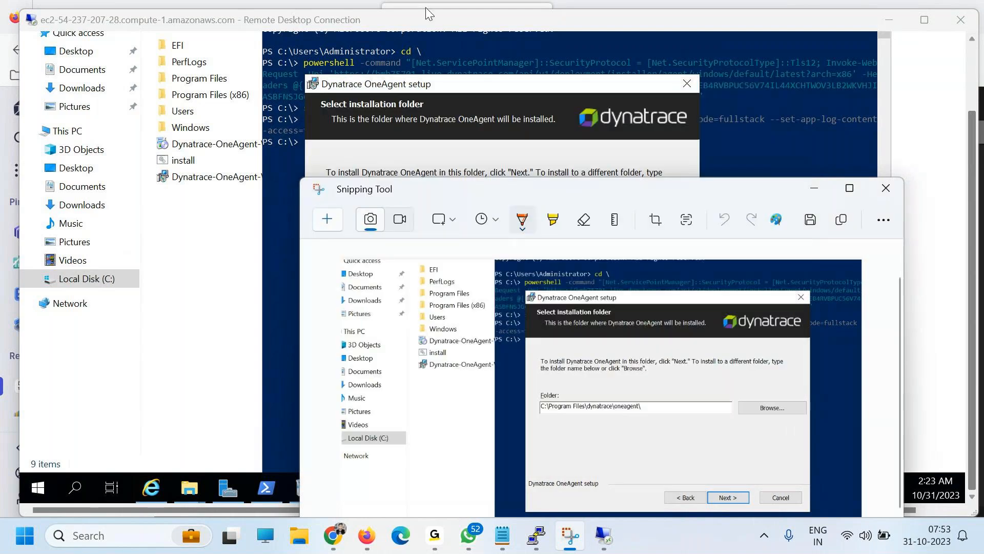
click(604, 535)
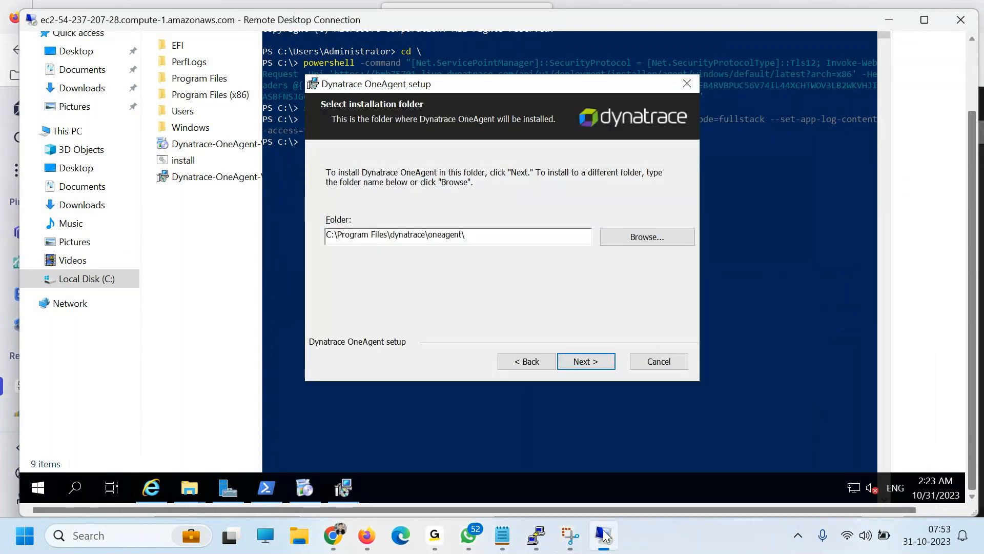
click(583, 363)
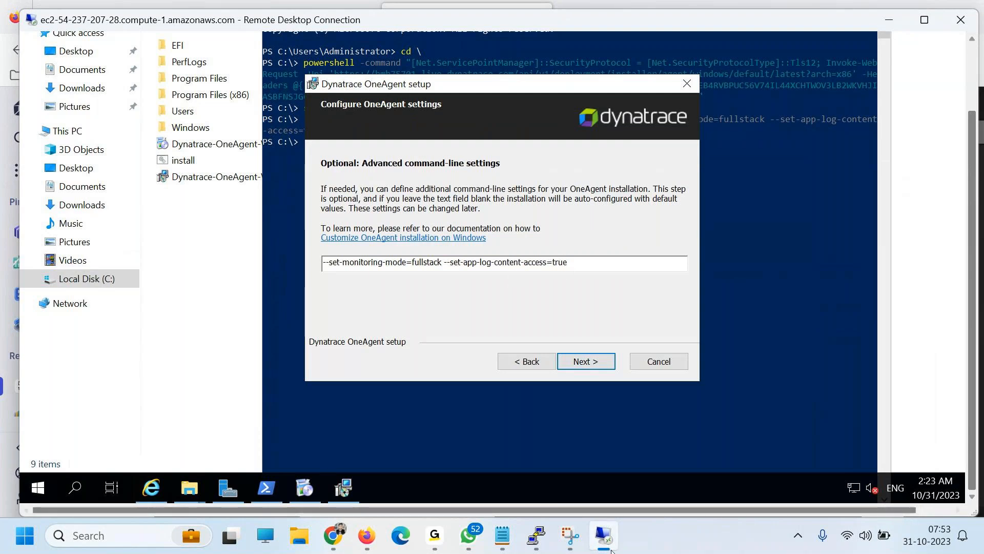
- Snip the OneAgent setup's advanced command-line settings page
click(570, 535)
click(327, 219)
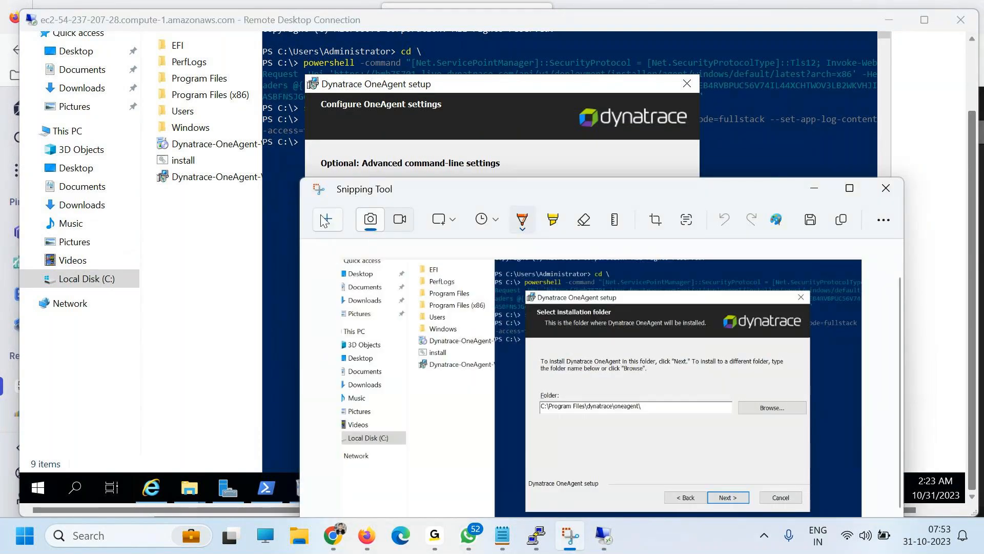
drag(100, 17, 736, 398)
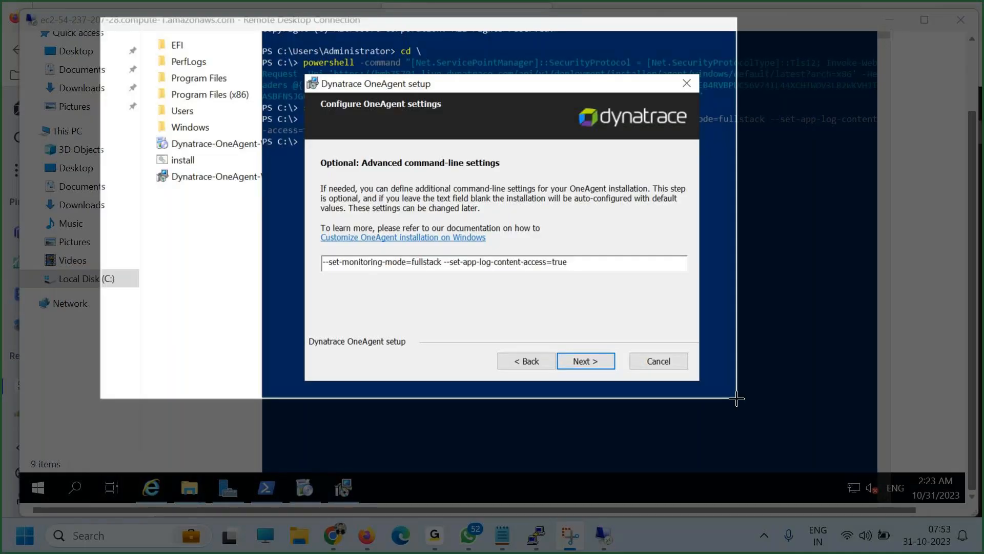
drag(736, 398, 737, 399)
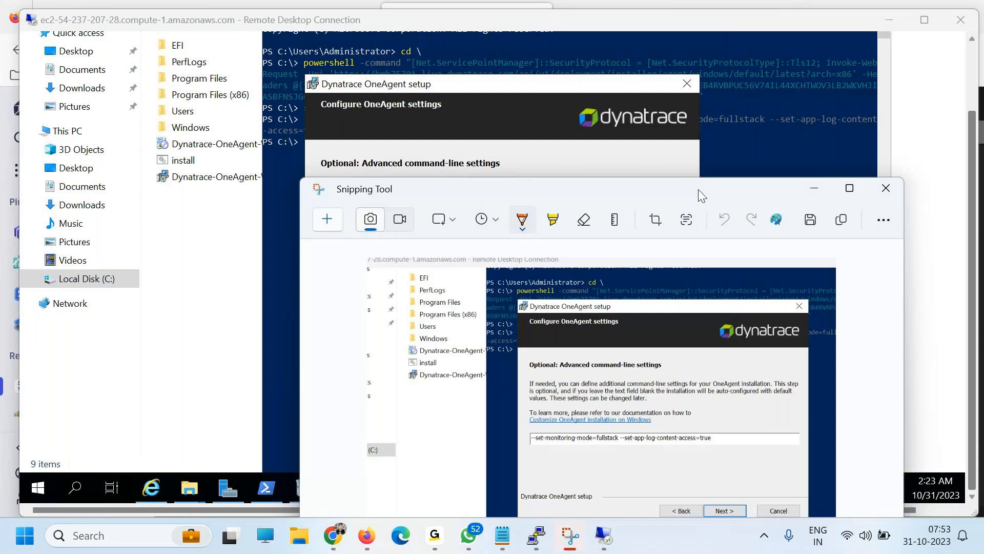
double_click(699, 189)
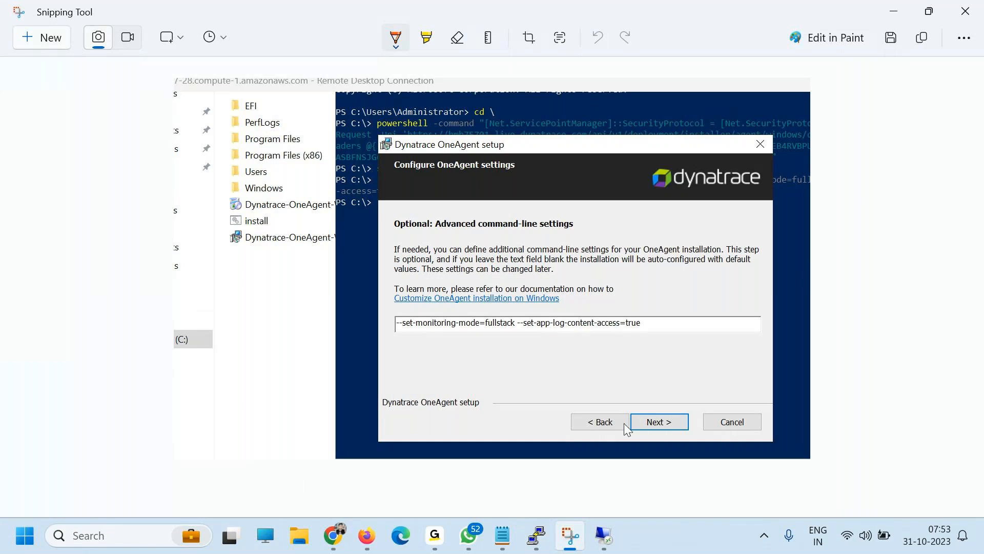
click(579, 534)
click(579, 534)
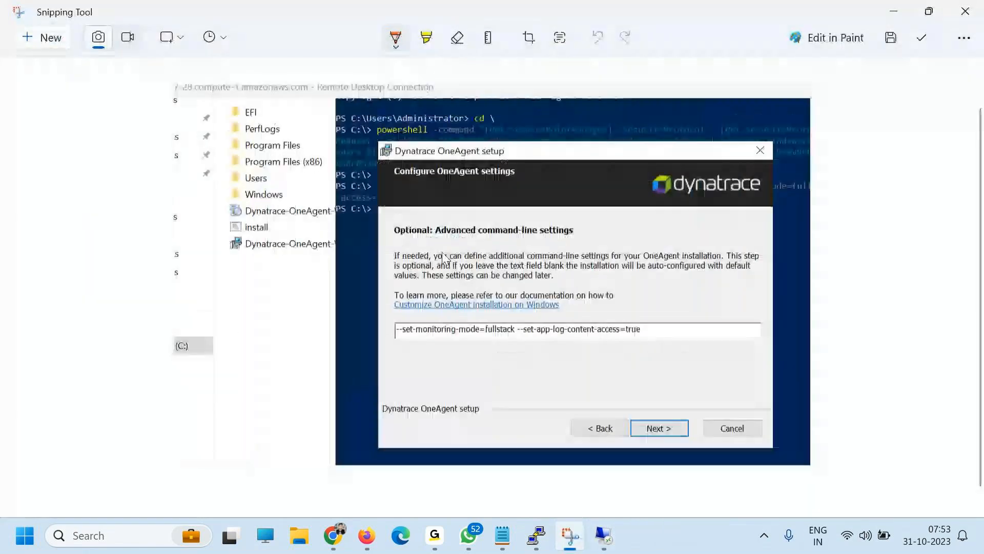
- Save the settings-page snip as 4 in Desktop\Azure and return to Remote Desktop
click(891, 37)
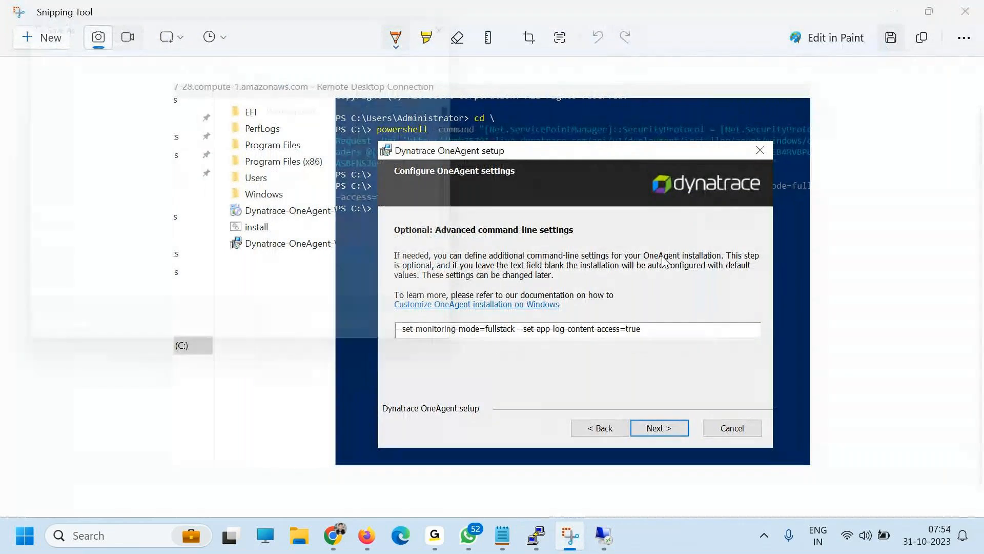
scroll(55, 183, up, 5)
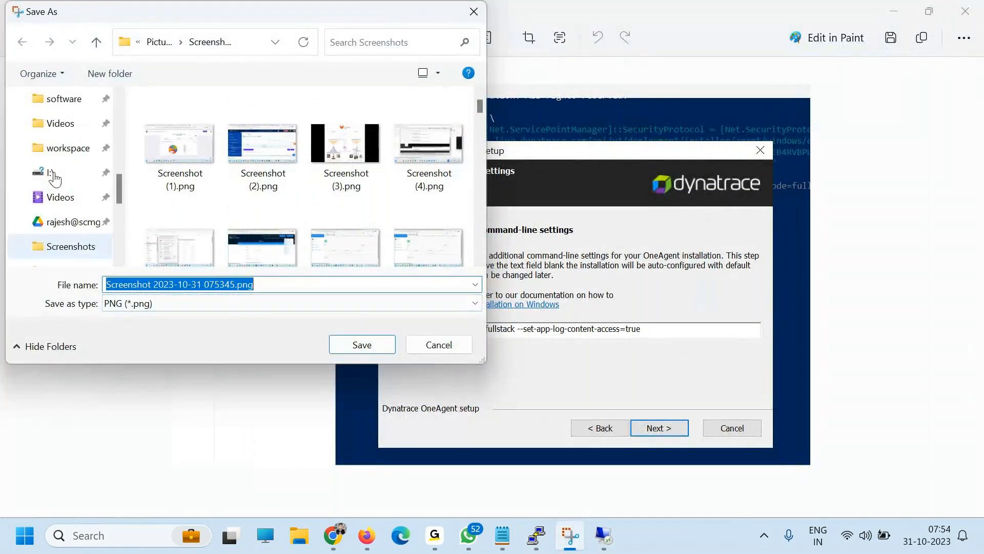
scroll(55, 183, up, 5)
click(60, 133)
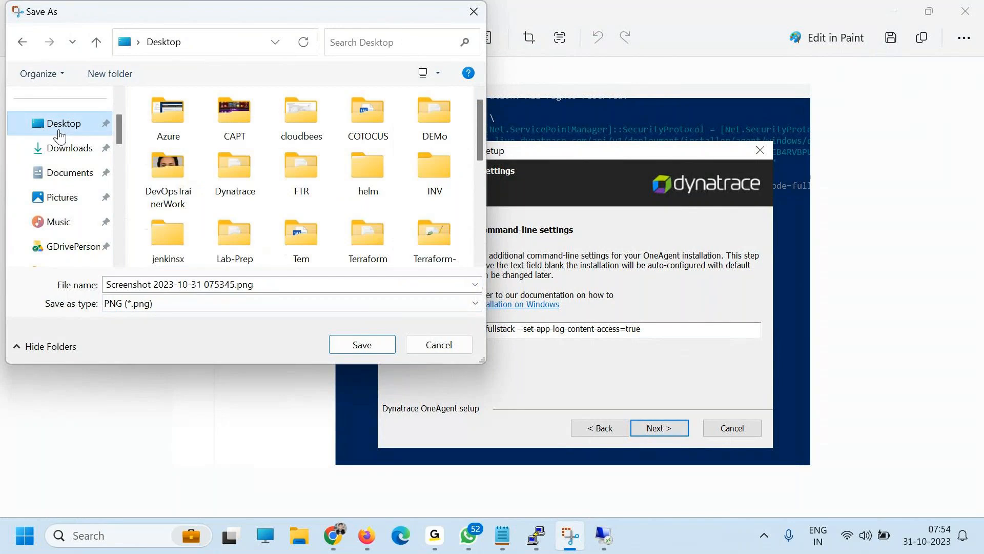
double_click(149, 109)
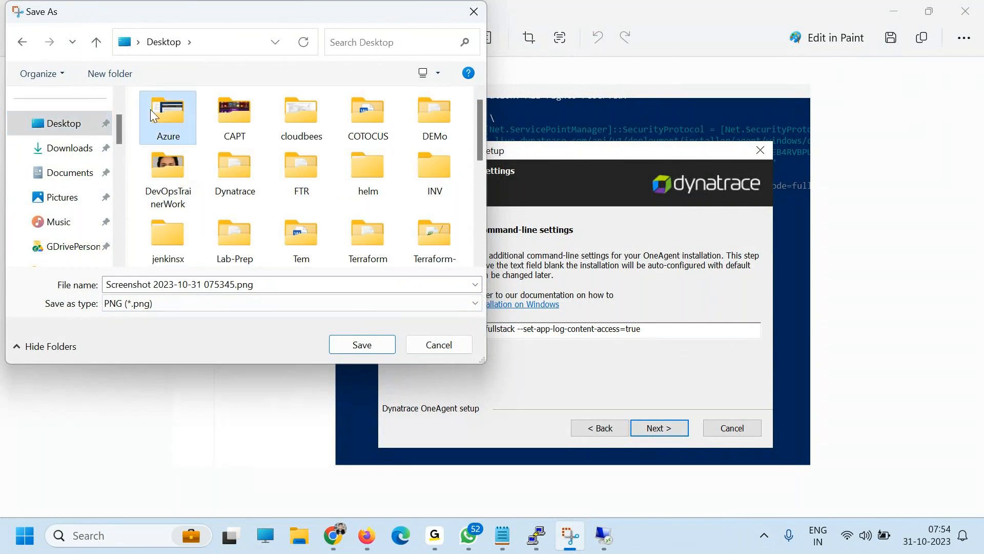
click(262, 290)
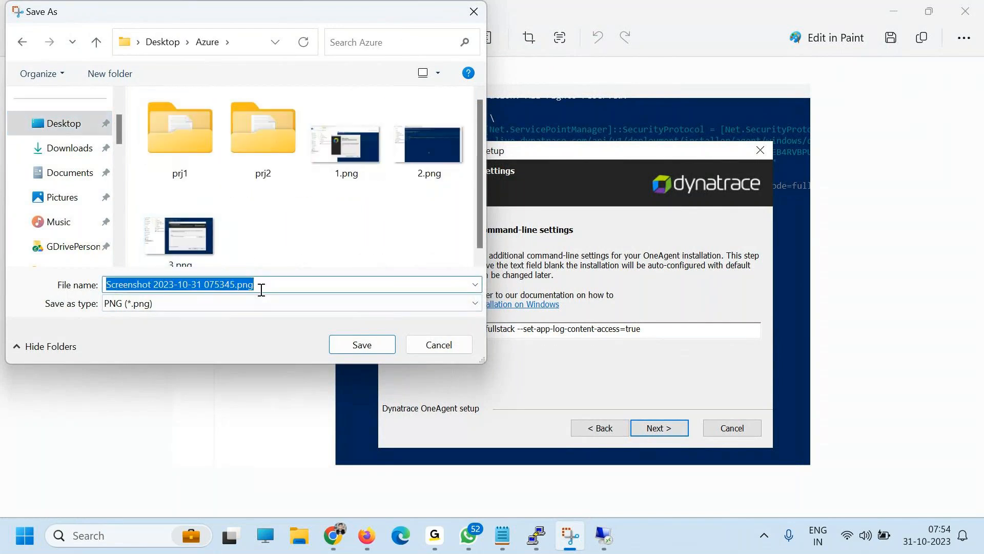
text(4)
click(384, 343)
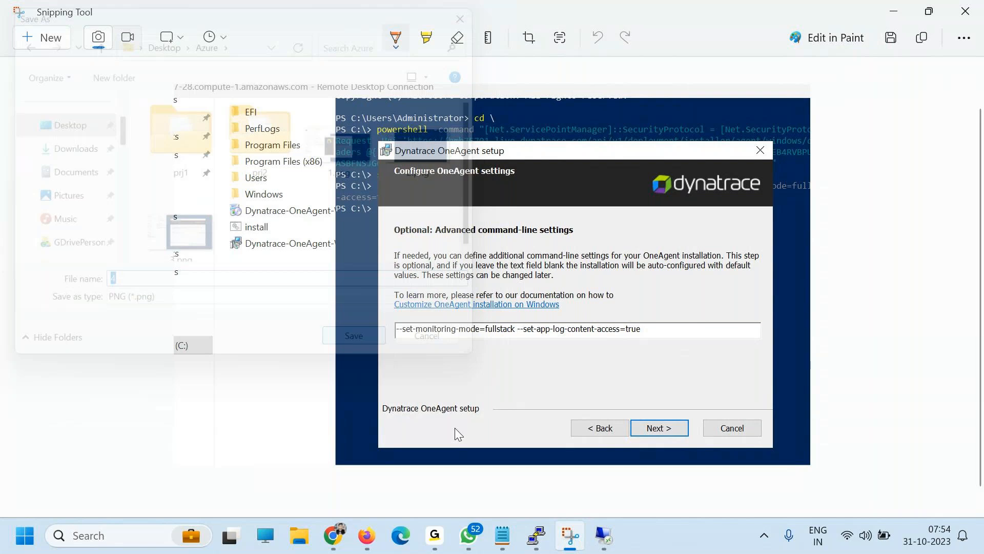
click(604, 536)
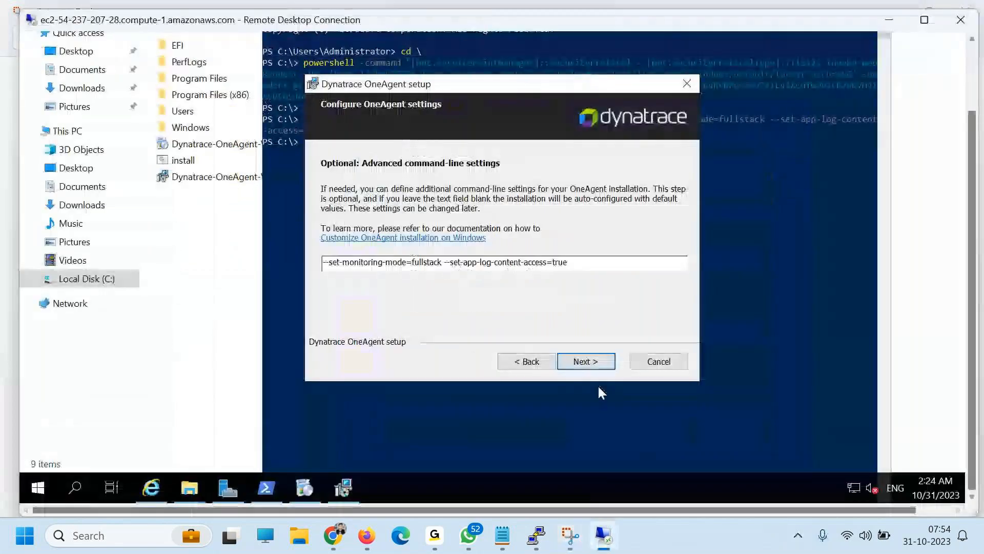
- Keep the default command-line settings and run the OneAgent installation
click(585, 360)
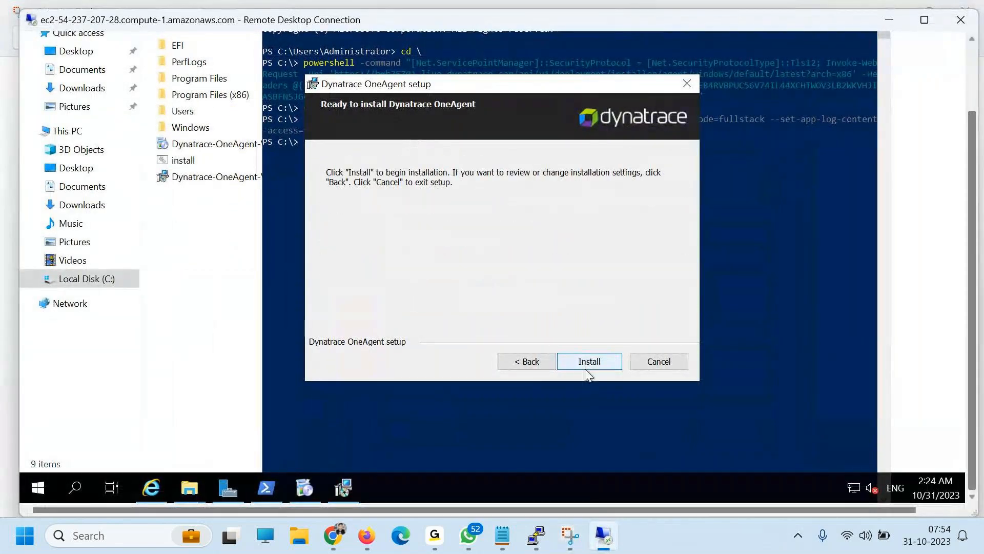
click(589, 361)
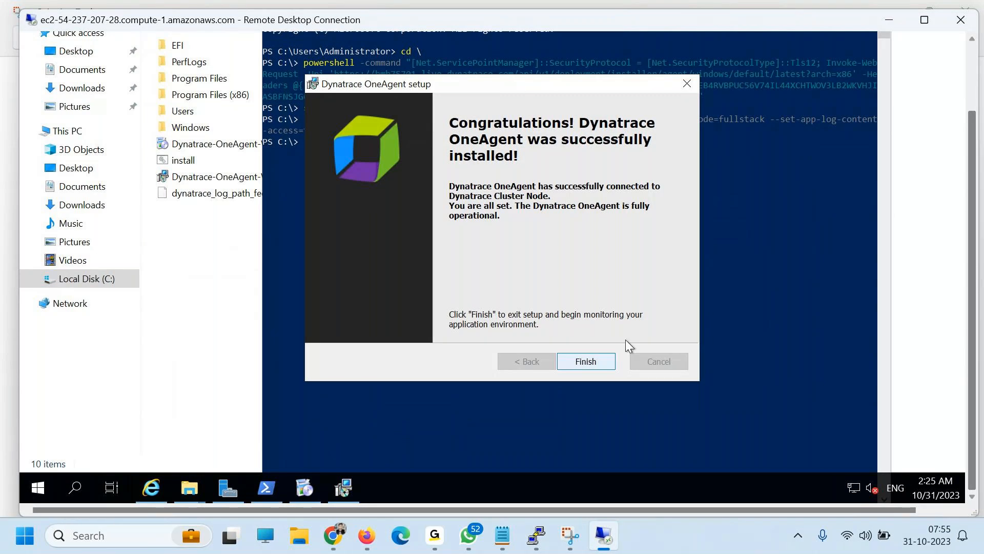
- Snip the OneAgent successful-installation dialog
click(575, 543)
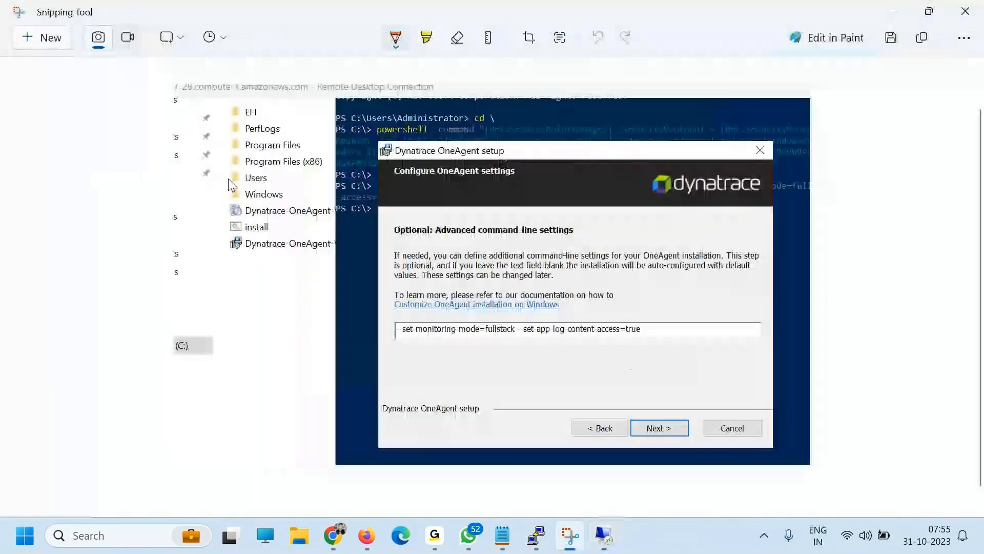
click(48, 40)
drag(147, 21, 738, 396)
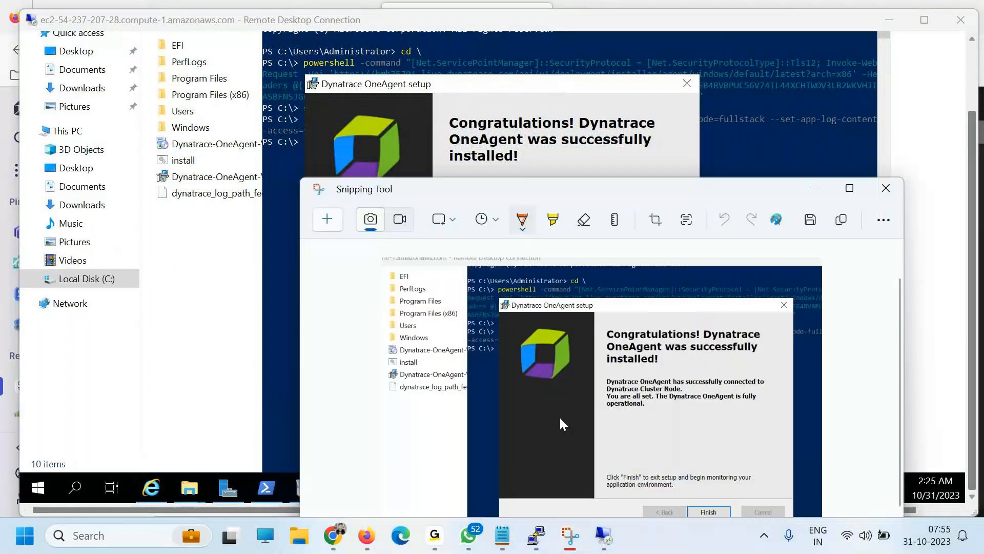
double_click(654, 197)
- Save the success snip as 5 in Desktop\Azure, then finish the OneAgent setup
key(ctrl+s)
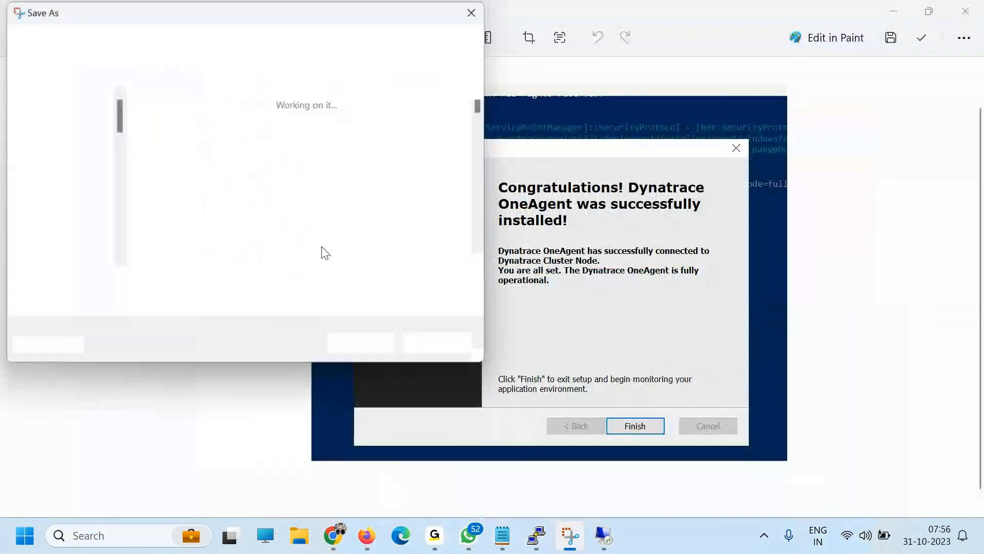
scroll(72, 164, up, 10)
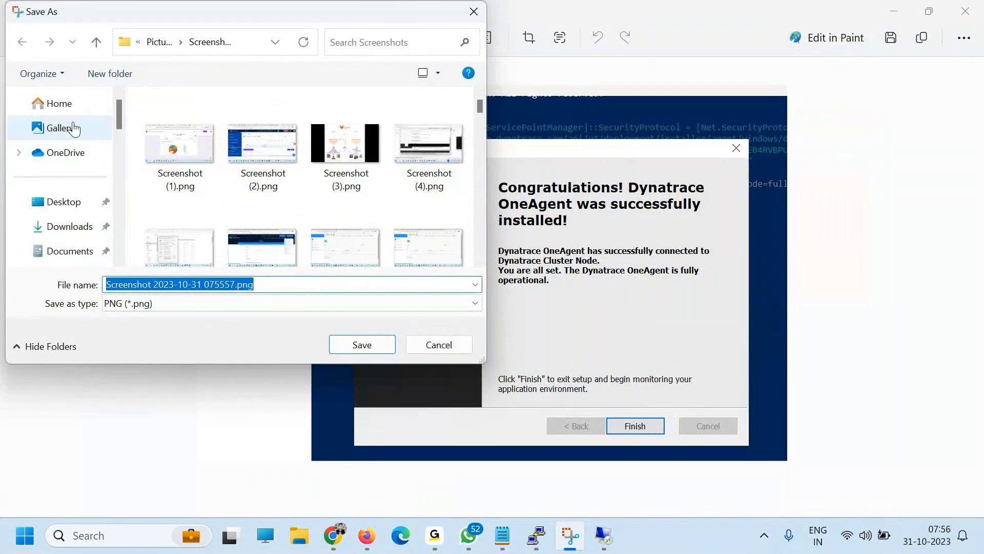
click(64, 201)
double_click(164, 128)
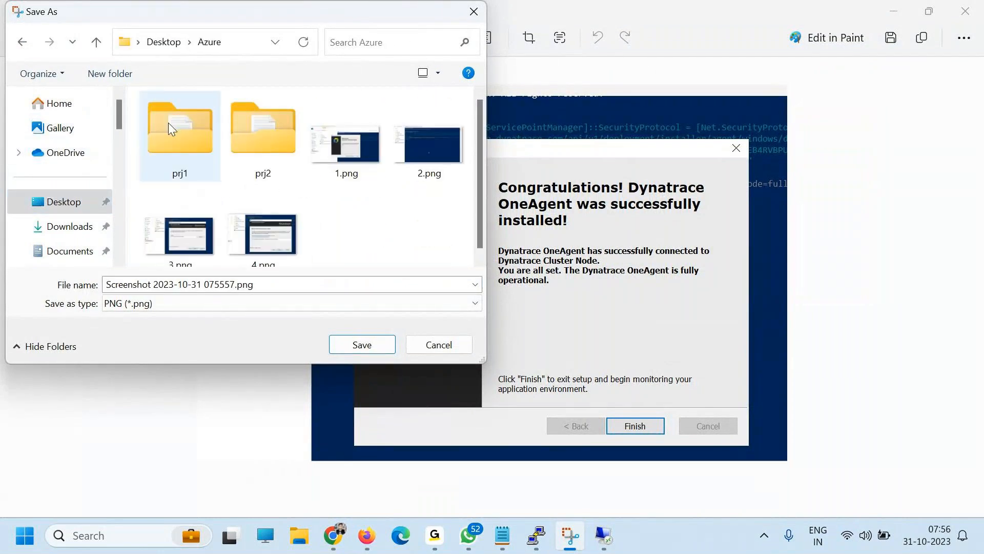
click(269, 285)
text(5)
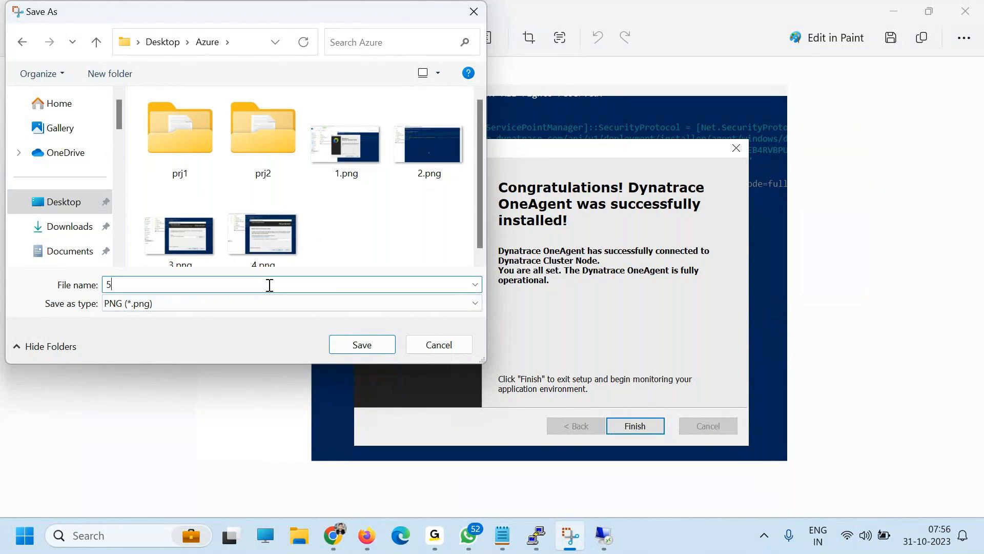
click(361, 346)
click(604, 535)
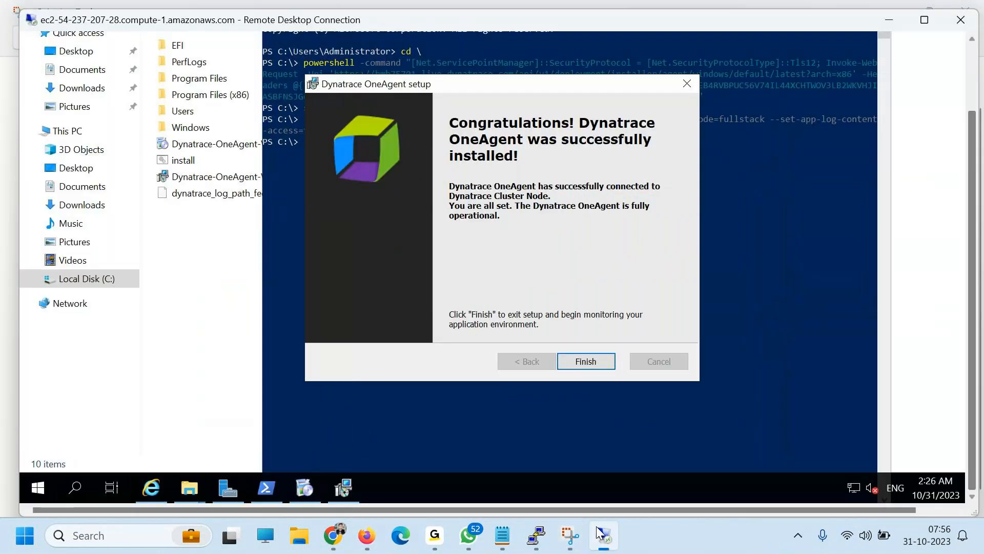
click(577, 364)
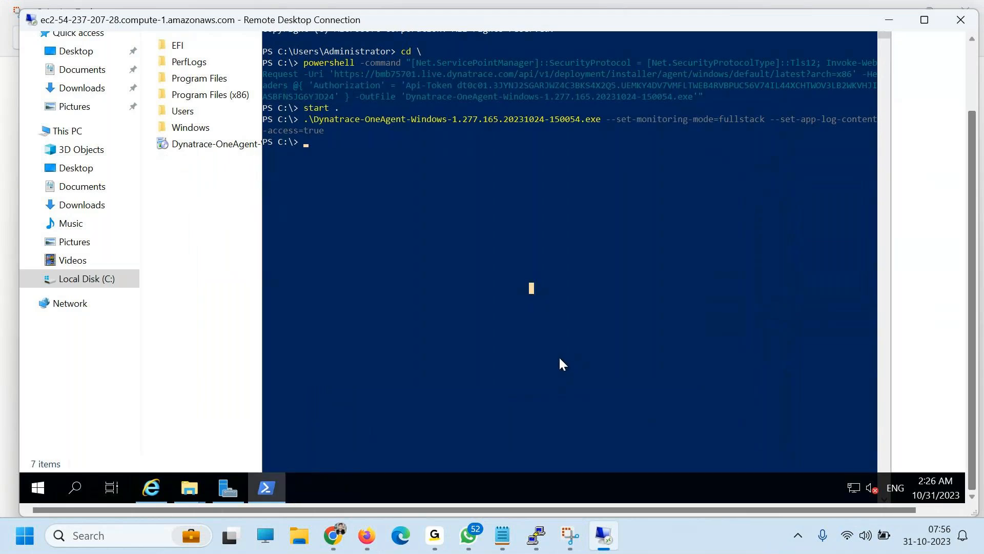
- Show hidden items on C: and open C:\ProgramData\dynatrace, selecting the oneagent folder
click(224, 233)
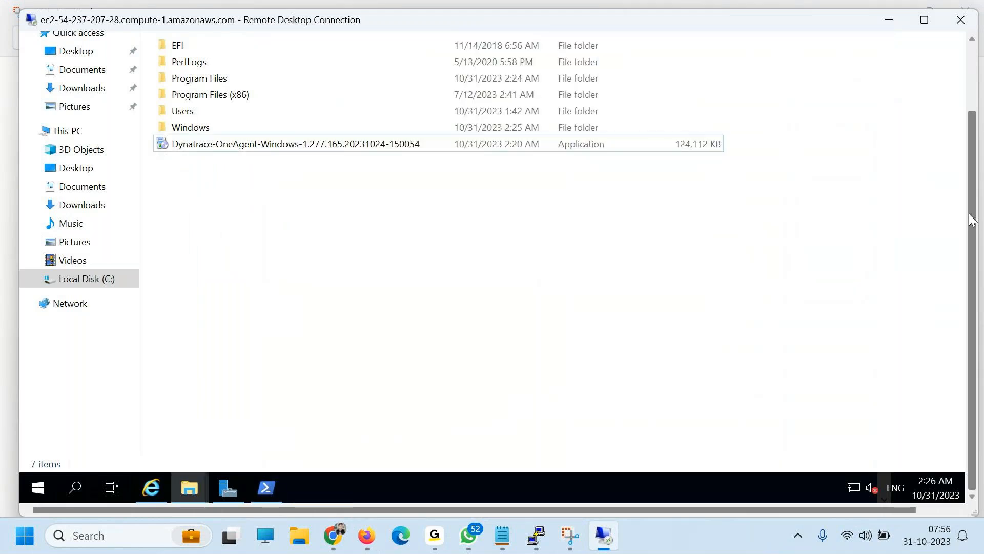
drag(972, 220, 972, 154)
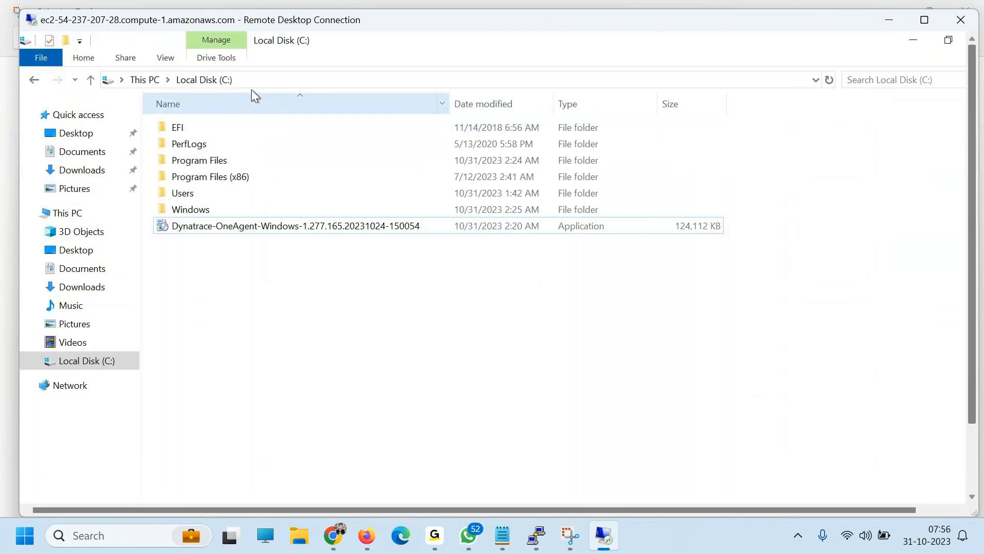
click(170, 60)
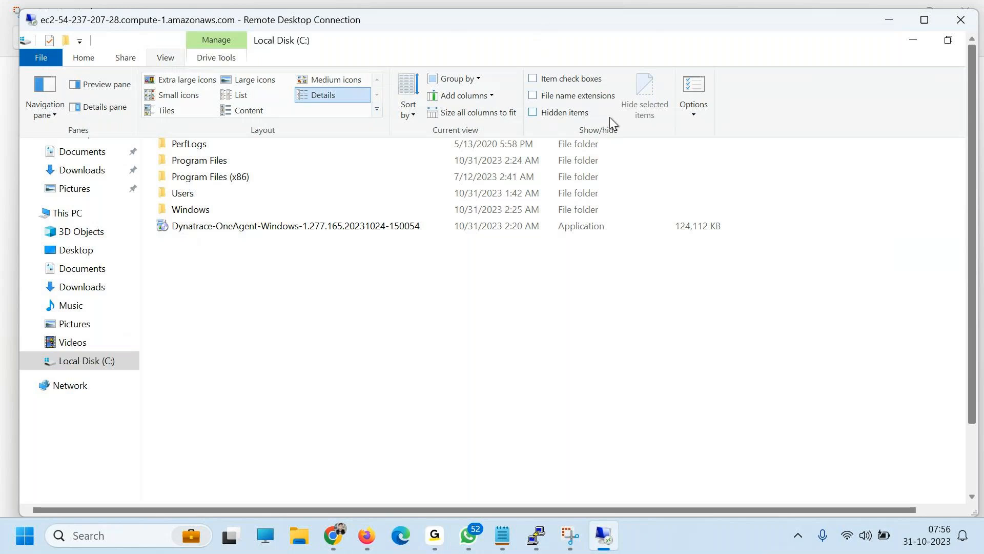
click(547, 111)
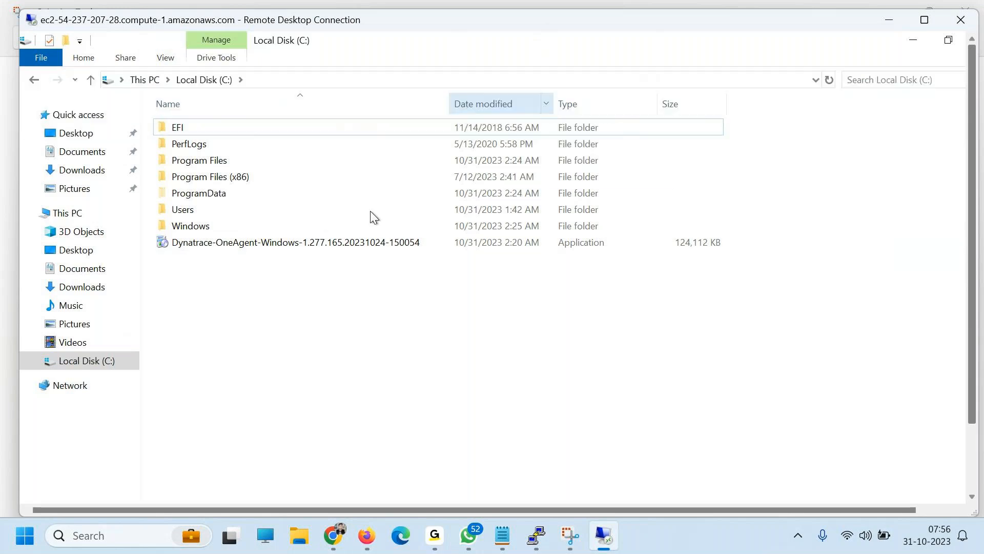
double_click(199, 193)
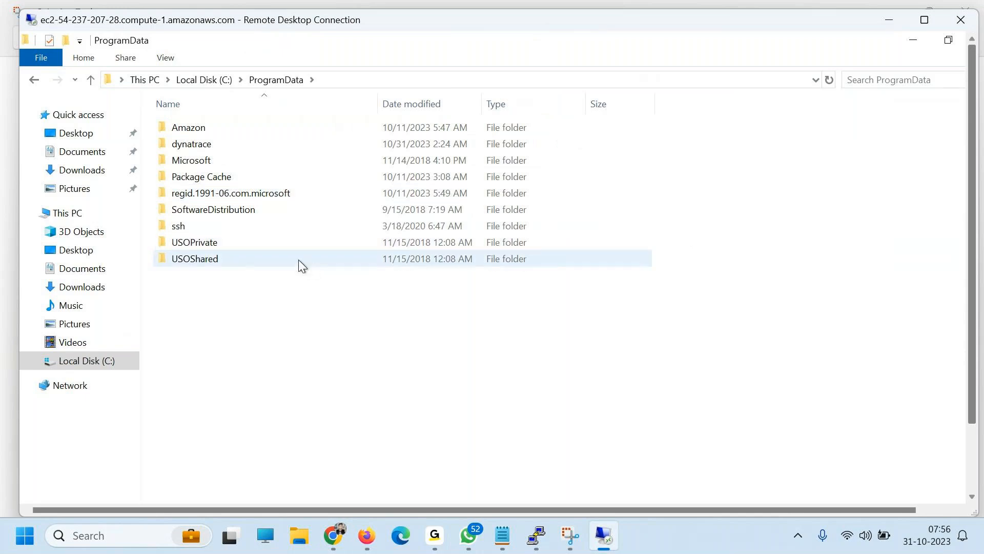
double_click(193, 146)
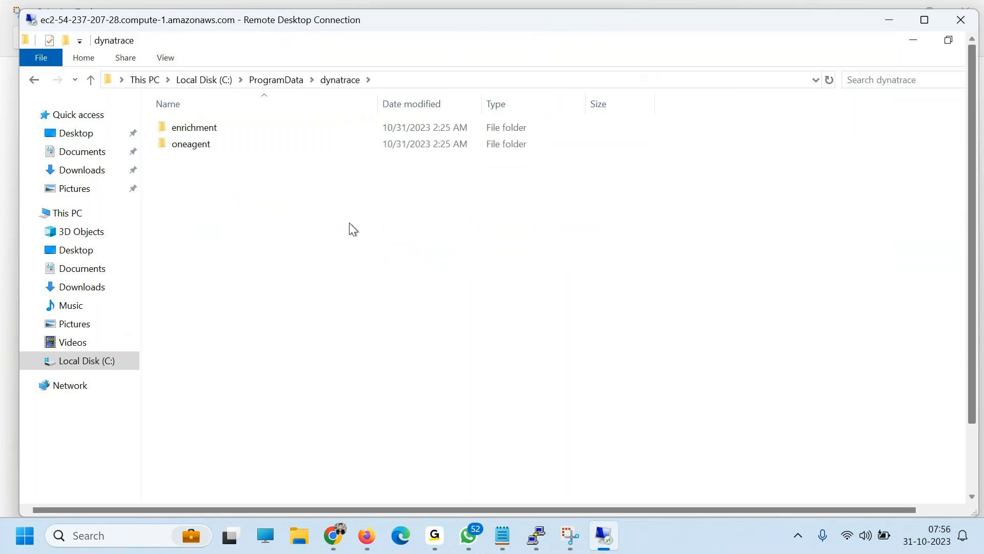
click(193, 145)
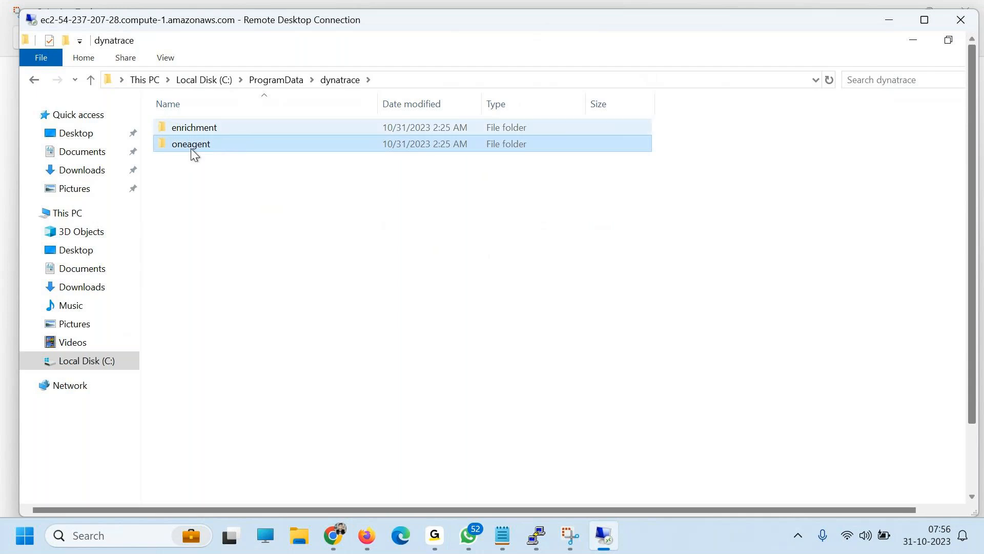
- Snip the Explorer window listing the enrichment and oneagent folders
click(570, 536)
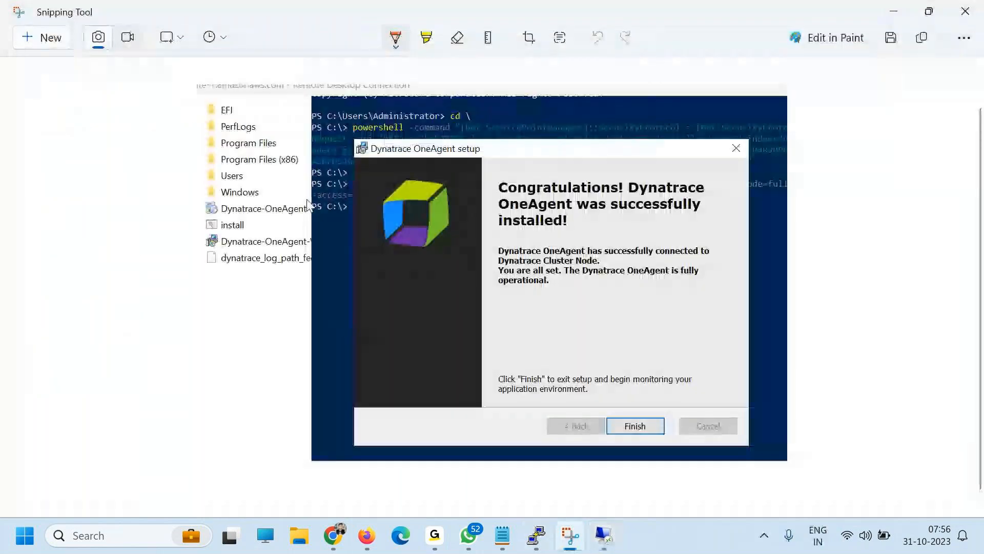
click(32, 43)
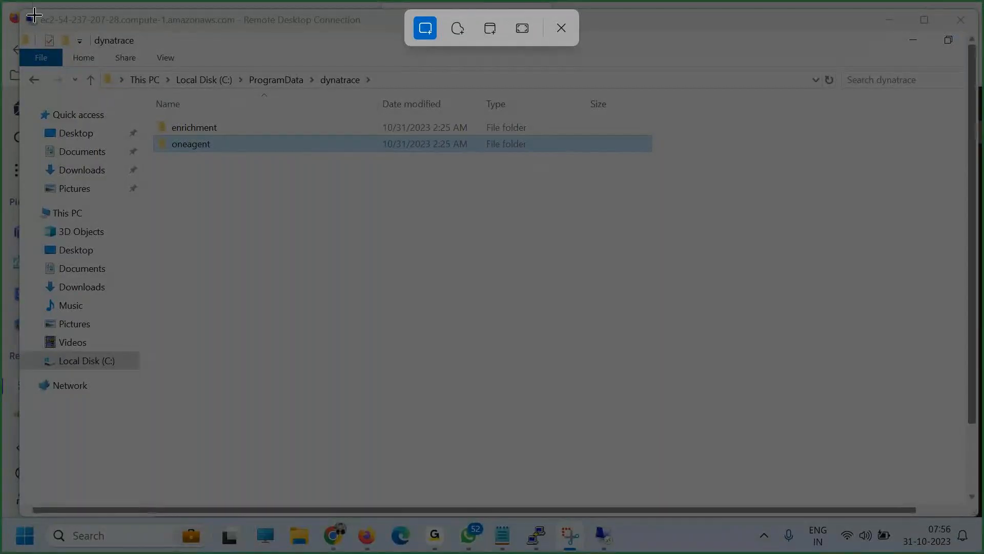
drag(34, 15, 616, 281)
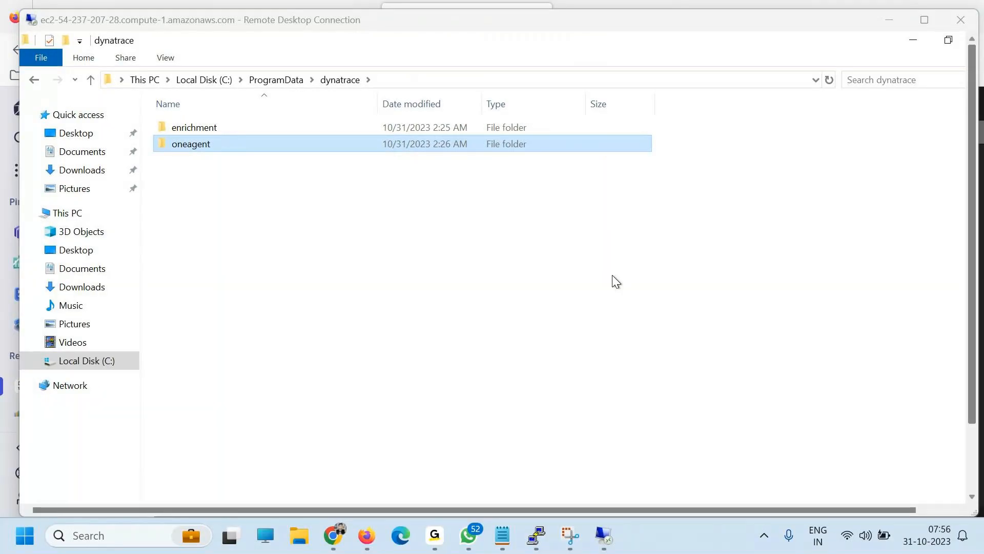
double_click(689, 194)
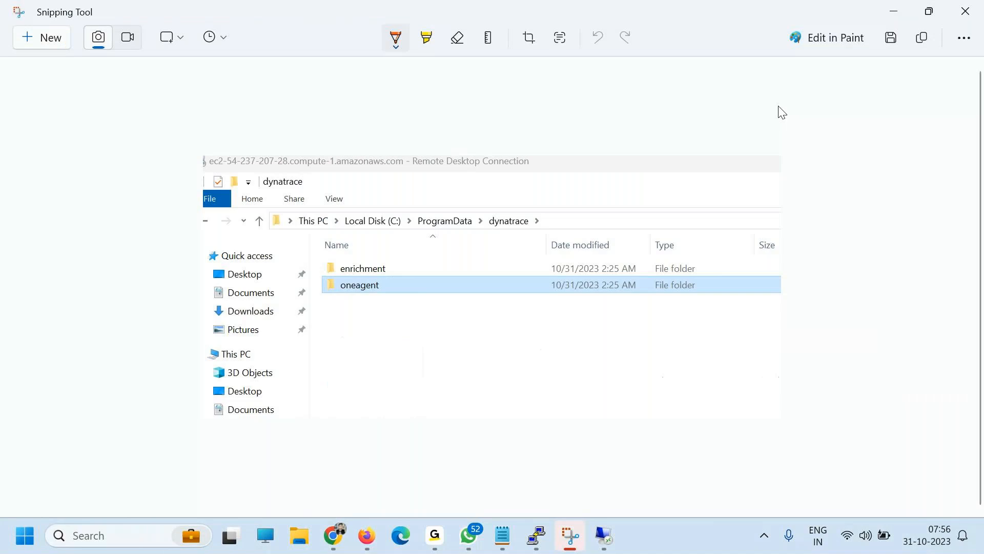
- Save the folder snip as 6 in Desktop\Azure and return to the remote session
key(ctrl+s)
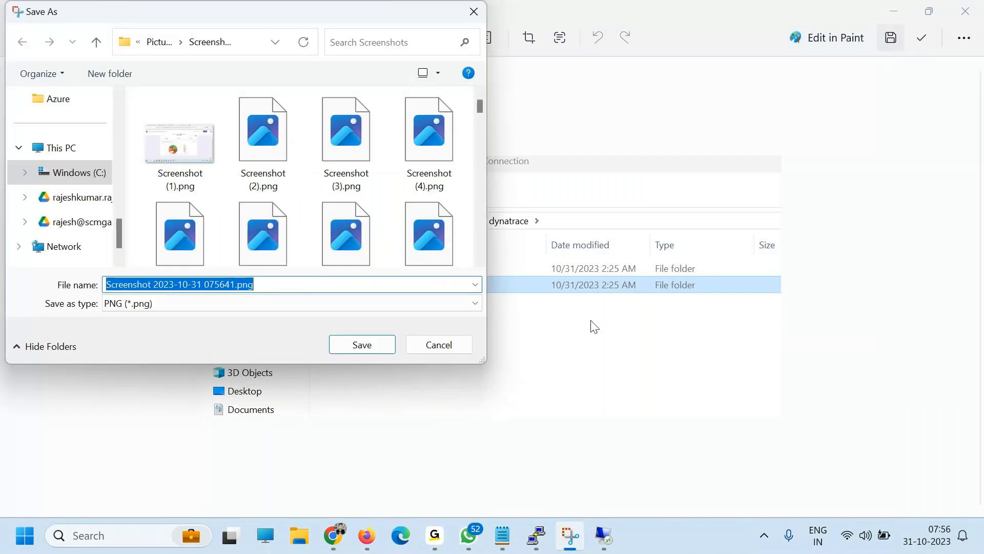
scroll(66, 131, up, 5)
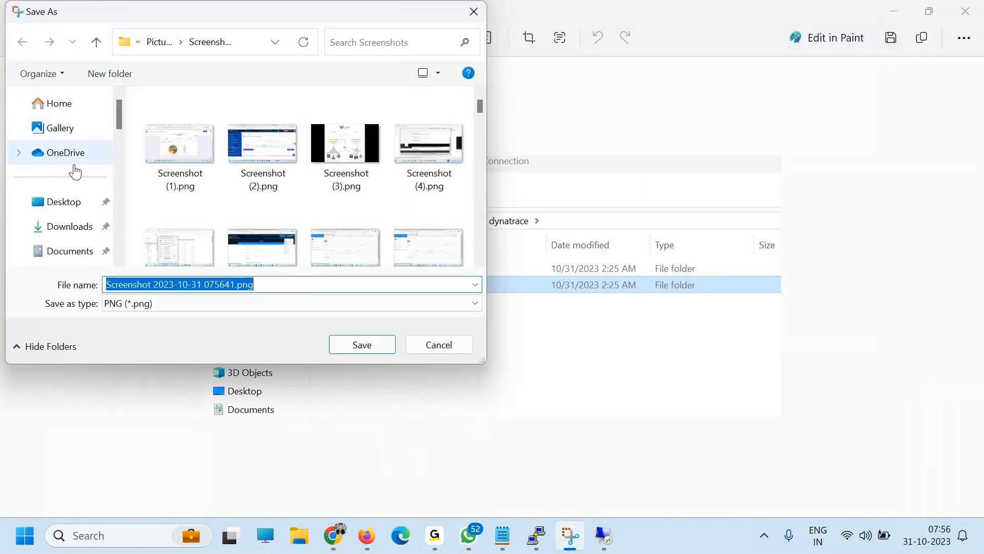
click(61, 201)
click(170, 128)
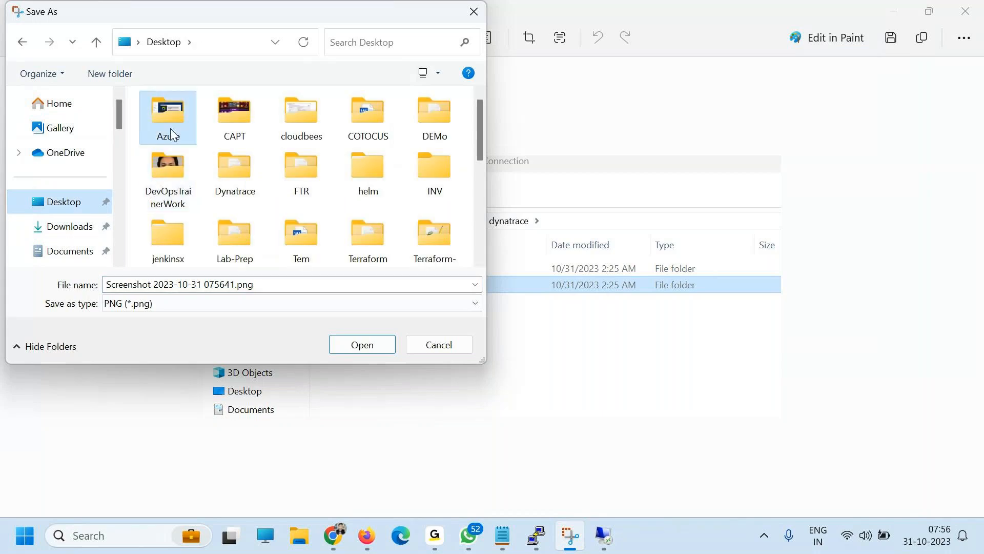
double_click(171, 128)
click(316, 291)
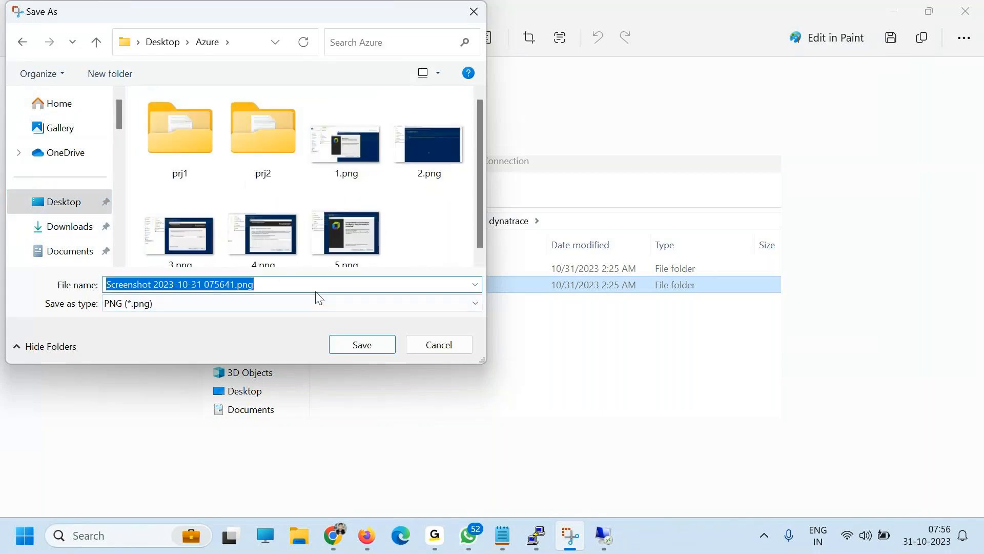
text(6)
click(359, 343)
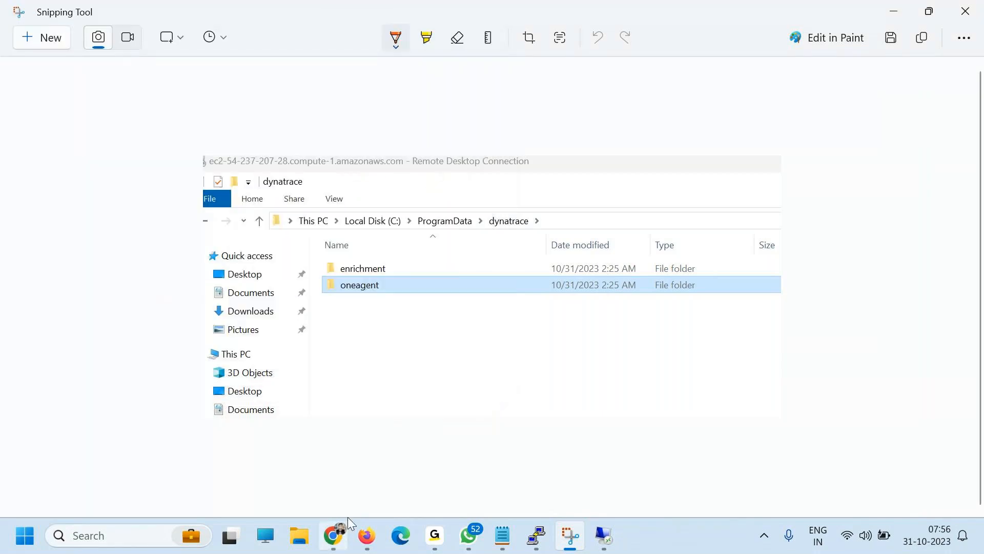
click(603, 535)
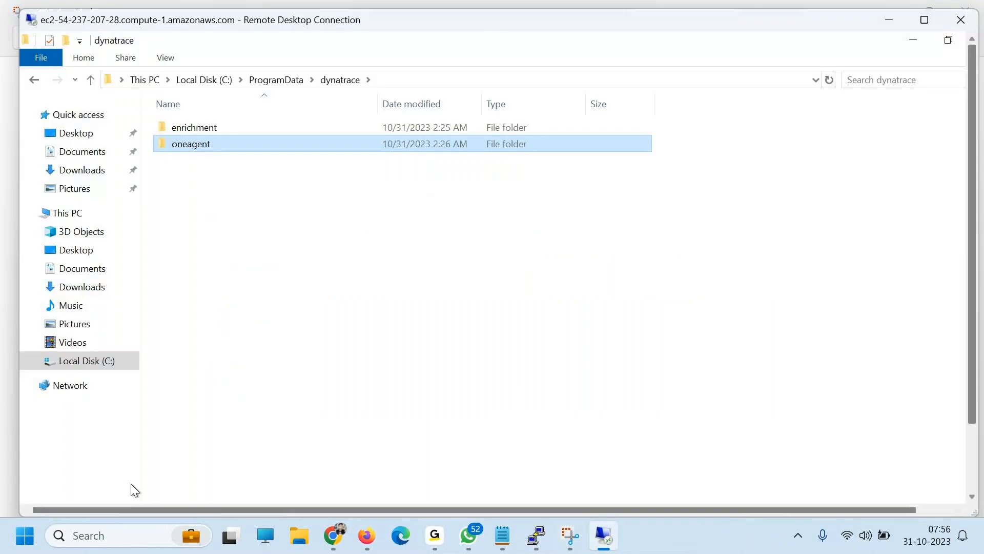
drag(973, 123, 977, 253)
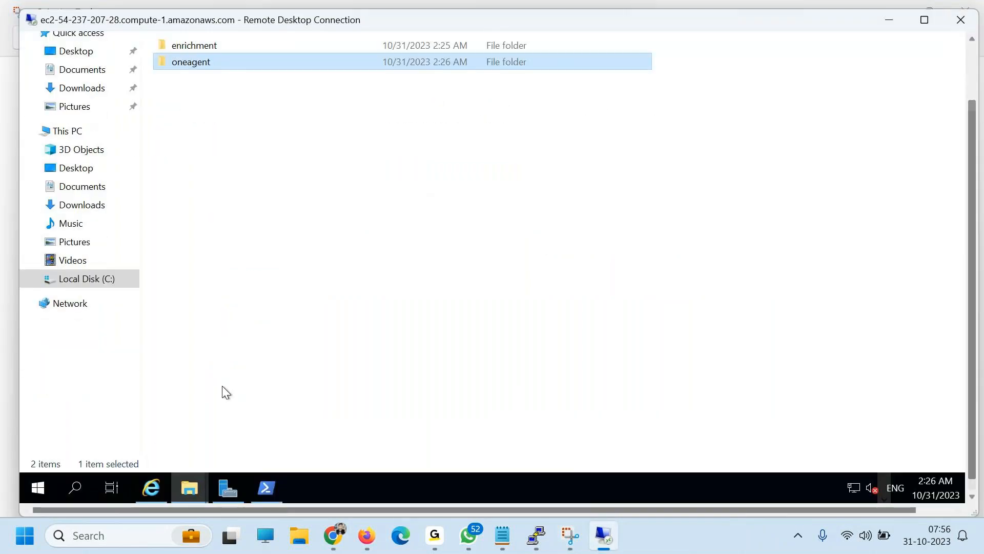
- Search 'ser' on the remote server and open Server Manager
click(75, 488)
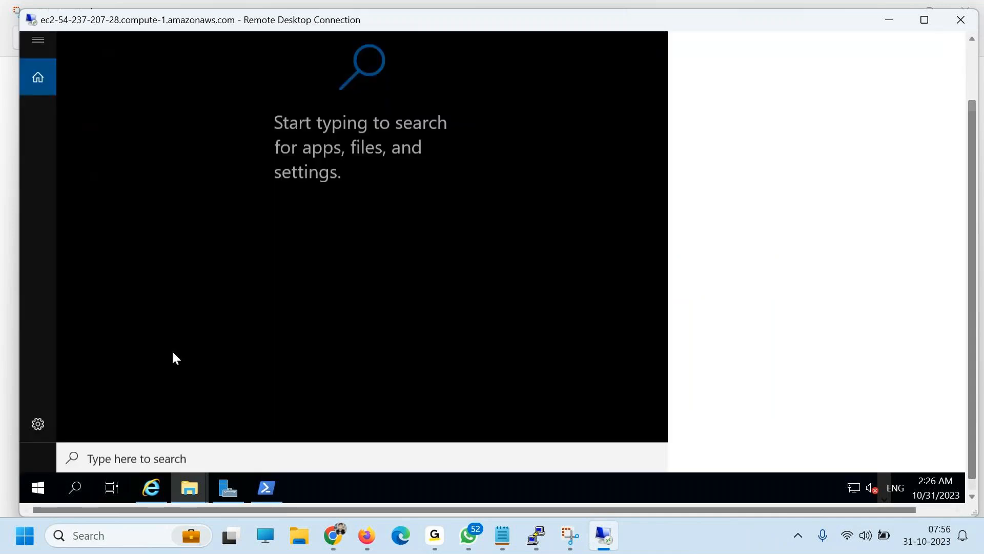
text(ser)
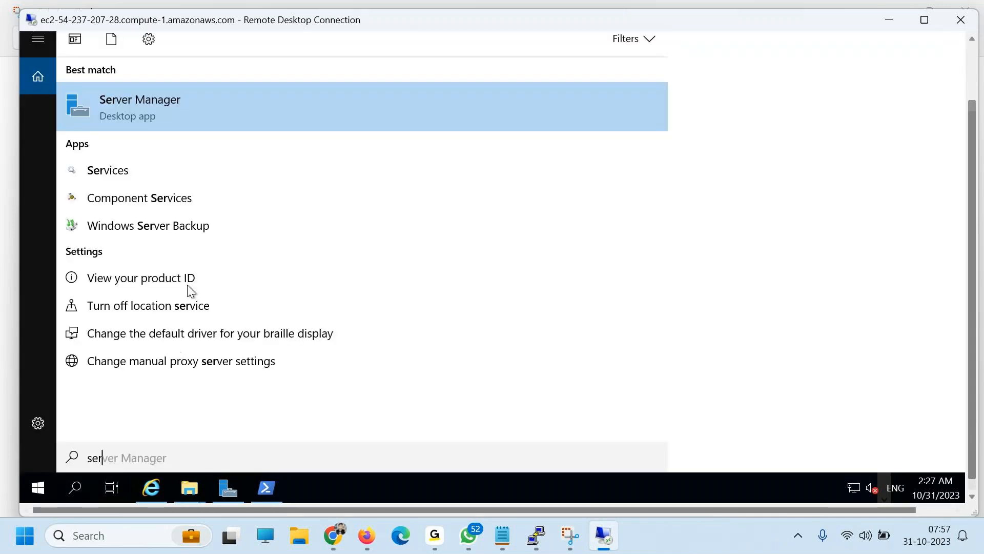
click(158, 100)
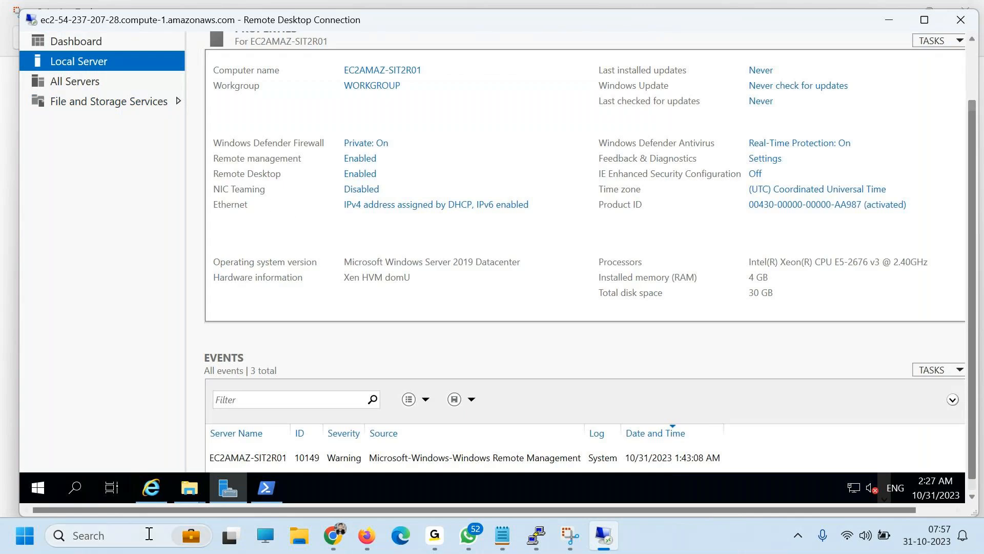
- Open the Services console and select the Dynatrace OneAgent service
click(81, 485)
text(ser)
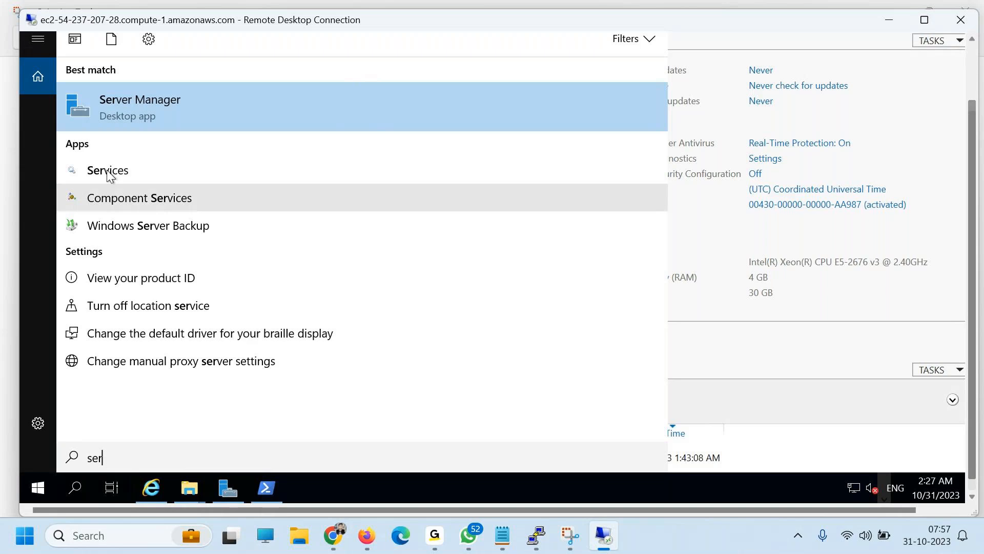
click(109, 172)
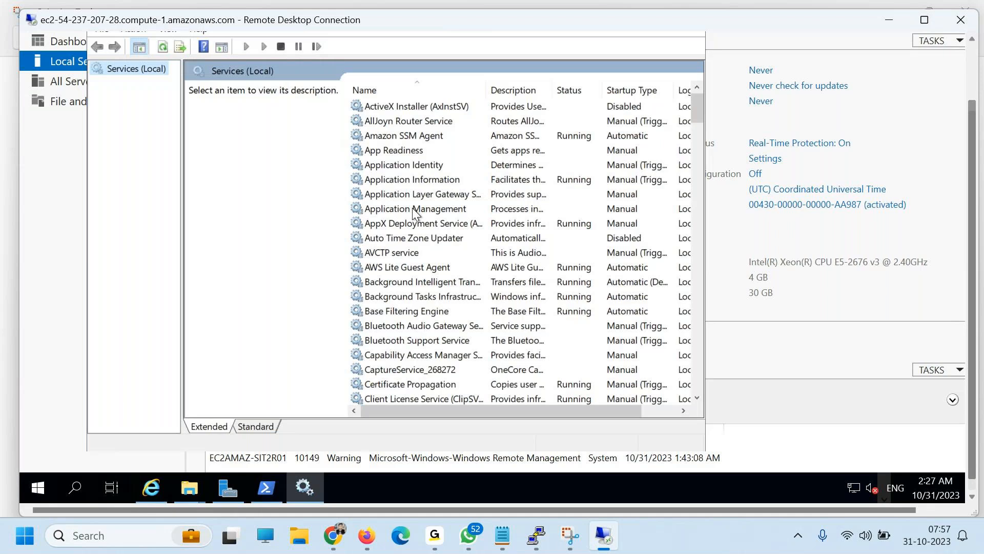
click(410, 179)
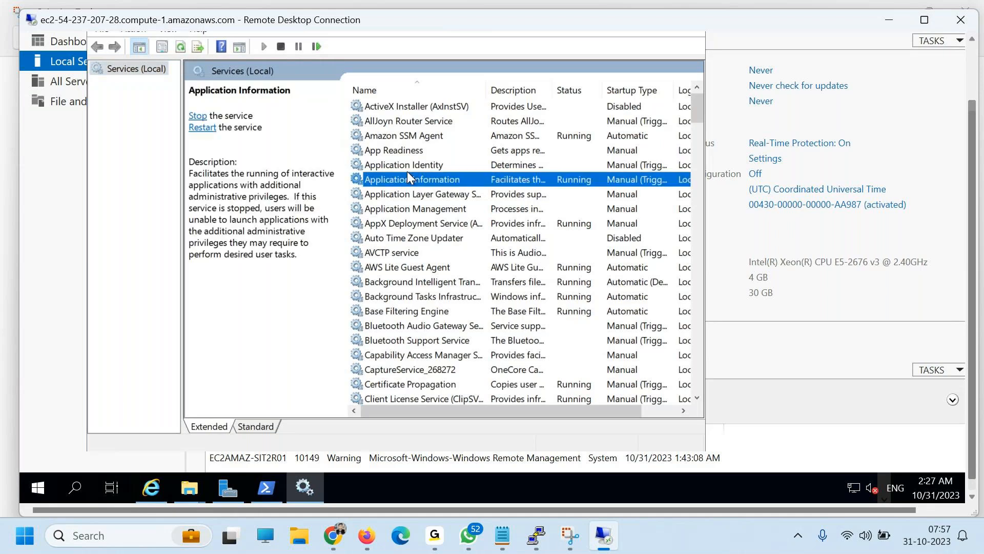
key(d)
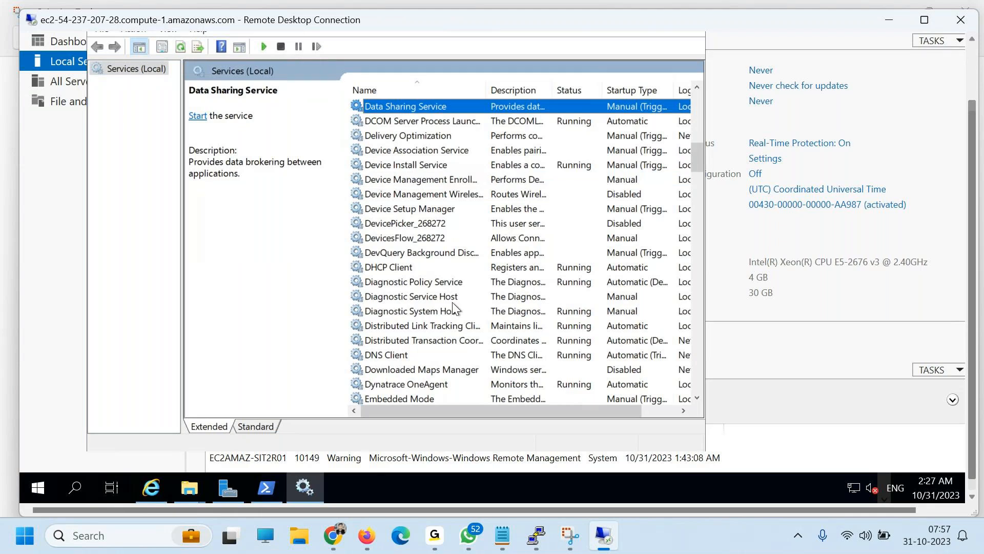
click(442, 384)
scroll(472, 323, down, 2)
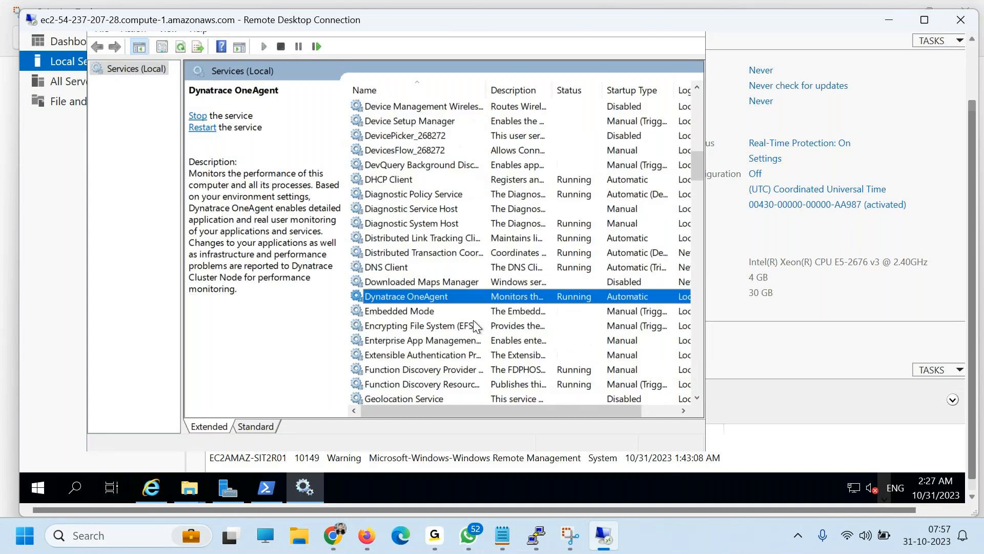
scroll(473, 320, down, 2)
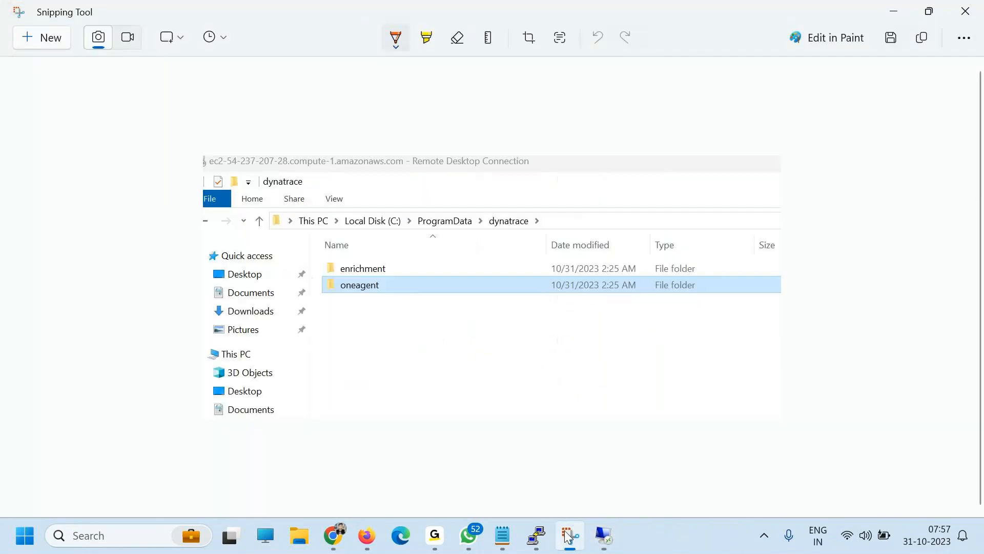
- Snip the Services window showing Dynatrace OneAgent Running and save it as 7 in Desktop\Azure
click(26, 43)
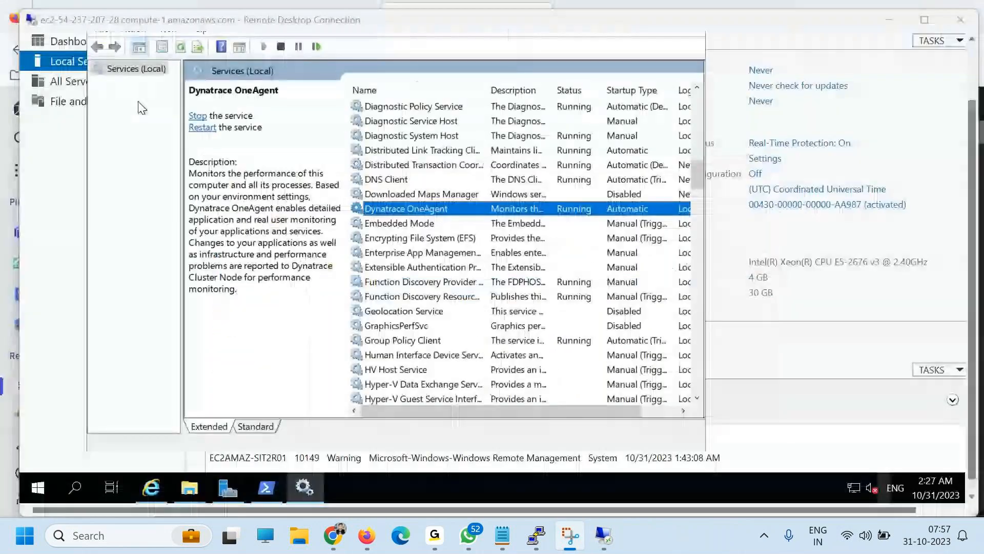
drag(81, 12, 706, 423)
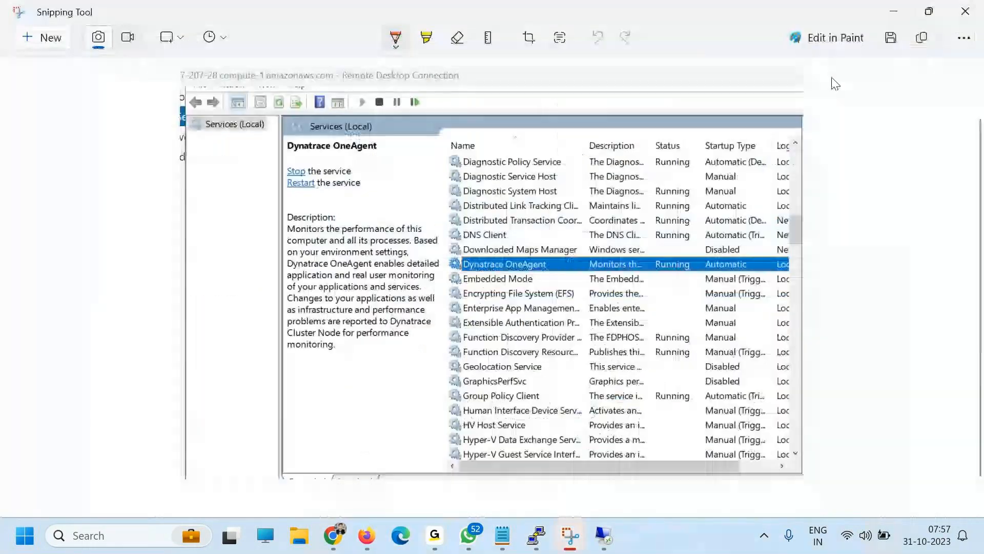
click(891, 38)
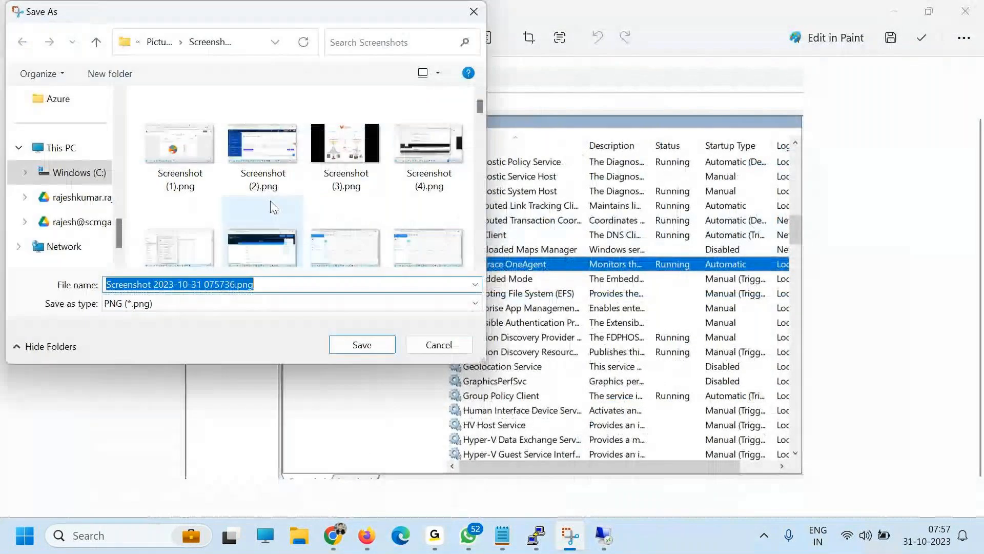
scroll(56, 172, up, 10)
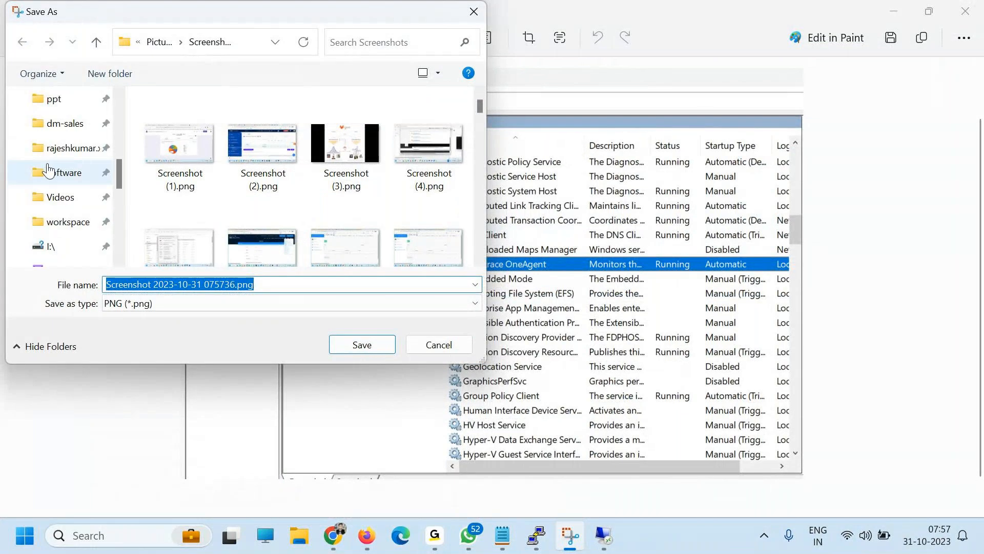
click(67, 203)
double_click(164, 118)
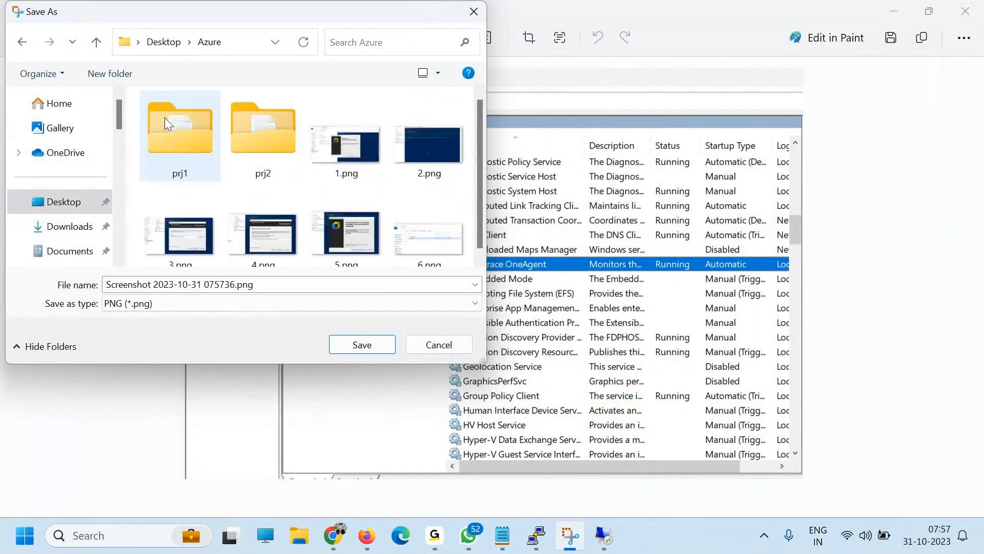
click(239, 287)
scroll(323, 190, down, 1)
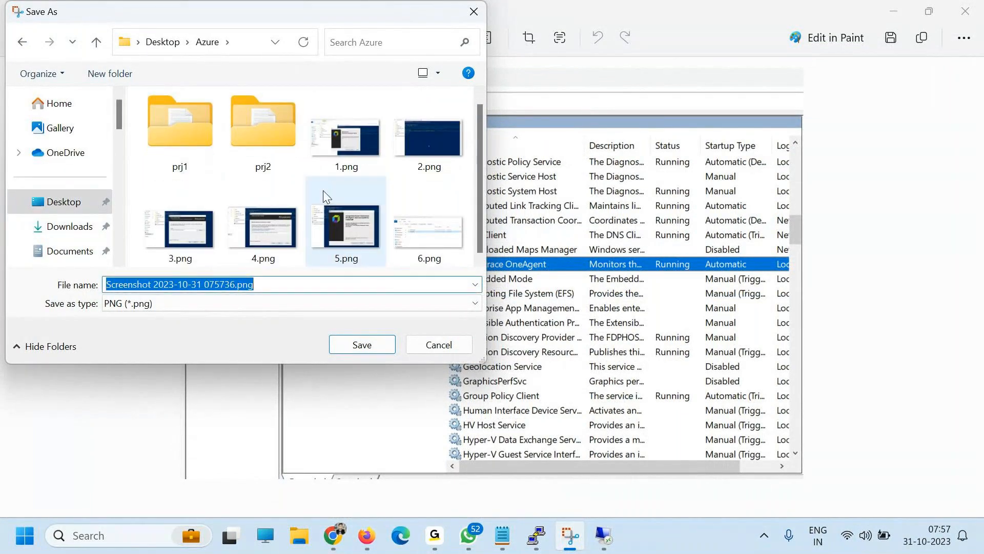
text(7)
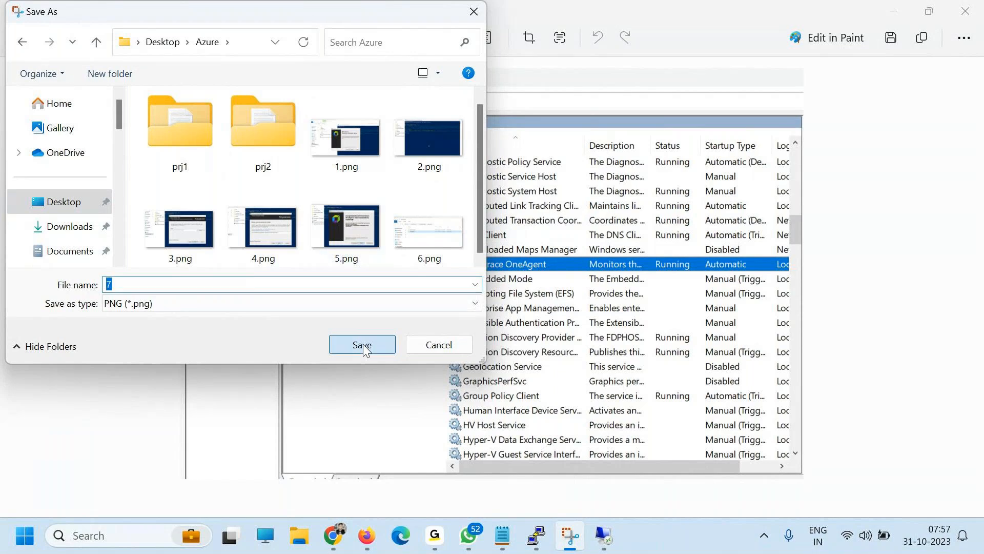
click(362, 345)
click(334, 535)
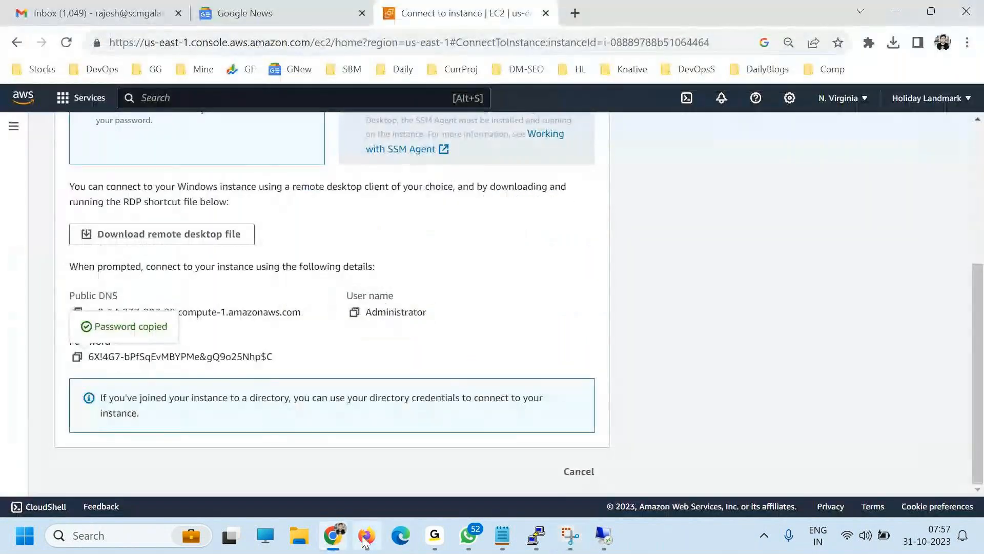
- Zoom the Dynatrace deploy page to 80% and open the Dynatrace launcher in a new tab
click(366, 535)
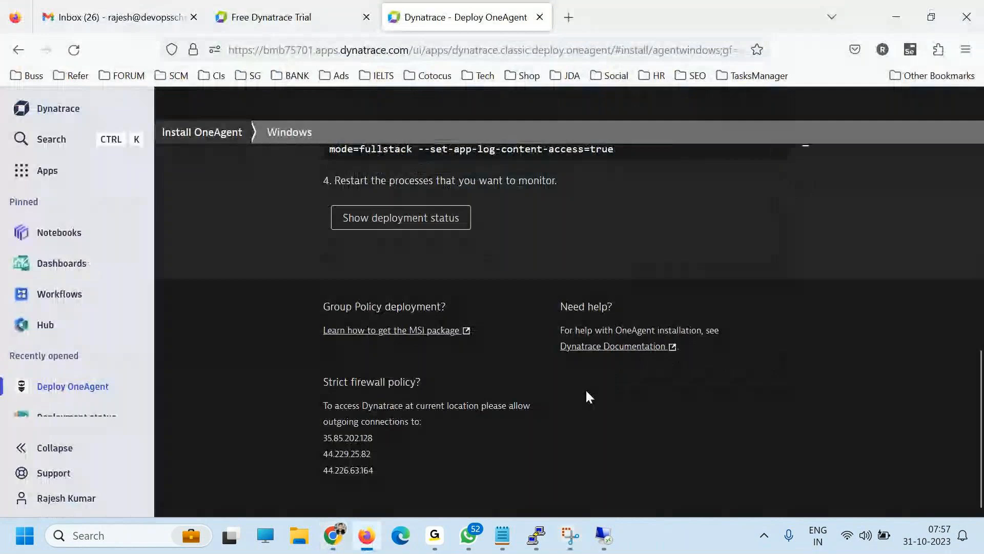
scroll(586, 389, up, 5)
scroll(561, 386, up, 3)
key(ctrl+minus)
key(ctrl+minus)
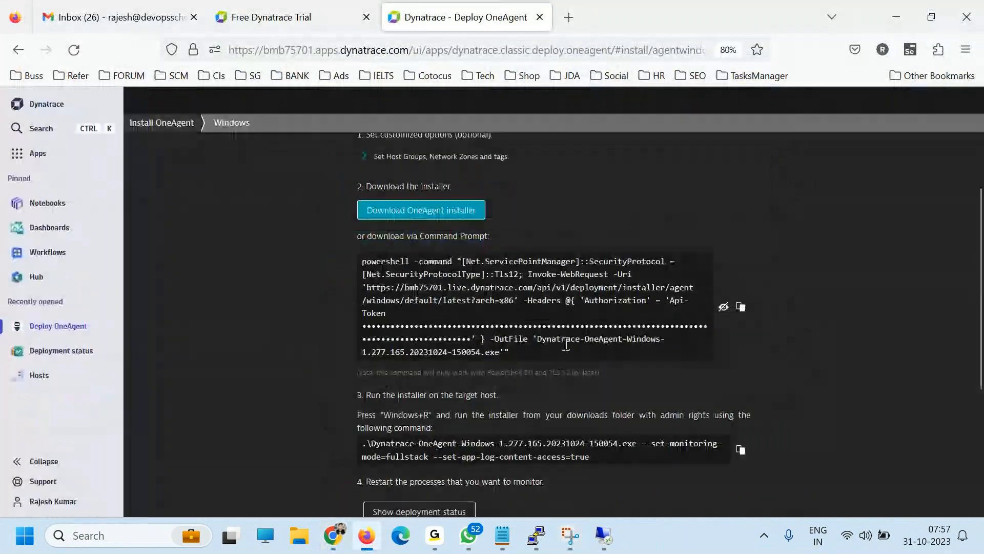
right_click(36, 103)
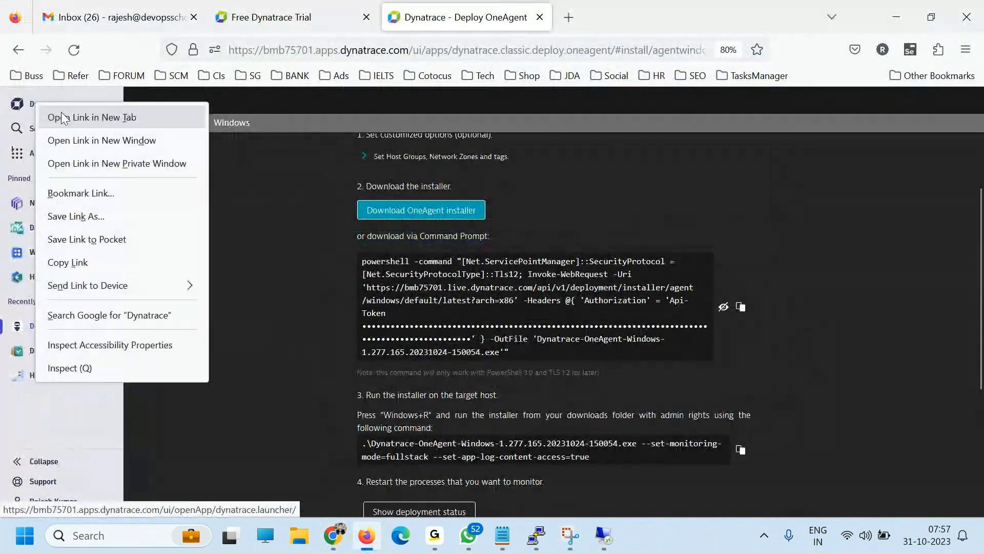
click(62, 118)
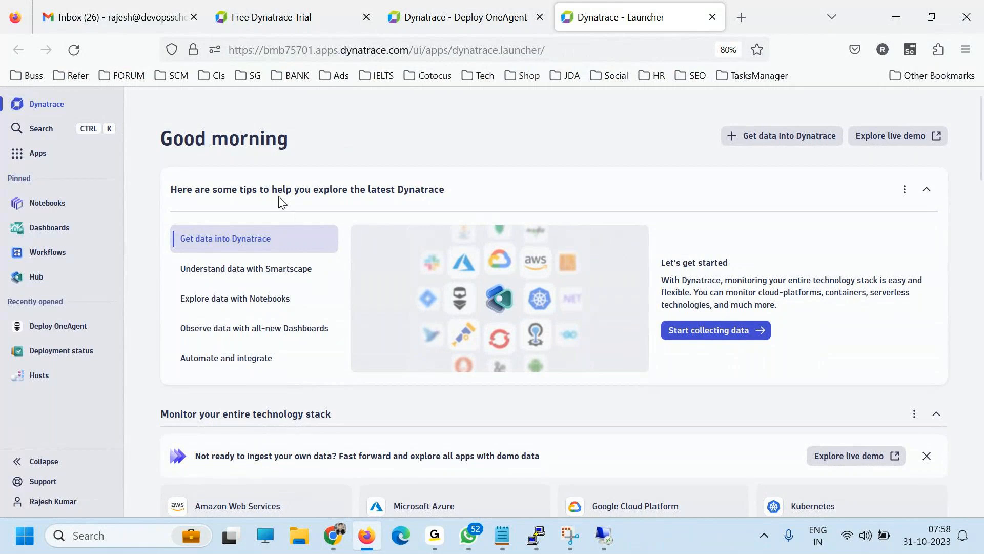
- Glance at the trial signup page, then show the full list of Dynatrace apps in the launcher
click(276, 5)
click(590, 15)
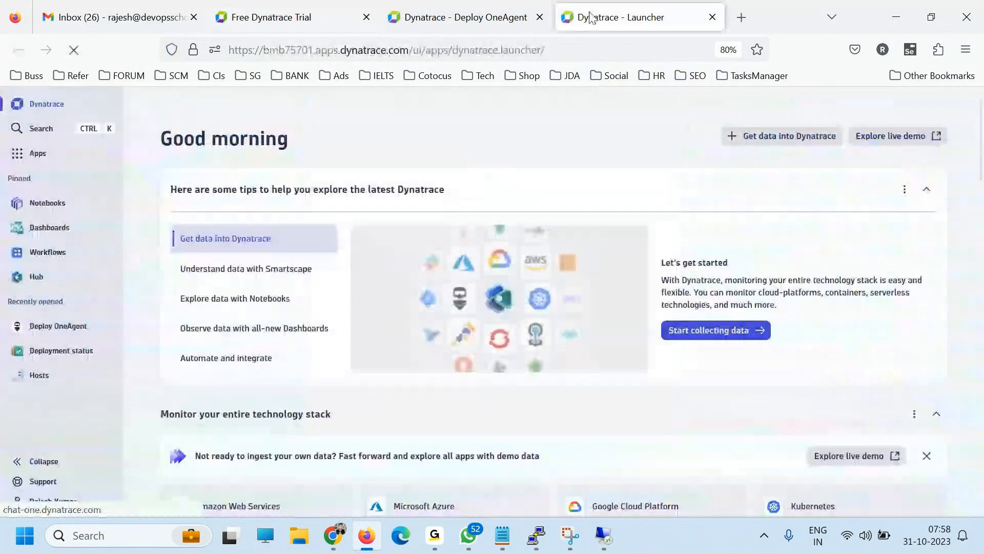
click(41, 153)
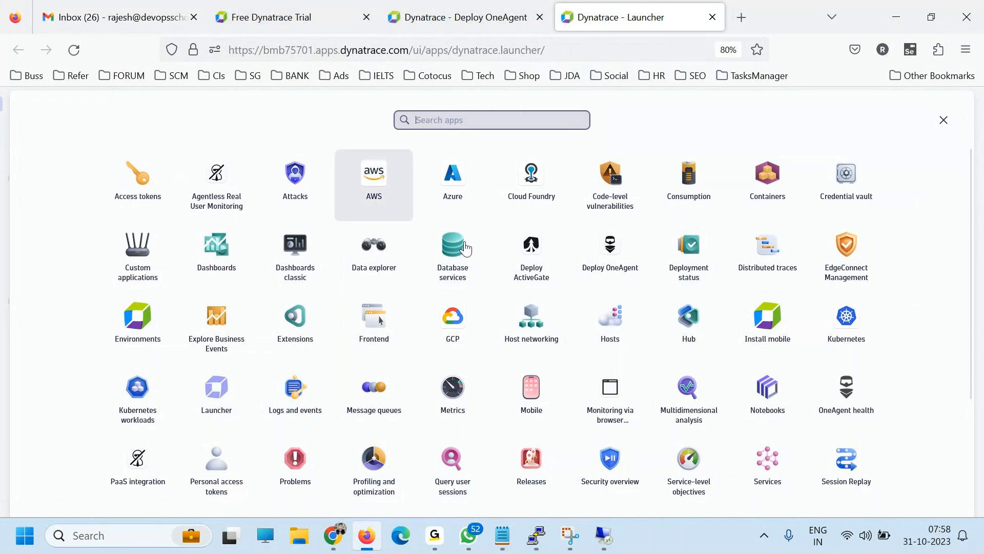
- Open Show deployment status from the Deploy OneAgent instructions in a new tab
key(ctrl+shift+Tab)
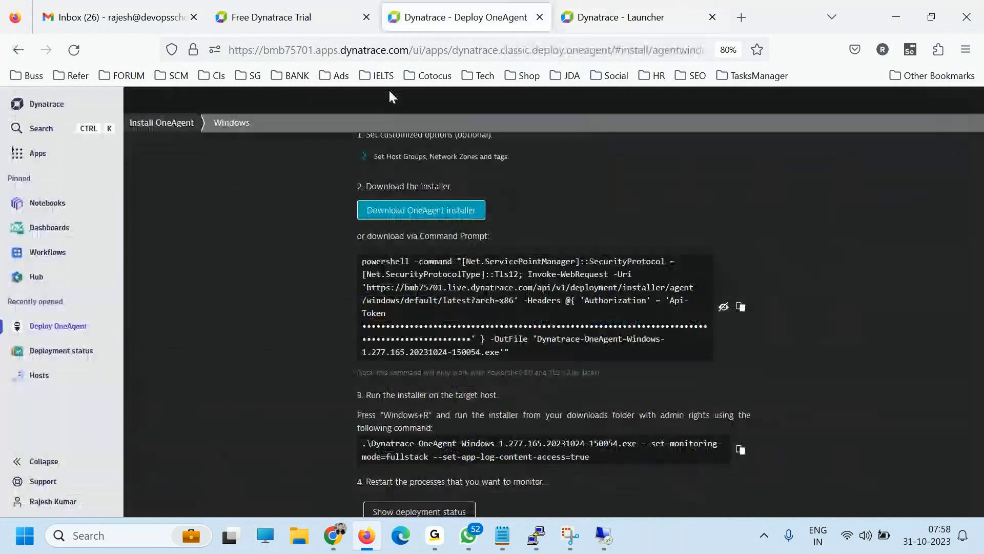
scroll(466, 379, down, 3)
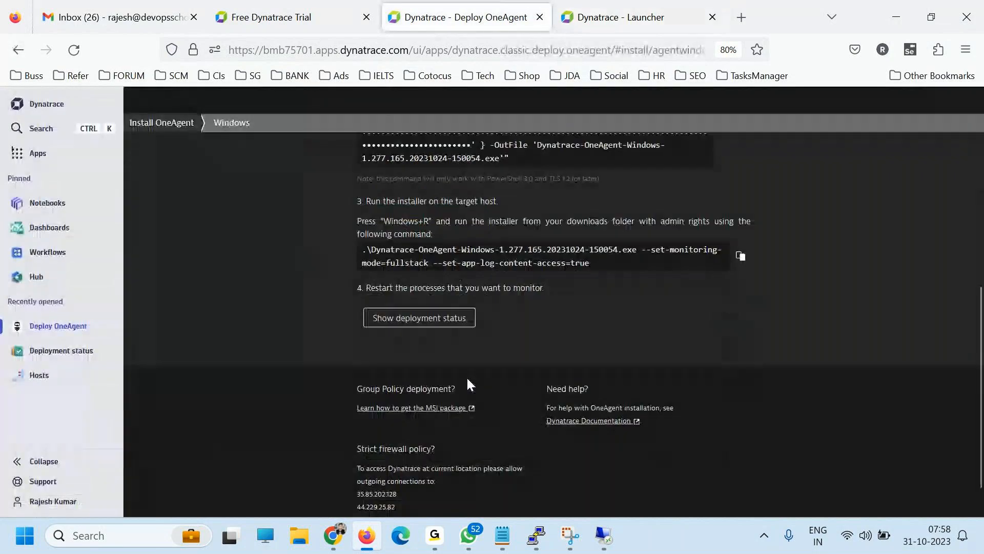
right_click(417, 322)
click(454, 23)
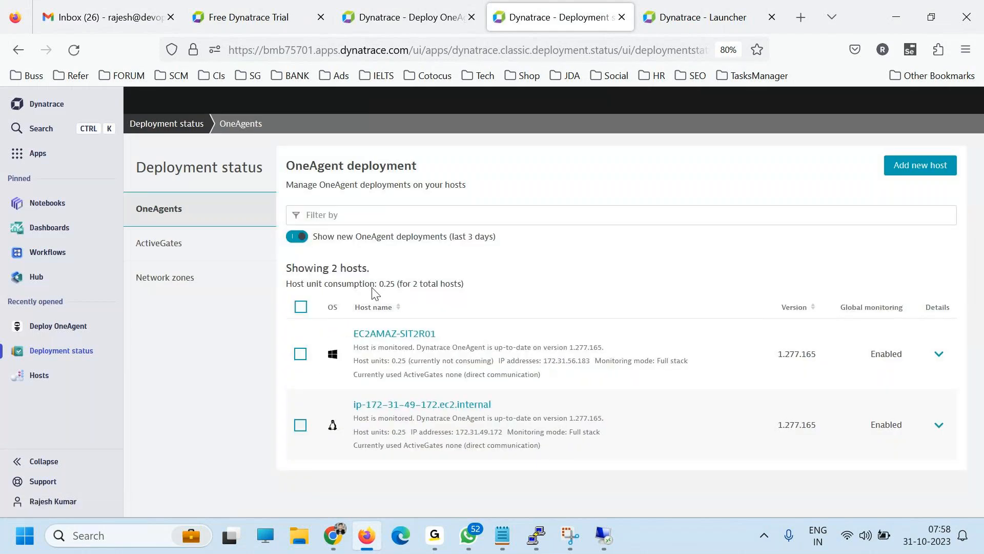
- Highlight the OneAgent deployment heading, then open Linux host ip-172-31-49-172.ec2.internal's overview
drag(287, 163, 446, 165)
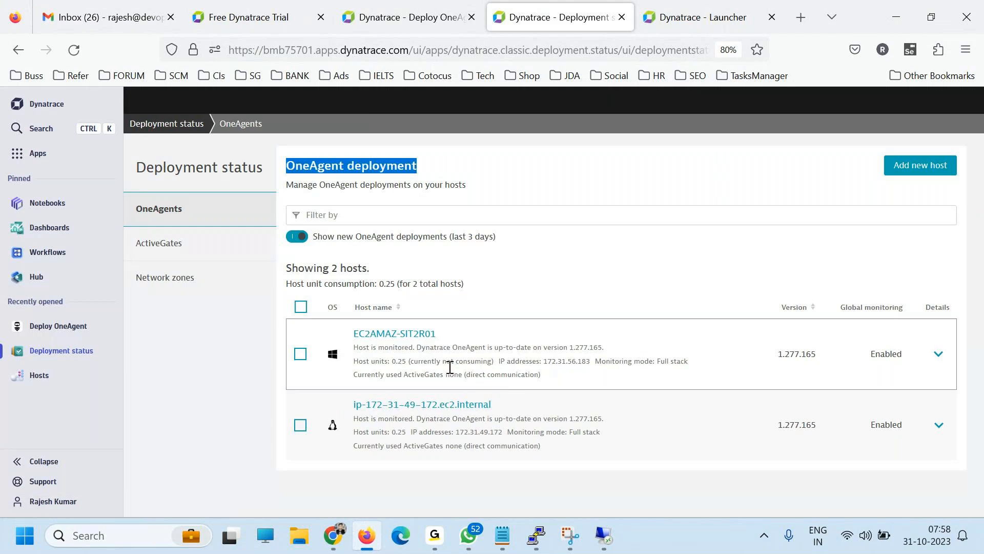
click(247, 370)
click(382, 334)
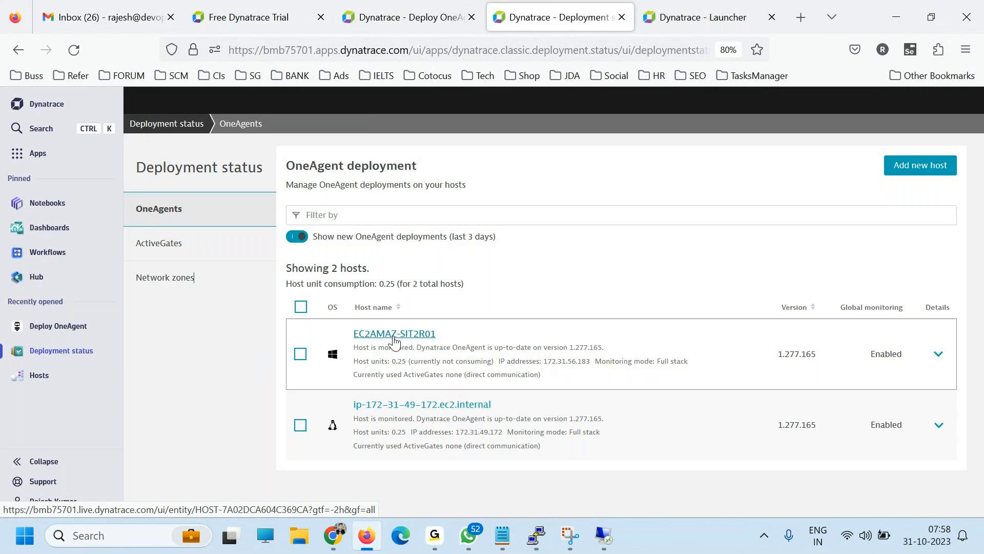
click(405, 406)
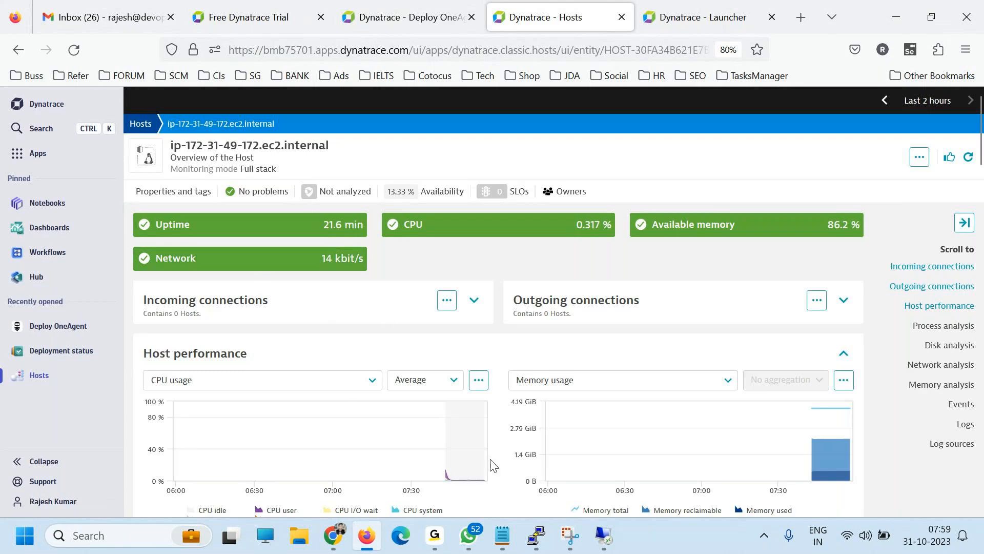
- Snip the Linux host overview area in Snipping Tool and maximize the capture
click(570, 536)
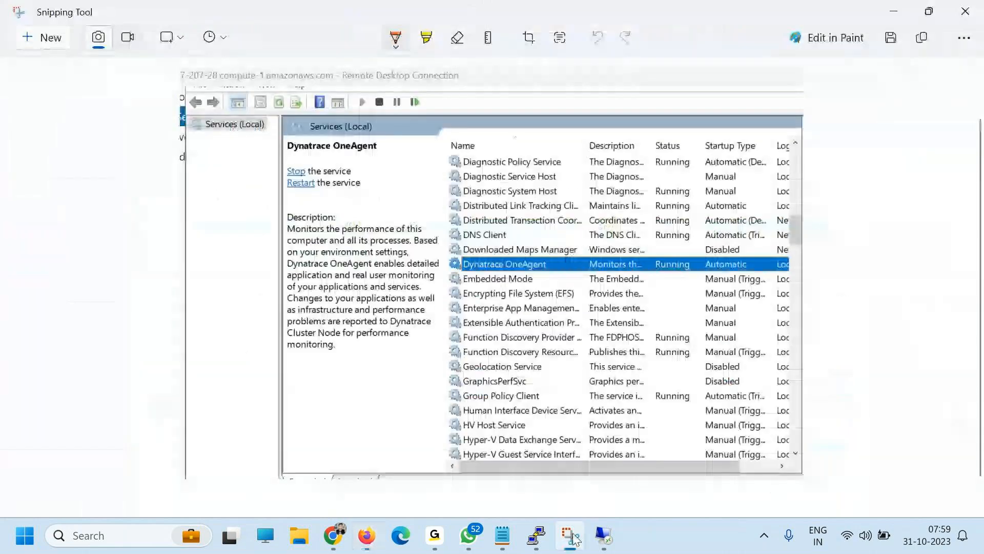
click(39, 35)
drag(123, 90, 856, 515)
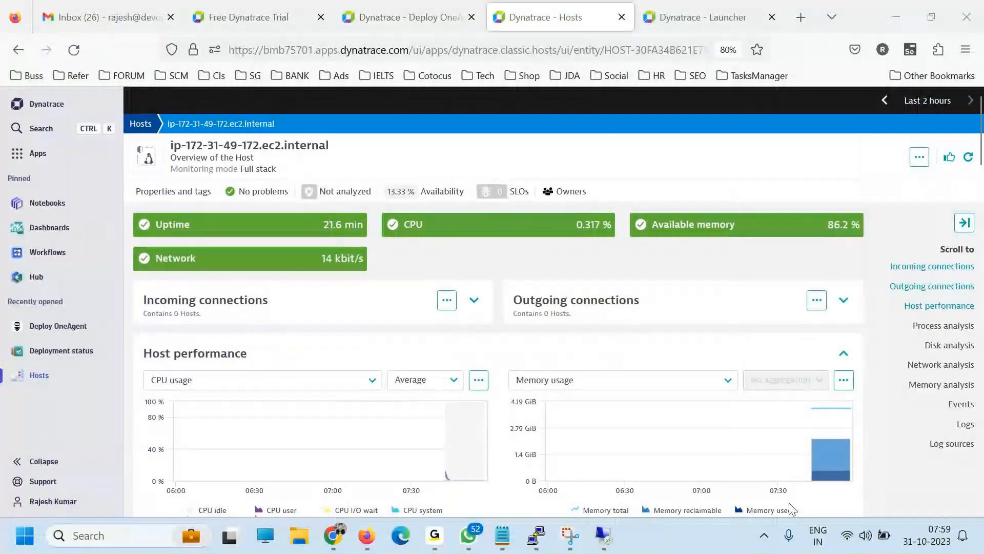
double_click(456, 185)
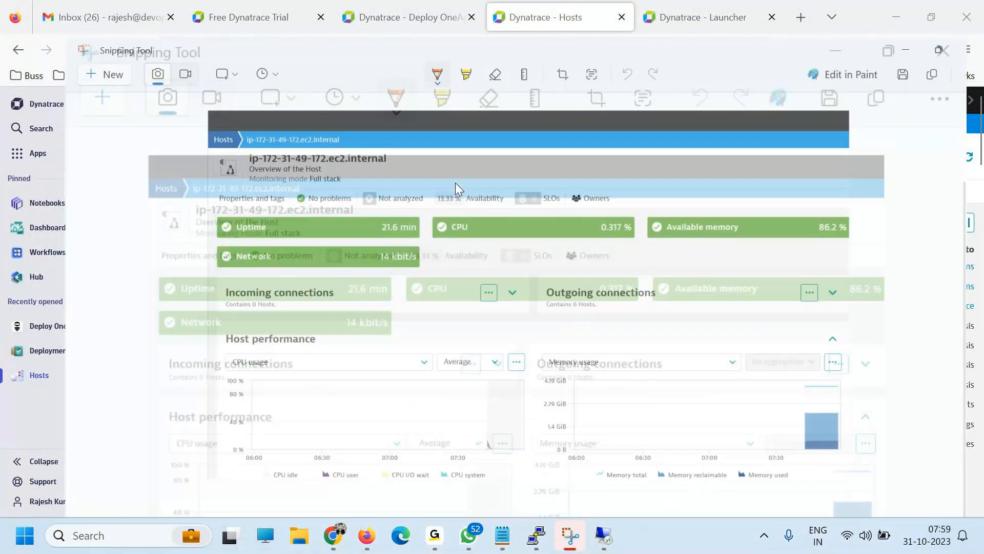
- Tick the Uptime, CPU and Network tiles in orange and circle the Not analyzed status
click(232, 185)
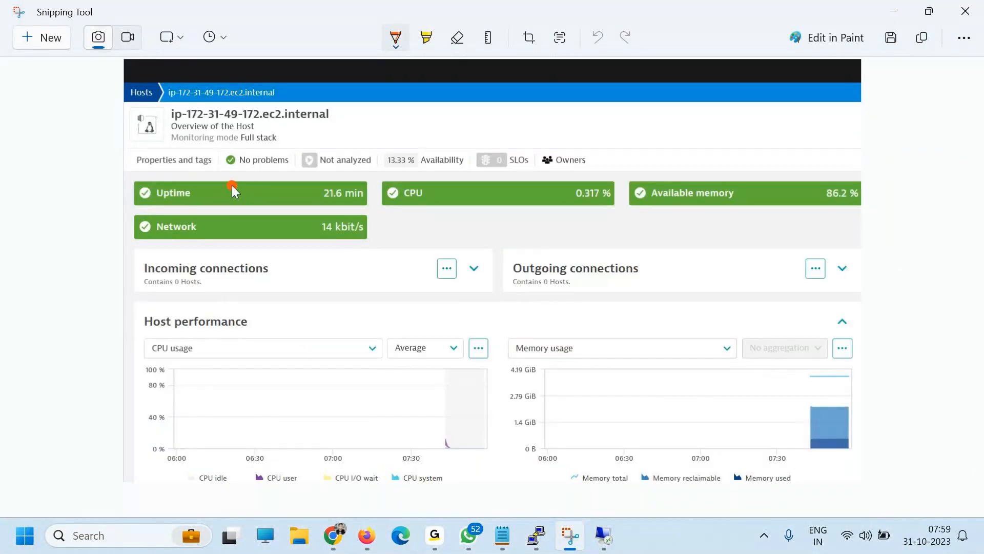
drag(261, 180, 262, 178)
drag(459, 180, 496, 180)
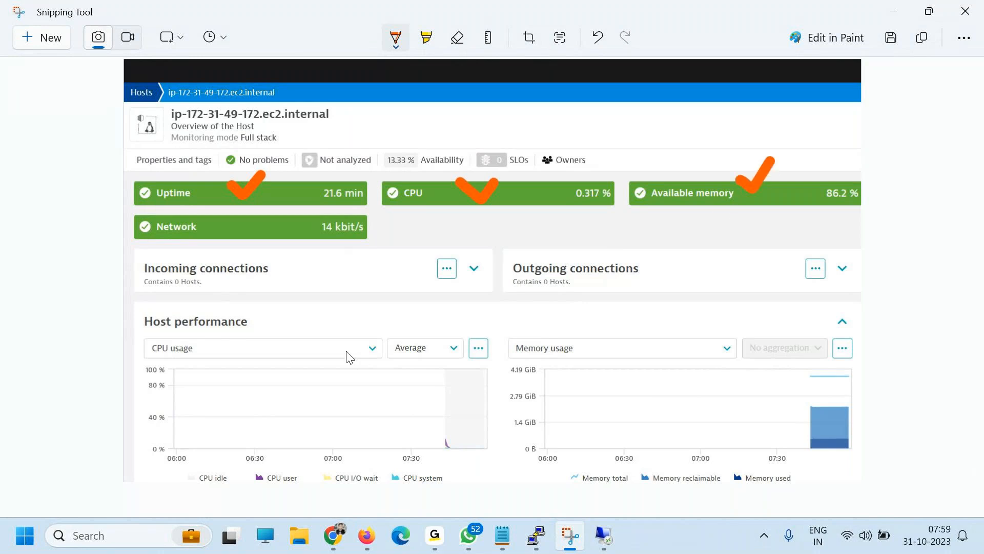
drag(214, 224, 247, 217)
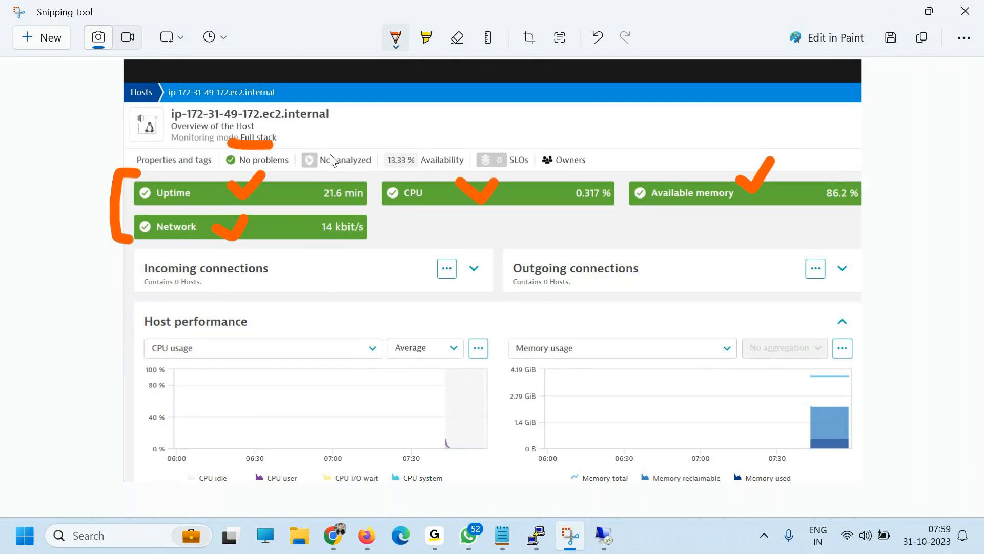
drag(366, 149, 349, 142)
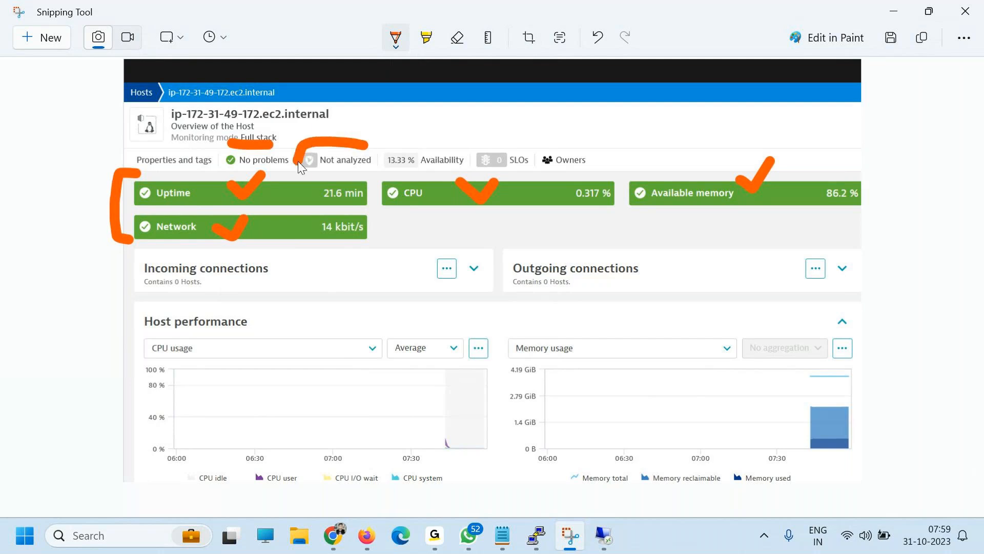
drag(380, 164, 364, 145)
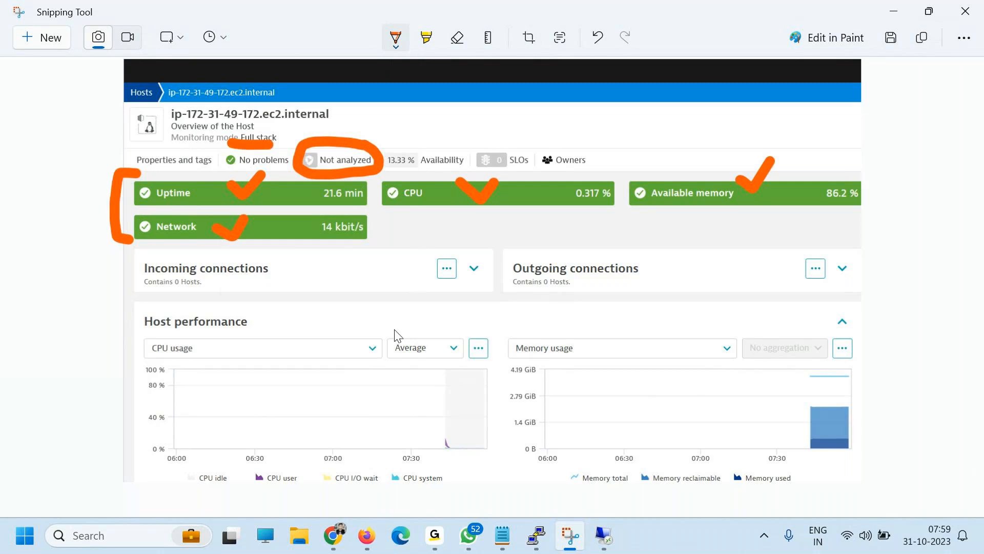
- Bracket the connection panels, including Outgoing connections, then return to the Dynatrace host page
scroll(395, 336, down, 1)
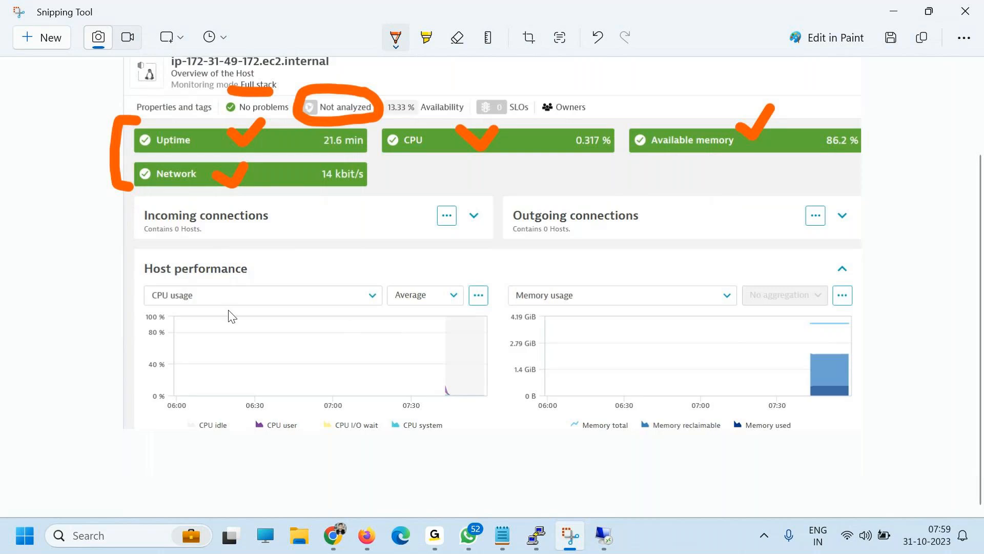
mouse_move(151, 199)
mouse_down()
mouse_move(141, 202)
mouse_move(143, 239)
mouse_up()
mouse_move(549, 197)
mouse_down()
mouse_move(515, 198)
mouse_move(509, 241)
mouse_move(529, 241)
mouse_up()
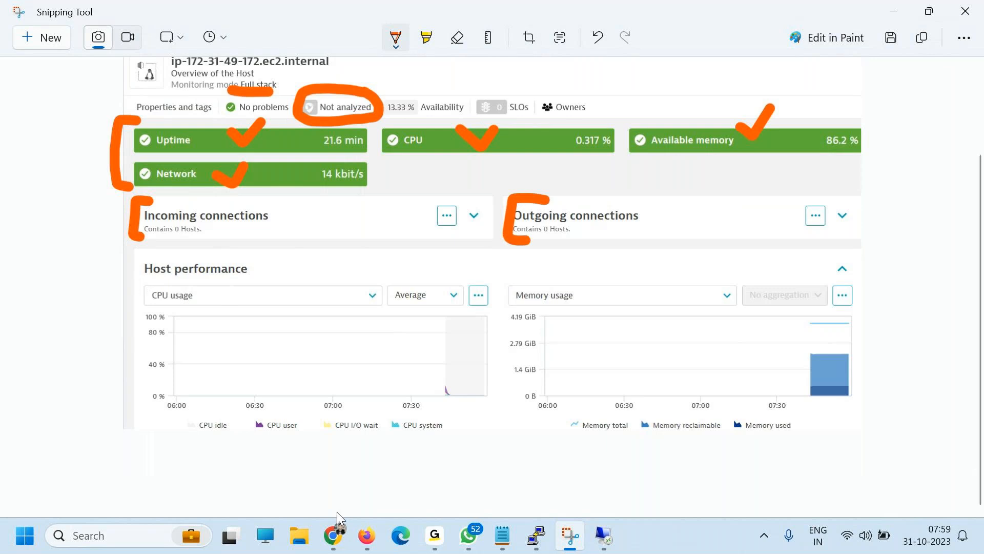
click(369, 539)
scroll(371, 371, down, 3)
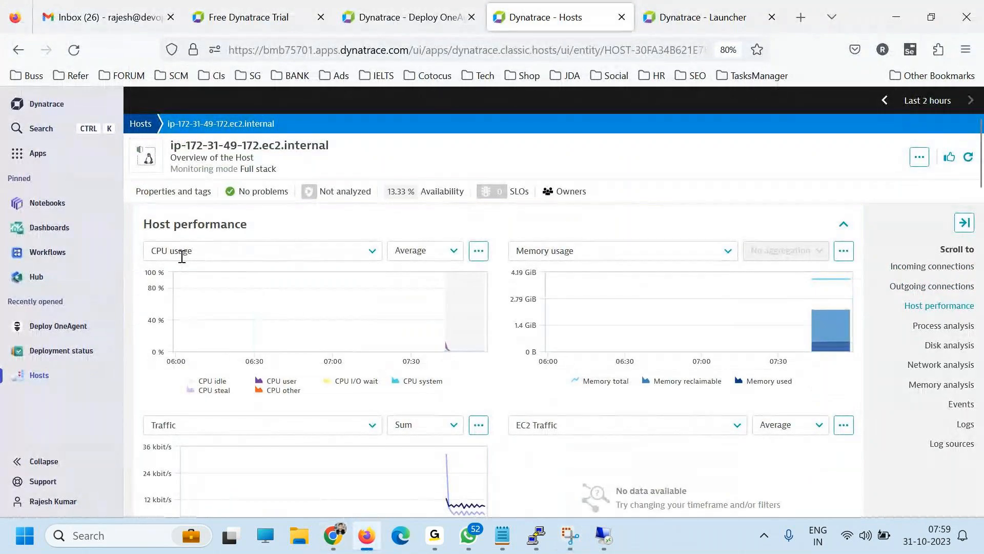
- Switch the Linux host charts to Last 30 minutes and scroll through Host performance to Process analysis
scroll(912, 142, up, 2)
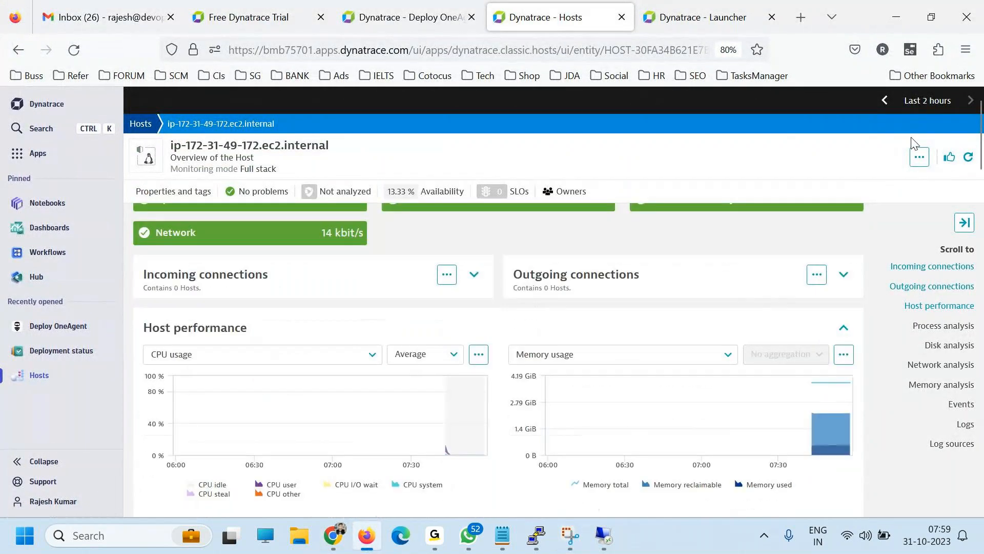
scroll(912, 142, up, 1)
click(934, 102)
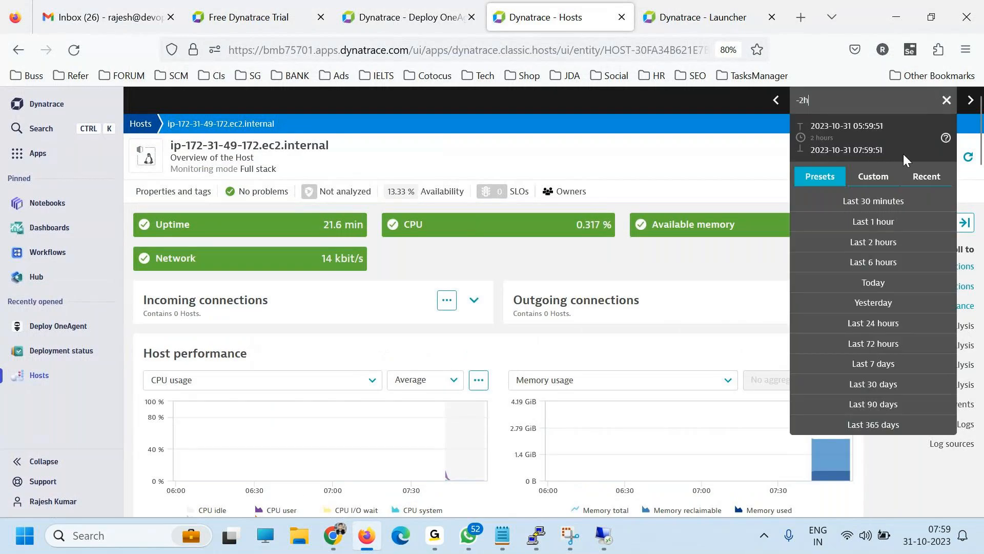
click(874, 204)
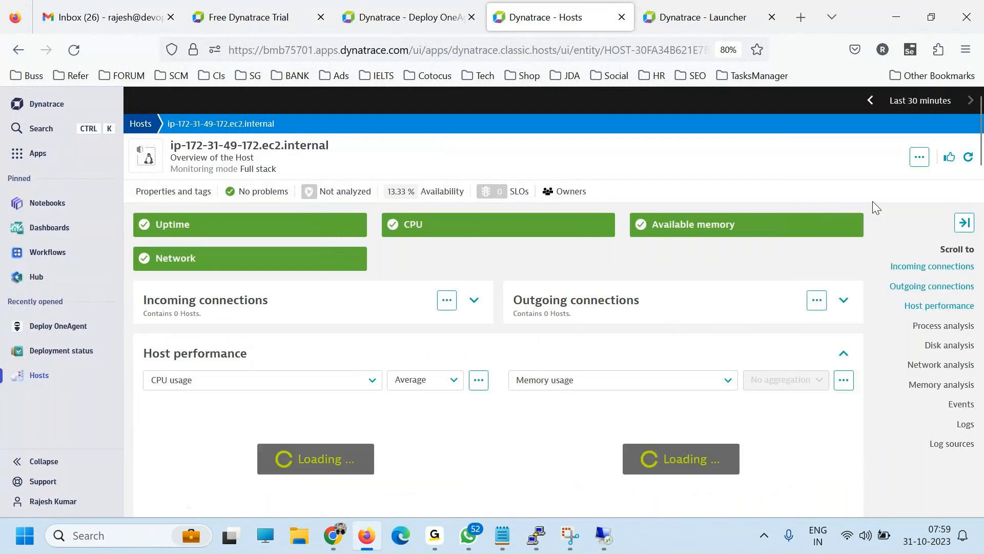
scroll(303, 325, down, 3)
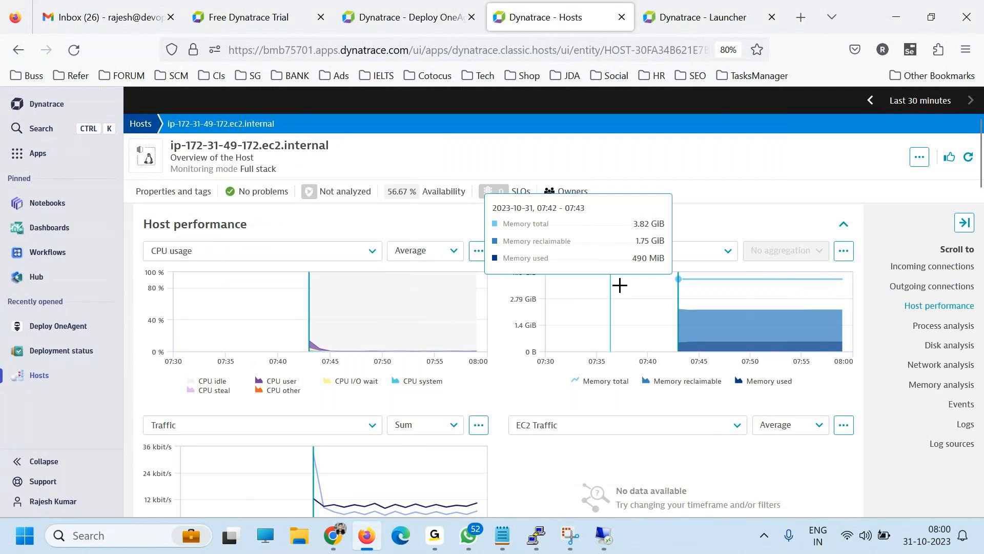
scroll(644, 281, down, 2)
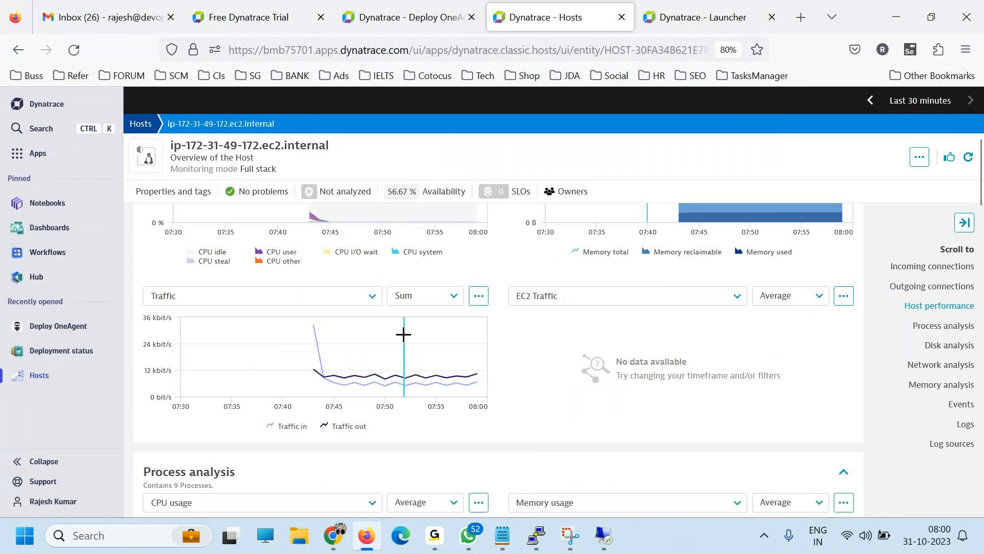
scroll(403, 335, down, 1)
scroll(403, 334, down, 2)
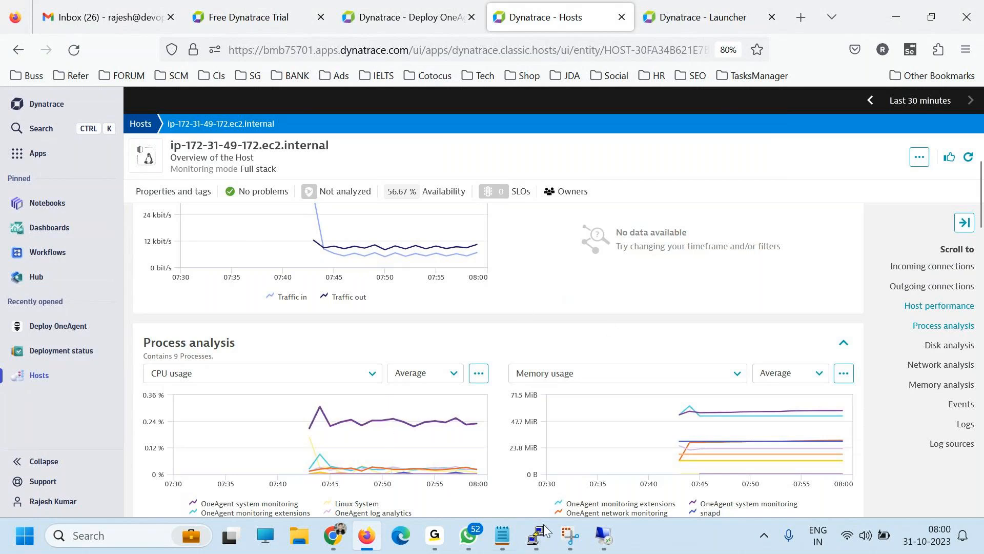
scroll(576, 417, down, 4)
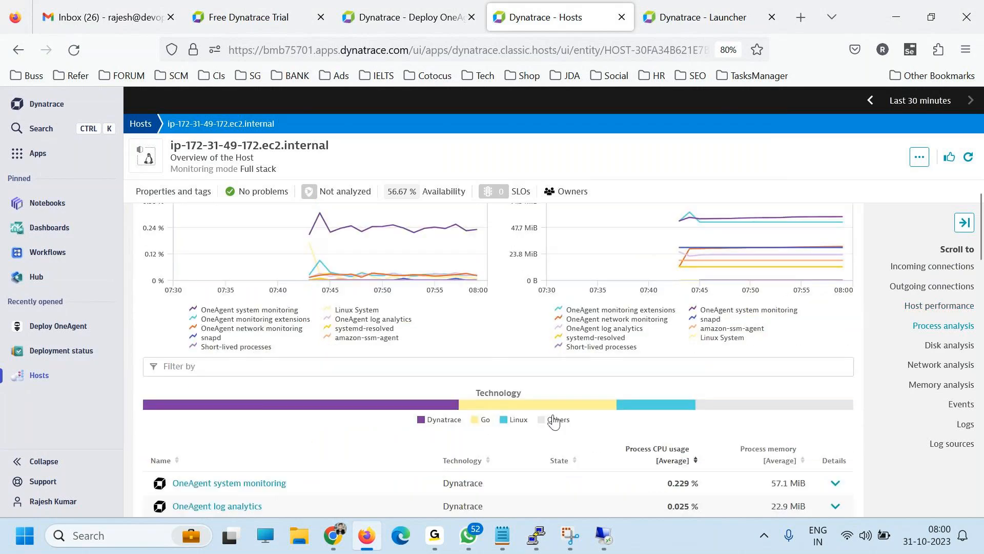
scroll(553, 421, down, 3)
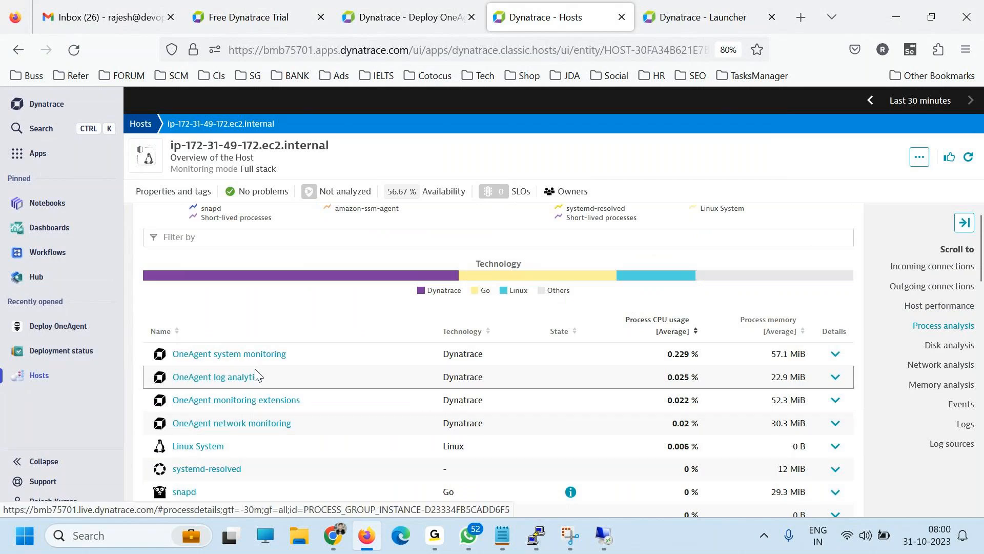
scroll(256, 376, down, 1)
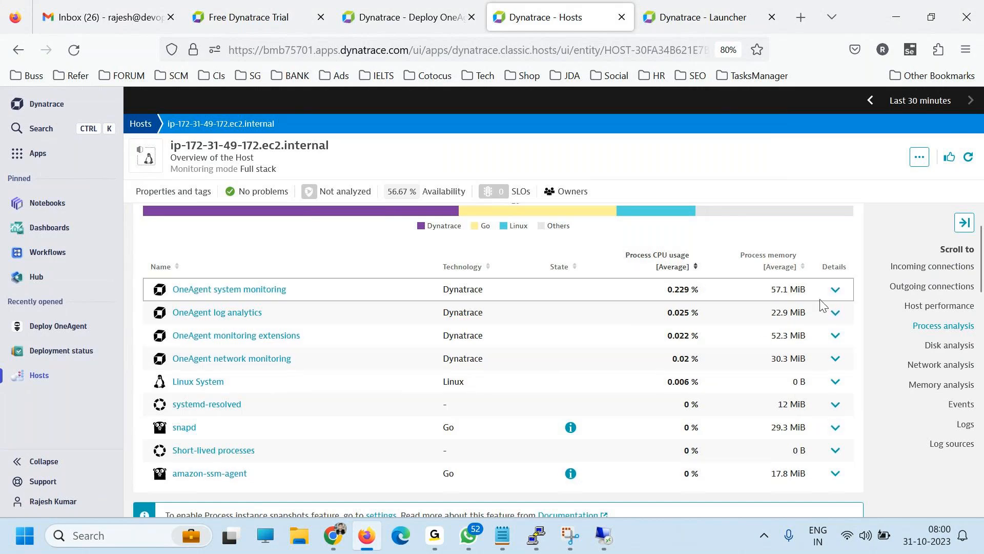
click(835, 292)
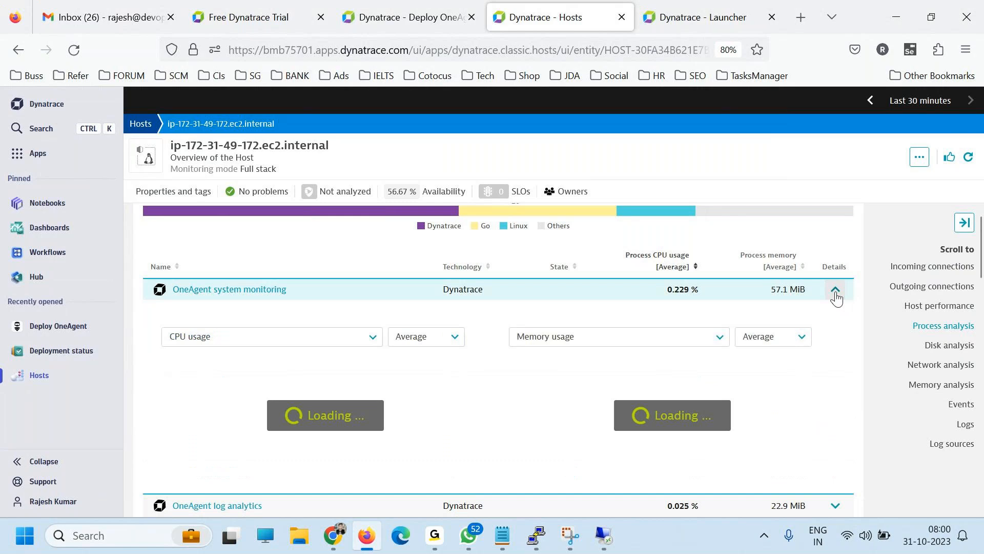
click(839, 296)
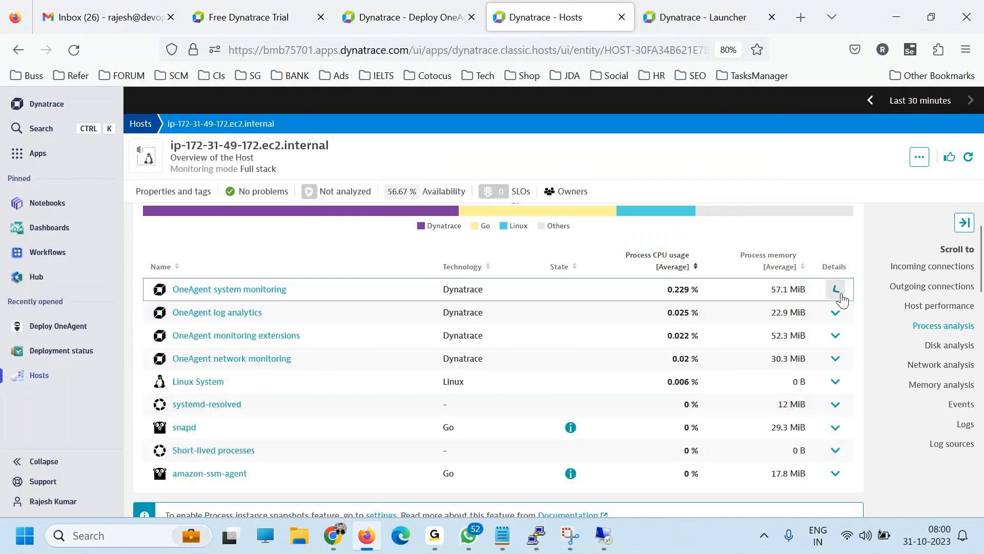
scroll(732, 373, down, 3)
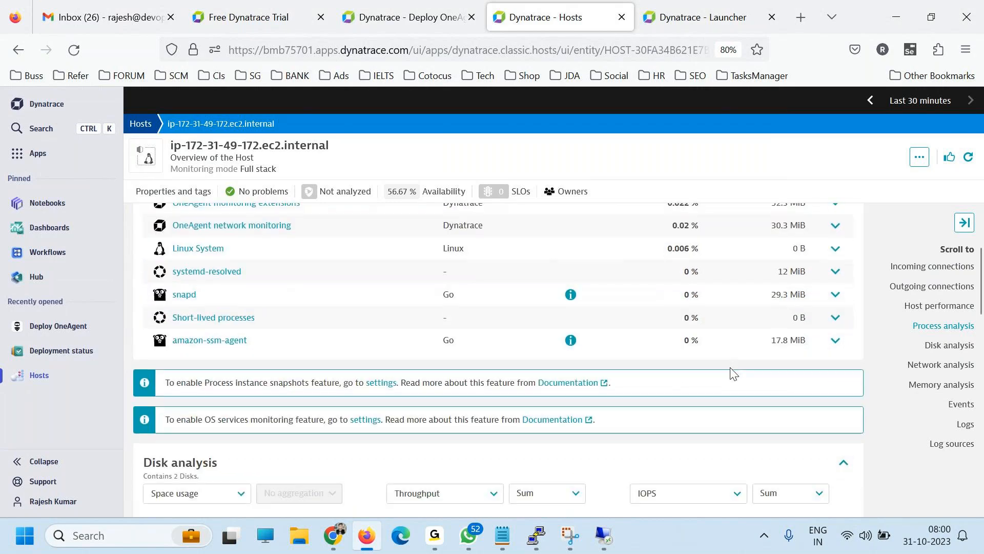
scroll(731, 374, down, 4)
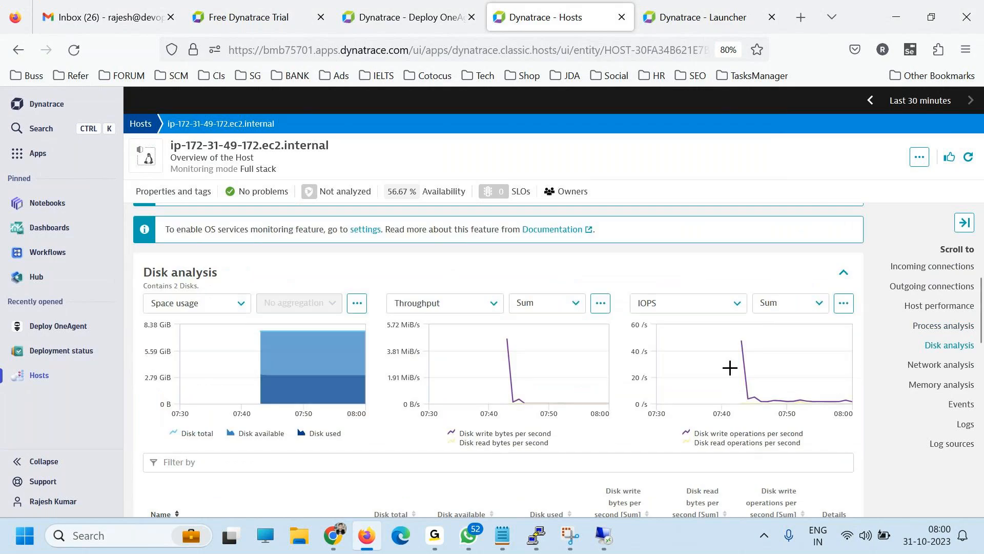
scroll(730, 368, down, 4)
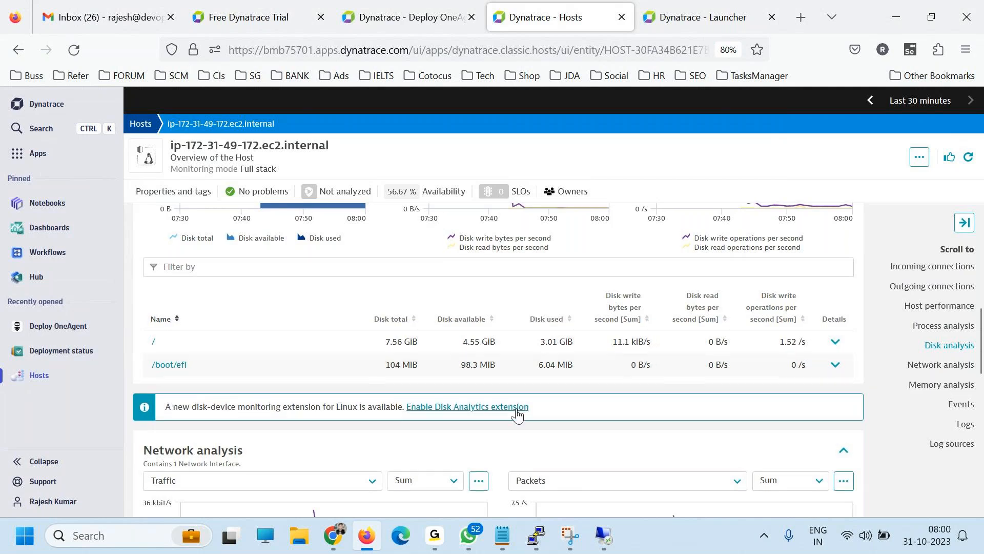
scroll(519, 412, down, 3)
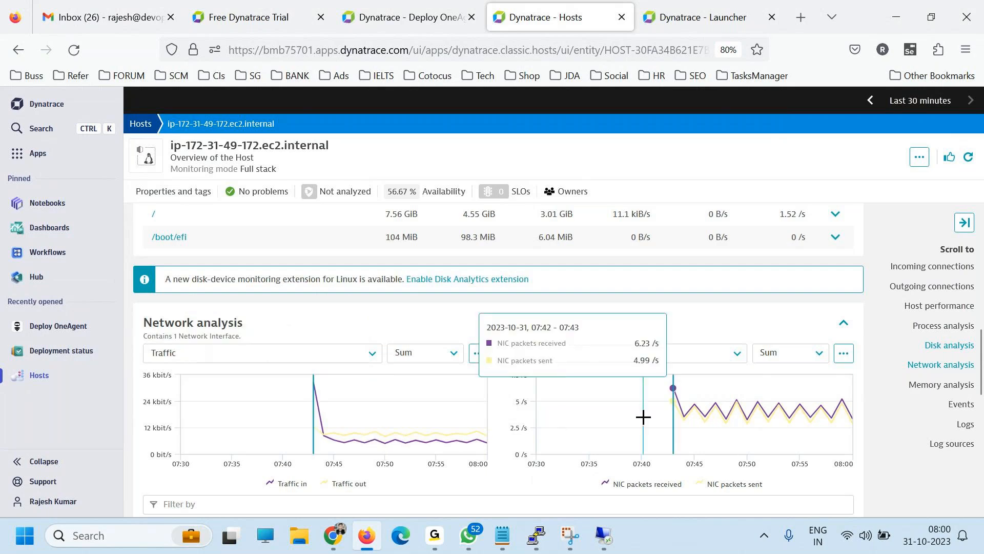
scroll(694, 438, down, 4)
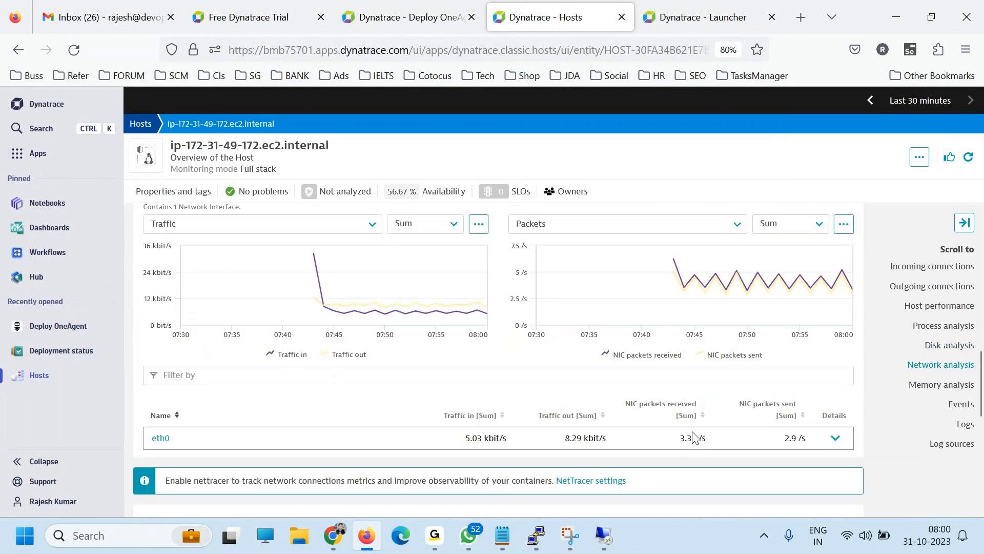
scroll(694, 439, down, 4)
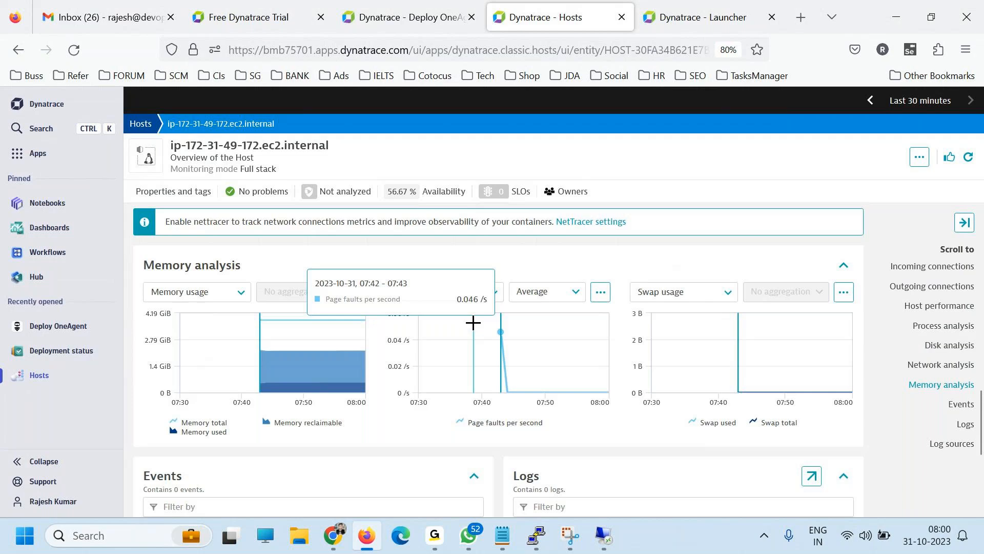
scroll(354, 369, down, 3)
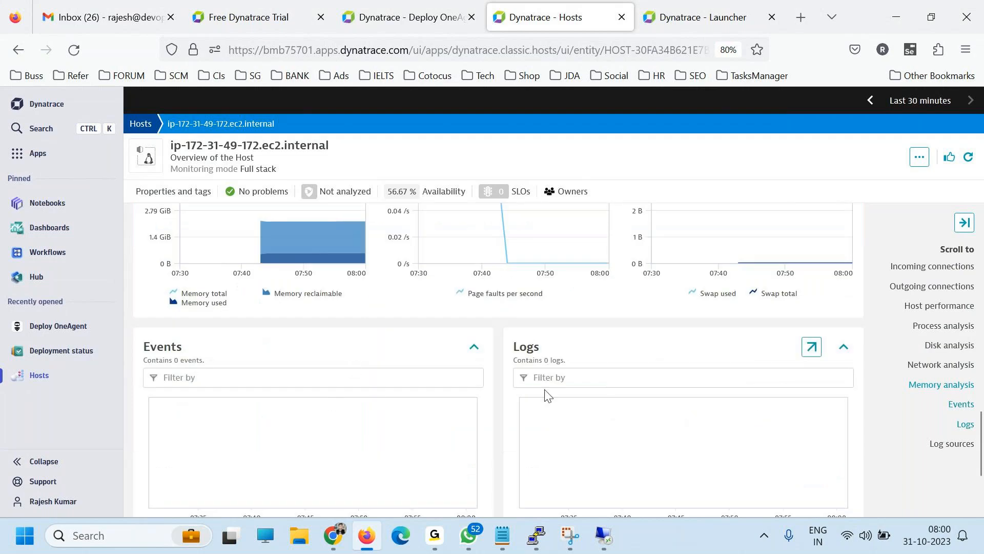
scroll(538, 380, down, 5)
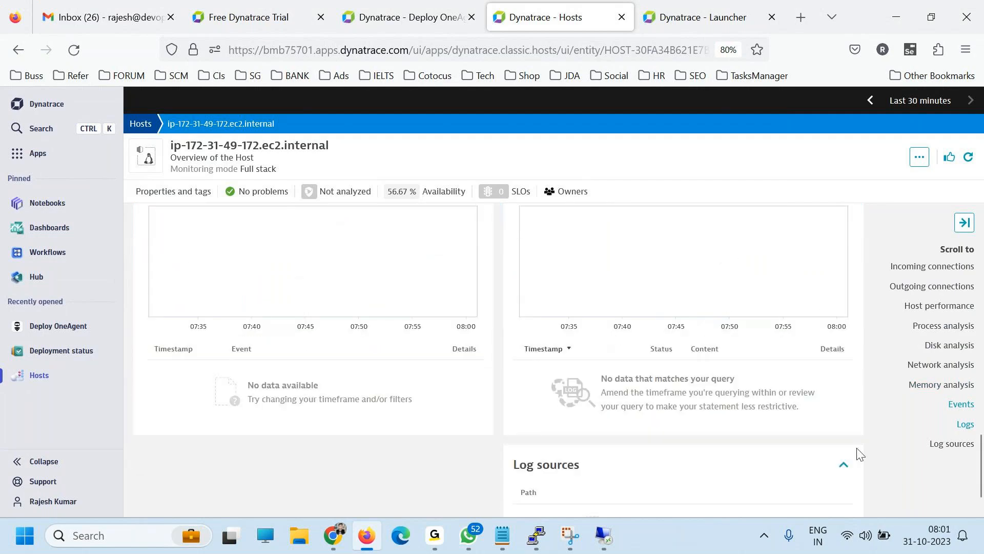
scroll(860, 454, up, 10)
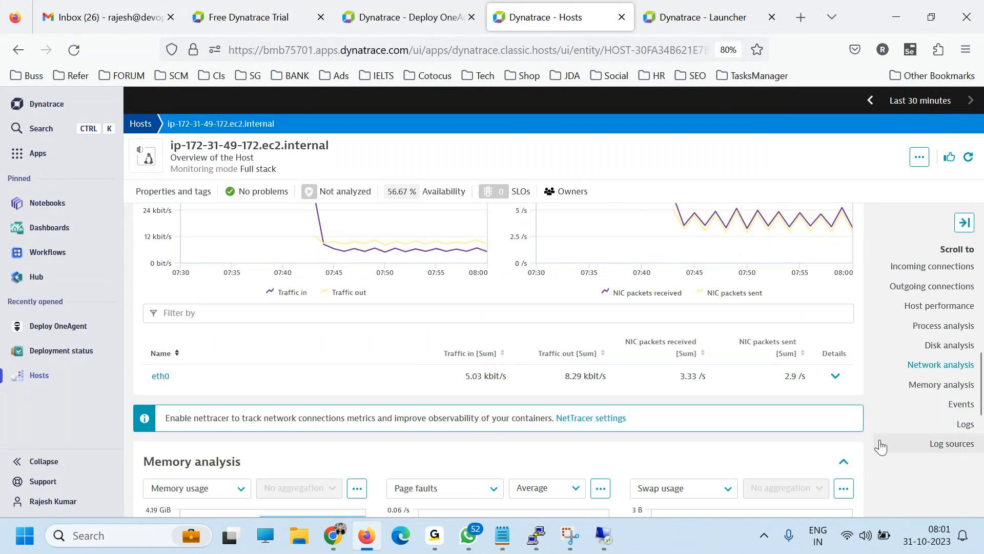
scroll(878, 446, up, 5)
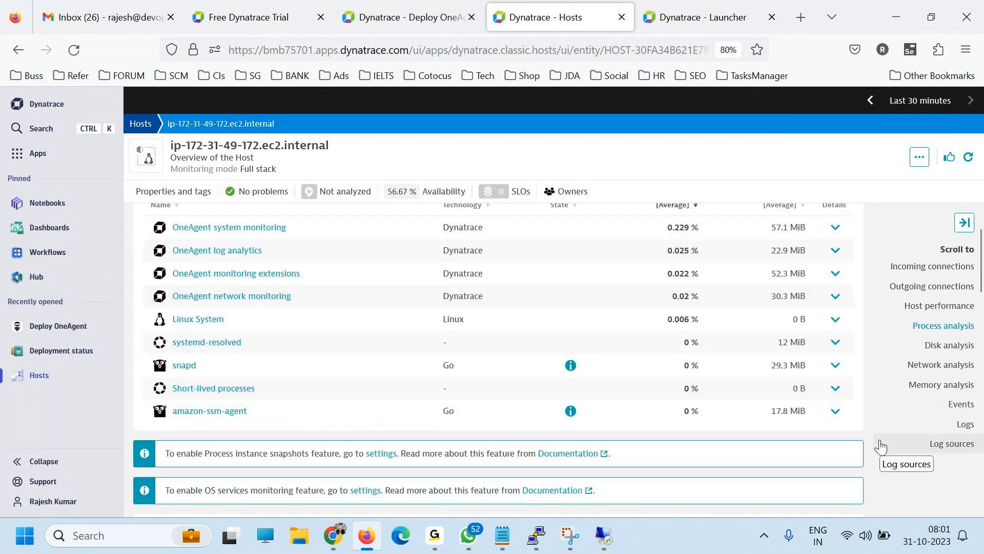
scroll(881, 446, up, 12)
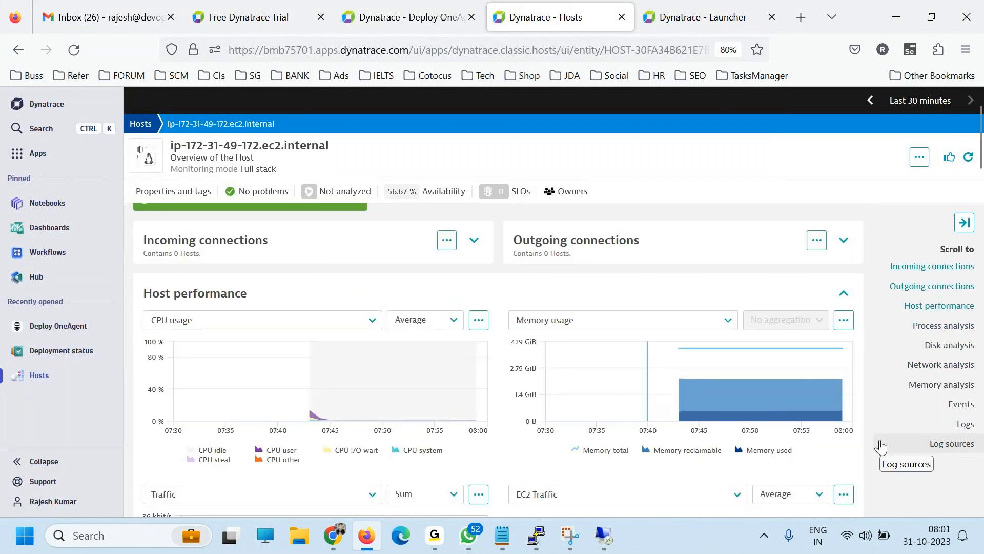
scroll(880, 446, up, 2)
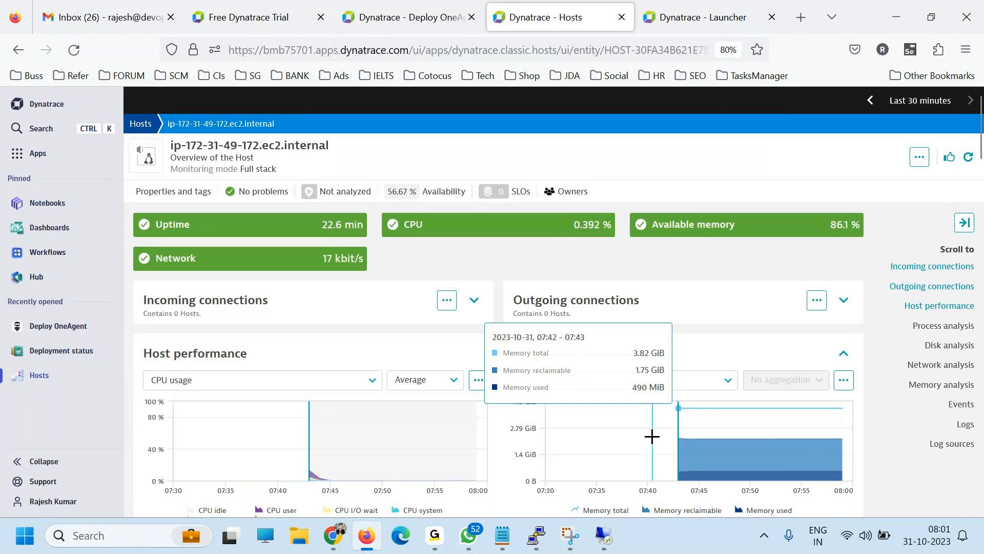
- Go back to the Hosts list and open Windows host EC2AMAZ-SIT2R01
click(137, 128)
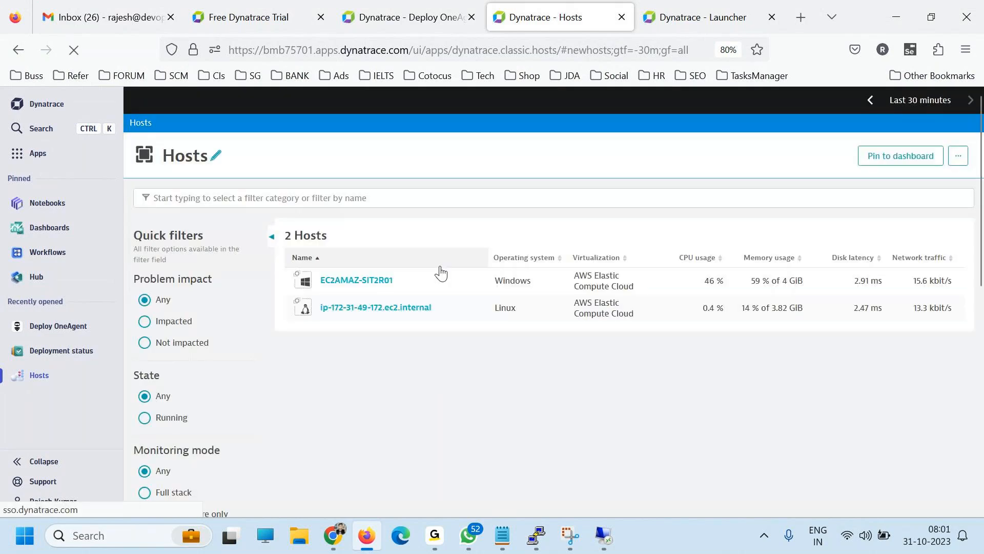
click(362, 284)
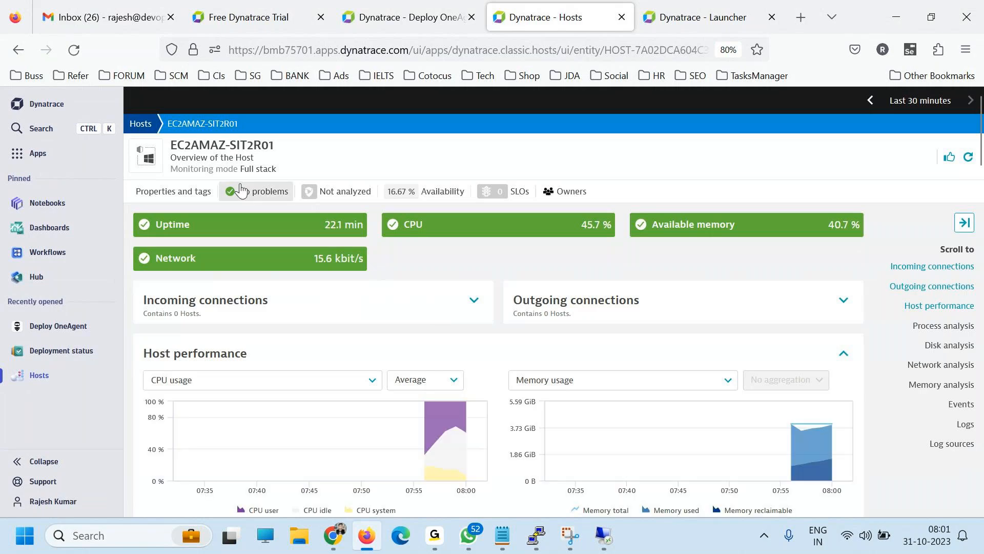
- Review the Windows host's Process, Disk, Network, Memory, Events and Logs sections
drag(171, 145, 200, 139)
click(309, 147)
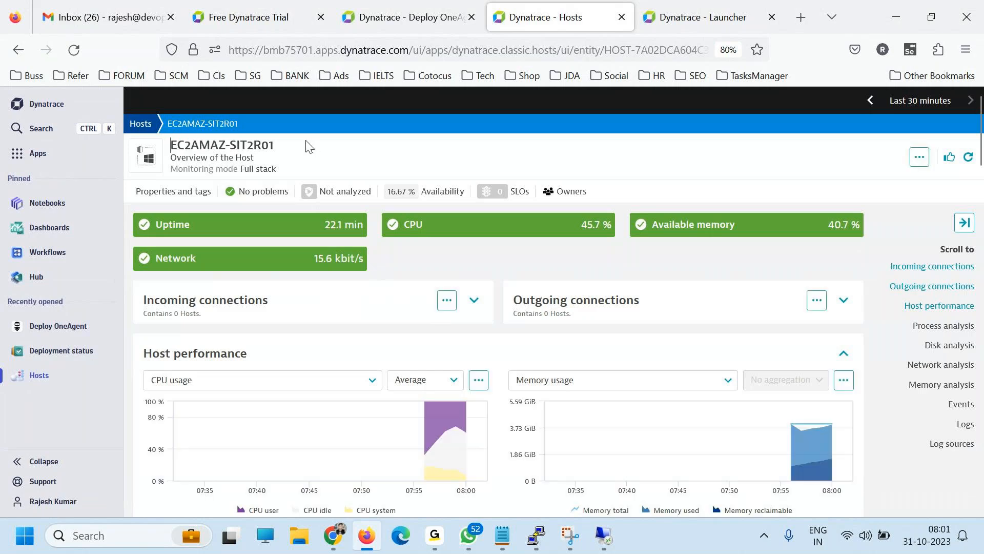
scroll(373, 323, down, 8)
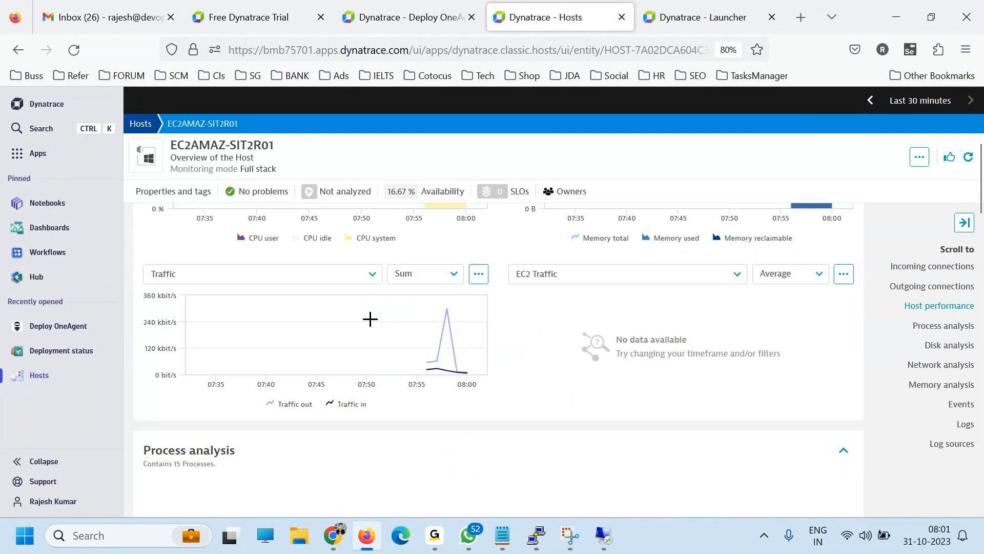
scroll(373, 323, down, 4)
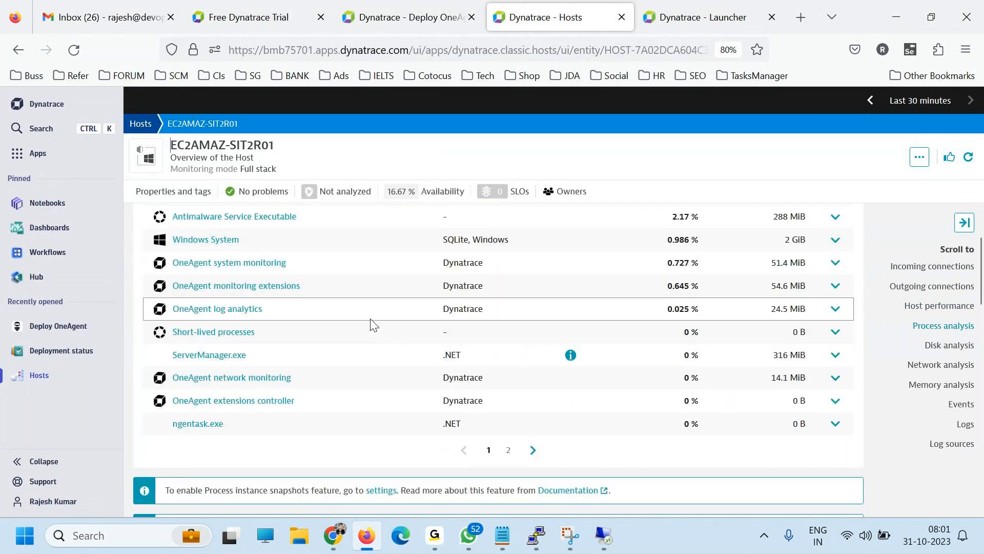
scroll(373, 323, down, 2)
scroll(373, 323, up, 3)
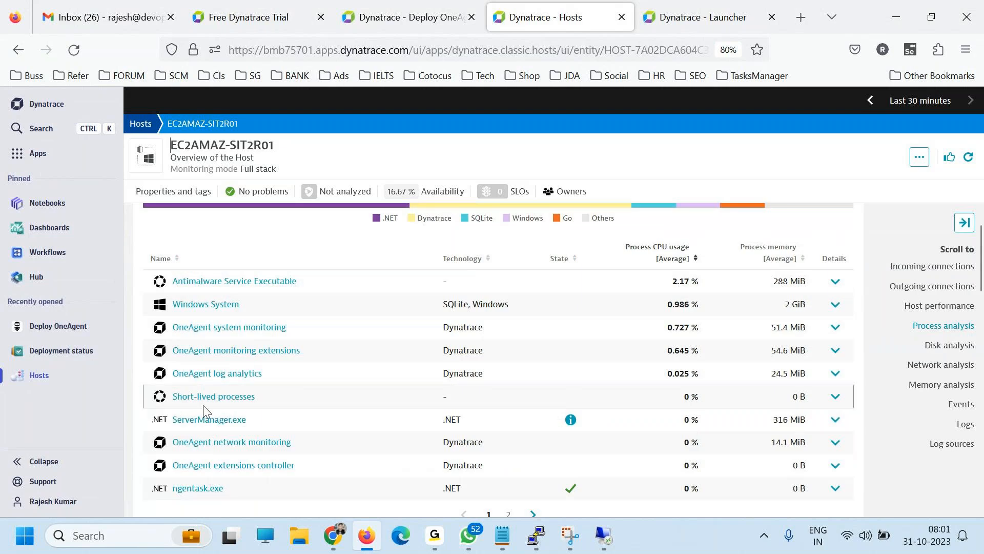
scroll(203, 408, down, 5)
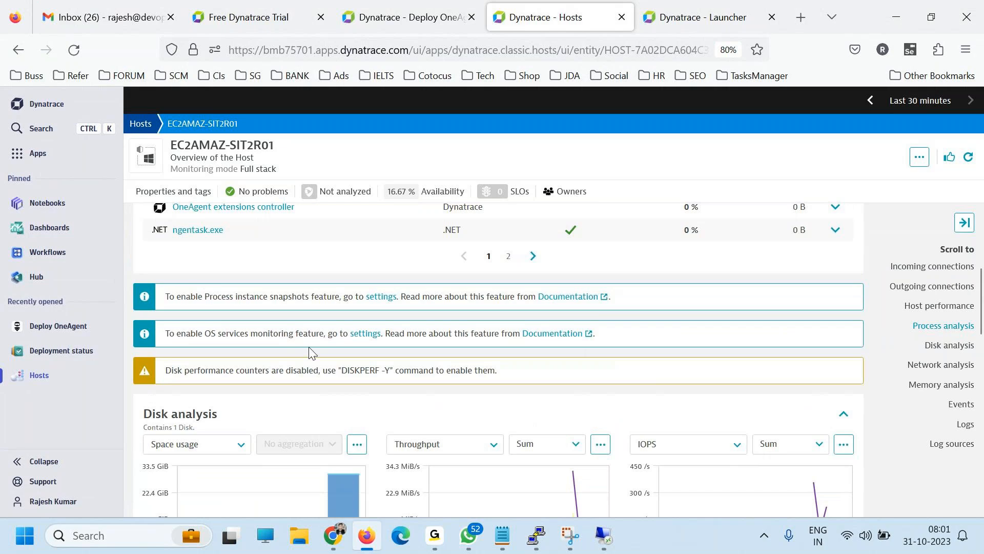
scroll(310, 352, down, 2)
scroll(566, 344, down, 1)
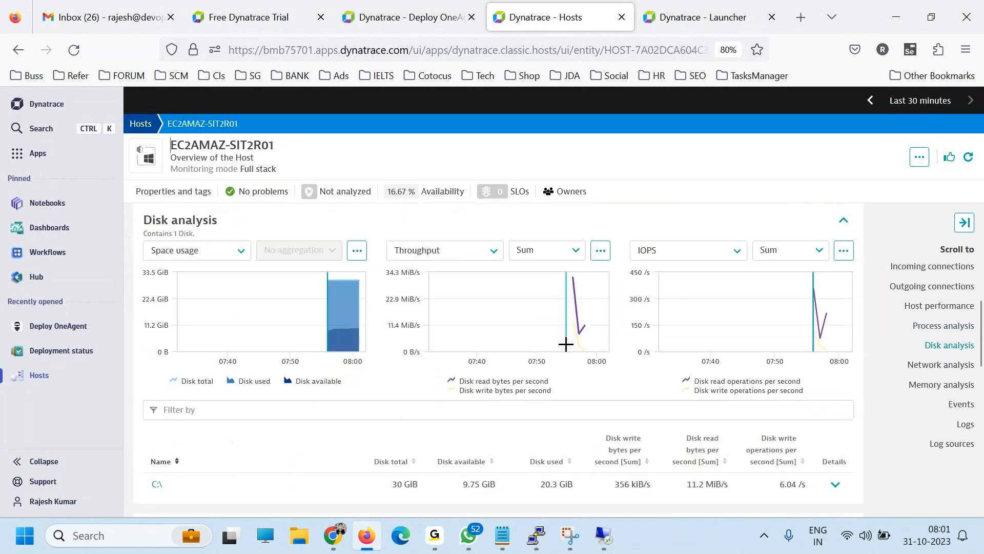
scroll(622, 352, down, 4)
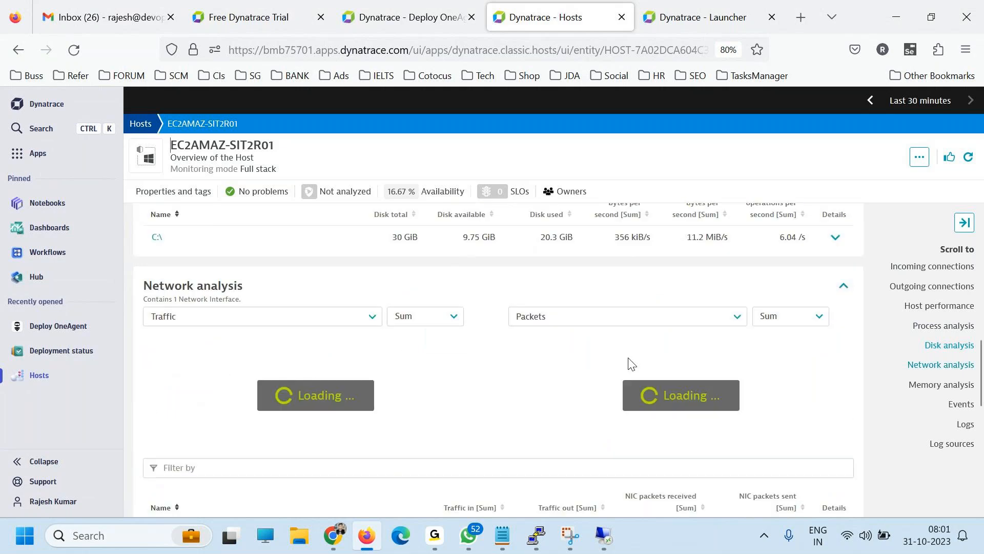
scroll(631, 363, down, 2)
scroll(632, 424, down, 8)
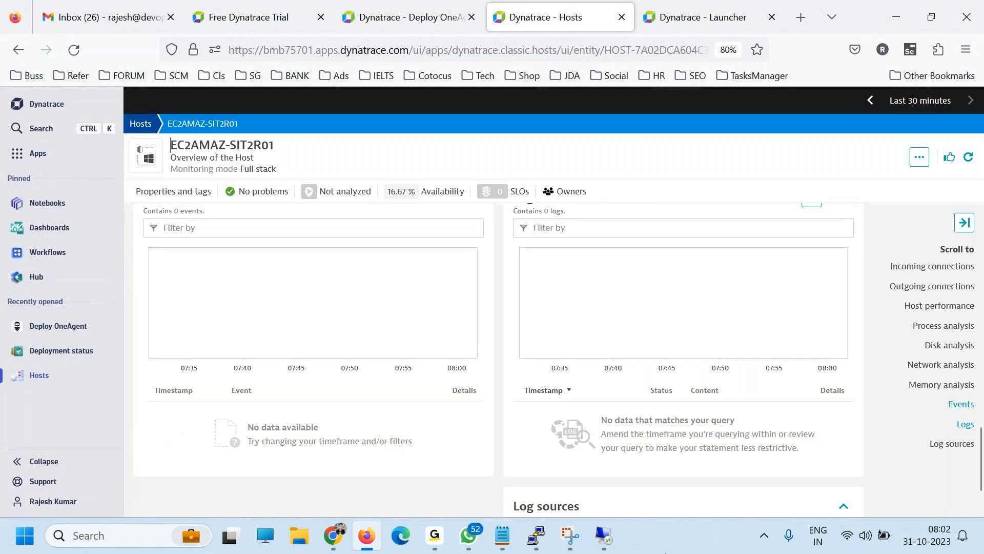
- Bring up the What is dynatrace notes and select the words ONE AGENT
click(503, 535)
click(246, 397)
drag(246, 397, 146, 393)
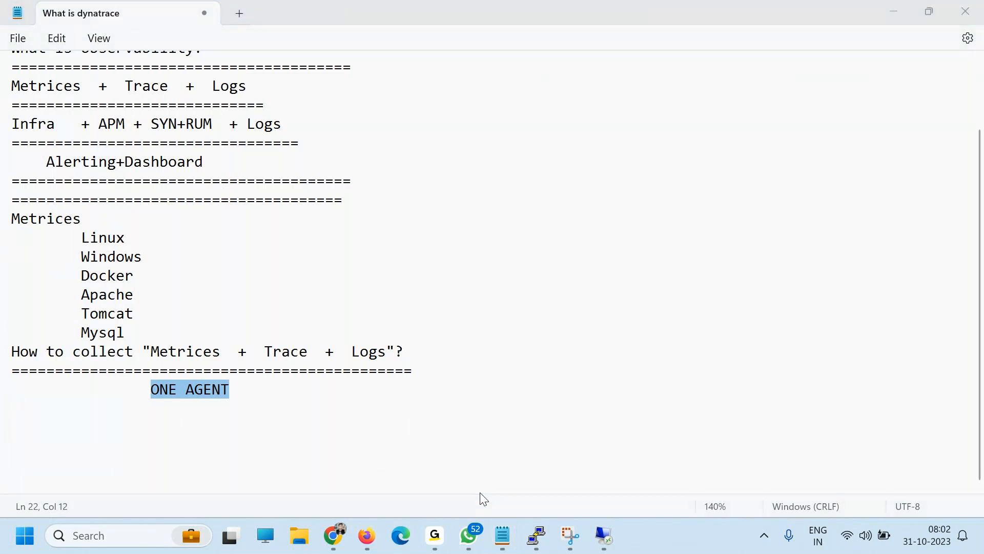
- Bring the Dynatrace browser window forward through the second GoTo window
mouse_move(435, 536)
click(513, 464)
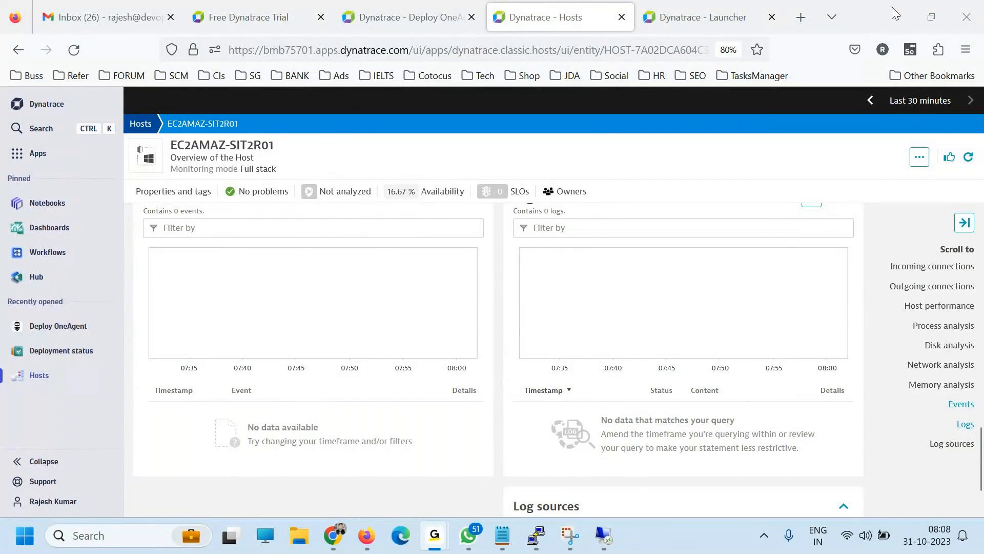
click(421, 239)
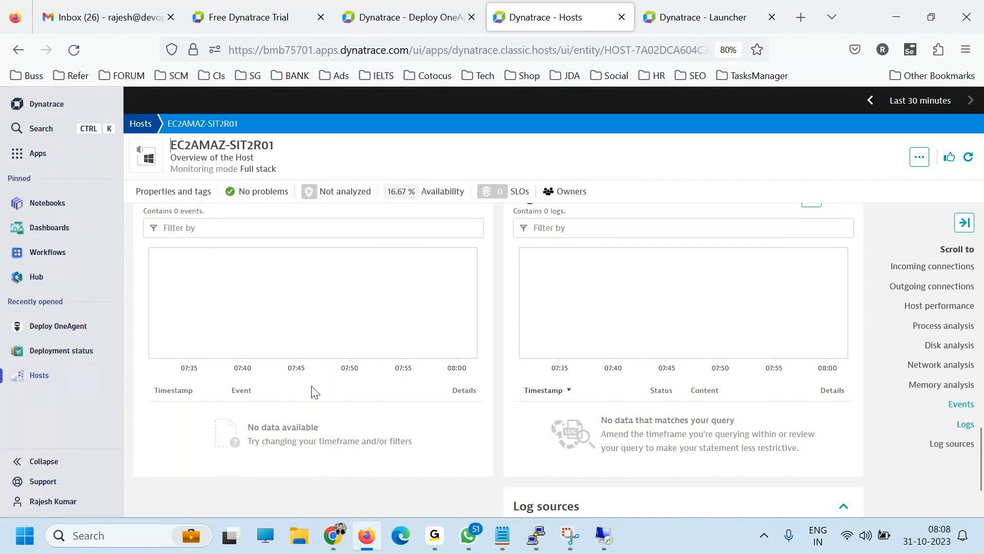
- Mark Linux and Windows as DONE under Metrices in the notes and select that block
click(502, 535)
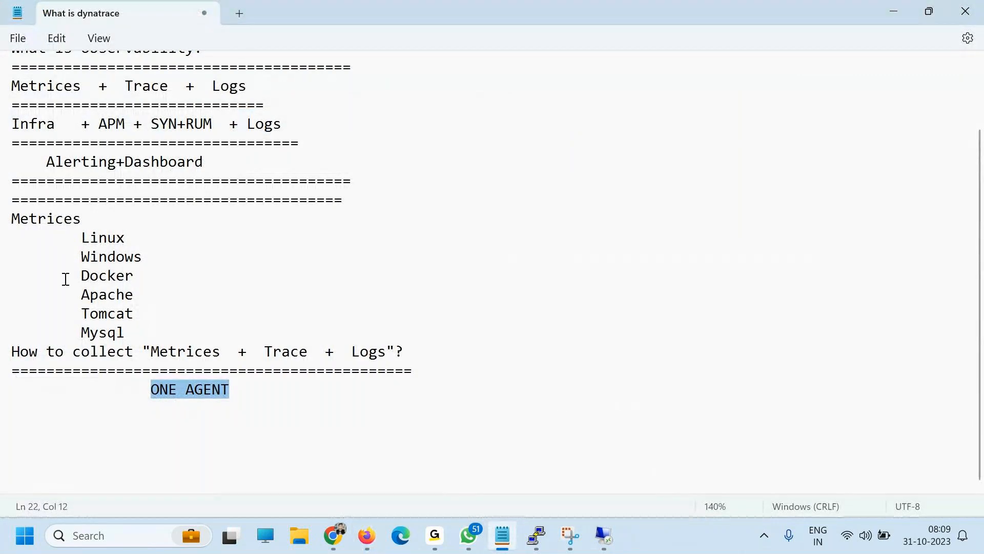
click(131, 238)
key(Tab)
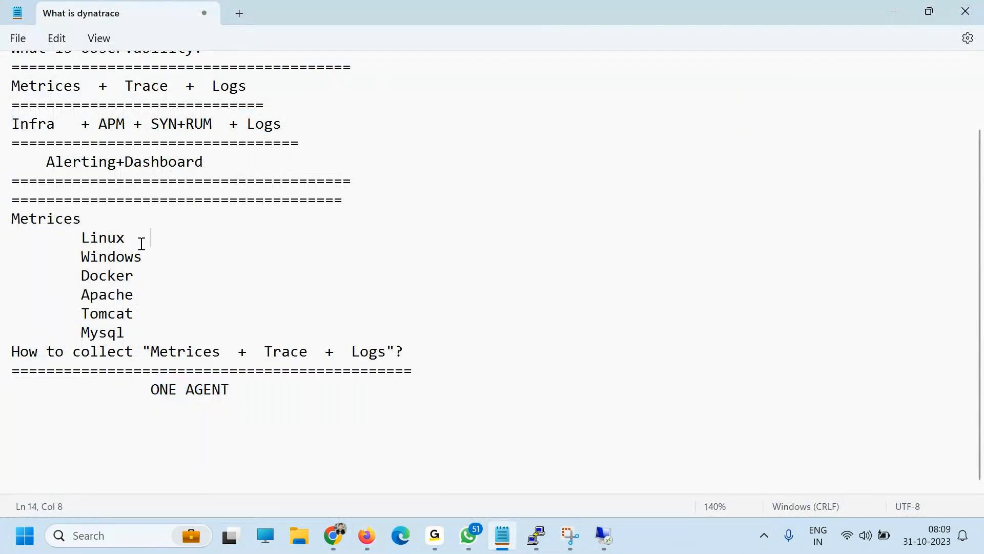
key(Tab)
text(DONE)
click(141, 247)
key(Tab)
key(Tab)
text(DONE)
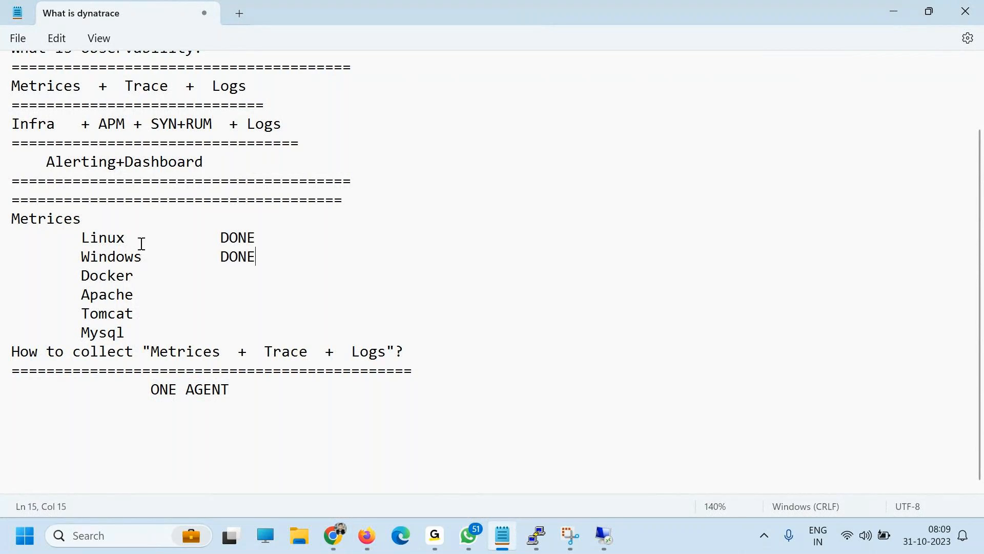
drag(296, 248, 9, 228)
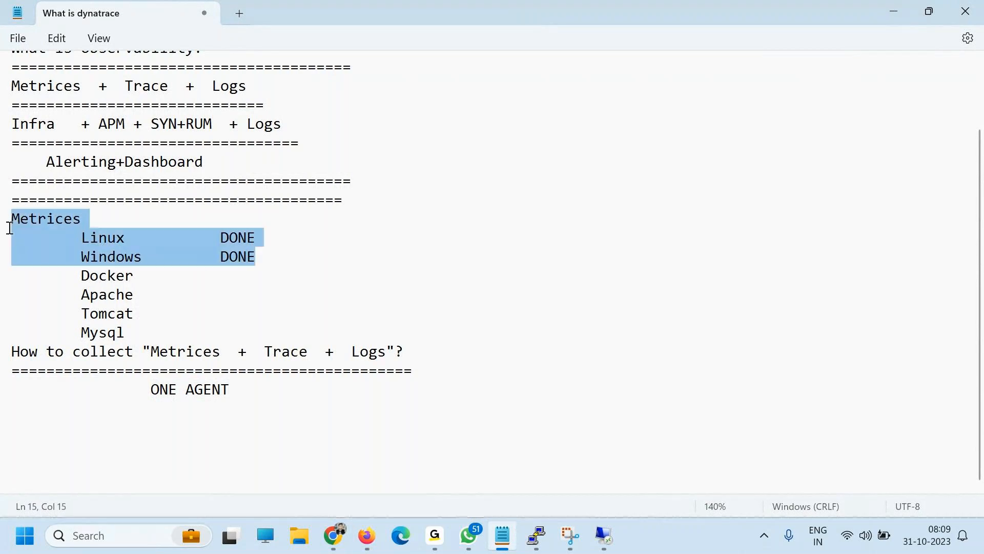
key(alt+Tab)
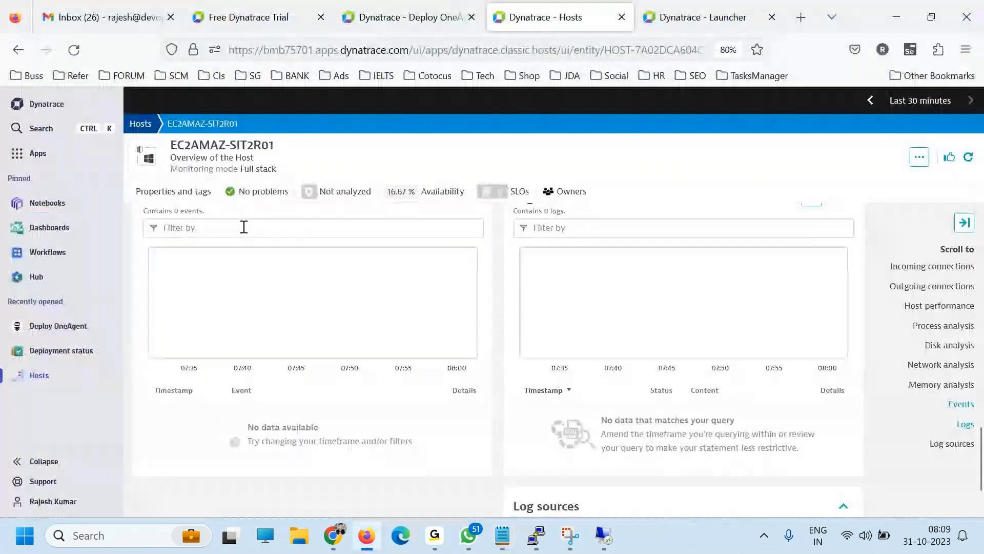
- Open the devopsschool.com blog in a new Chrome tab
click(334, 535)
key(ctrl+t)
text(de)
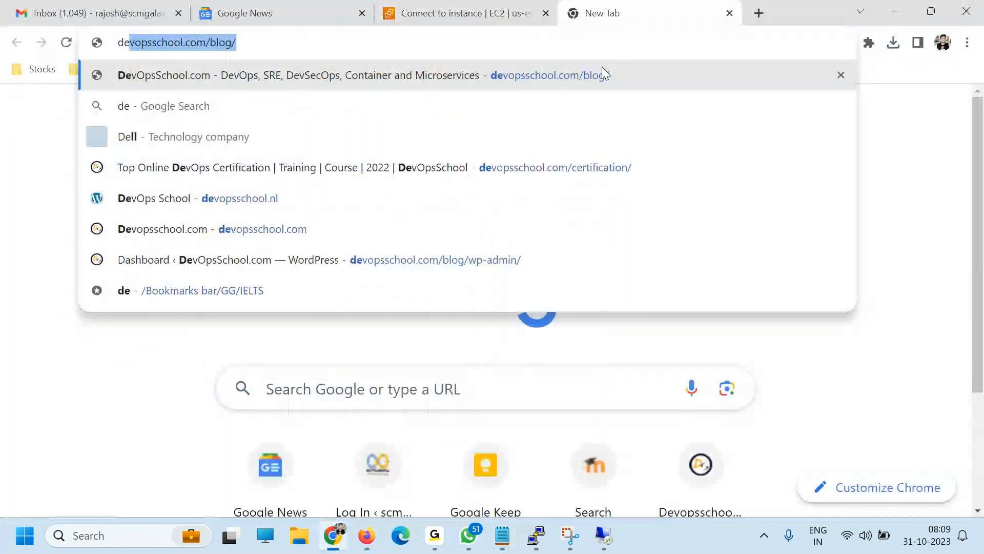
click(602, 67)
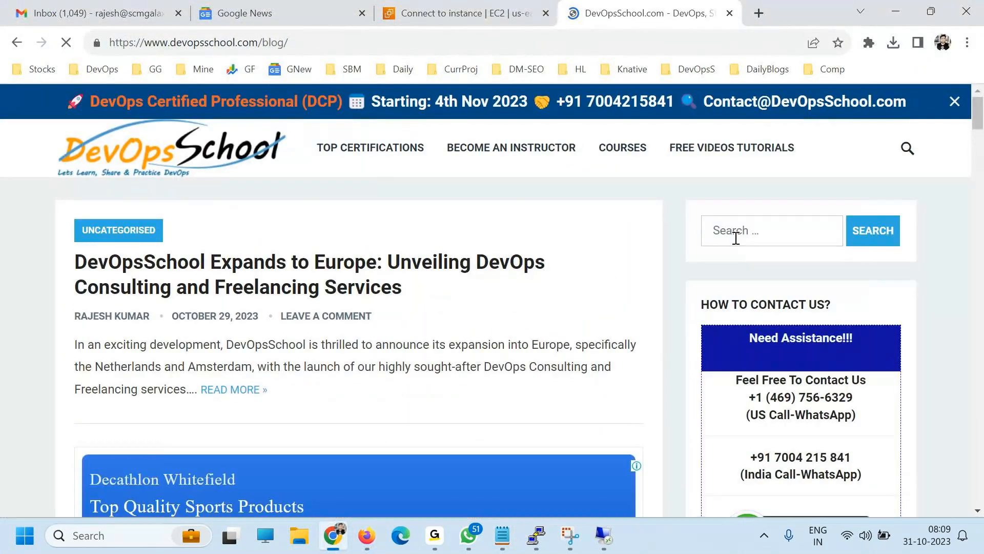
- Search the blog for 'dynatrace linux' and bring up link options on the One Agent install tutorial
click(736, 238)
text(do)
key(BackSpace)
key(BackSpace)
text(d)
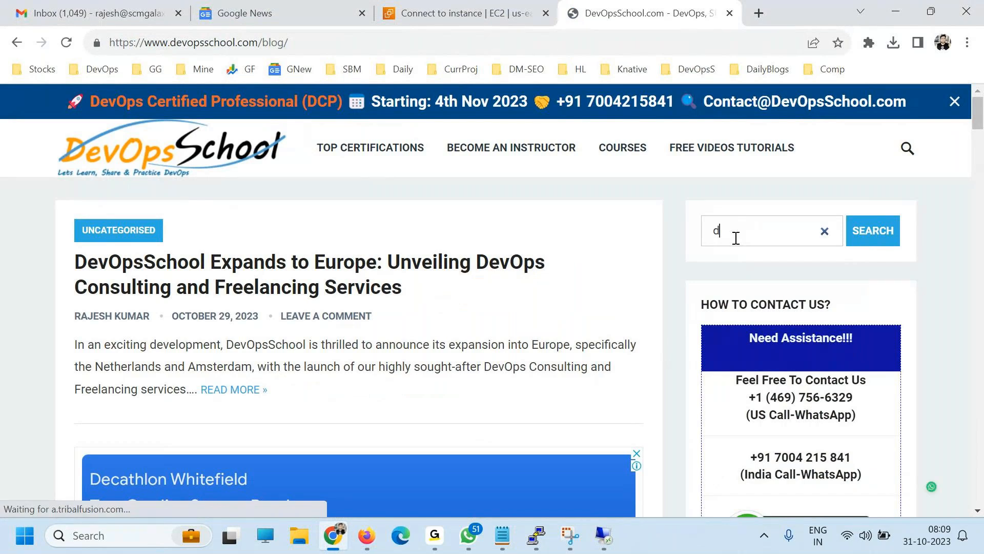
text(ynatrace linx)
key(Return)
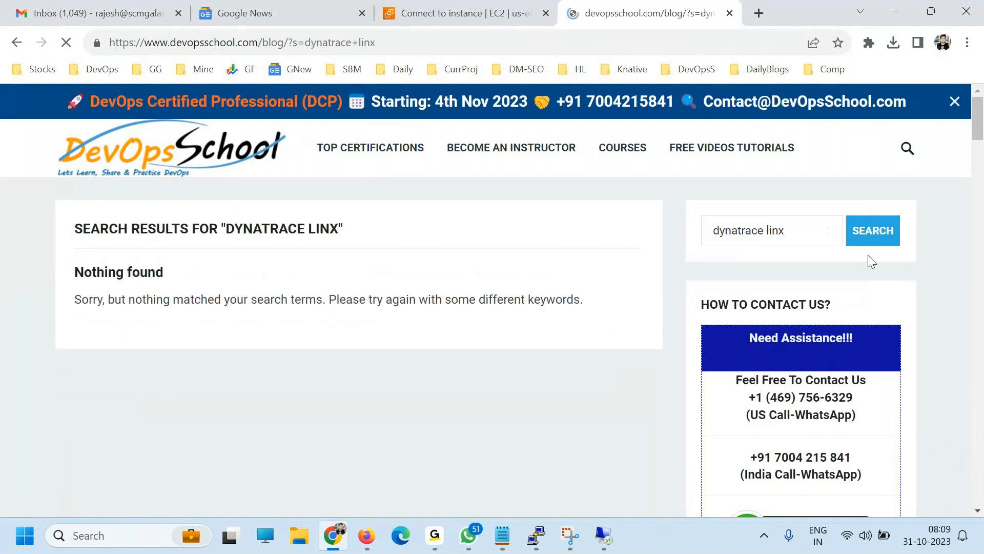
click(808, 233)
key(BackSpace)
text(ux)
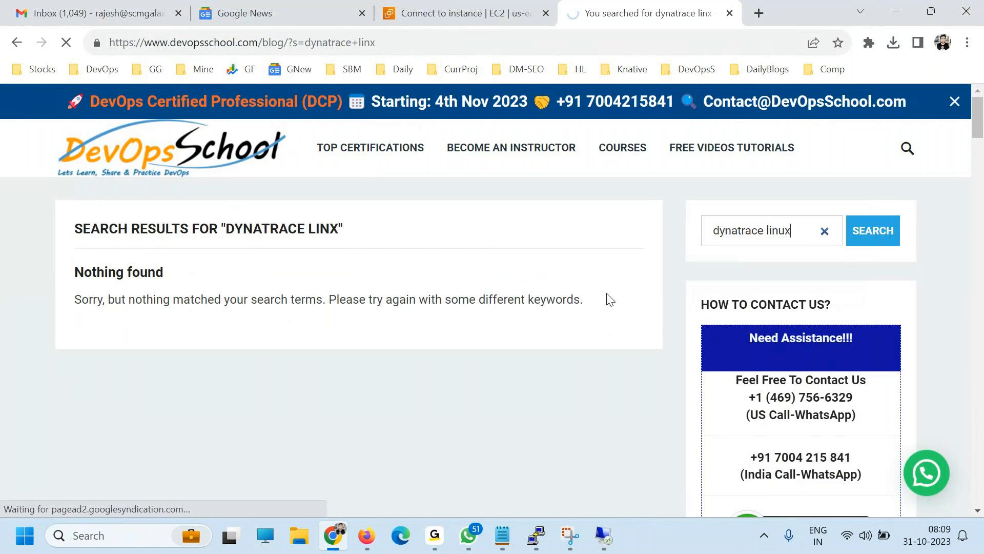
scroll(421, 314, down, 3)
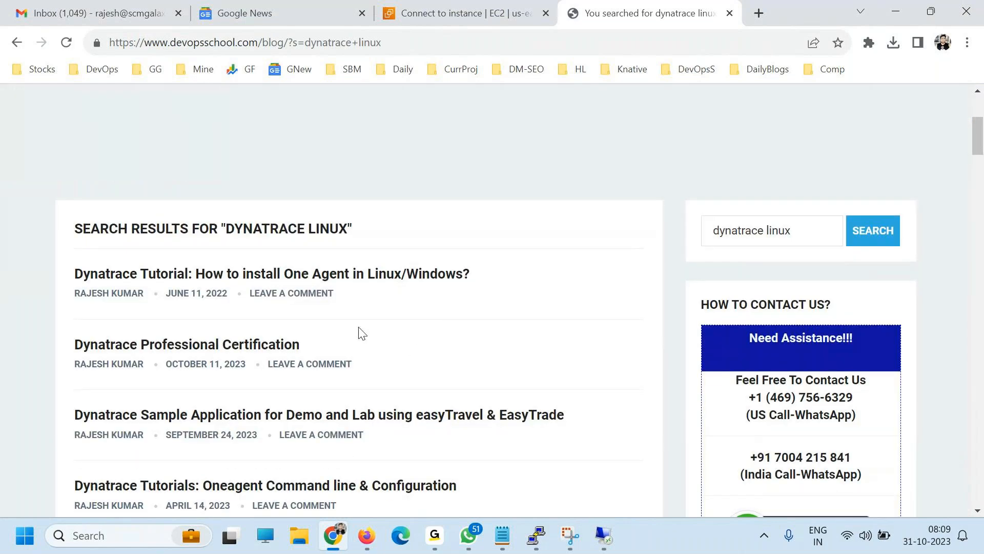
drag(482, 278, 201, 272)
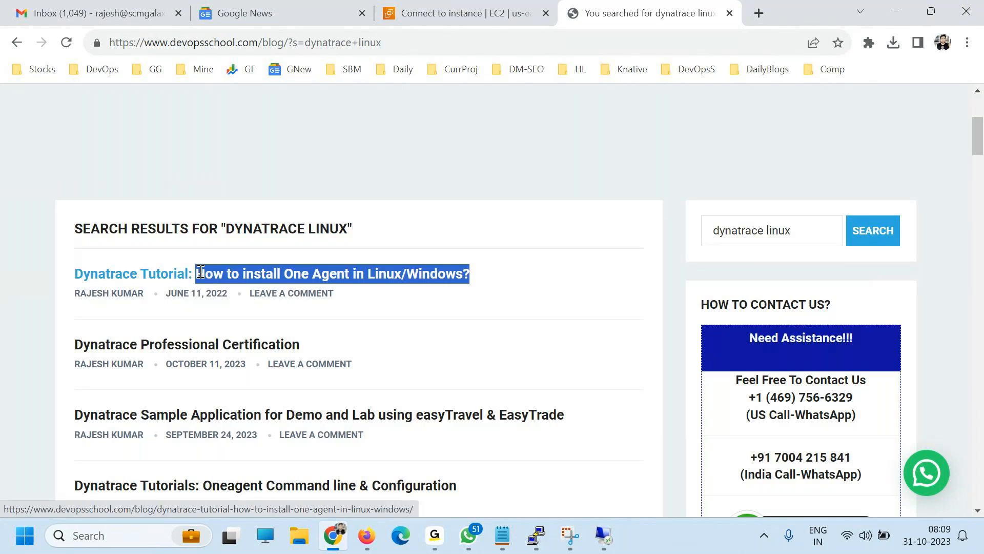
right_click(283, 283)
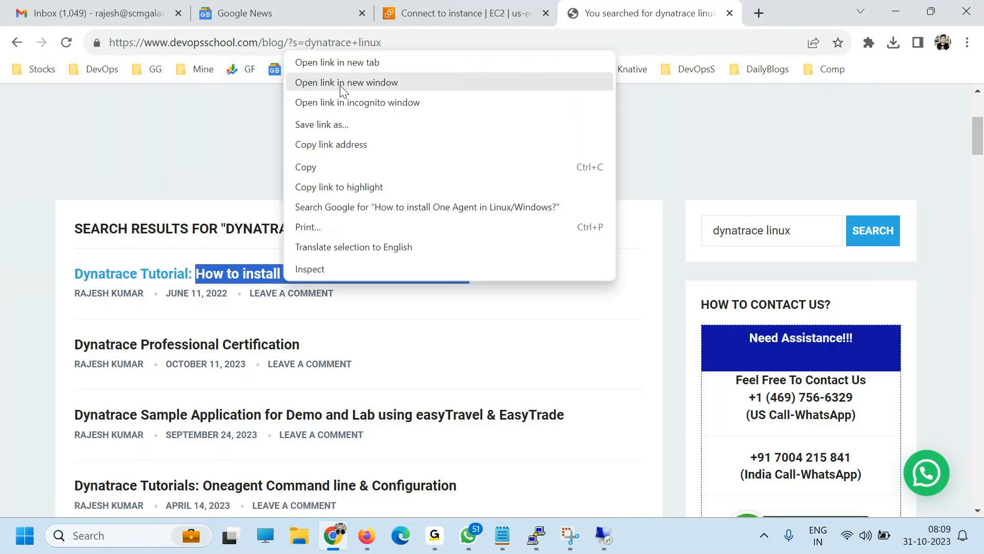
- Open the One Agent install tutorial in its own tab and scroll to Some useful info
click(336, 65)
click(674, 2)
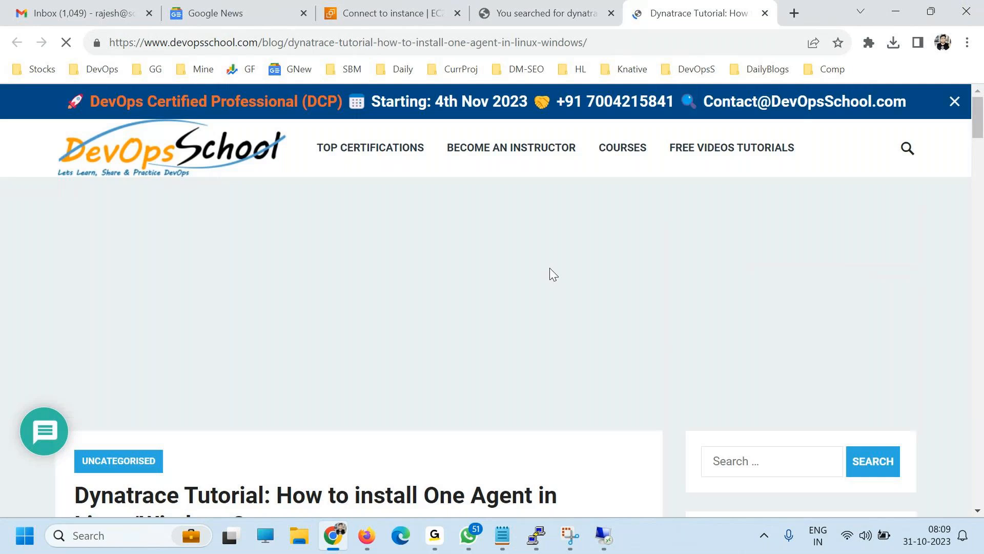
scroll(534, 289, down, 20)
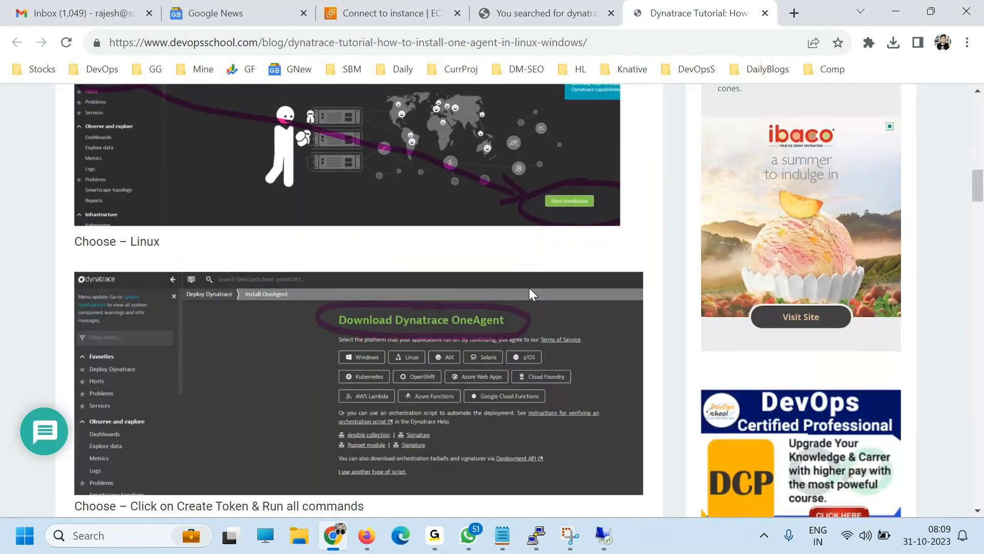
scroll(531, 292, down, 15)
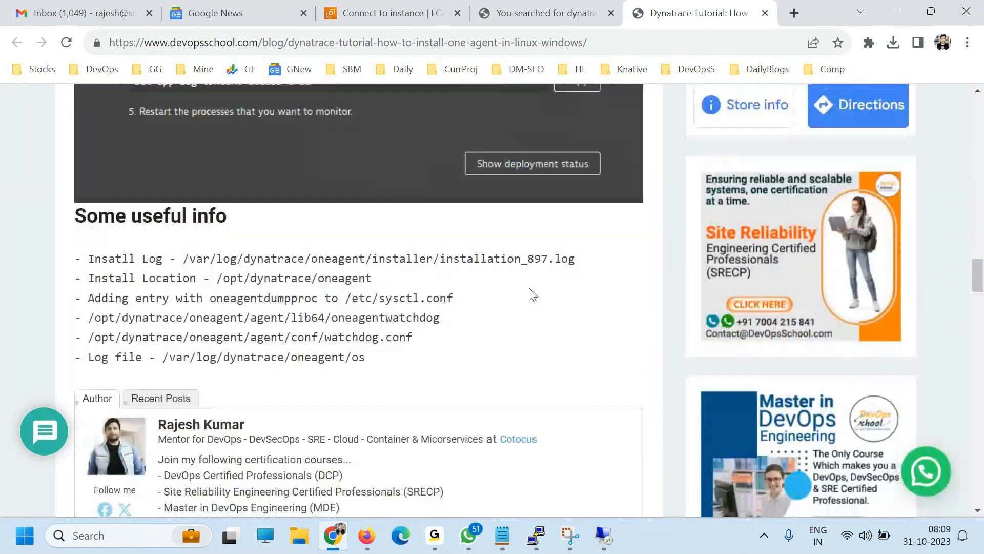
- Highlight the install log, install location, sysctl.conf, watchdog and log file paths
drag(367, 359, 44, 266)
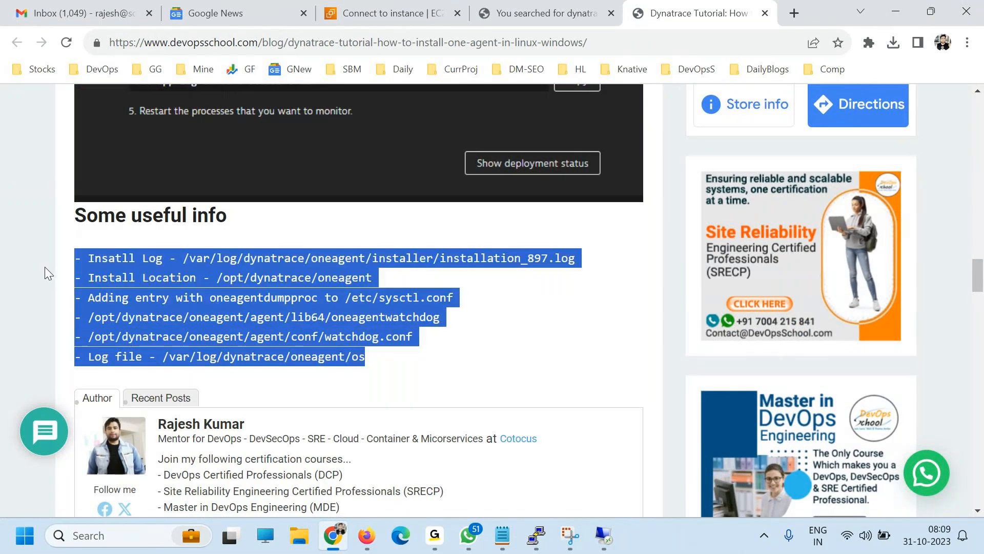
click(251, 277)
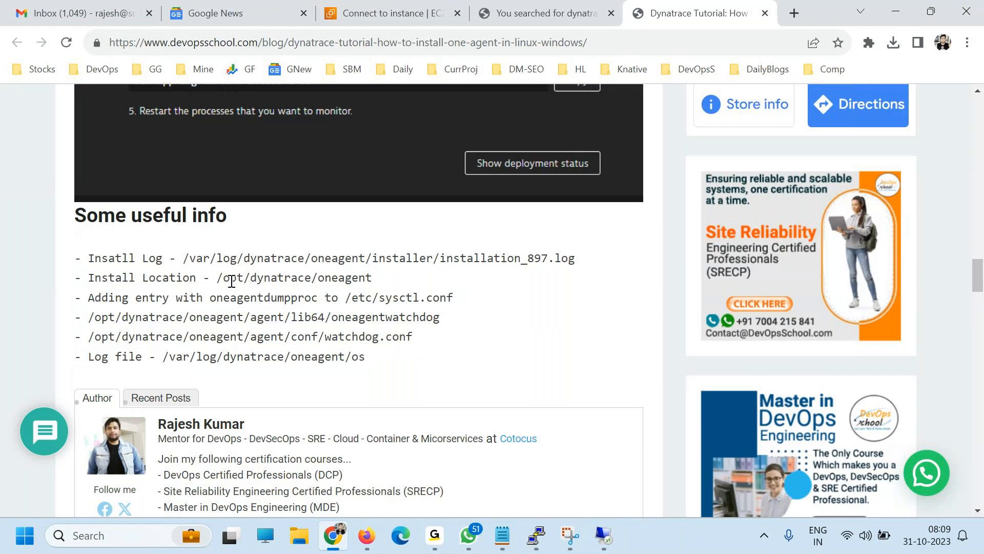
drag(542, 258, 270, 256)
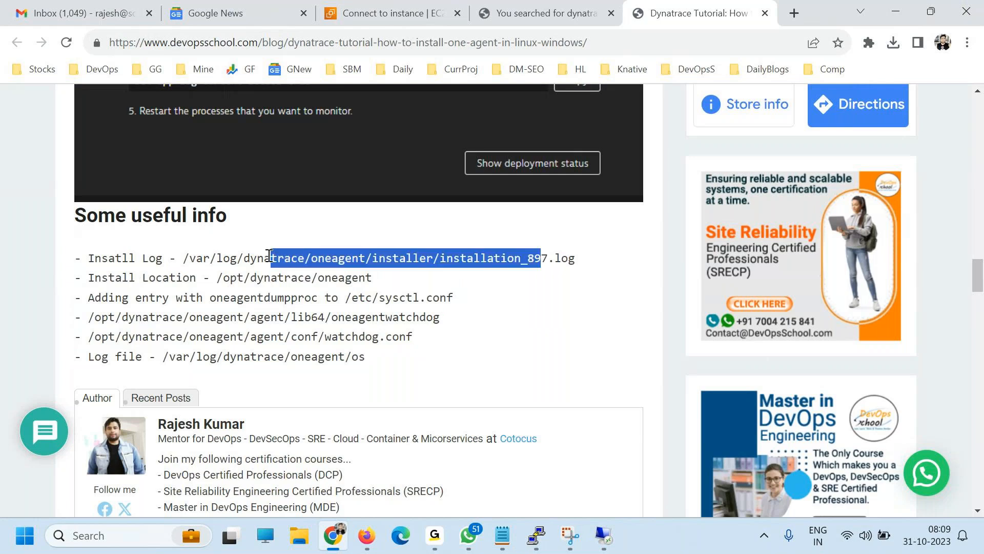
drag(122, 280, 376, 281)
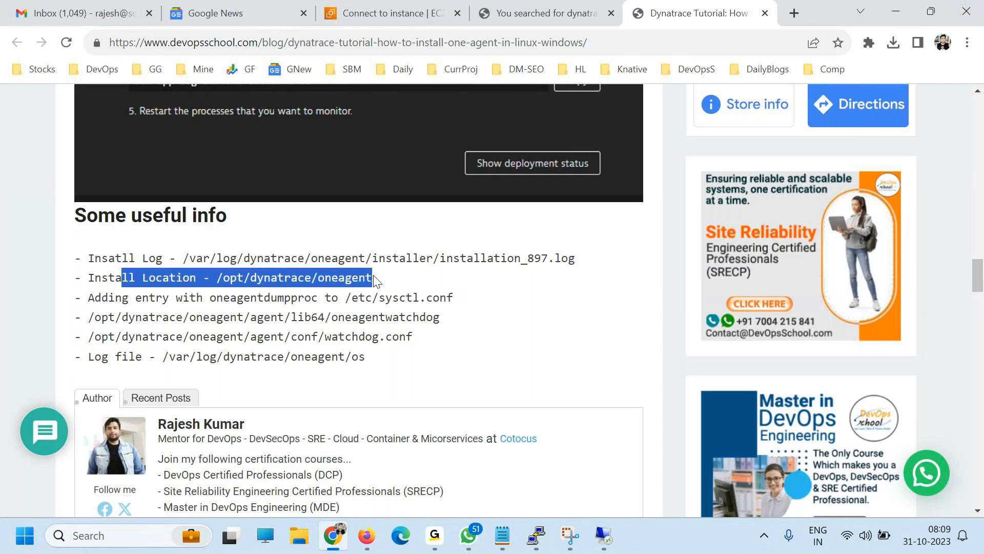
drag(223, 298, 447, 298)
drag(270, 356, 162, 314)
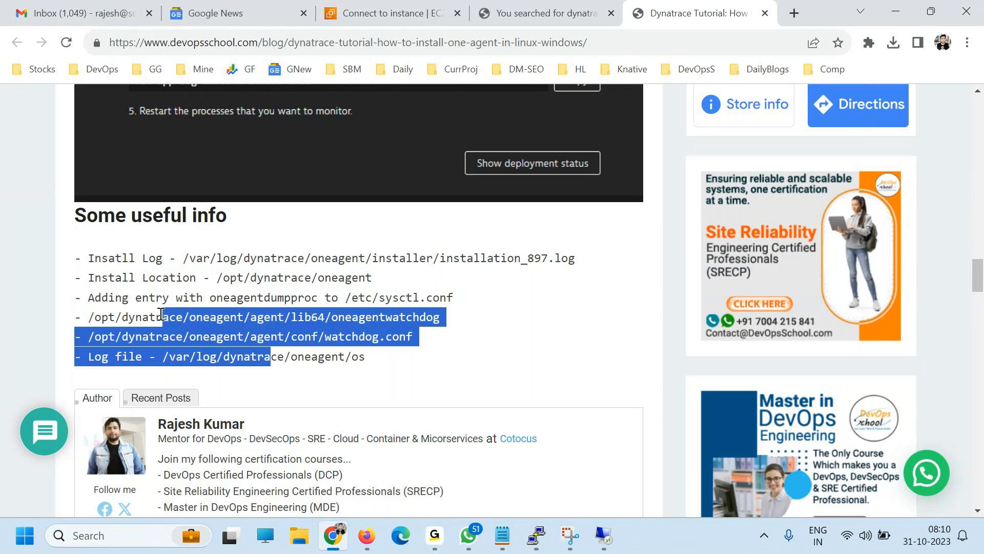
scroll(376, 299, up, 20)
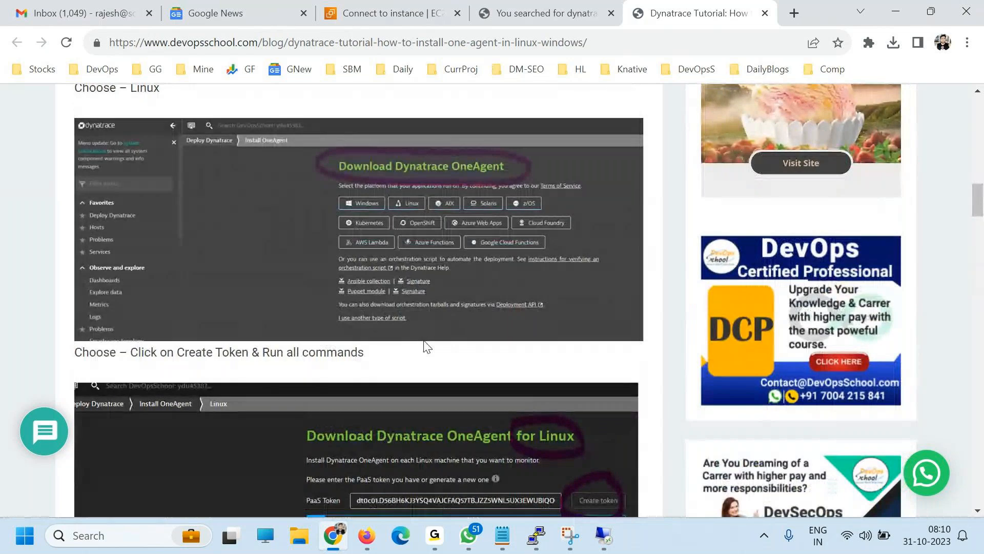
scroll(424, 341, up, 5)
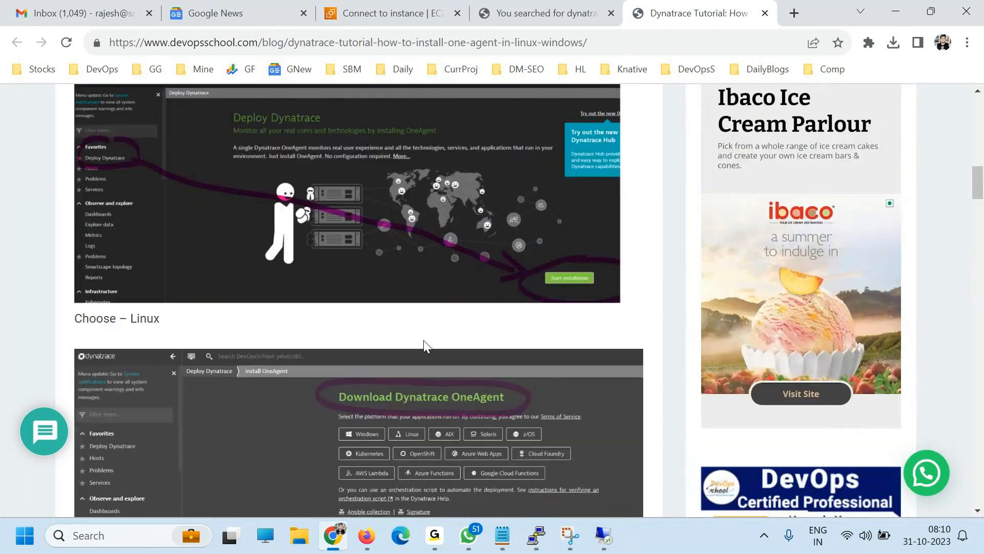
- Return to the Notepad notes and select the Docker, Apache, Tomcat and Mysql entries
click(501, 535)
drag(128, 333, 21, 281)
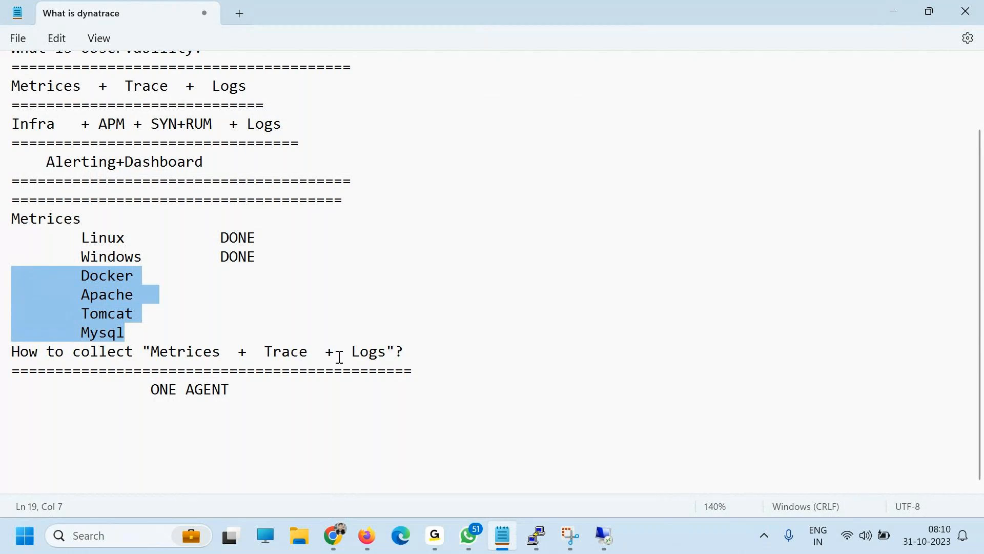
mouse_move(603, 539)
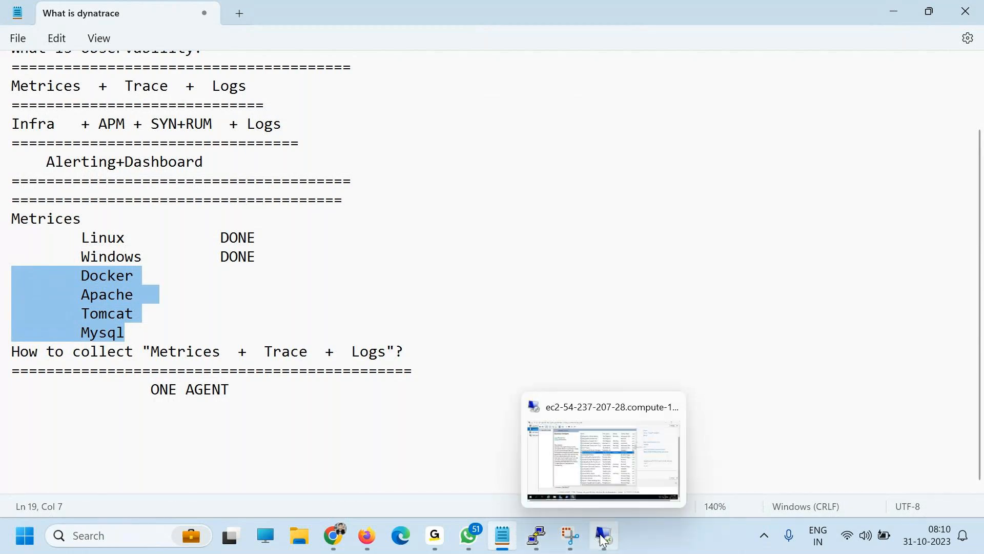